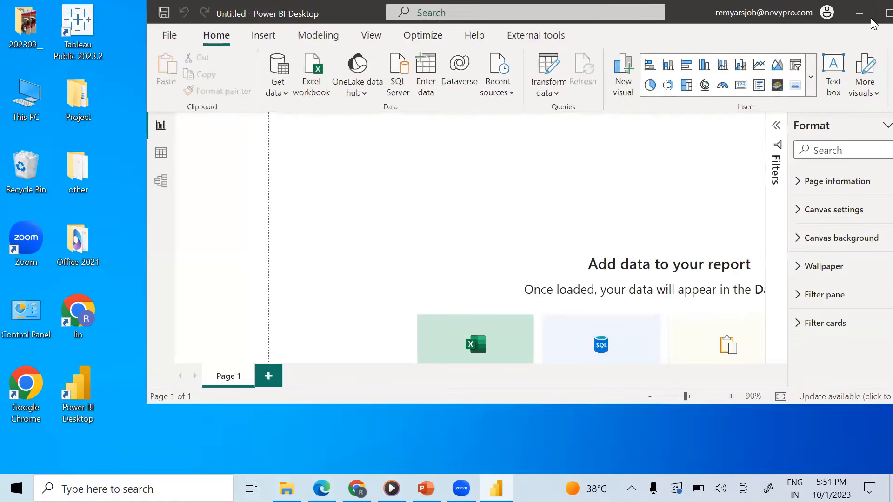
- Close the open Power BI Desktop window, relaunch the program from the desktop and dismiss its start screen
{"action": "left_click", "coordinate": [846, 14]}
{"action": "left_click", "coordinate": [877, 13]}
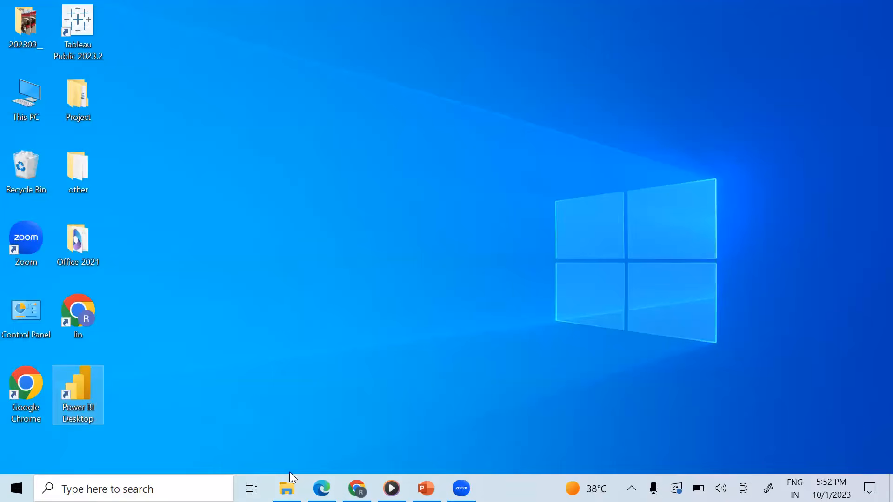
{"action": "double_click", "coordinate": [70, 383]}
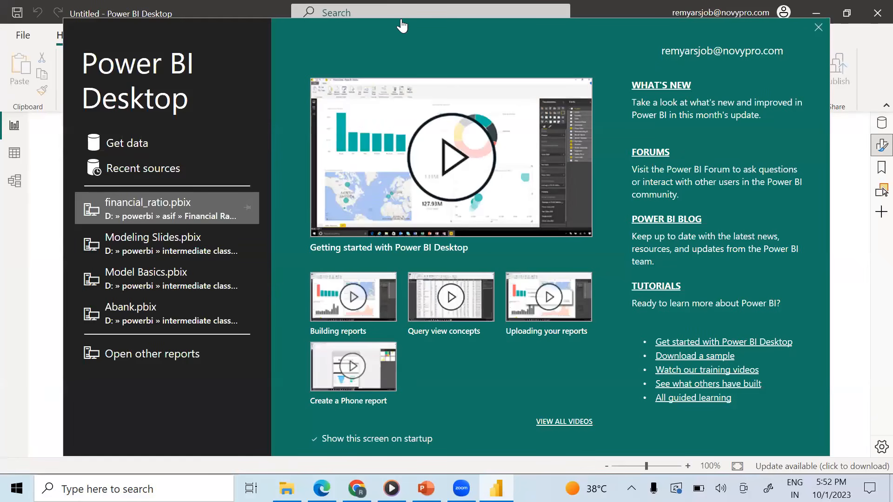
{"action": "left_click", "coordinate": [815, 30]}
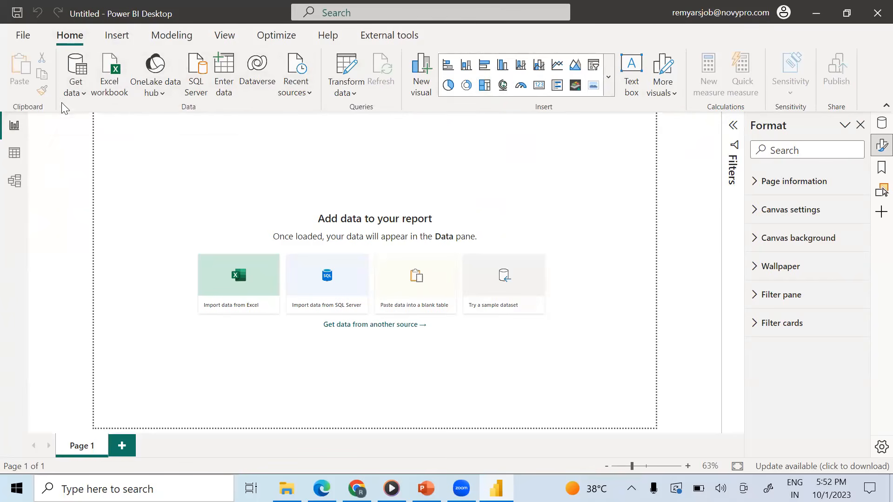
- Browse the full list of data connectors and connect to an Excel Workbook source
{"action": "left_click", "coordinate": [82, 93]}
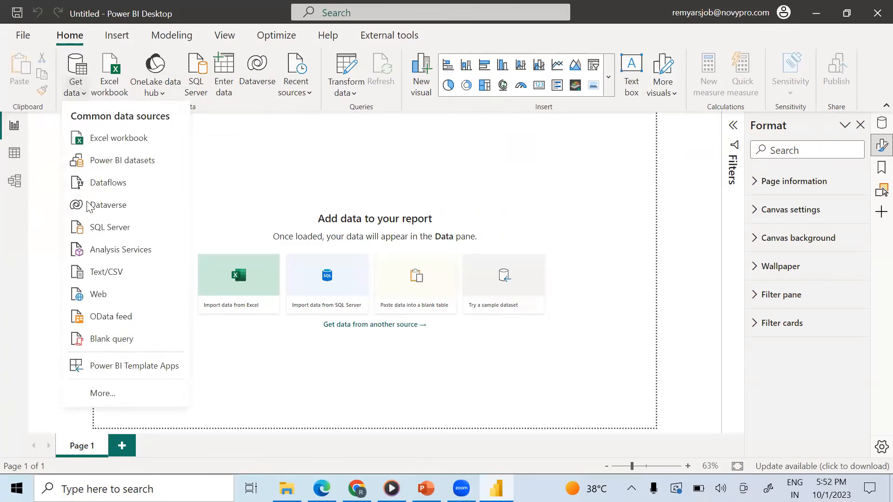
{"action": "left_click", "coordinate": [113, 392]}
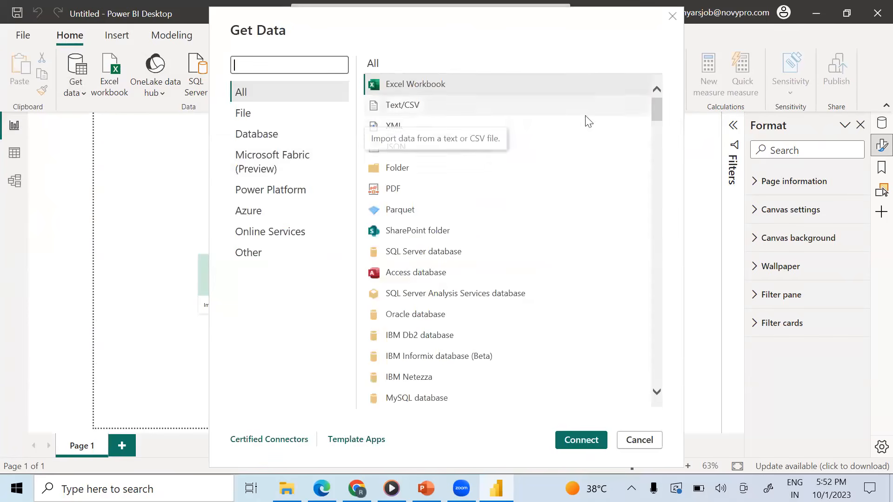
{"action": "left_click", "coordinate": [658, 114]}
{"action": "left_click_drag", "start_coordinate": [661, 150], "coordinate": [657, 108]}
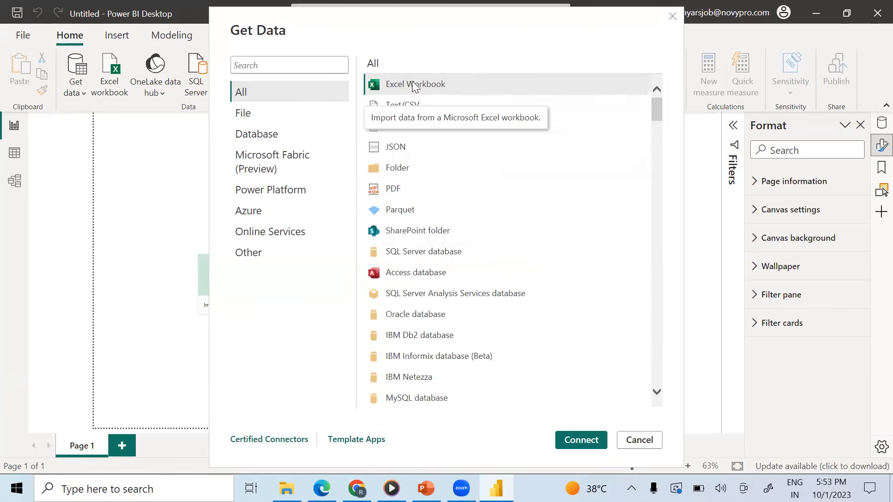
{"action": "left_click", "coordinate": [395, 84]}
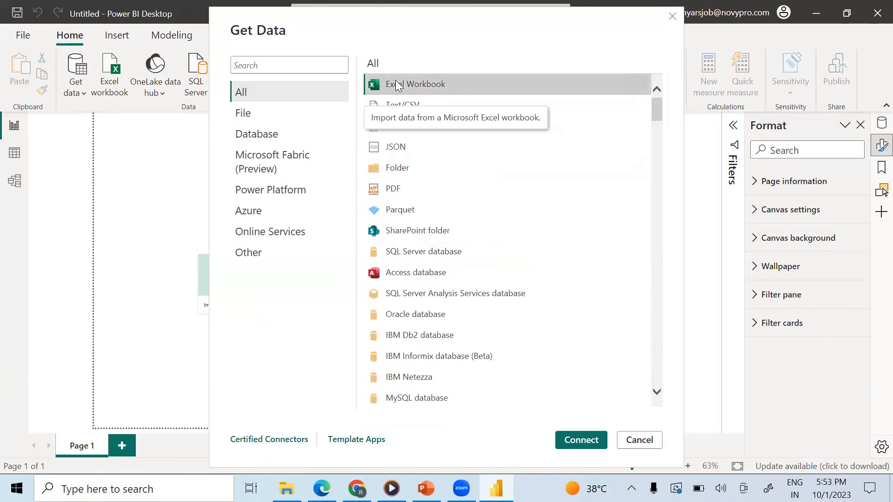
{"action": "left_click", "coordinate": [568, 439]}
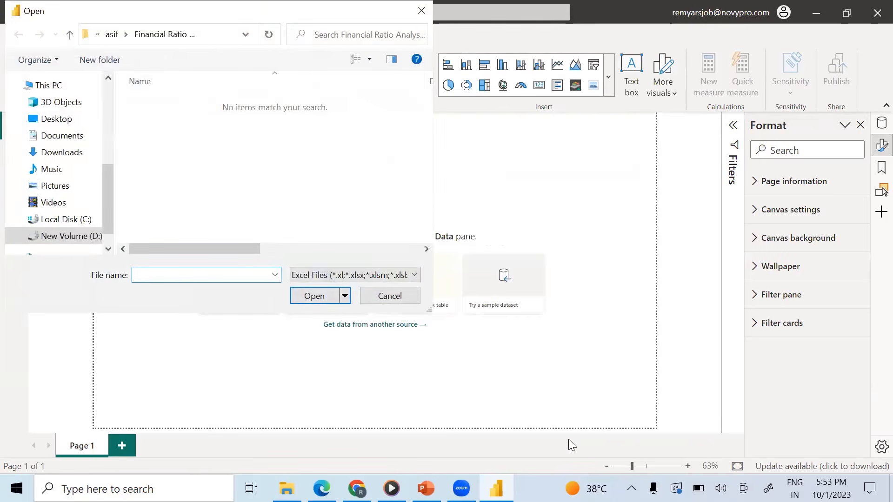
- Open the indian_districts workbook from the class 1 folder inside powerbi > beginner classes
{"action": "left_click", "coordinate": [99, 35]}
{"action": "left_click", "coordinate": [100, 35]}
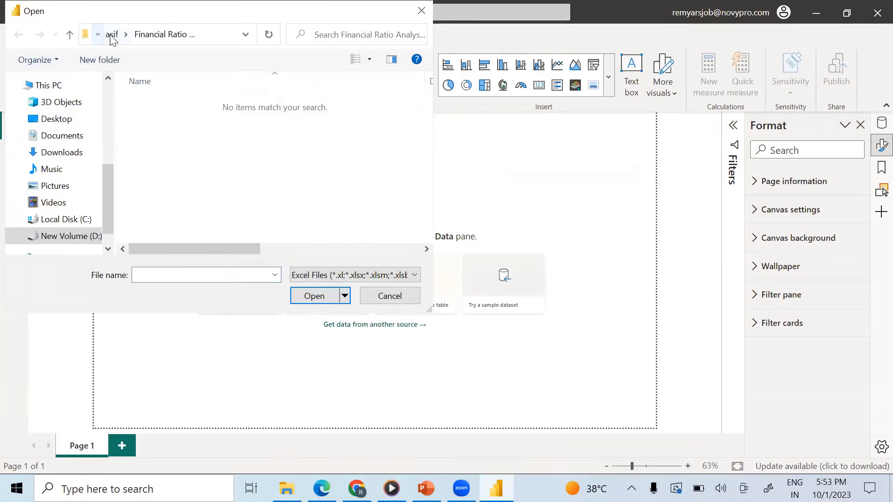
{"action": "left_click", "coordinate": [111, 37]}
{"action": "left_click", "coordinate": [113, 35]}
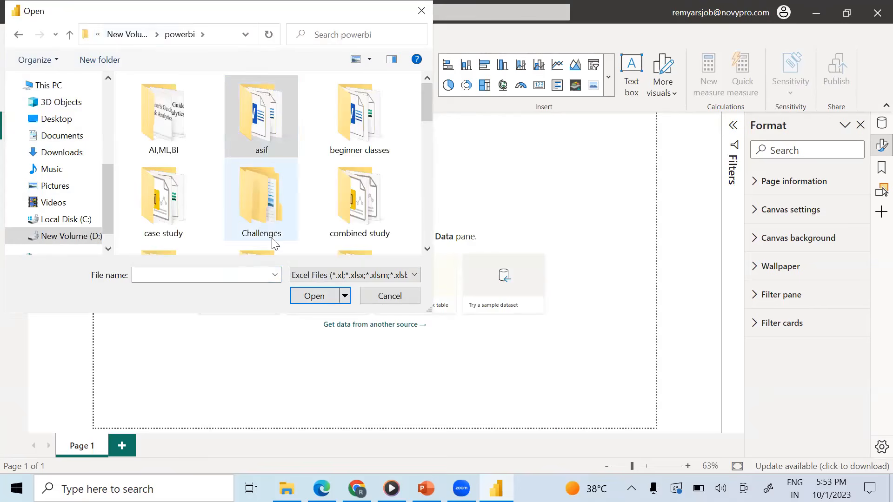
{"action": "scroll", "coordinate": [275, 210], "scroll_direction": "down", "scroll_amount": 3}
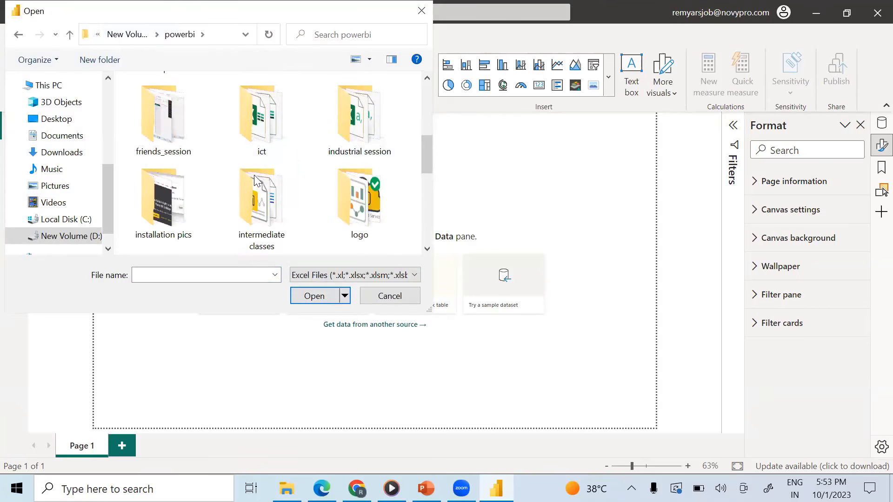
{"action": "scroll", "coordinate": [291, 181], "scroll_direction": "down", "scroll_amount": 1}
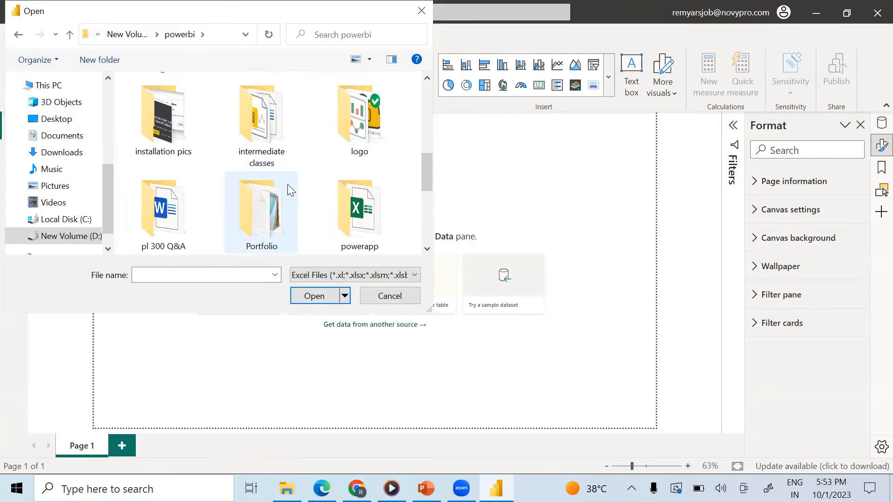
{"action": "scroll", "coordinate": [287, 184], "scroll_direction": "up", "scroll_amount": 3}
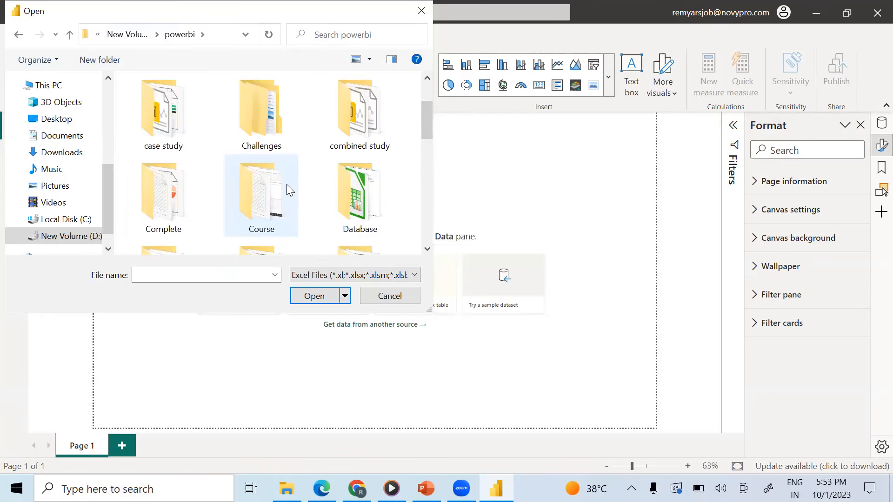
{"action": "scroll", "coordinate": [286, 184], "scroll_direction": "up", "scroll_amount": 1}
{"action": "double_click", "coordinate": [359, 114]}
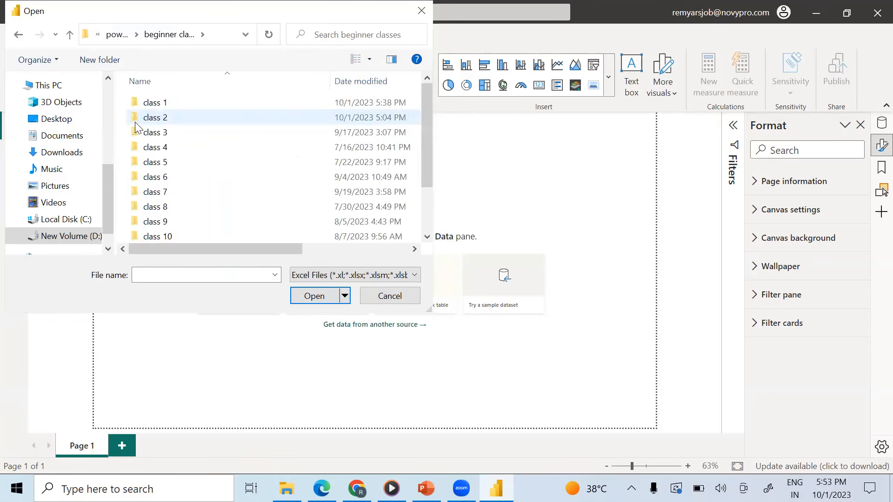
{"action": "double_click", "coordinate": [176, 106]}
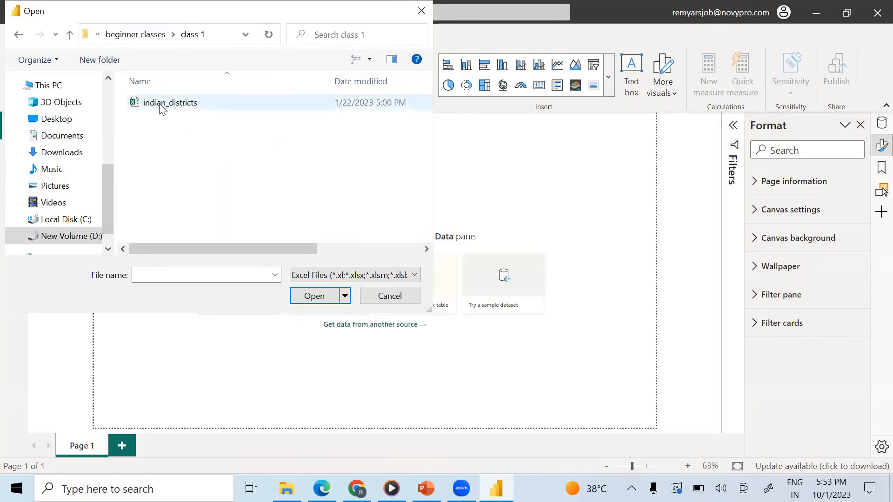
{"action": "left_click", "coordinate": [191, 109]}
{"action": "left_click", "coordinate": [318, 300]}
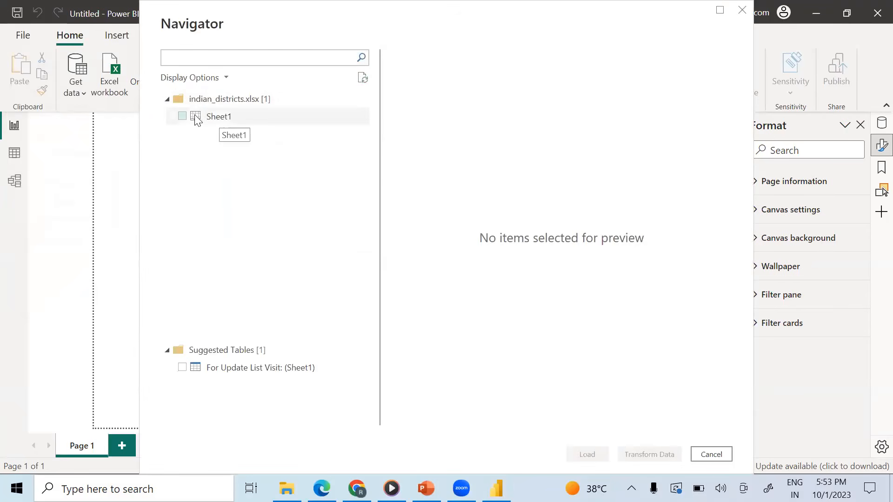
- Select Sheet1 of indian_districts.xlsx, send it to Power Query Editor for transformation and maximize the editor window
{"action": "left_click", "coordinate": [182, 117]}
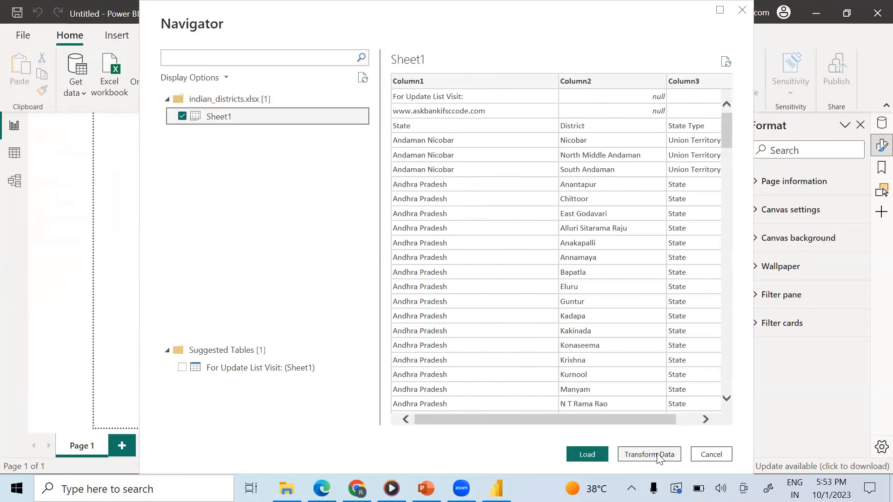
{"action": "left_click", "coordinate": [650, 455]}
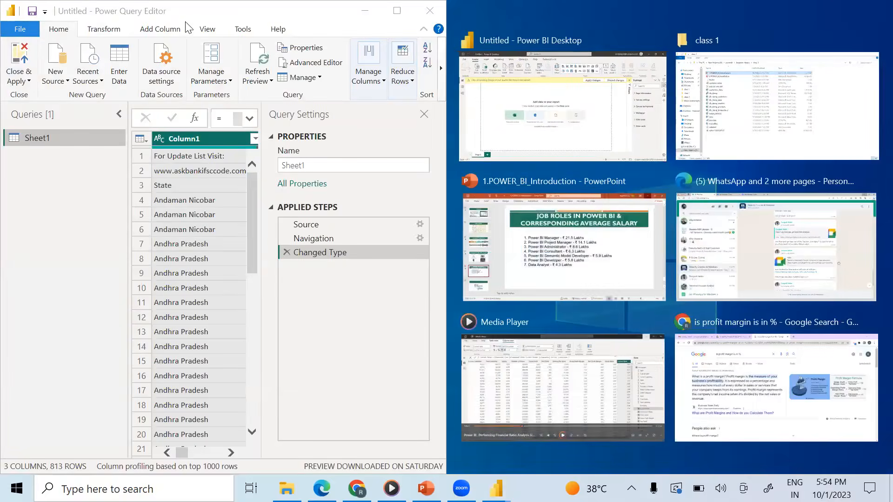
{"action": "left_click_drag", "start_coordinate": [185, 20], "coordinate": [435, 26]}
{"action": "left_click", "coordinate": [835, 43]}
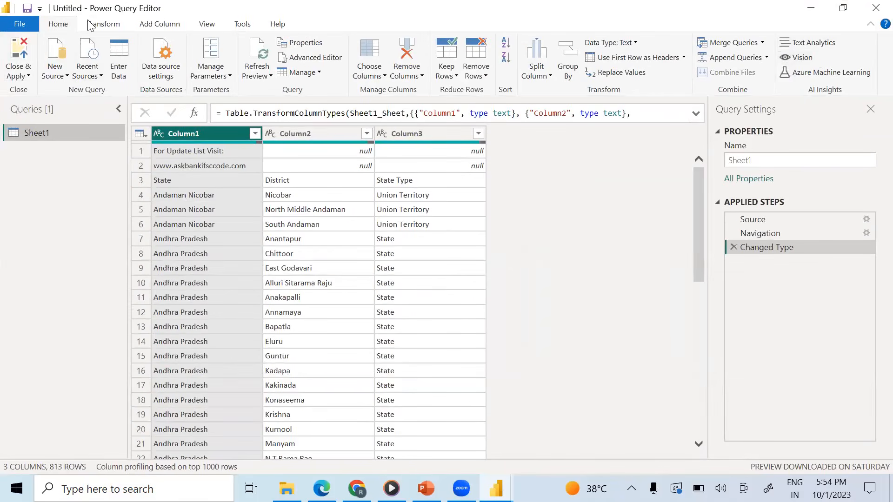
- View the report window of Power BI Desktop and return to the Power Query Editor
{"action": "mouse_move", "coordinate": [496, 488]}
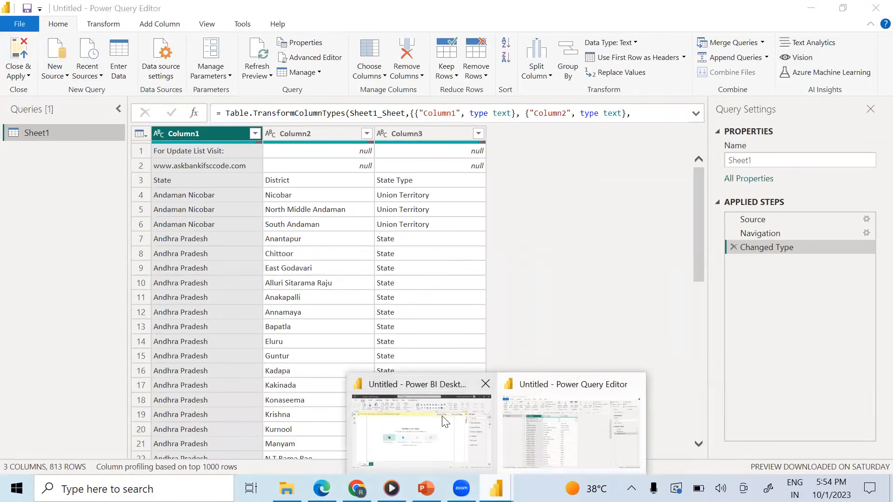
{"action": "left_click", "coordinate": [411, 391]}
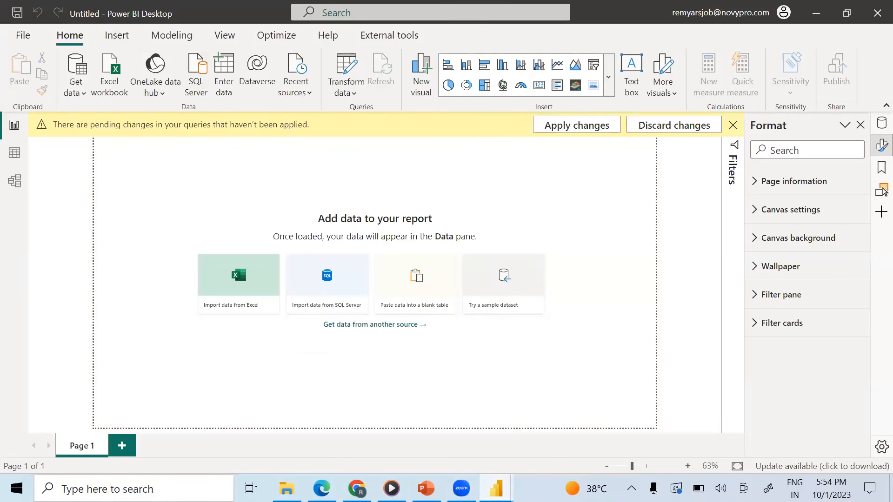
{"action": "left_click", "coordinate": [538, 441]}
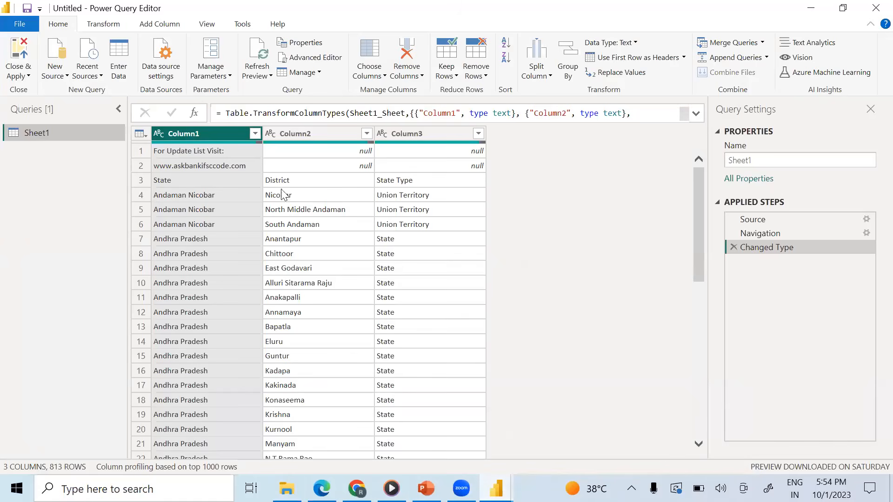
- Close the Power Query Editor and discard the pending query changes in the report
{"action": "left_click", "coordinate": [873, 9]}
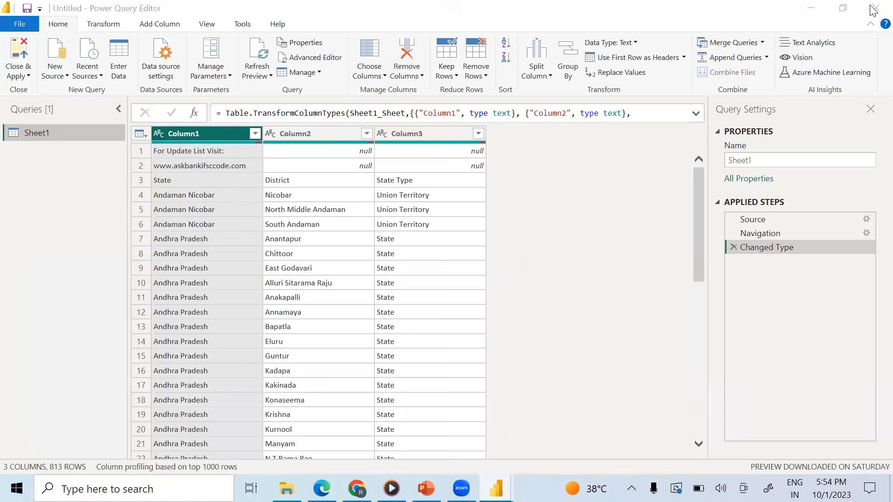
{"action": "left_click", "coordinate": [498, 270]}
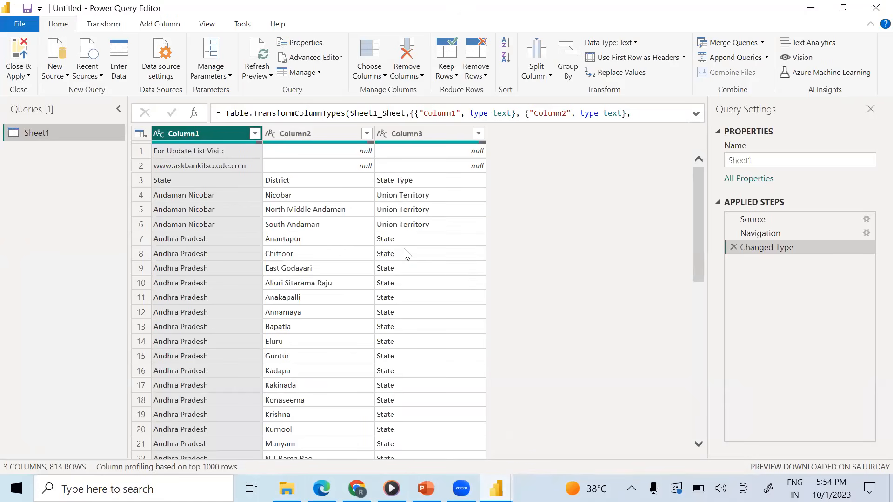
{"action": "left_click", "coordinate": [691, 129]}
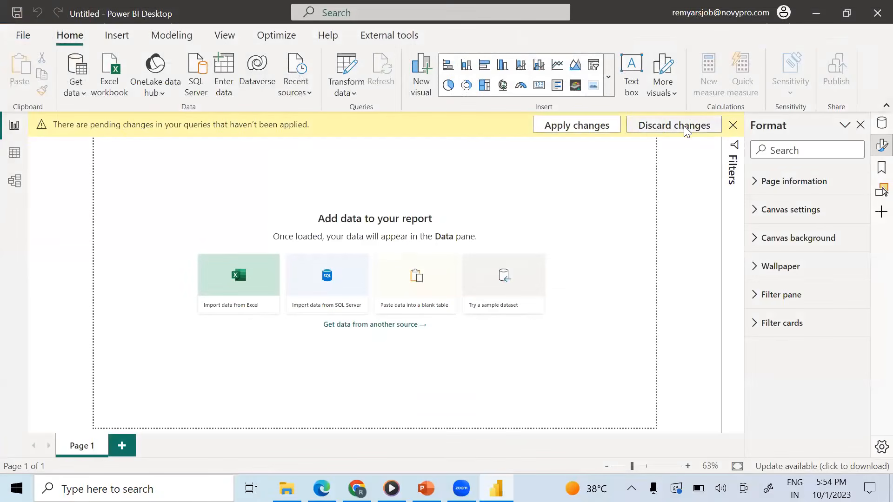
{"action": "left_click", "coordinate": [506, 284]}
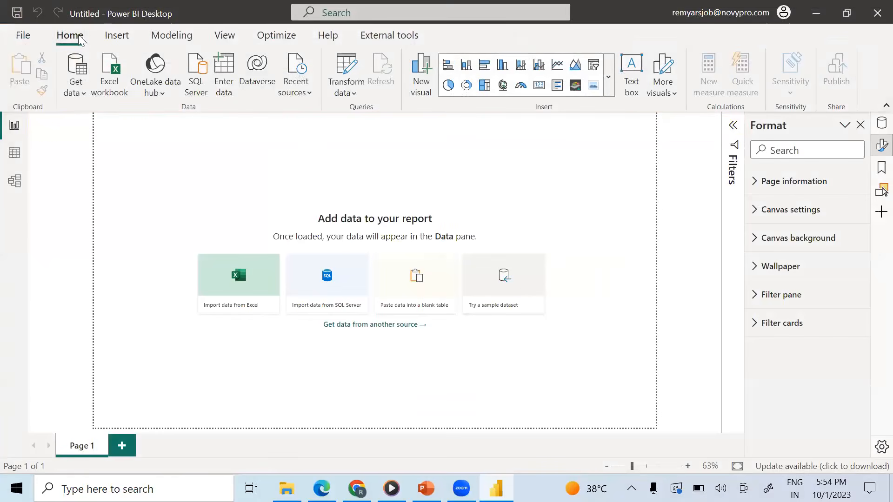
- Get data from an Excel workbook, opening dataclean1 from the class 2 folder inside beginner classes
{"action": "left_click", "coordinate": [76, 93]}
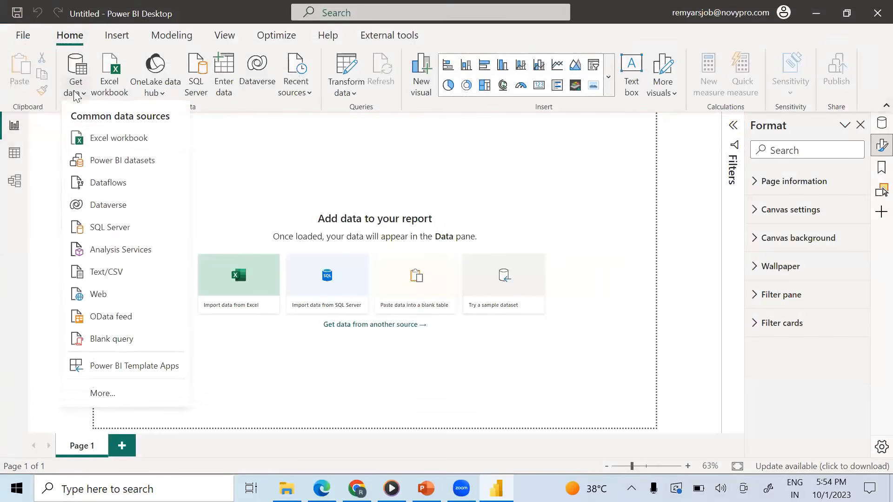
{"action": "left_click", "coordinate": [103, 140]}
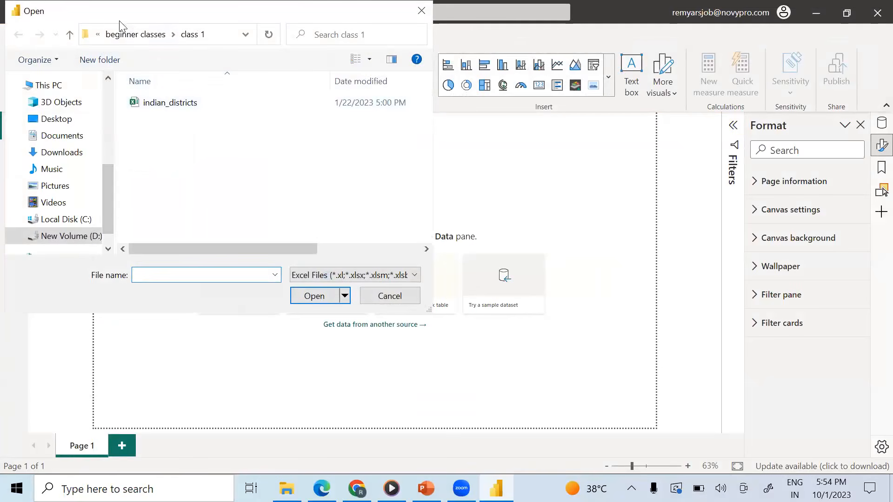
{"action": "left_click", "coordinate": [144, 36]}
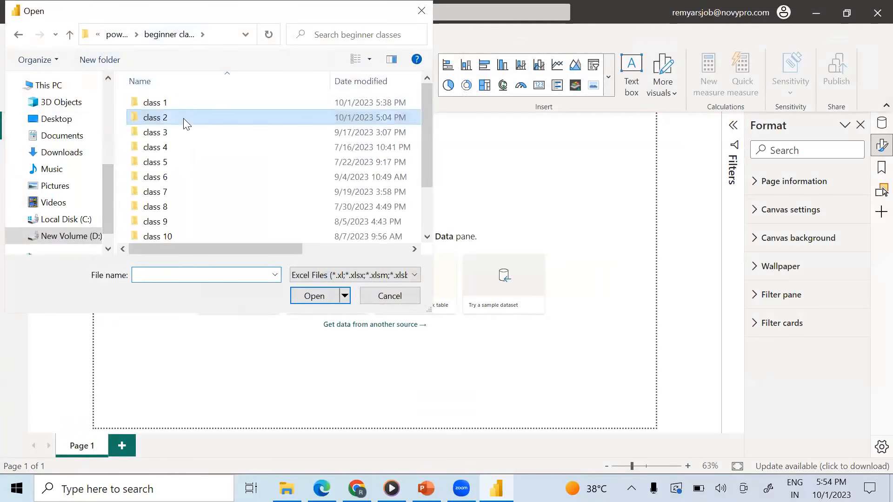
{"action": "double_click", "coordinate": [183, 118]}
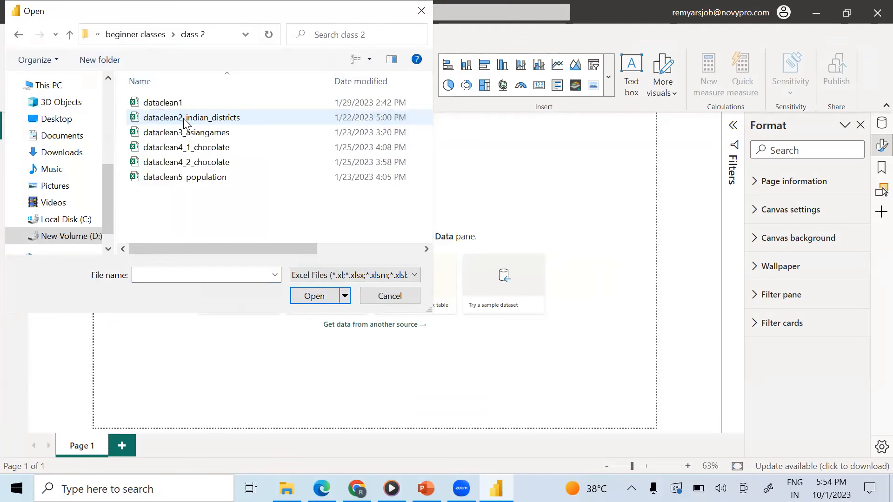
{"action": "left_click", "coordinate": [233, 121]}
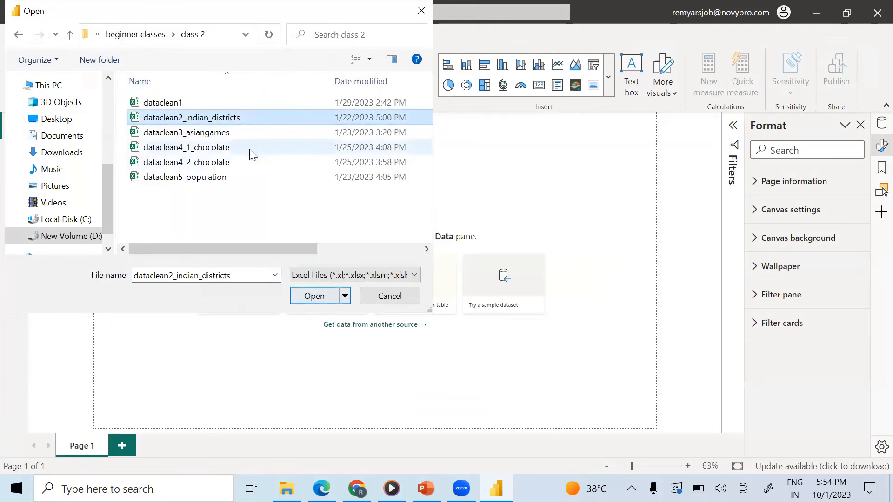
{"action": "left_click", "coordinate": [157, 100]}
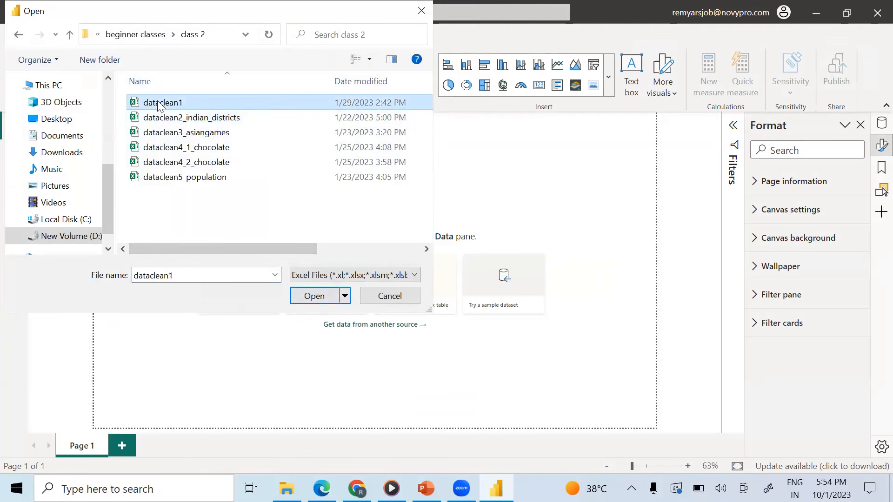
{"action": "left_click", "coordinate": [314, 297]}
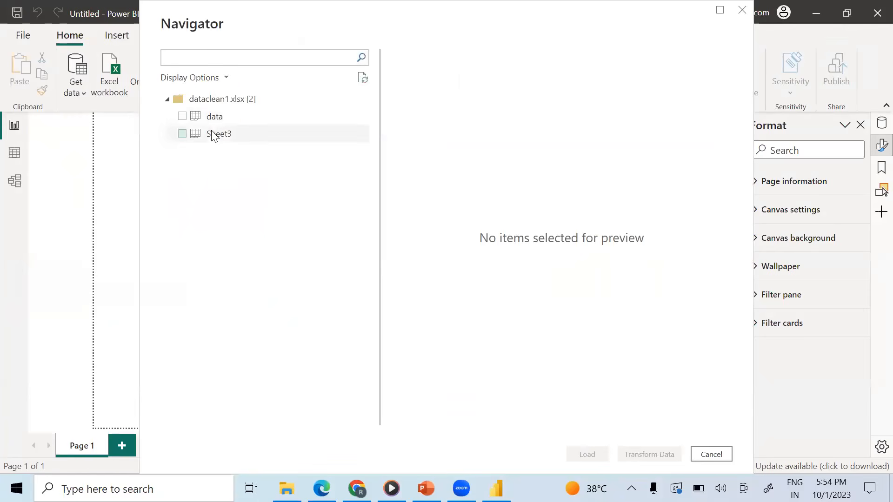
- Preview the data and Sheet3 sheets of dataclean1.xlsx in the Navigator
{"action": "left_click", "coordinate": [220, 119]}
{"action": "mouse_move", "coordinate": [532, 420]}
{"action": "left_mouse_down"}
{"action": "mouse_move", "coordinate": [677, 420]}
{"action": "mouse_move", "coordinate": [532, 421]}
{"action": "left_mouse_up"}
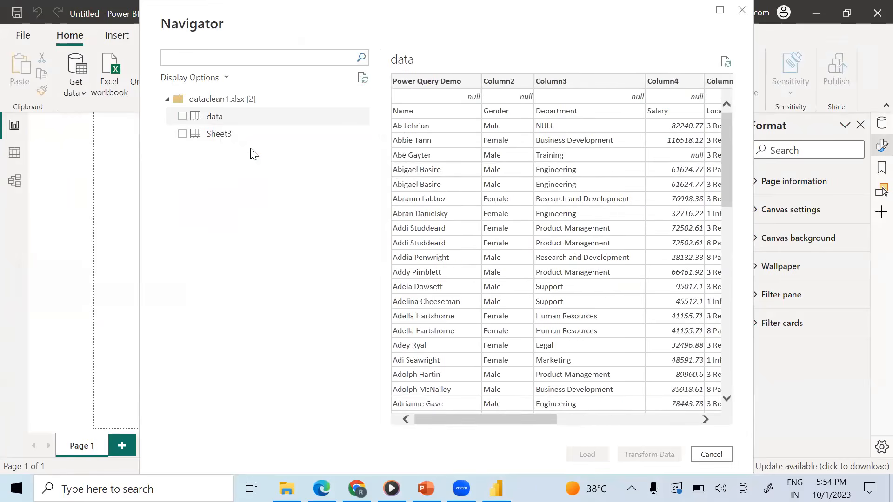
{"action": "left_click", "coordinate": [238, 137]}
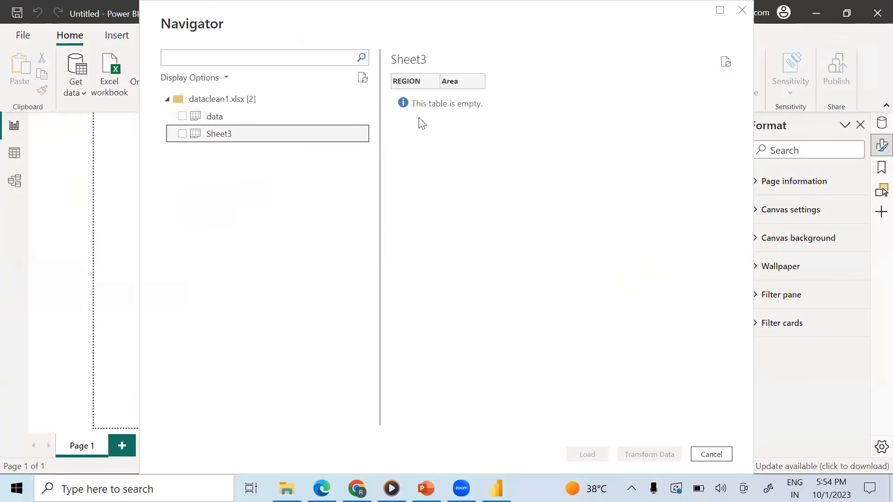
- Select the data sheet of dataclean1.xlsx and open it for transformation in the Power Query Editor
{"action": "left_click", "coordinate": [224, 116]}
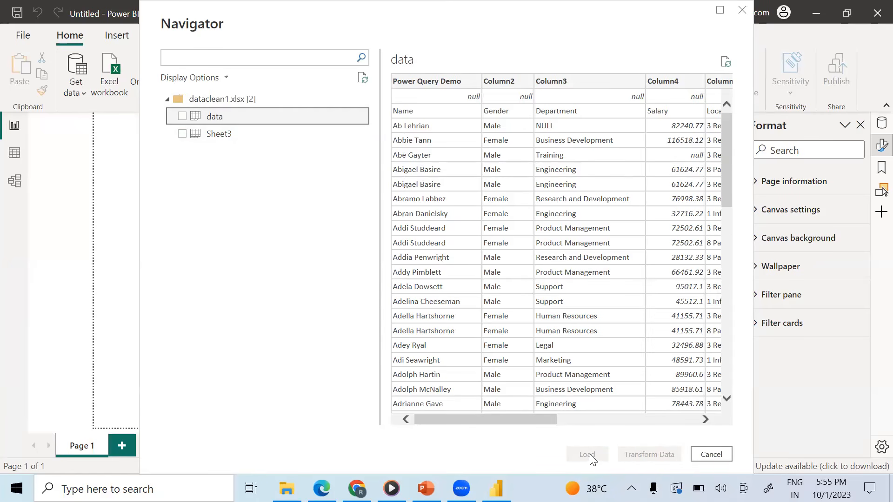
{"action": "left_click", "coordinate": [182, 116]}
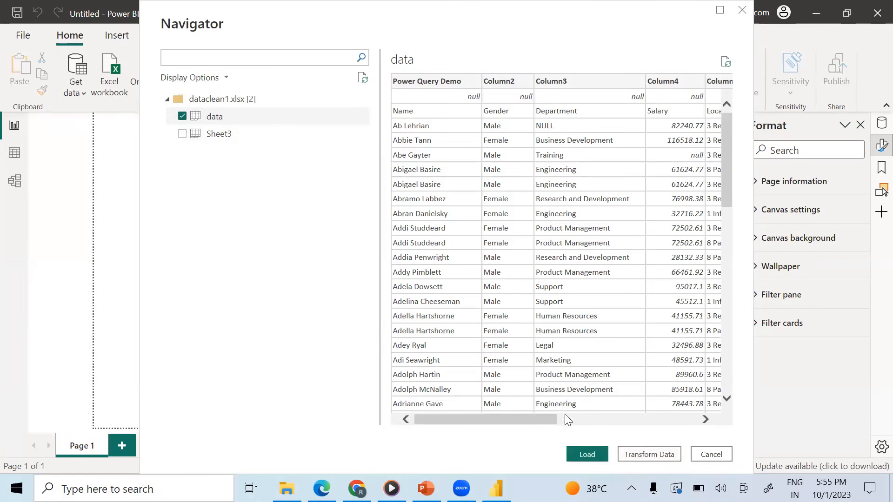
{"action": "left_click", "coordinate": [649, 455]}
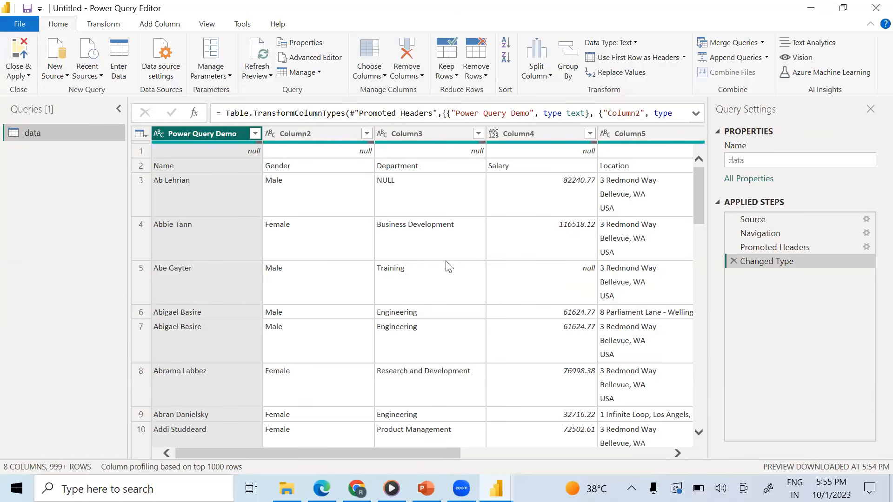
- Add the Sales2015 CSV file from the class 2 folder as a new query, keeping the comma delimiter
{"action": "left_click", "coordinate": [56, 76]}
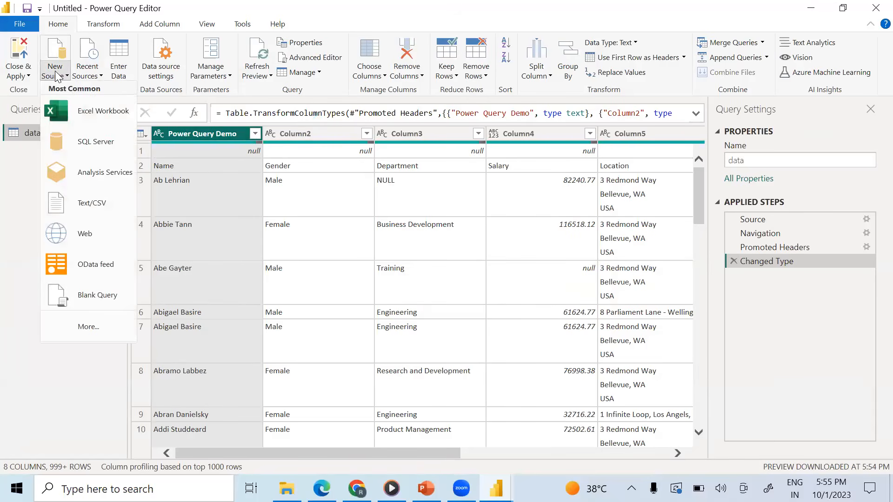
{"action": "left_click", "coordinate": [93, 202]}
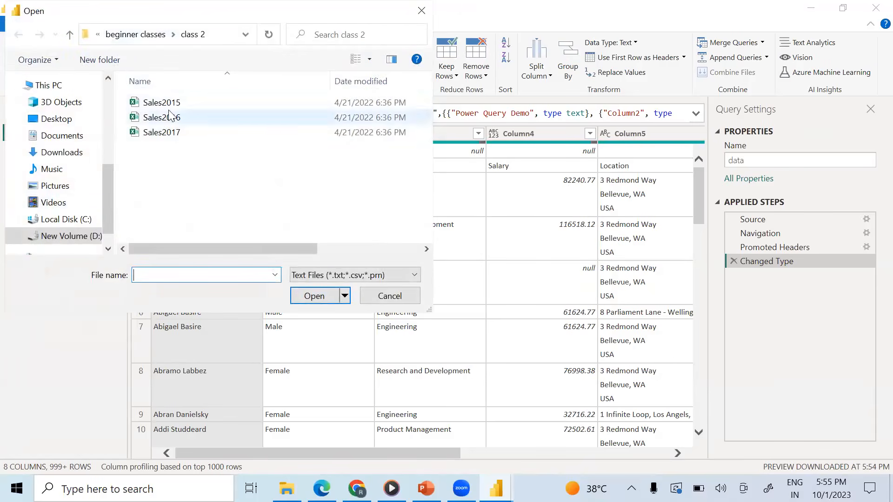
{"action": "left_click", "coordinate": [164, 106]}
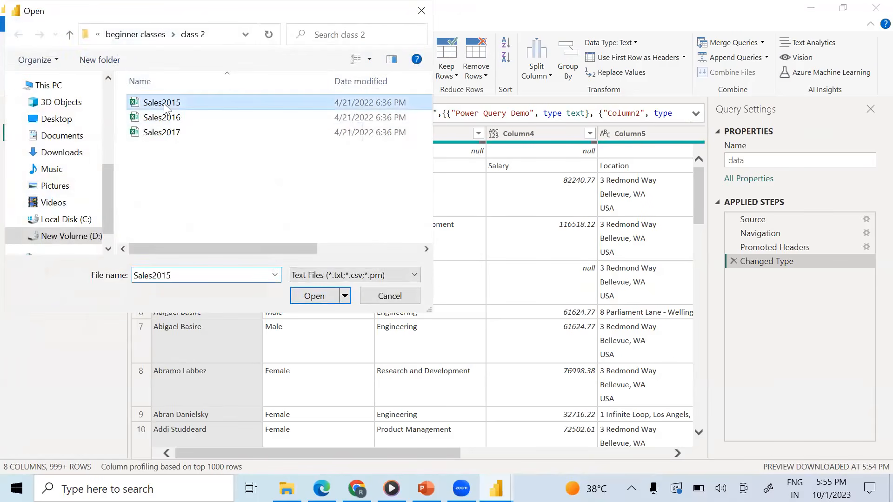
{"action": "left_click", "coordinate": [320, 298]}
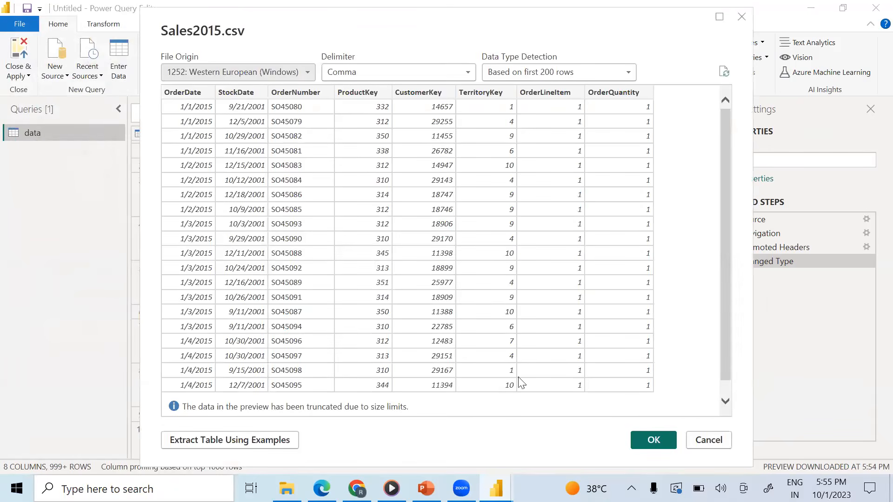
{"action": "left_click", "coordinate": [653, 440]}
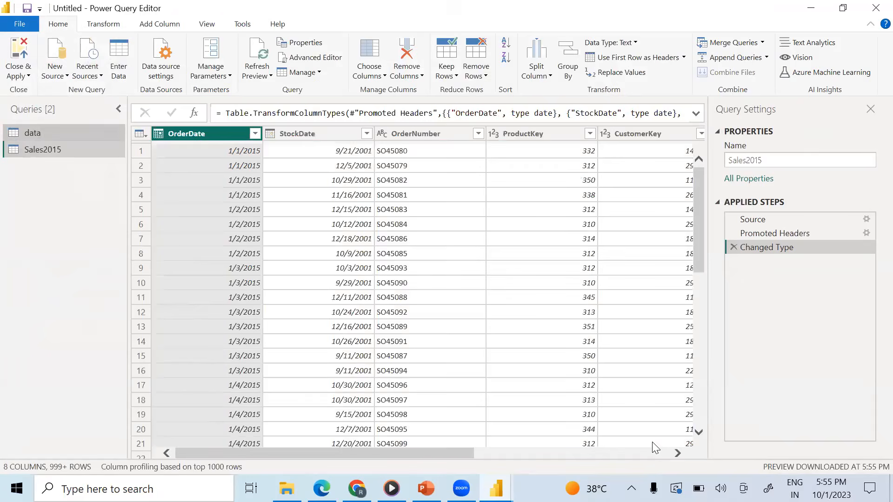
- Start a new SQL Server source and copy the server name from the SQL Server Management Studio connection dialog
{"action": "left_click", "coordinate": [53, 75]}
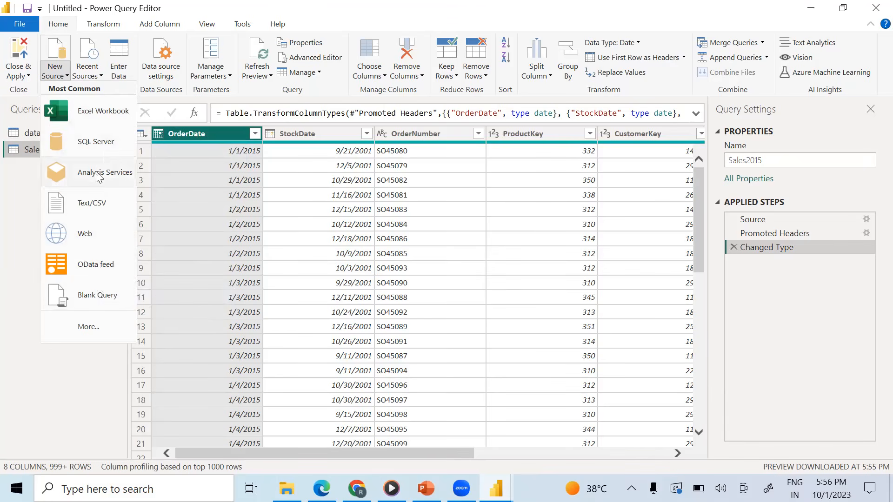
{"action": "left_click", "coordinate": [98, 142]}
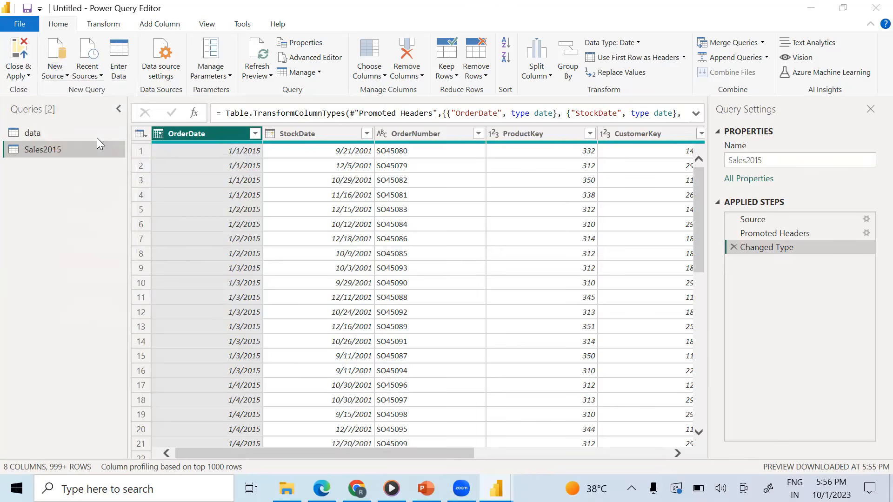
{"action": "left_click", "coordinate": [240, 178]}
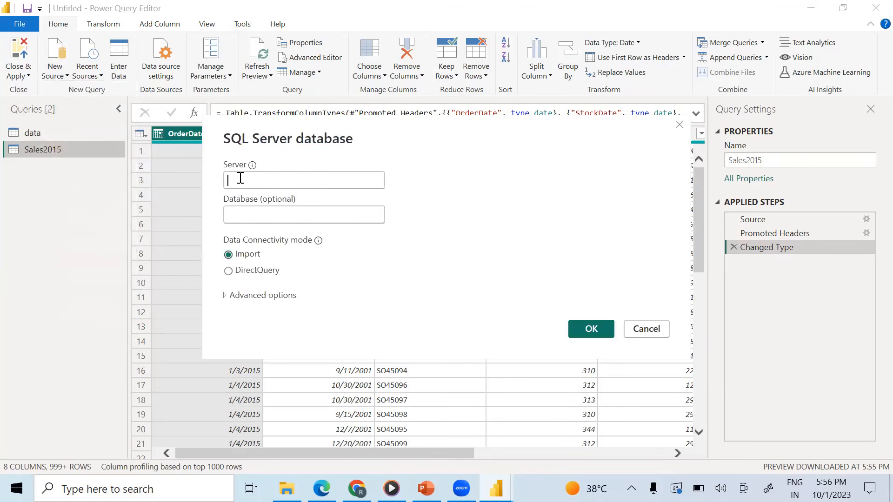
{"action": "left_click", "coordinate": [134, 489]}
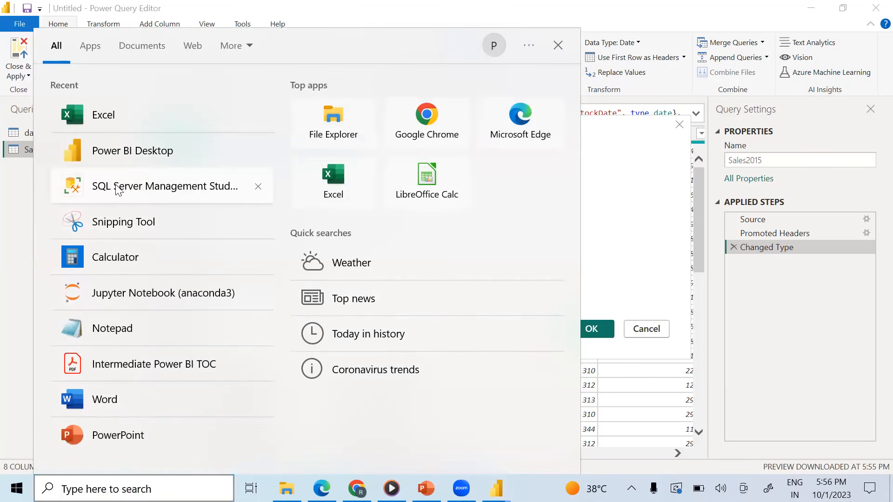
{"action": "left_click", "coordinate": [118, 189]}
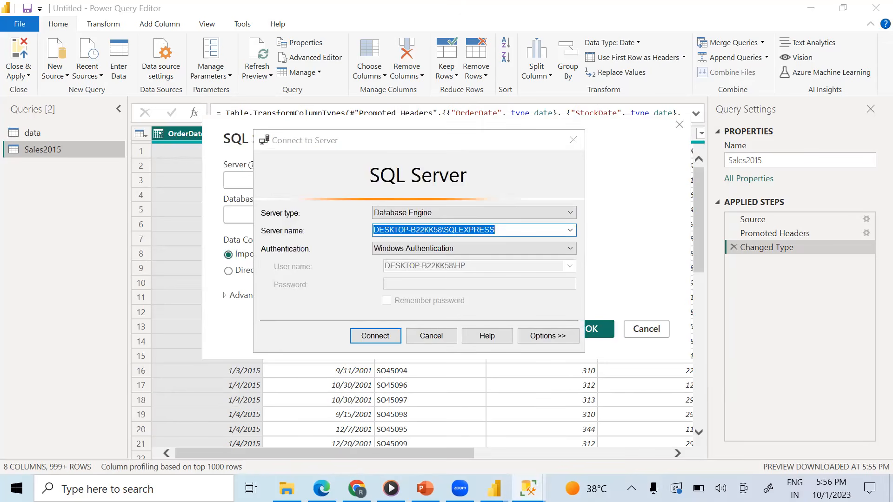
{"action": "right_click", "coordinate": [442, 233]}
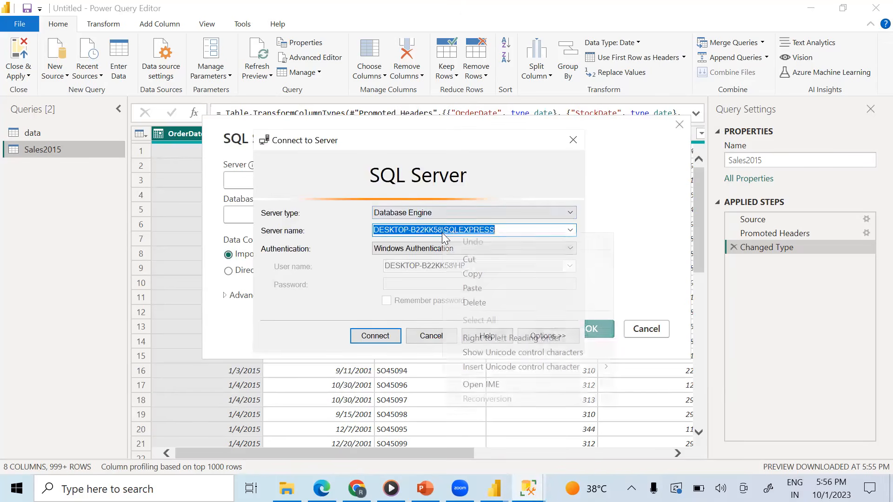
{"action": "left_click", "coordinate": [468, 275]}
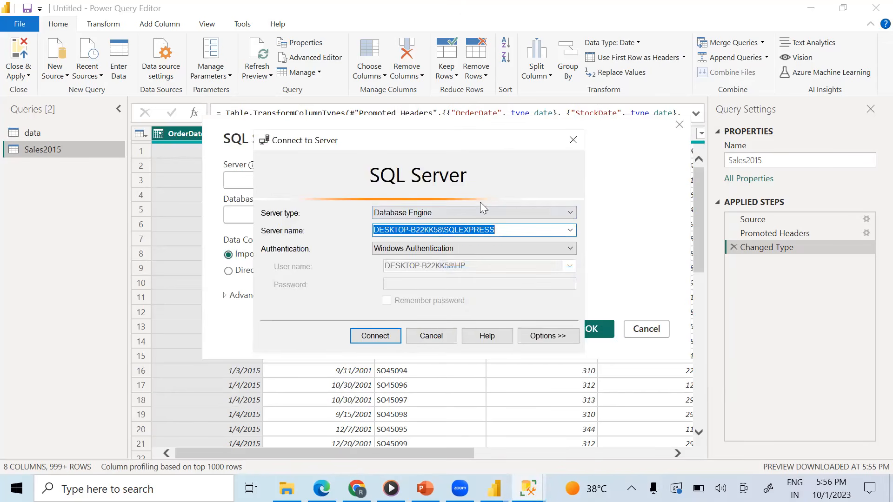
{"action": "left_click", "coordinate": [572, 142]}
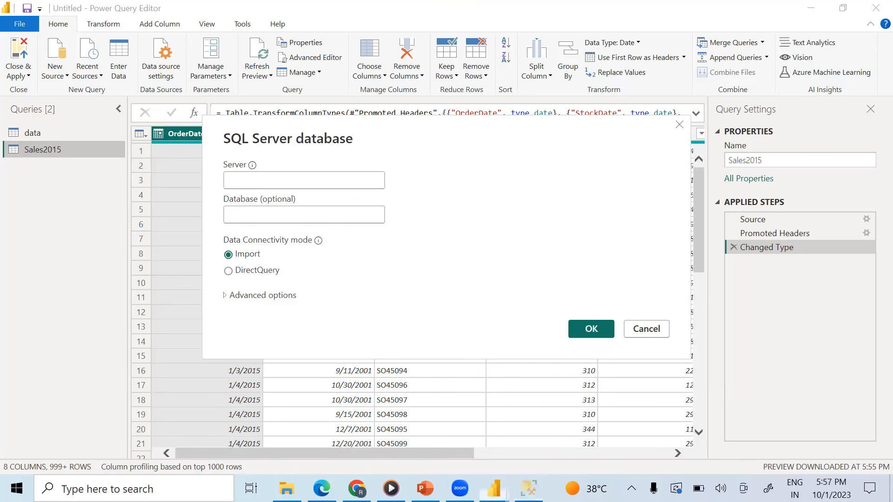
- Connect to the SQL Server DESKTOP-B22KK58\SQLEXPRESS in Import mode, using the copied server name
{"action": "left_click", "coordinate": [280, 180]}
{"action": "key", "text": "ctrl+v"}
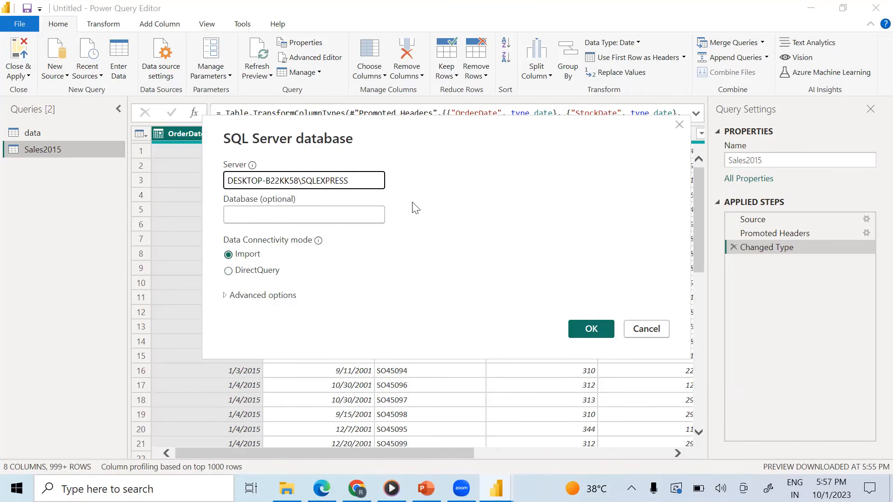
{"action": "left_click", "coordinate": [600, 328]}
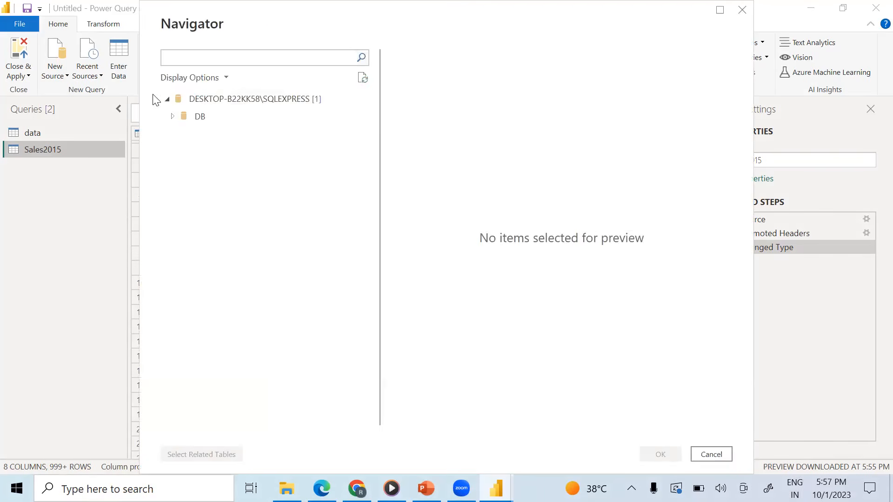
- Preview the 50_startups table of the DB database and add it as a new query
{"action": "left_click", "coordinate": [174, 117]}
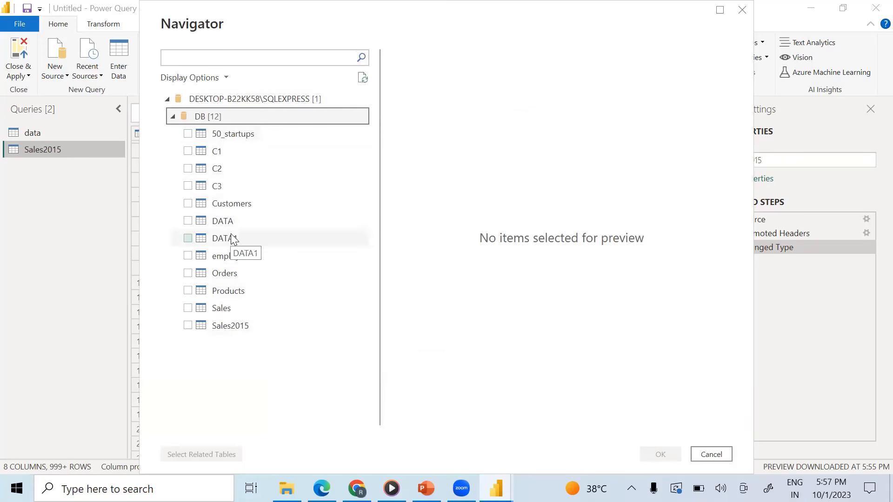
{"action": "left_click", "coordinate": [188, 134]}
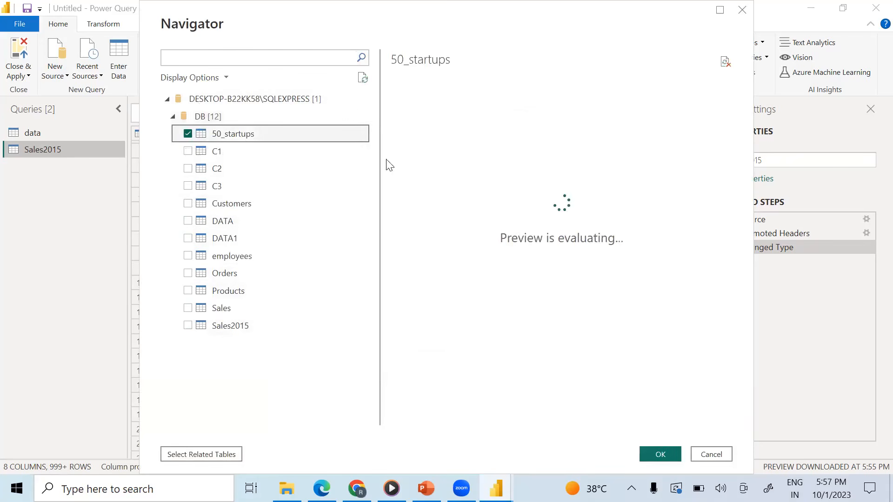
{"action": "left_click_drag", "start_coordinate": [499, 419], "coordinate": [600, 410]}
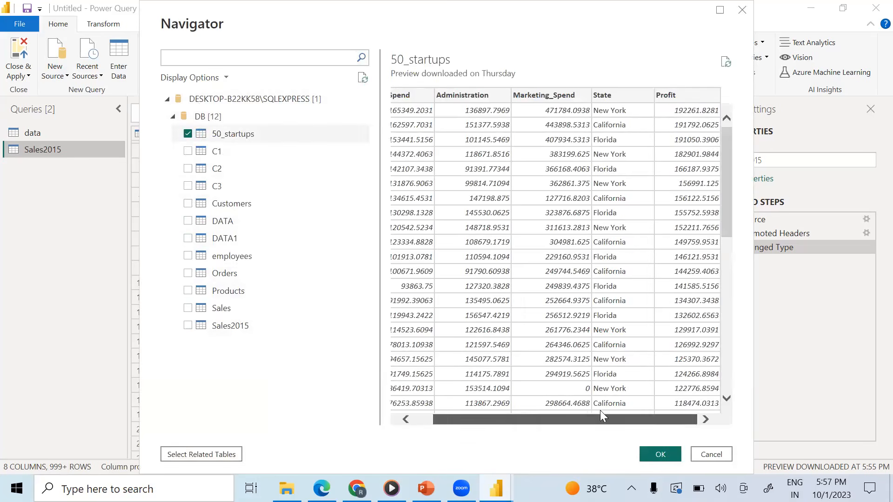
{"action": "left_click", "coordinate": [662, 452]}
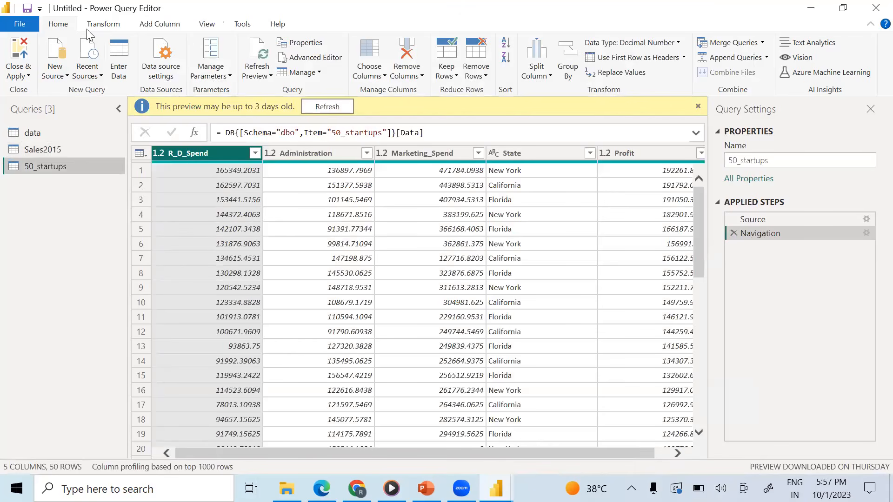
- Switch to Chrome, search for "wikipedia ipl" in a new tab and open the Indian Premier League Wikipedia article
{"action": "left_click", "coordinate": [64, 76]}
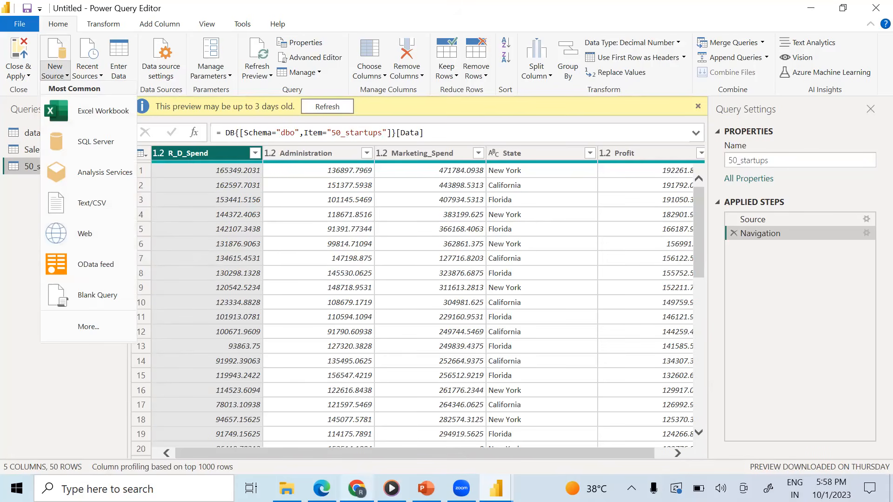
{"action": "left_click", "coordinate": [357, 488]}
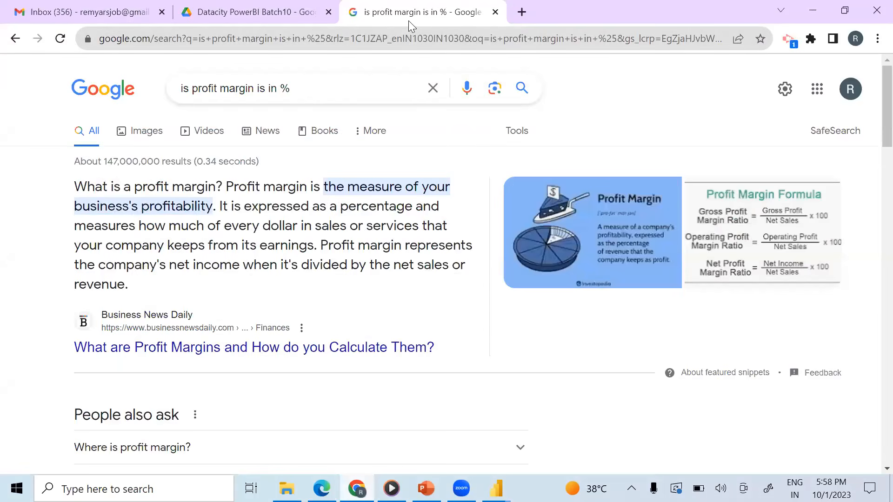
{"action": "left_click", "coordinate": [522, 12]}
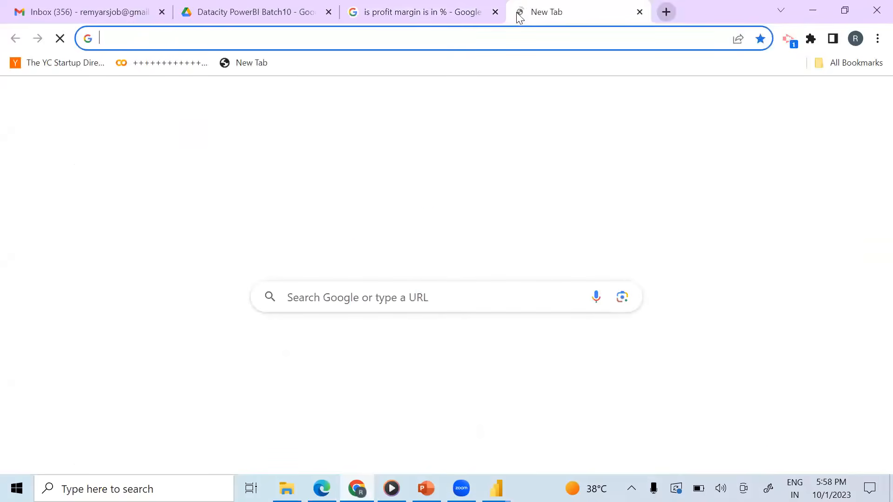
{"action": "left_click", "coordinate": [169, 45]}
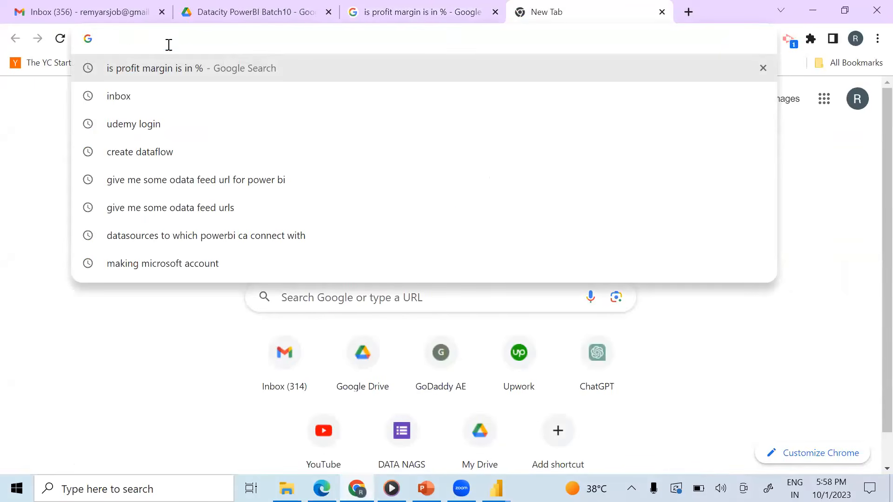
{"action": "type", "text": "wikipe"}
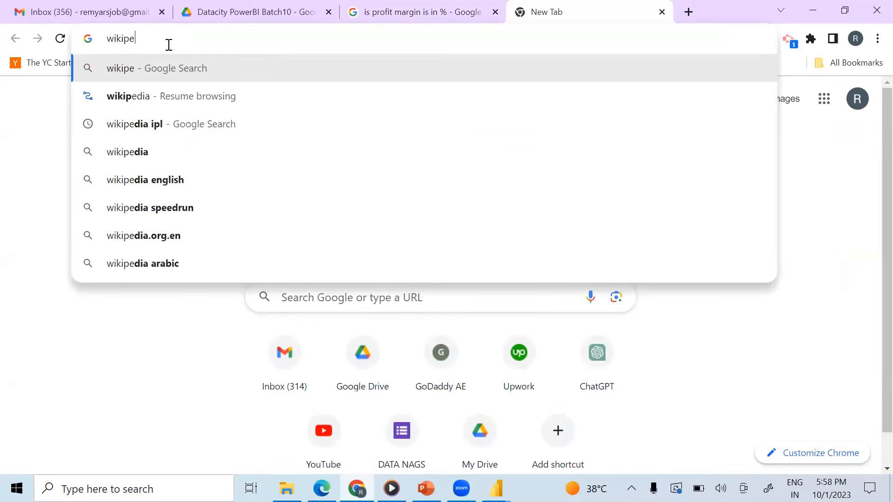
{"action": "left_click", "coordinate": [165, 123]}
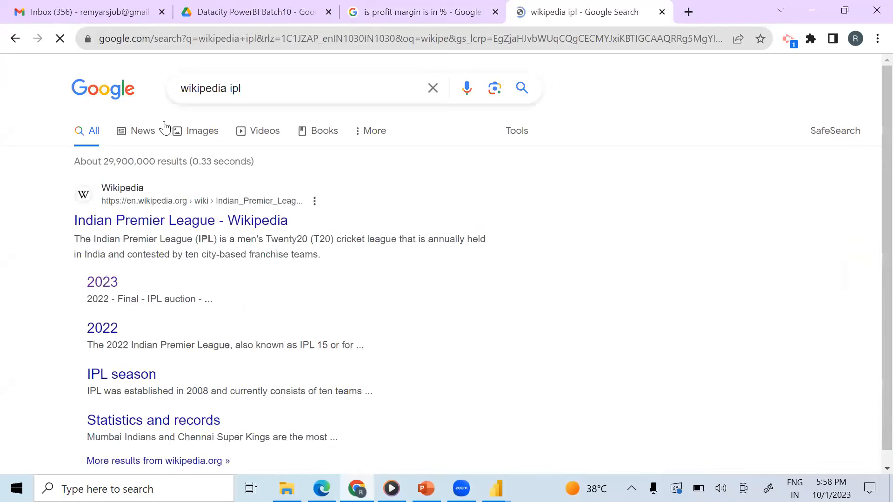
{"action": "left_click", "coordinate": [141, 223]}
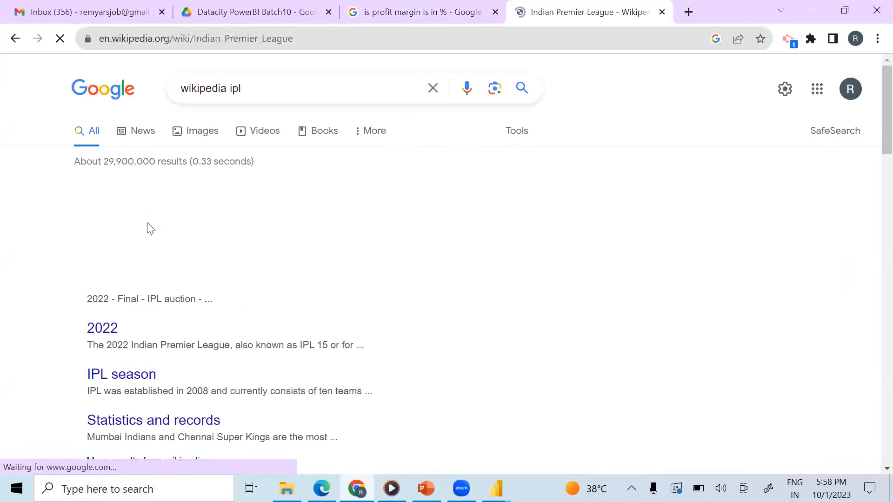
- Examine the Indian Premier League article for tables that could serve as web data, such as the winners and teams tables
{"action": "scroll", "coordinate": [589, 318], "scroll_direction": "down", "scroll_amount": 9}
{"action": "scroll", "coordinate": [592, 298], "scroll_direction": "up", "scroll_amount": 5}
{"action": "scroll", "coordinate": [703, 223], "scroll_direction": "up", "scroll_amount": 1}
{"action": "scroll", "coordinate": [667, 127], "scroll_direction": "up", "scroll_amount": 2}
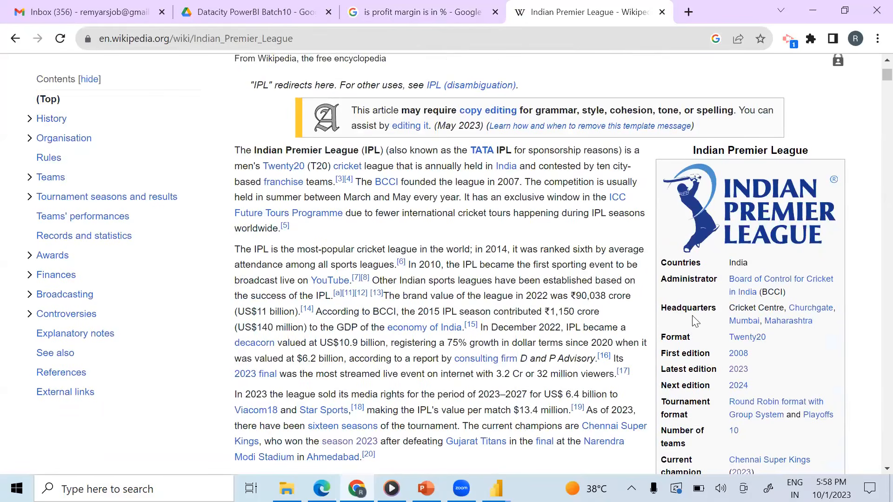
{"action": "scroll", "coordinate": [694, 309], "scroll_direction": "down", "scroll_amount": 6}
{"action": "scroll", "coordinate": [702, 283], "scroll_direction": "down", "scroll_amount": 5}
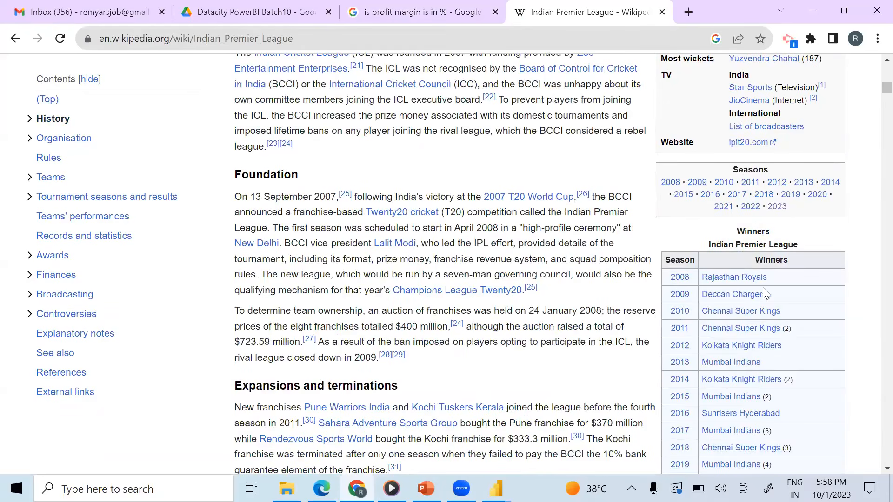
{"action": "scroll", "coordinate": [744, 344], "scroll_direction": "down", "scroll_amount": 16}
{"action": "scroll", "coordinate": [672, 298], "scroll_direction": "down", "scroll_amount": 20}
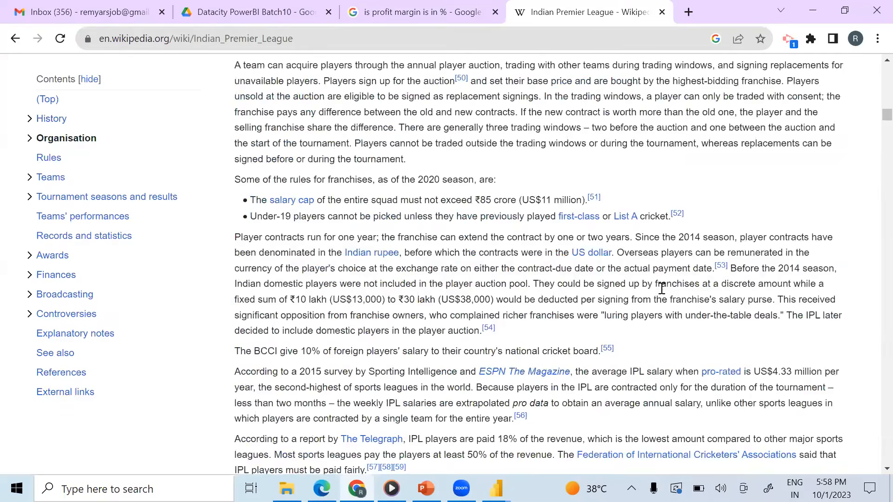
{"action": "scroll", "coordinate": [495, 223], "scroll_direction": "down", "scroll_amount": 8}
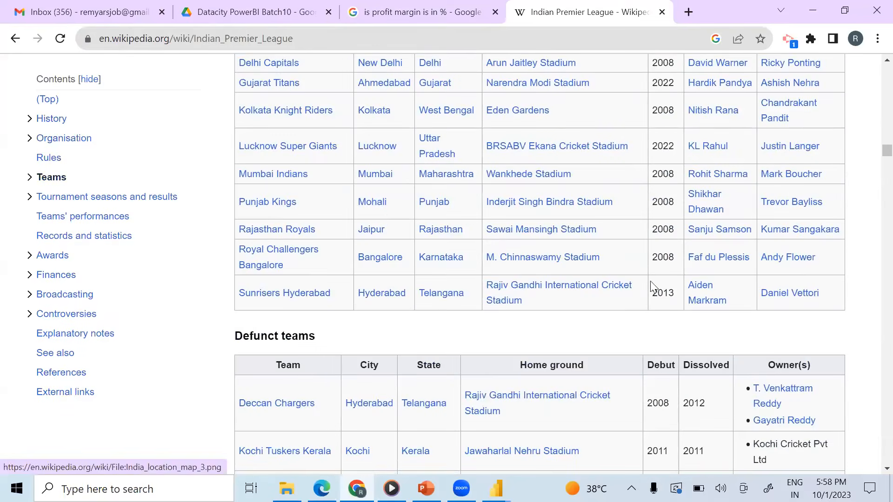
{"action": "scroll", "coordinate": [325, 358], "scroll_direction": "up", "scroll_amount": 8}
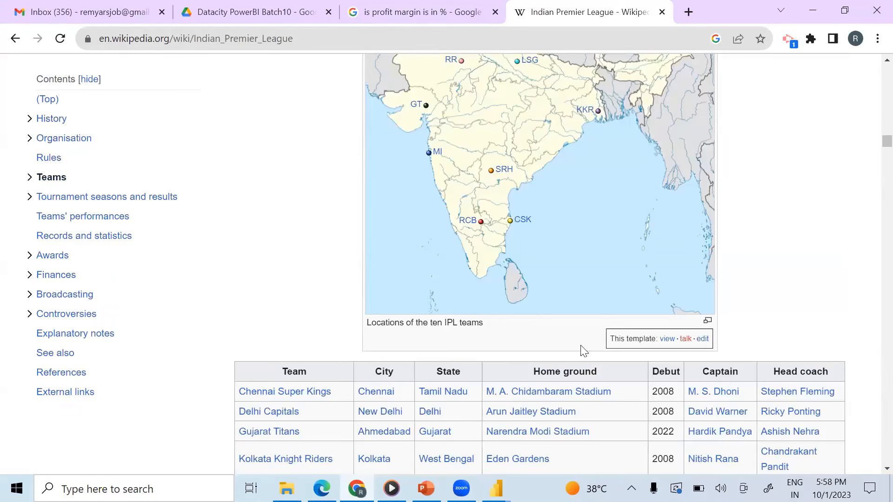
{"action": "scroll", "coordinate": [683, 348], "scroll_direction": "down", "scroll_amount": 2}
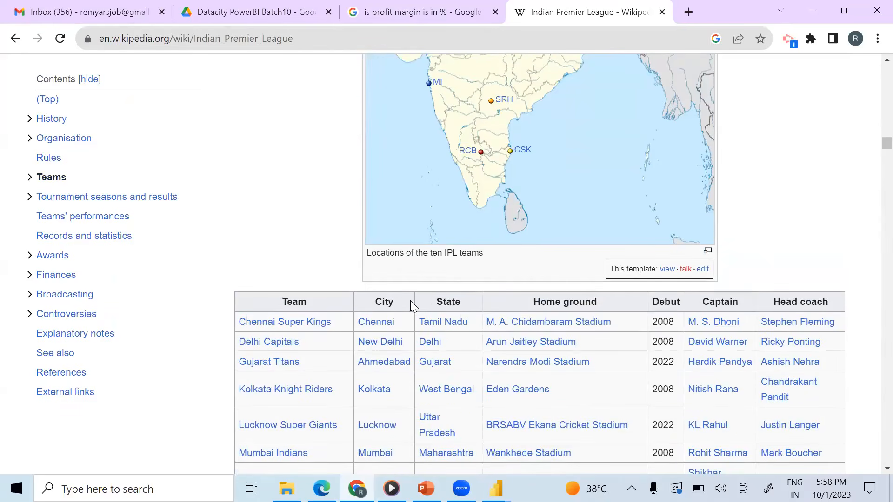
- Look over the teams tables in the Indian Premier League article and copy the page's URL
{"action": "scroll", "coordinate": [497, 343], "scroll_direction": "down", "scroll_amount": 8}
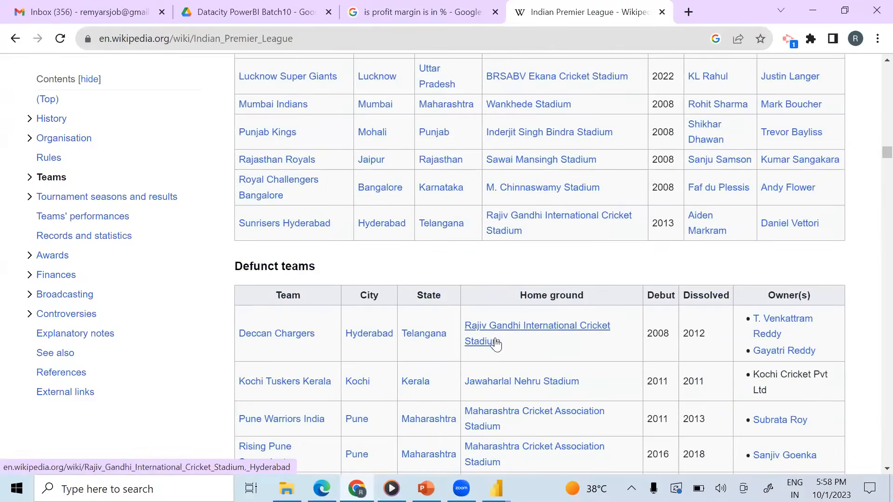
{"action": "scroll", "coordinate": [251, 323], "scroll_direction": "down", "scroll_amount": 8}
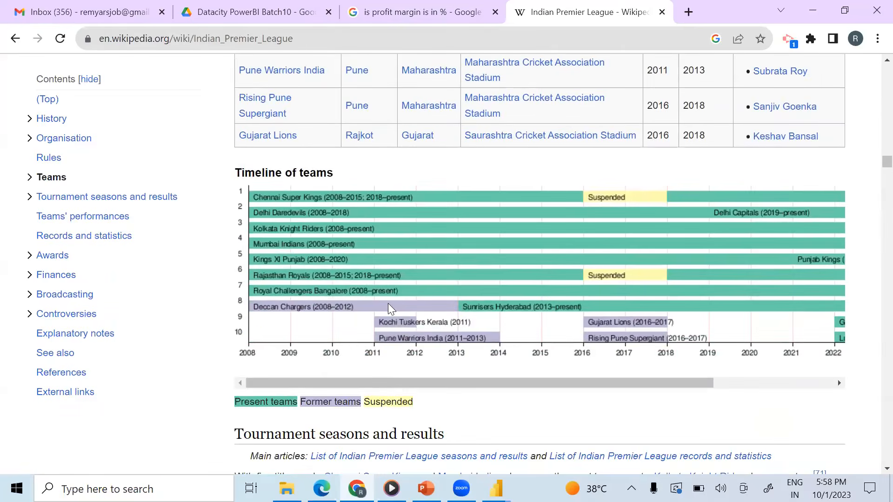
{"action": "scroll", "coordinate": [389, 309], "scroll_direction": "up", "scroll_amount": 20}
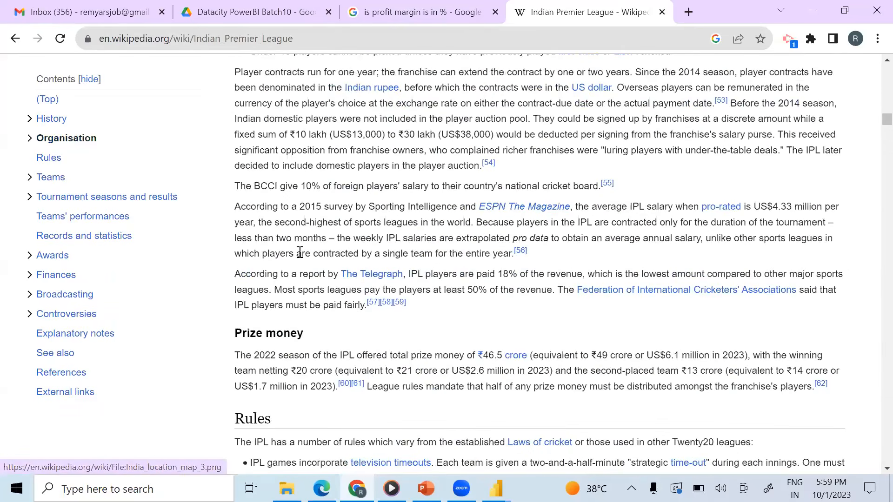
{"action": "left_click_drag", "start_coordinate": [309, 38], "coordinate": [94, 30]}
{"action": "key", "text": "ctrl+c"}
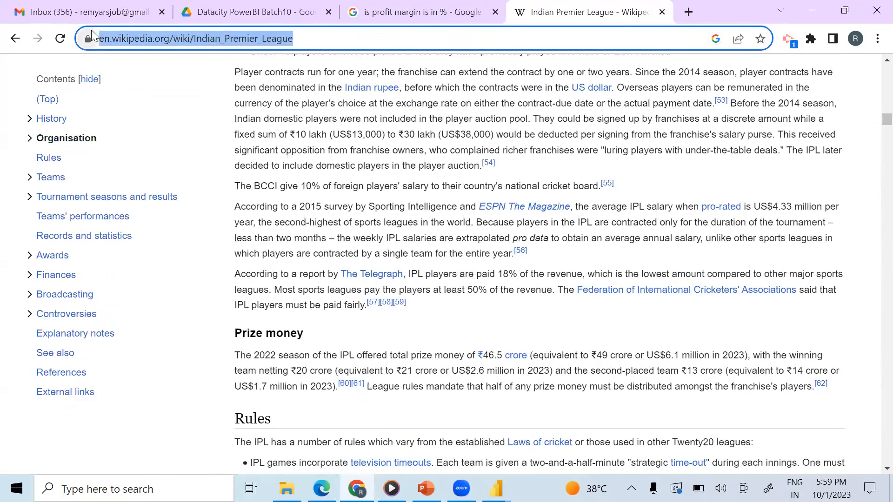
- Switch to Power Query Editor and connect to a new Web source using the copied Wikipedia URL in Basic mode
{"action": "key", "text": "alt+Tab"}
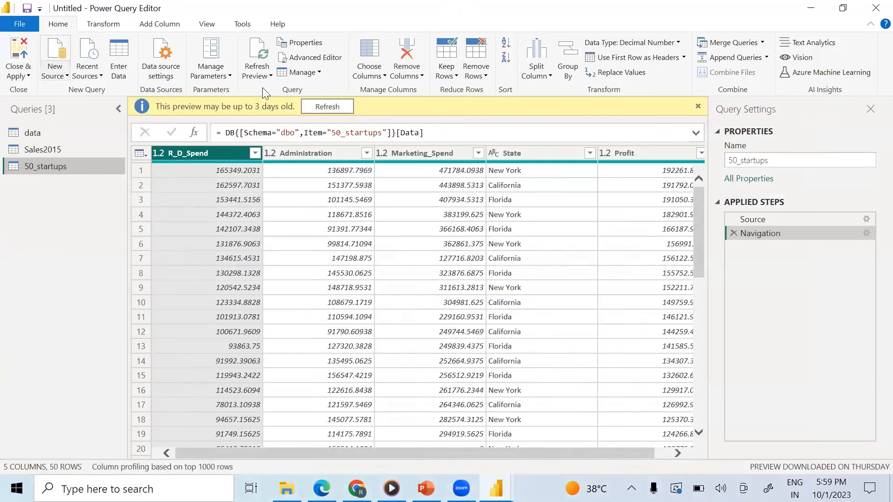
{"action": "left_click", "coordinate": [55, 72]}
{"action": "left_click", "coordinate": [84, 229]}
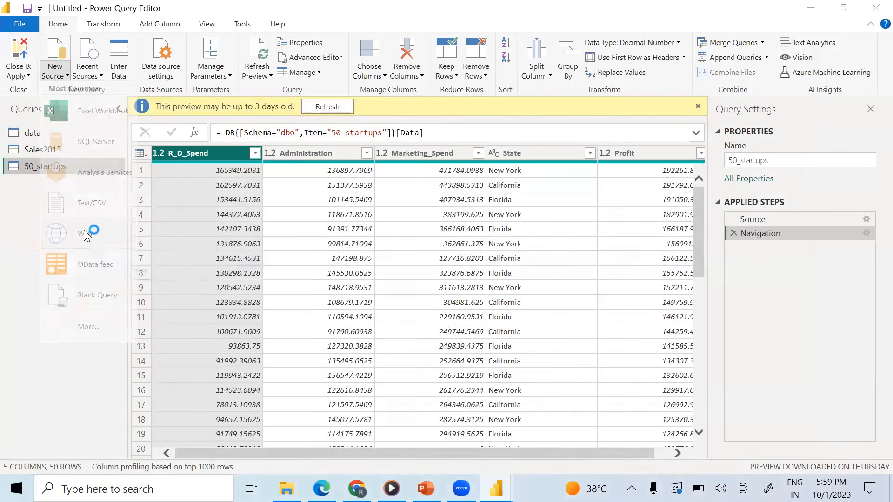
{"action": "left_click", "coordinate": [245, 240]}
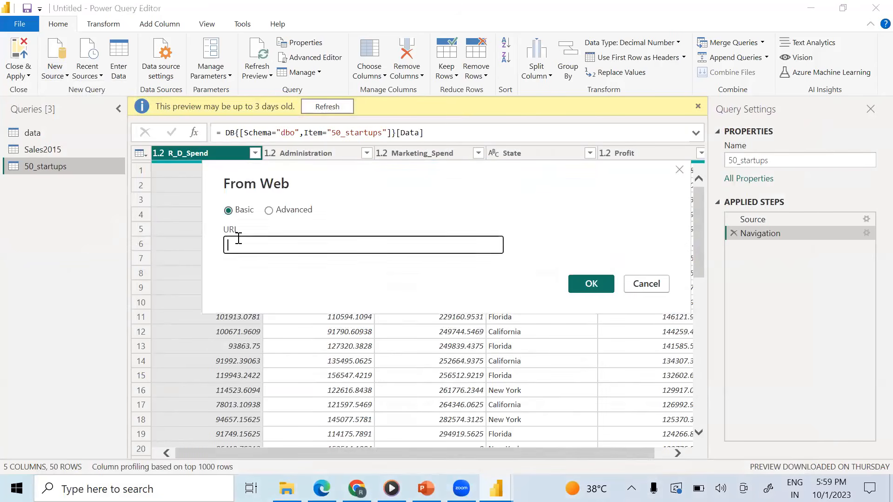
{"action": "key", "text": "ctrl+v"}
{"action": "left_click", "coordinate": [592, 284]}
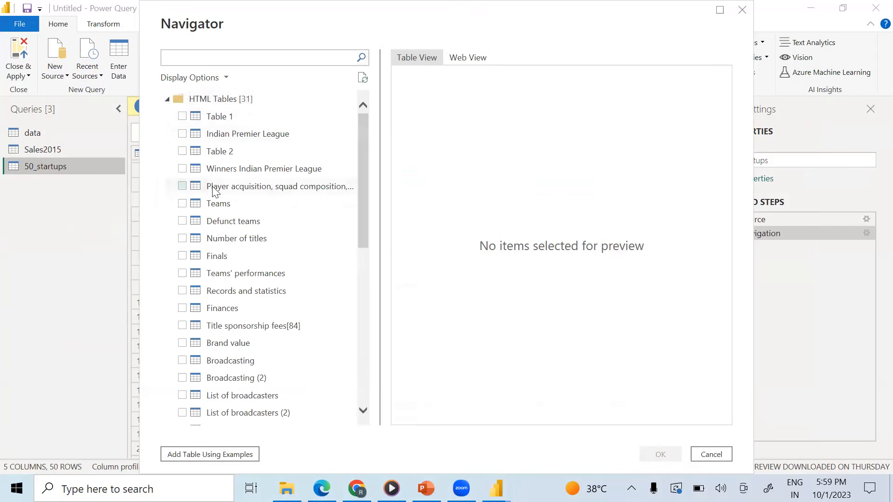
- Preview the Indian Premier League table and compare it with the infobox of the Wikipedia article in Chrome
{"action": "left_click", "coordinate": [182, 133]}
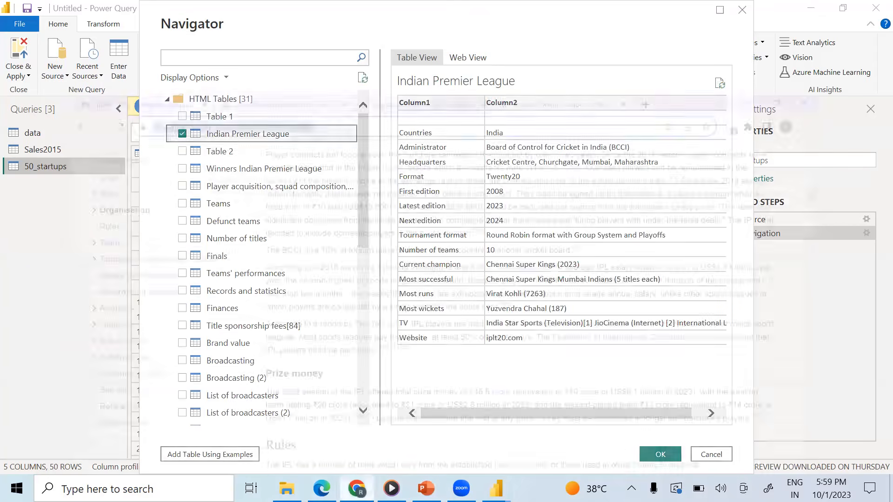
{"action": "left_click", "coordinate": [357, 488]}
{"action": "scroll", "coordinate": [524, 230], "scroll_direction": "up", "scroll_amount": 15}
{"action": "scroll", "coordinate": [524, 229], "scroll_direction": "up", "scroll_amount": 10}
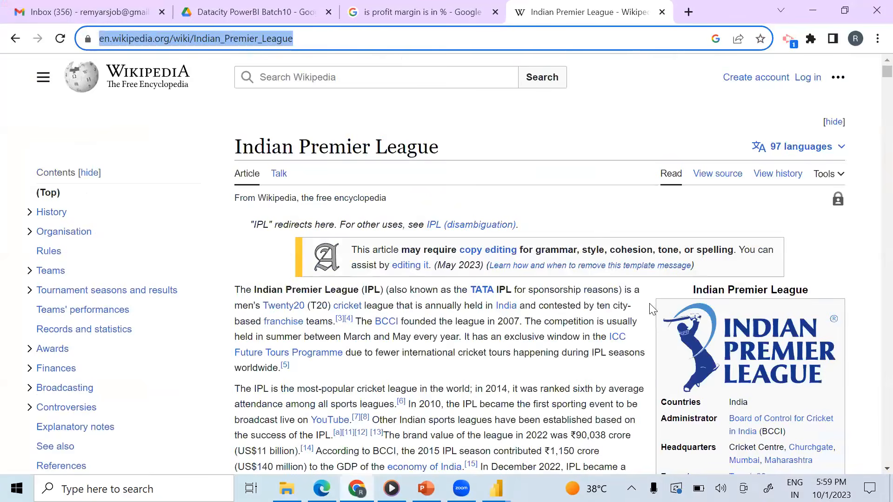
{"action": "scroll", "coordinate": [675, 192], "scroll_direction": "down", "scroll_amount": 3}
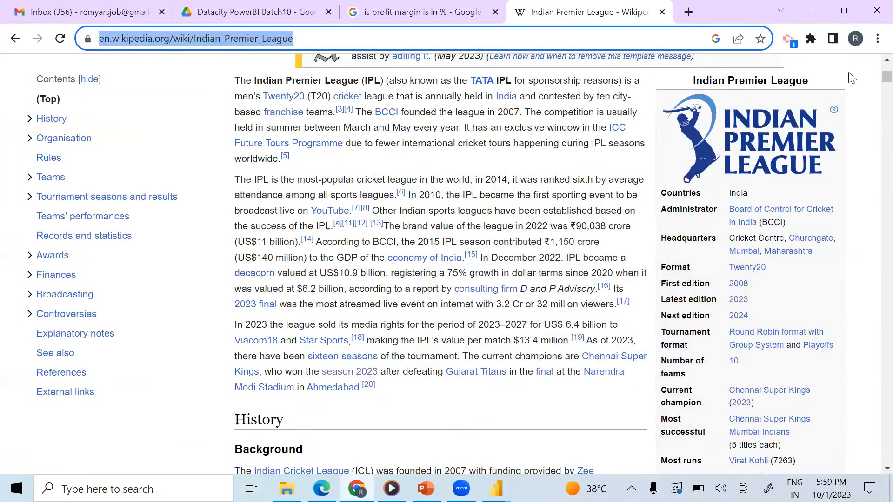
{"action": "left_click", "coordinate": [813, 10]}
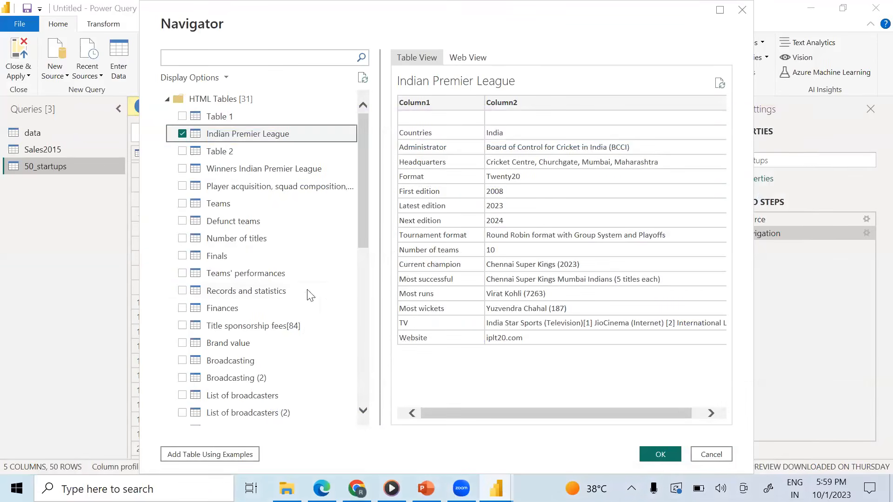
- Deselect the Indian Premier League table and select the Teams and Defunct teams tables for import
{"action": "left_click", "coordinate": [215, 208]}
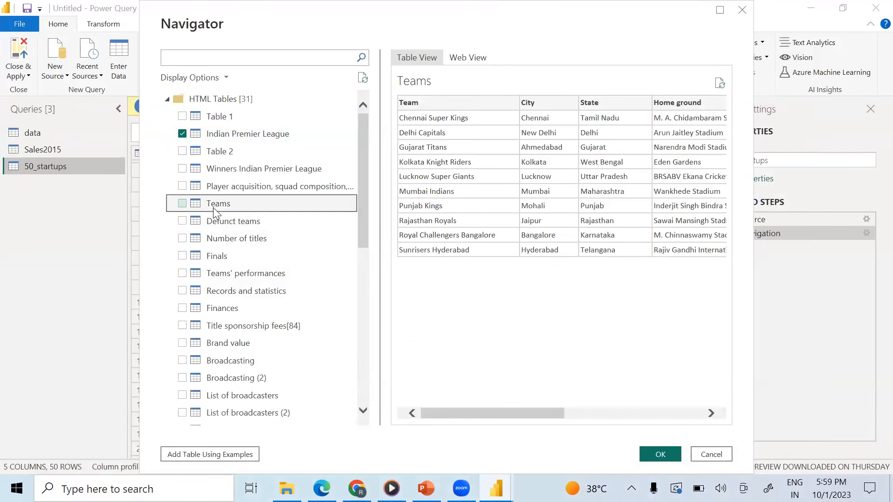
{"action": "left_click", "coordinate": [182, 135]}
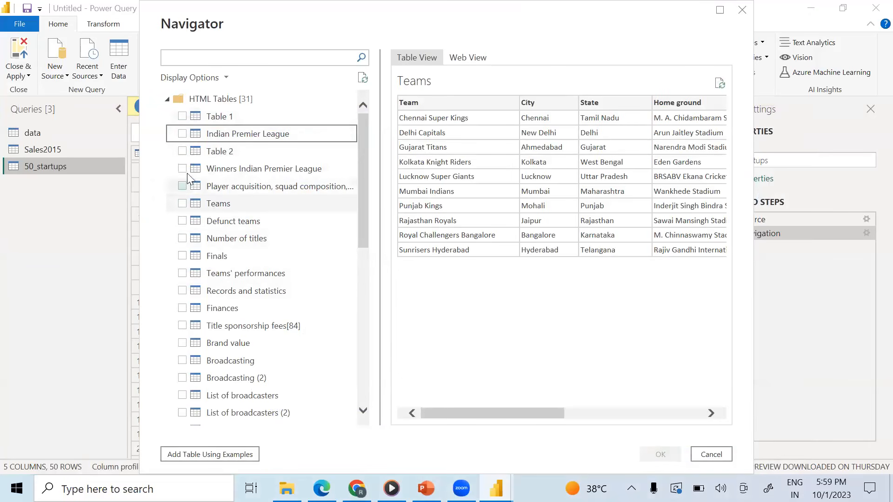
{"action": "left_click", "coordinate": [183, 205]}
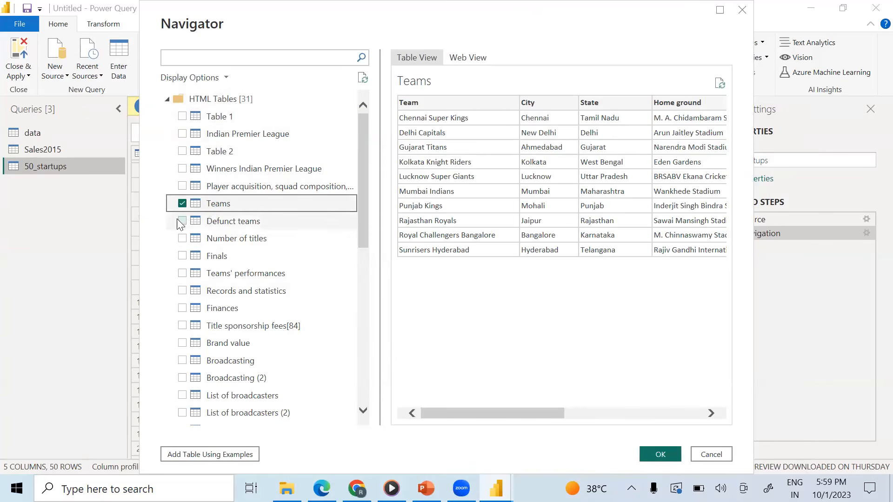
{"action": "left_click", "coordinate": [183, 222]}
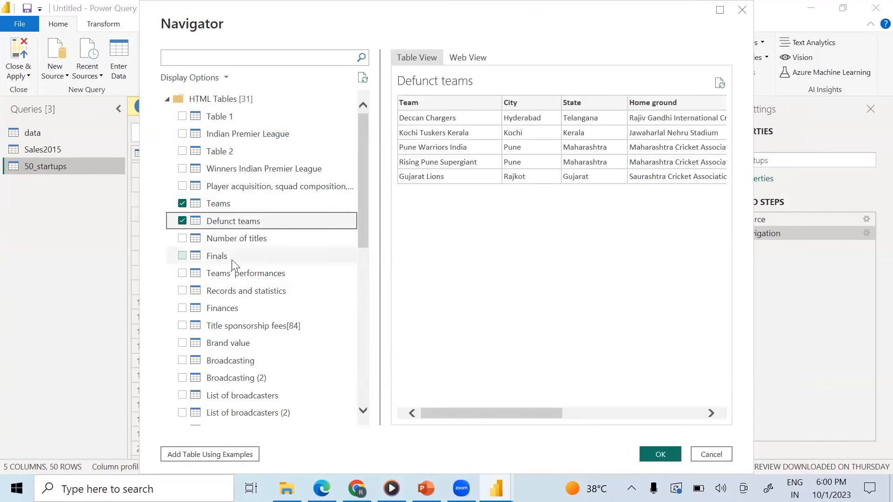
- Compare the Teams and Defunct teams tables with the Wikipedia article in Chrome, and add both as new queries
{"action": "left_click", "coordinate": [245, 205]}
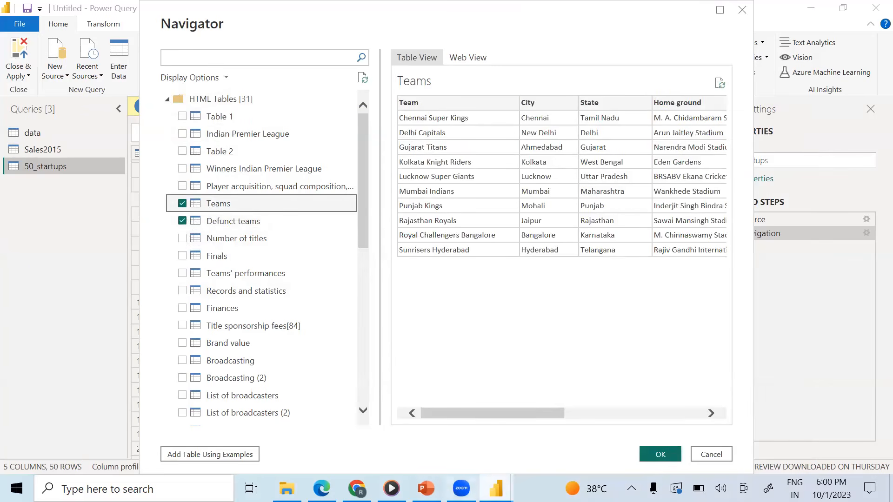
{"action": "left_click", "coordinate": [357, 489]}
{"action": "scroll", "coordinate": [530, 303], "scroll_direction": "down", "scroll_amount": 10}
{"action": "scroll", "coordinate": [529, 303], "scroll_direction": "down", "scroll_amount": 20}
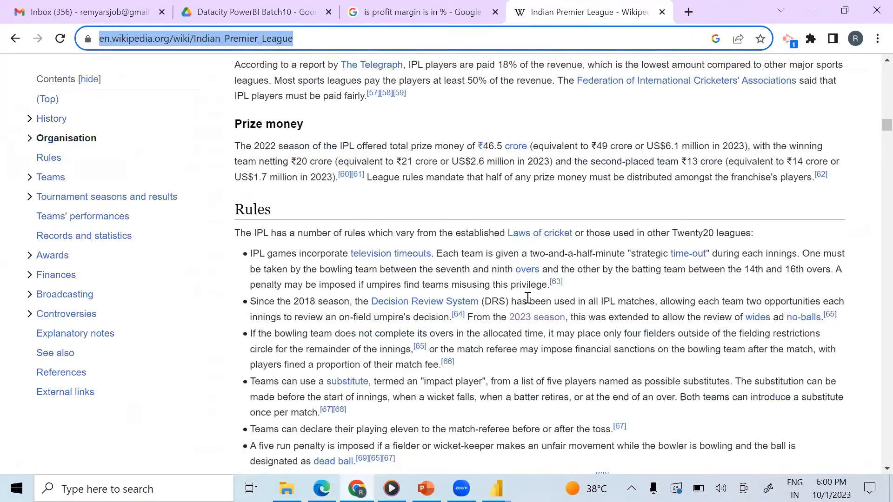
{"action": "scroll", "coordinate": [528, 298], "scroll_direction": "down", "scroll_amount": 12}
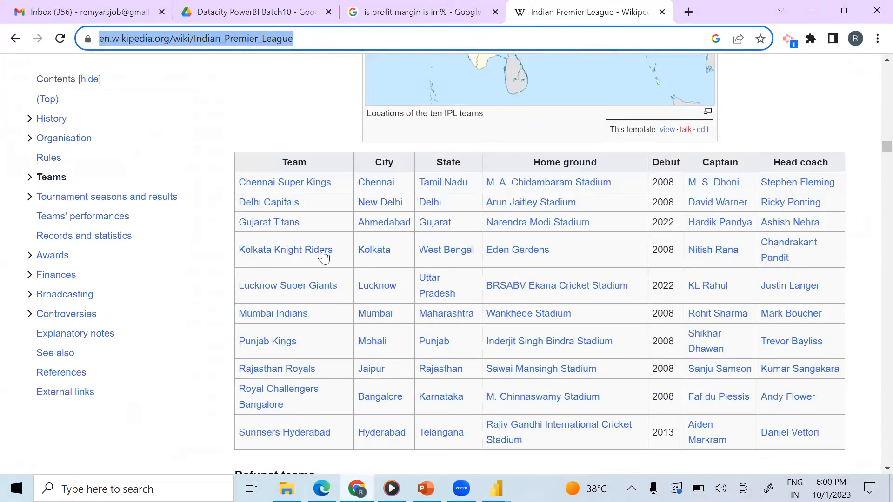
{"action": "scroll", "coordinate": [335, 260], "scroll_direction": "down", "scroll_amount": 7}
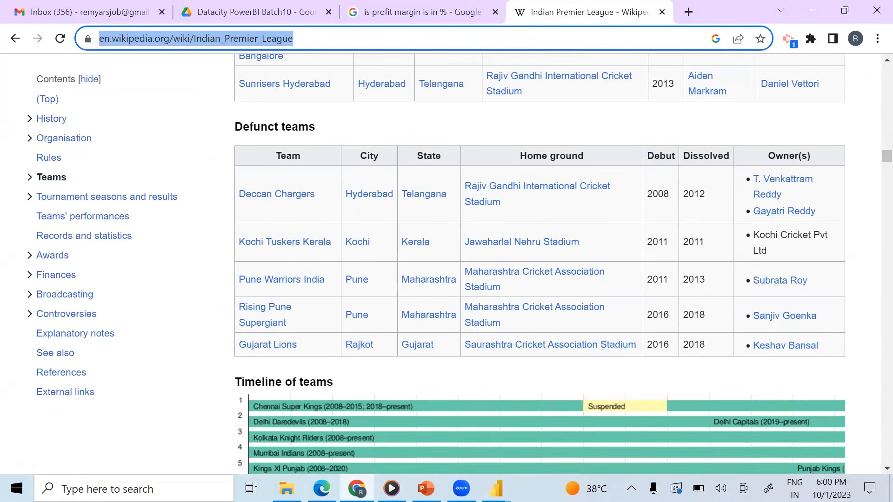
{"action": "left_click", "coordinate": [813, 10]}
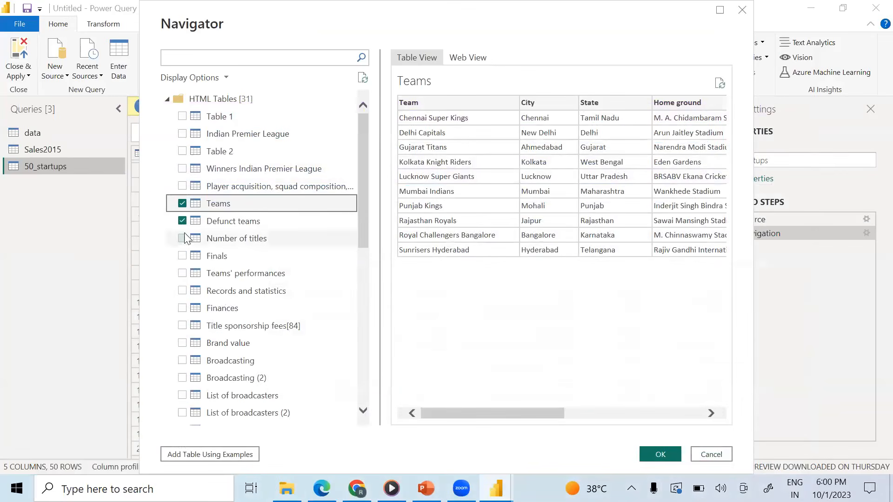
{"action": "left_click", "coordinate": [655, 453]}
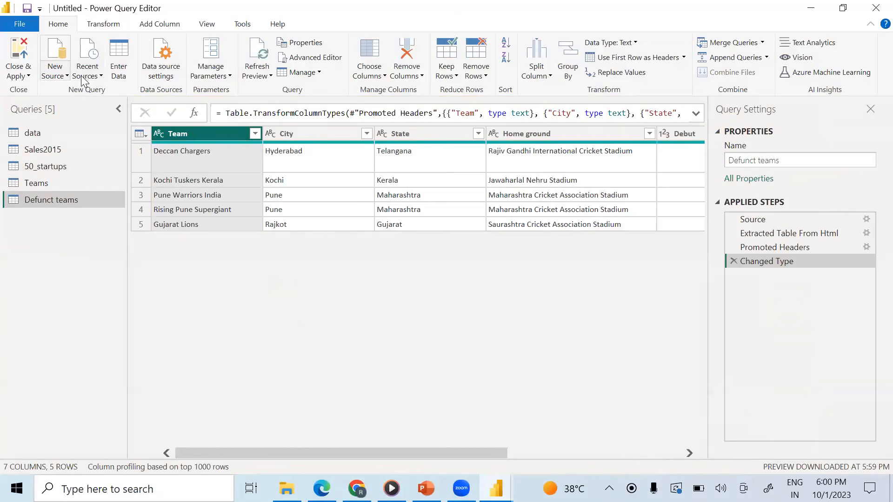
- Compare the common data sources offered in Power Query Editor with those in the main Power BI Desktop window
{"action": "left_click", "coordinate": [55, 70]}
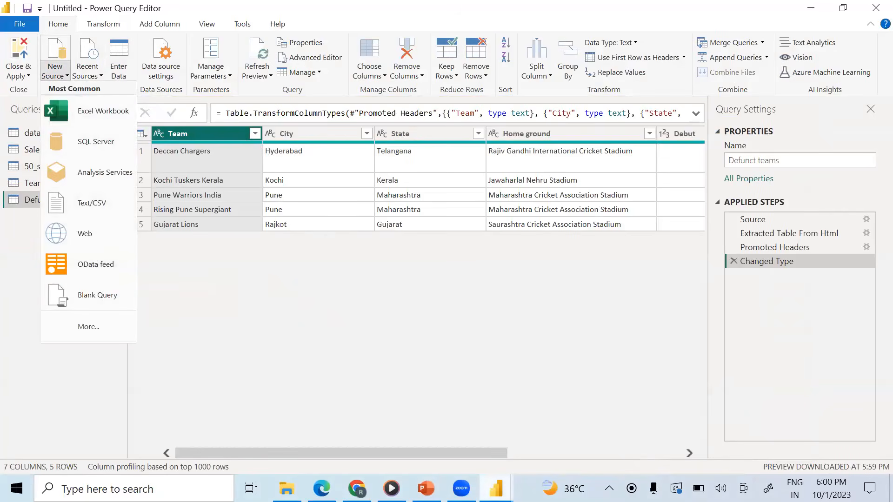
{"action": "left_click", "coordinate": [496, 488]}
{"action": "left_click", "coordinate": [406, 427]}
{"action": "left_click", "coordinate": [89, 95]}
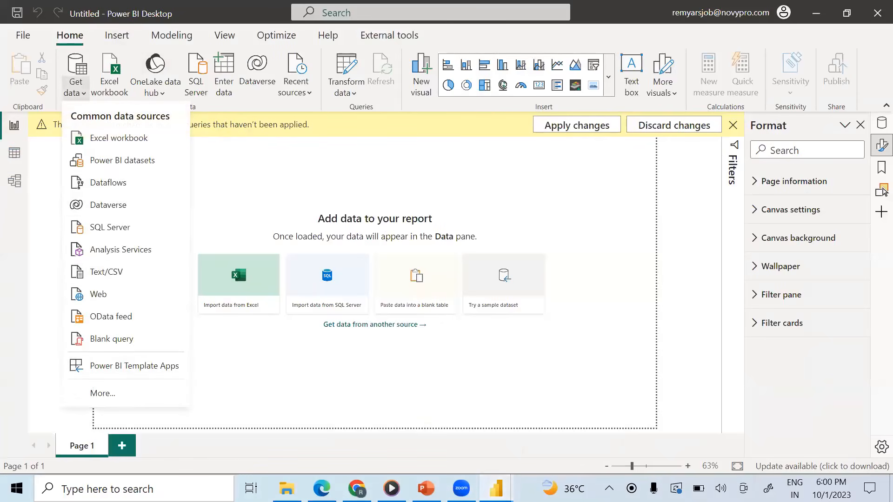
{"action": "mouse_move", "coordinate": [496, 488]}
{"action": "left_click", "coordinate": [581, 432]}
- Connect to books.xml in the class 1 folder with the XML connector and select its book table for import
{"action": "left_click", "coordinate": [67, 77]}
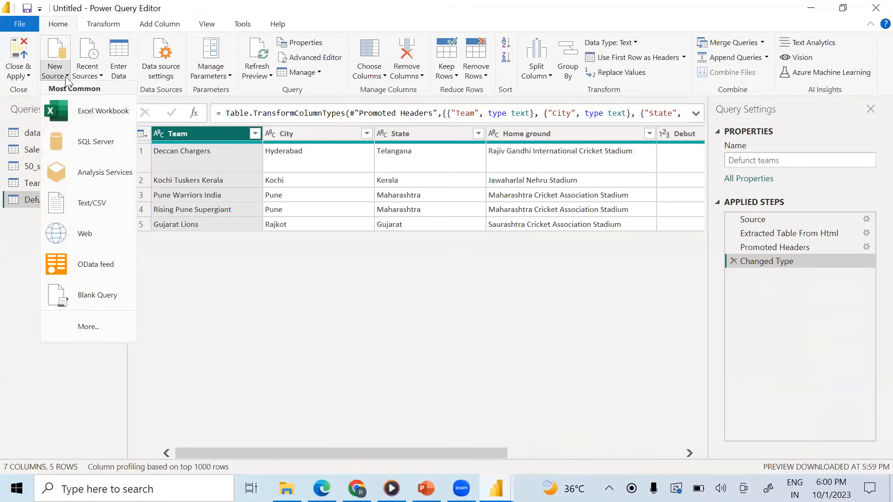
{"action": "left_click", "coordinate": [116, 325]}
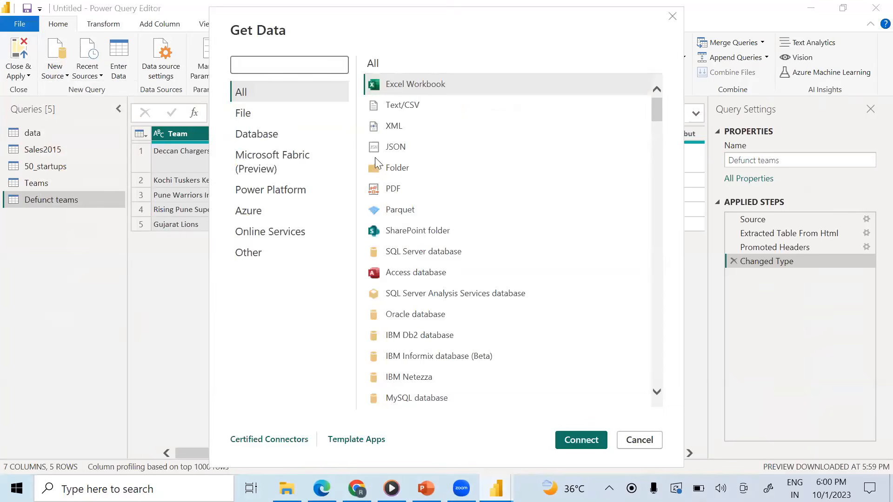
{"action": "scroll", "coordinate": [470, 206], "scroll_direction": "down", "scroll_amount": 18}
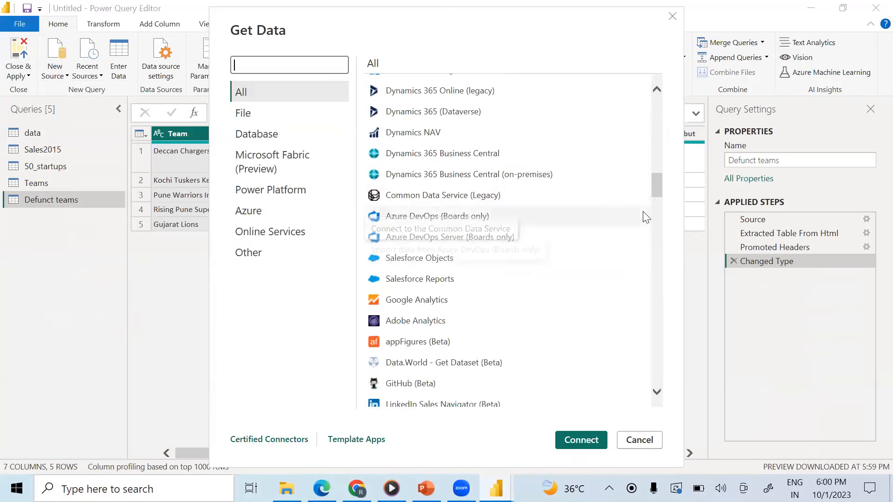
{"action": "left_click_drag", "start_coordinate": [656, 186], "coordinate": [652, 104]}
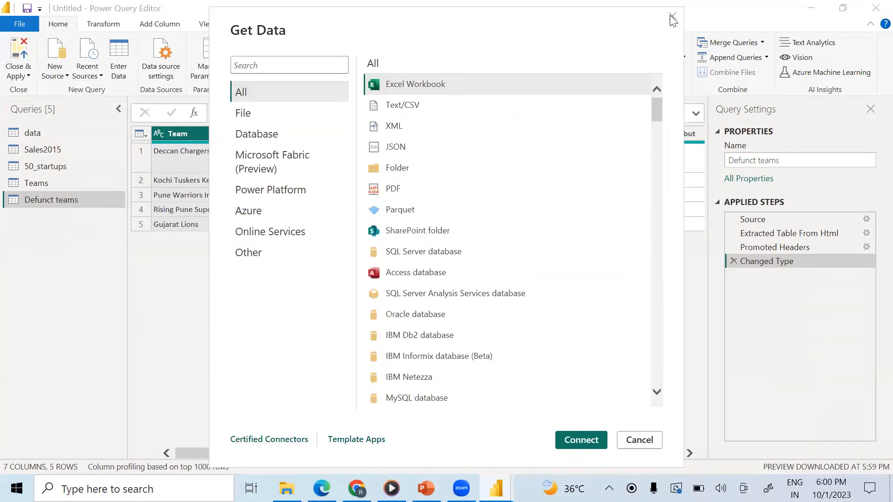
{"action": "left_click", "coordinate": [397, 127]}
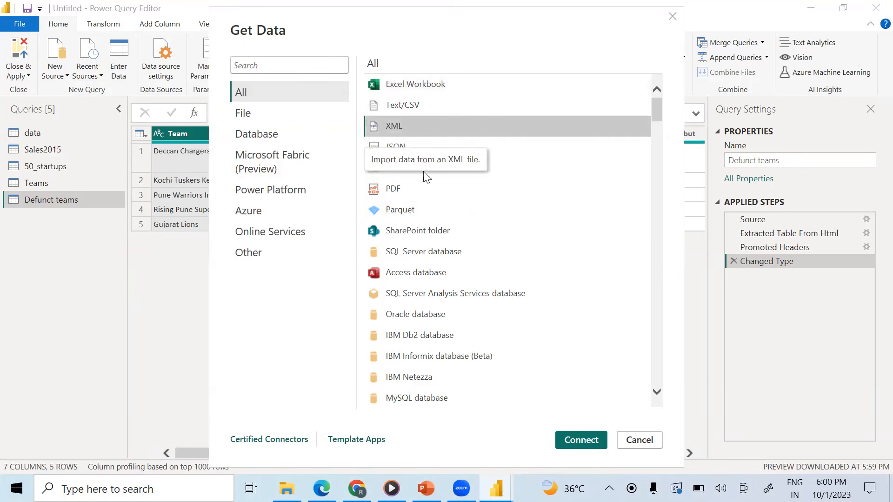
{"action": "left_click", "coordinate": [581, 440]}
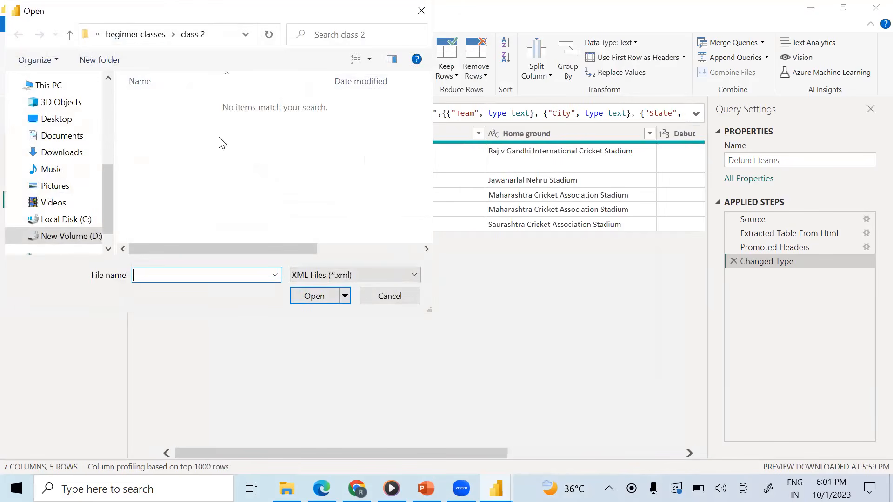
{"action": "left_click", "coordinate": [155, 35]}
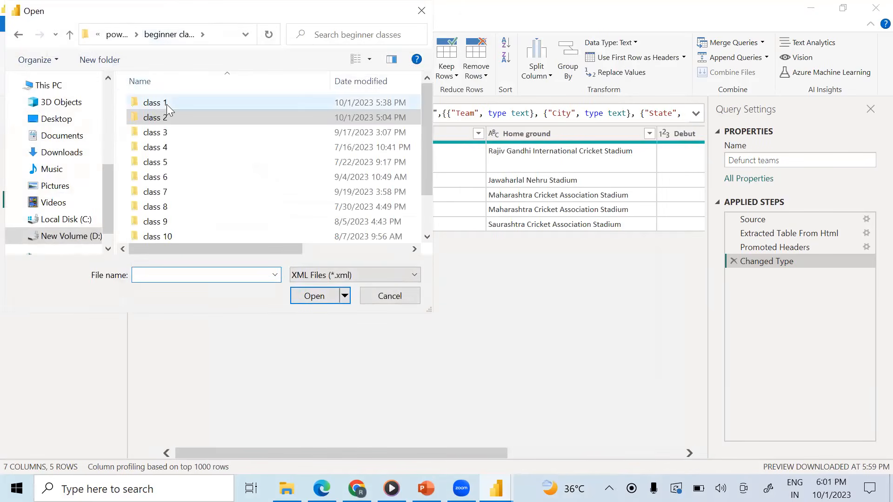
{"action": "double_click", "coordinate": [168, 102]}
{"action": "double_click", "coordinate": [149, 103]}
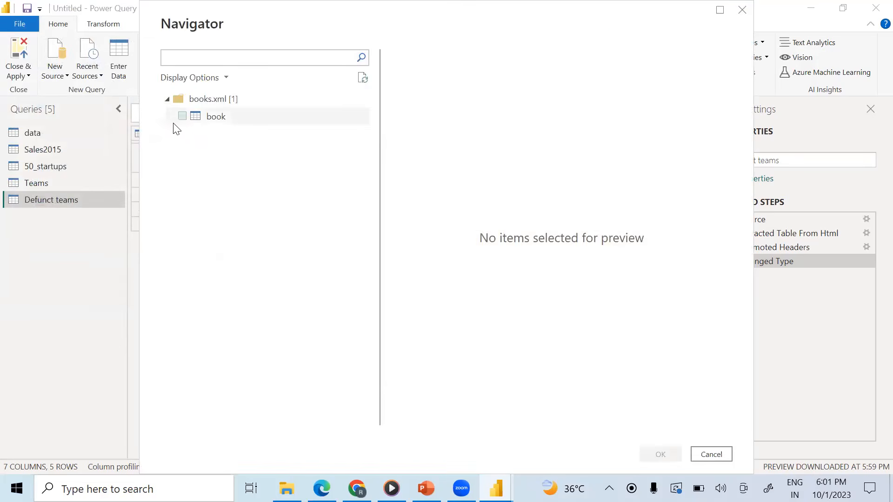
{"action": "left_click", "coordinate": [182, 116]}
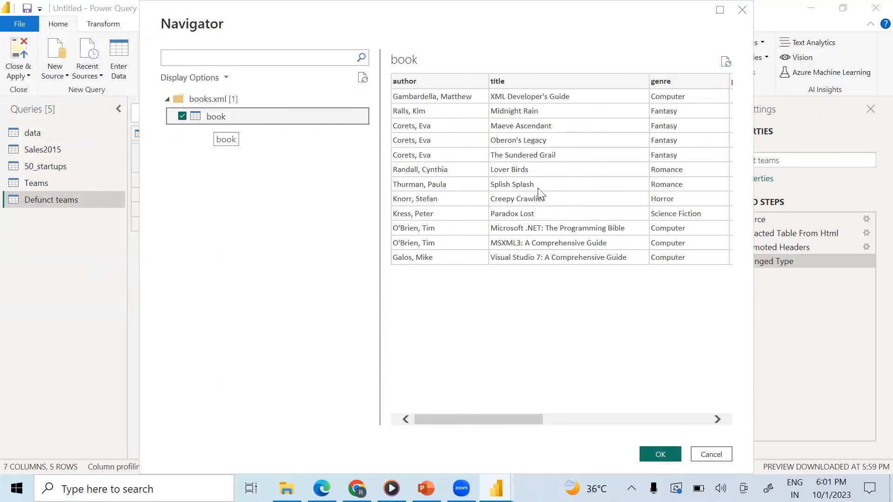
- Open the books XML file from the class 1 folder in Notepad
{"action": "left_click", "coordinate": [286, 488]}
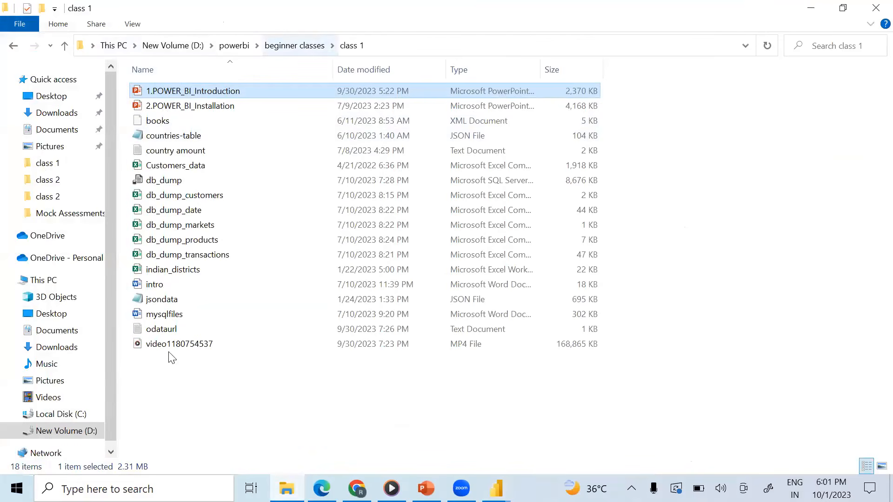
{"action": "double_click", "coordinate": [159, 122]}
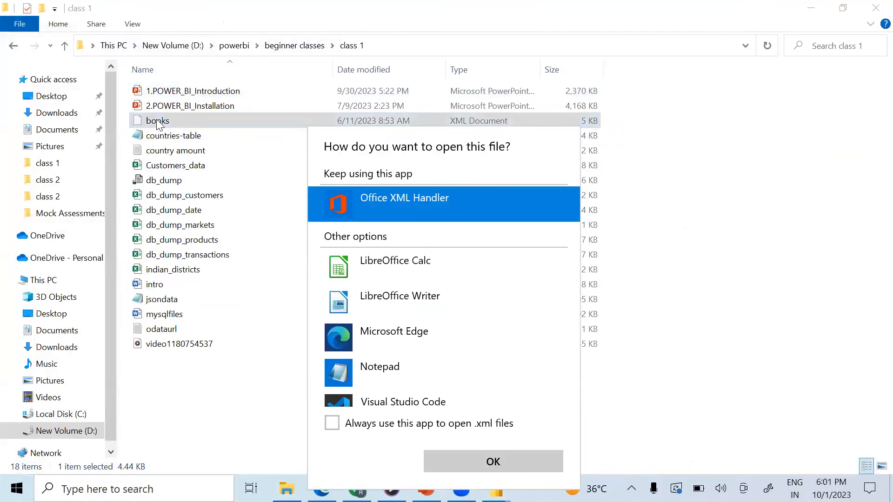
{"action": "left_click", "coordinate": [377, 368]}
{"action": "left_click", "coordinate": [451, 467]}
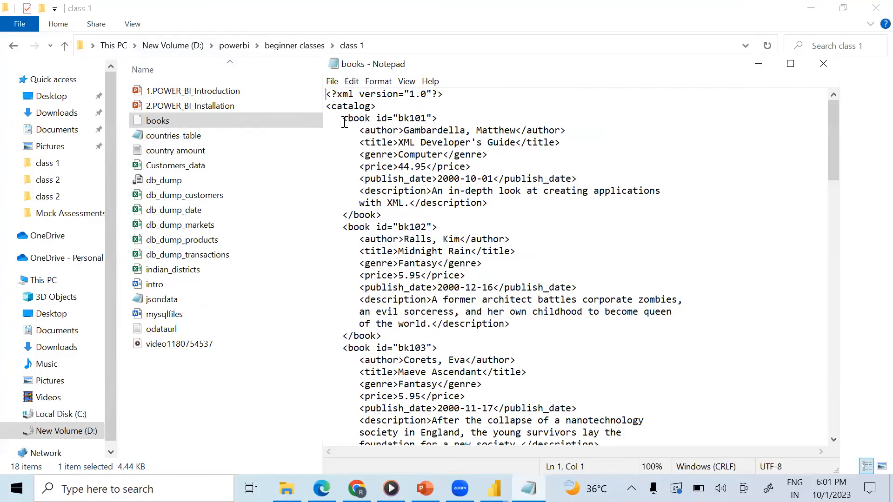
- Examine how entries bk101 to bk103 tag the author, title, genre, price, publish date and description of each book
{"action": "left_click_drag", "start_coordinate": [350, 119], "coordinate": [520, 131]}
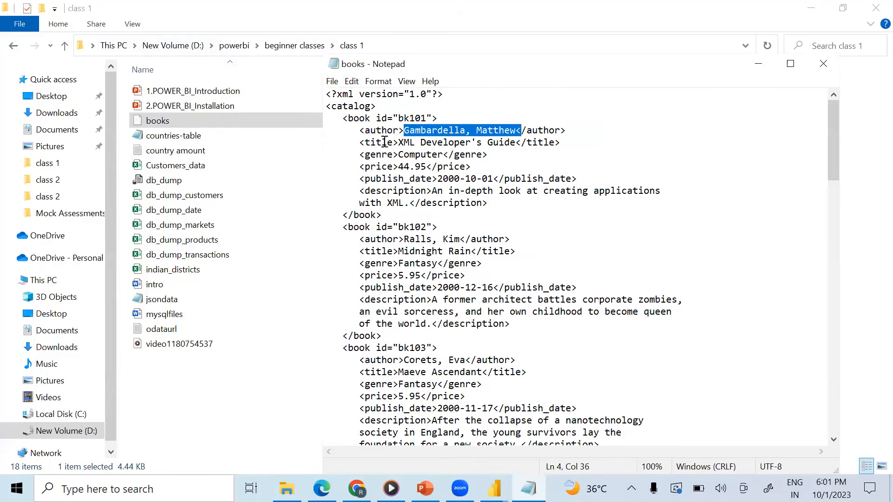
{"action": "left_click_drag", "start_coordinate": [398, 143], "coordinate": [515, 143]}
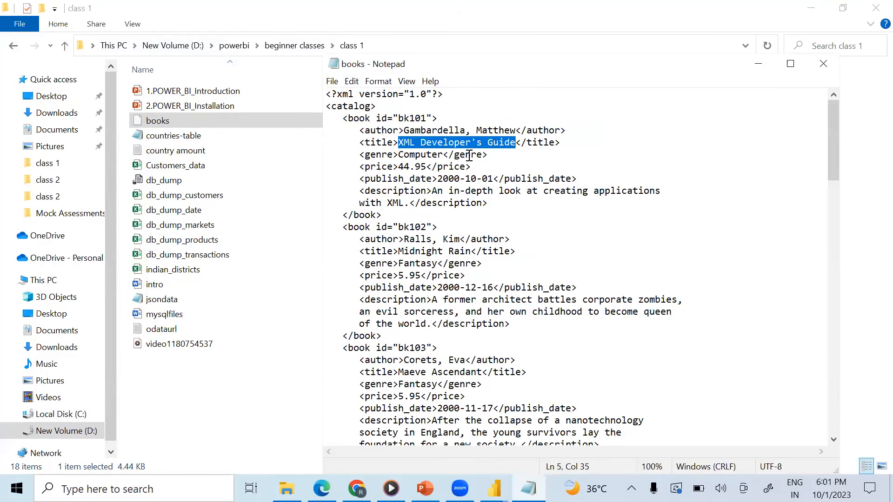
{"action": "left_click_drag", "start_coordinate": [398, 155], "coordinate": [494, 178]}
{"action": "left_click_drag", "start_coordinate": [437, 191], "coordinate": [496, 190]}
{"action": "left_click_drag", "start_coordinate": [343, 226], "coordinate": [455, 334]}
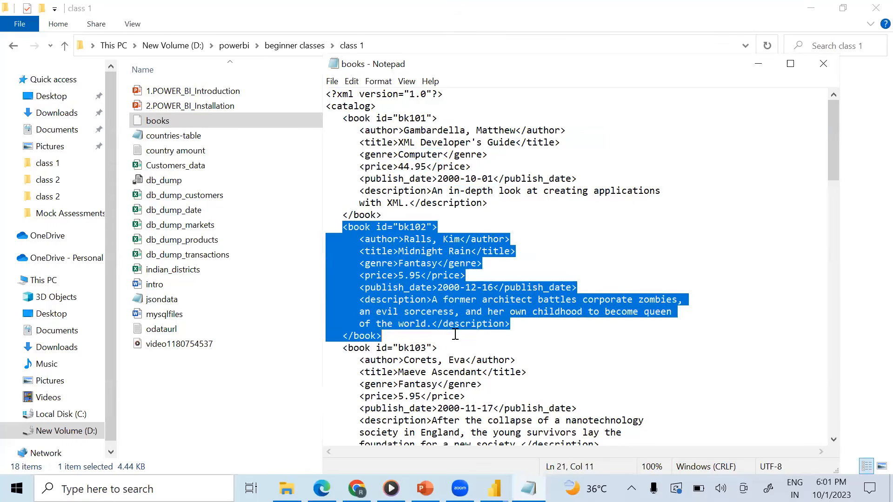
{"action": "scroll", "coordinate": [355, 251], "scroll_direction": "down", "scroll_amount": 3}
{"action": "left_click_drag", "start_coordinate": [342, 239], "coordinate": [436, 352]}
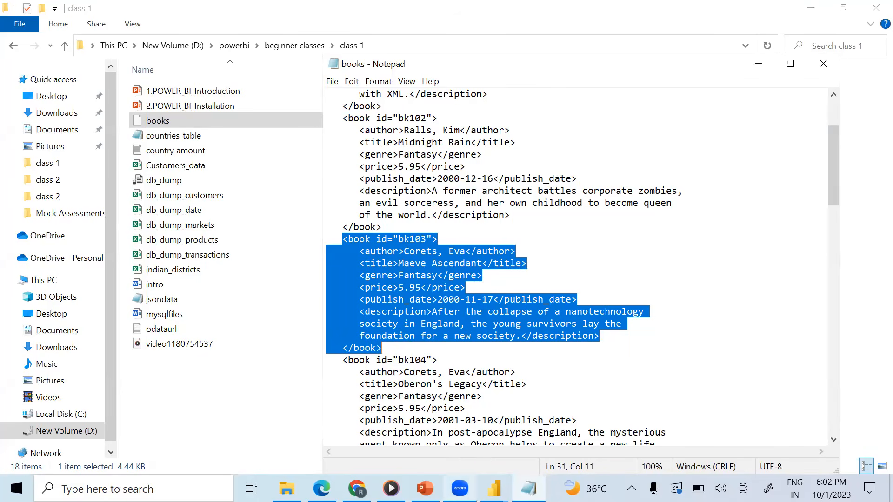
- Compare the bk101 entry in Notepad with the book table preview in the Power Query Navigator
{"action": "mouse_move", "coordinate": [494, 488]}
{"action": "left_click", "coordinate": [557, 437]}
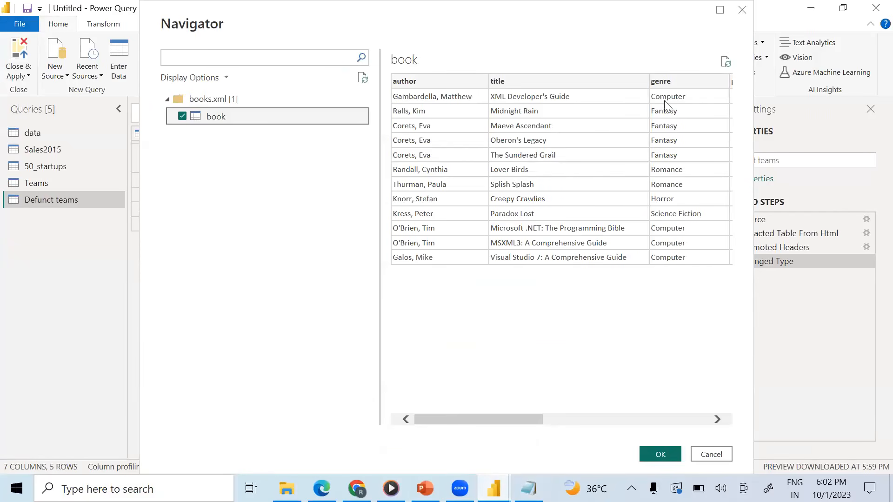
{"action": "left_click", "coordinate": [528, 488]}
{"action": "left_click", "coordinate": [432, 166]}
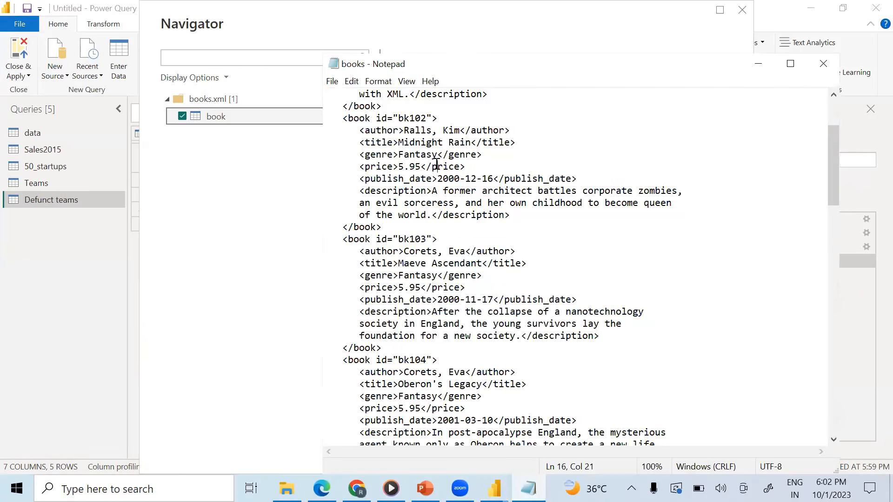
{"action": "scroll", "coordinate": [434, 175], "scroll_direction": "up", "scroll_amount": 3}
{"action": "left_click_drag", "start_coordinate": [399, 154], "coordinate": [525, 145]}
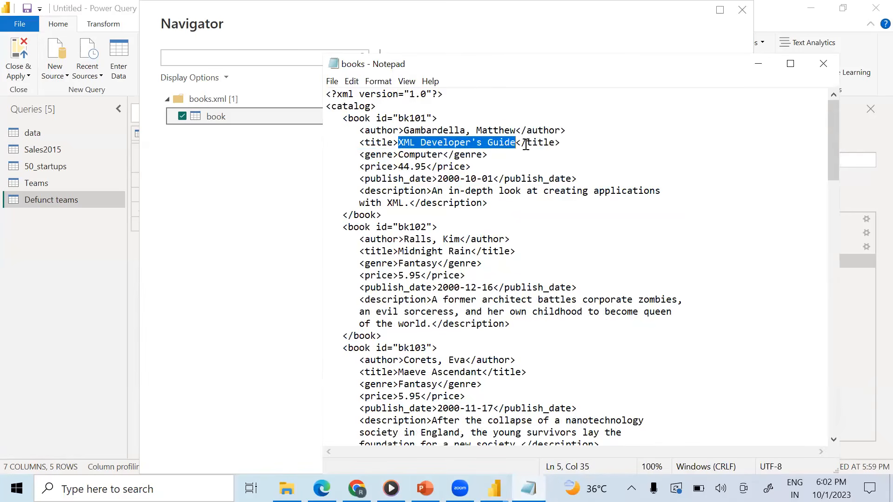
{"action": "left_click", "coordinate": [494, 488]}
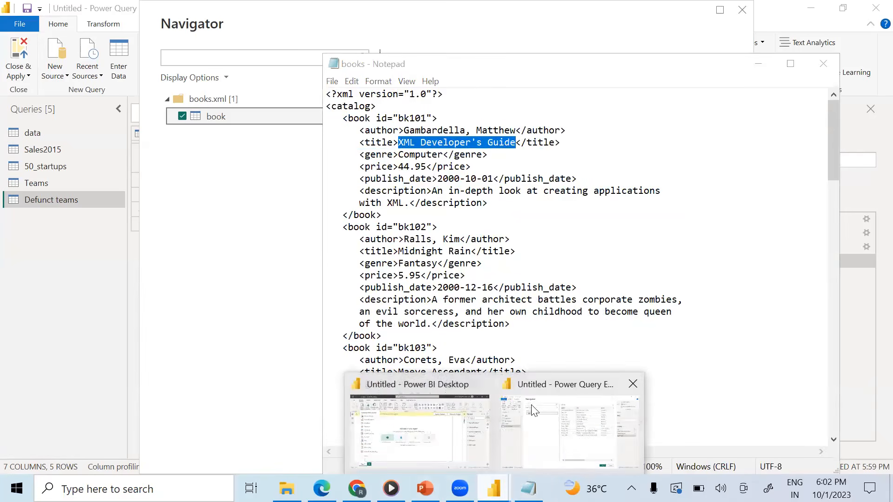
{"action": "left_click", "coordinate": [538, 421]}
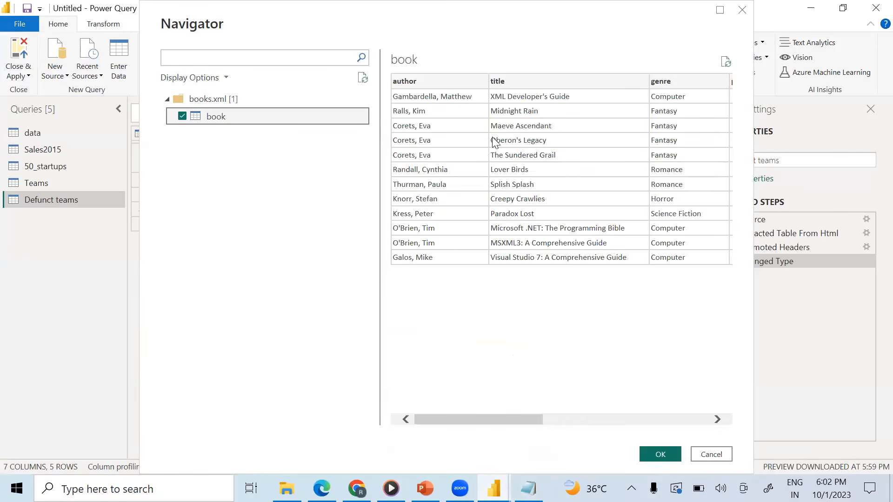
- Check the preview's description and Attribute:id columns against the XML source, and add the book table as a new query
{"action": "left_click_drag", "start_coordinate": [490, 420], "coordinate": [664, 418]}
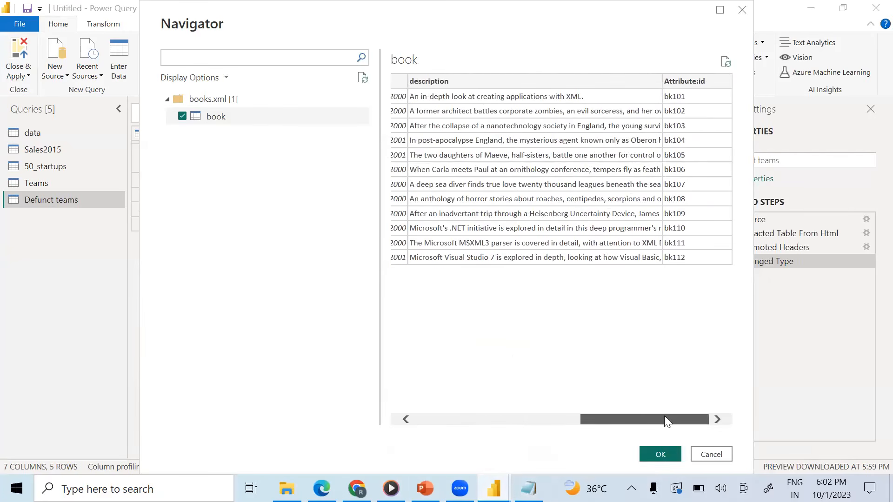
{"action": "left_click", "coordinate": [529, 488]}
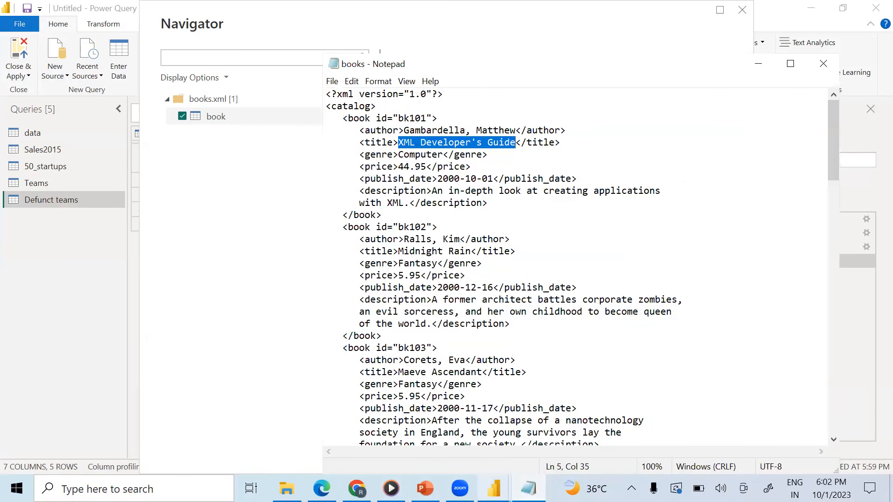
{"action": "mouse_move", "coordinate": [494, 488]}
{"action": "left_click", "coordinate": [511, 395]}
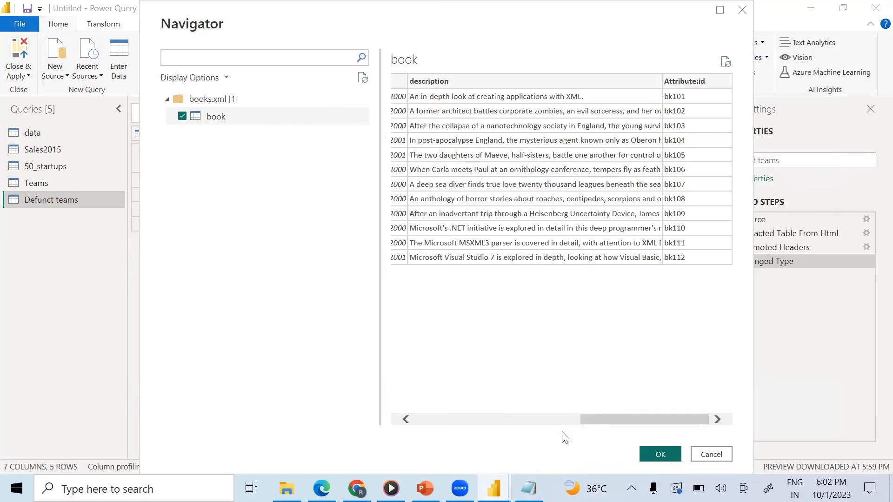
{"action": "left_click_drag", "start_coordinate": [584, 418], "coordinate": [407, 403]}
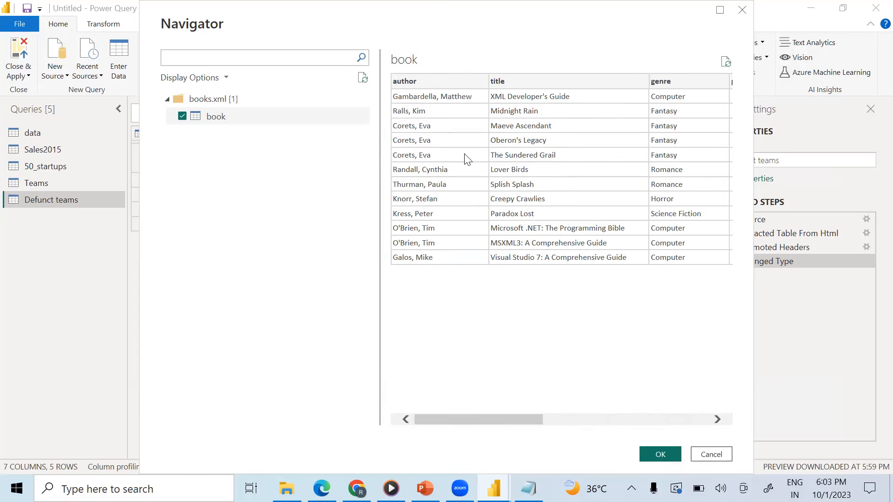
{"action": "left_click", "coordinate": [656, 455]}
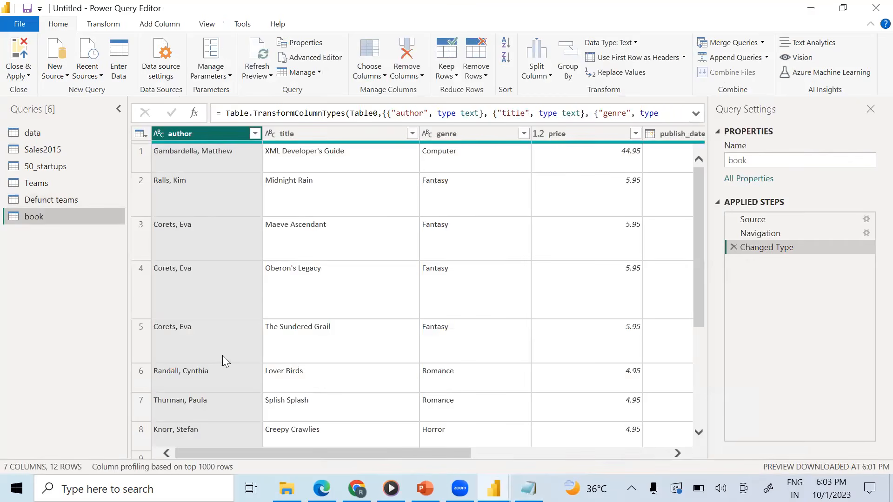
- Start an OData feed connection and copy the Products service URL from the odataurl text file in the class 1 folder
{"action": "left_click", "coordinate": [47, 78]}
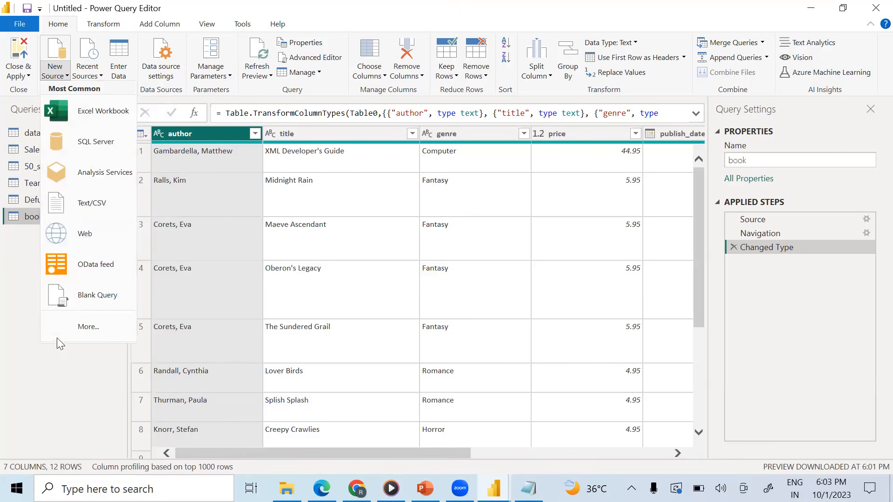
{"action": "left_click", "coordinate": [91, 264]}
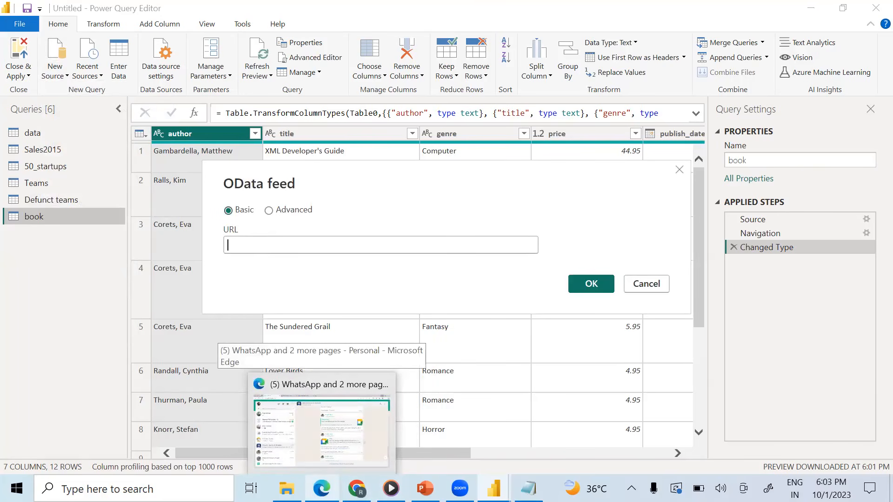
{"action": "left_click", "coordinate": [287, 488]}
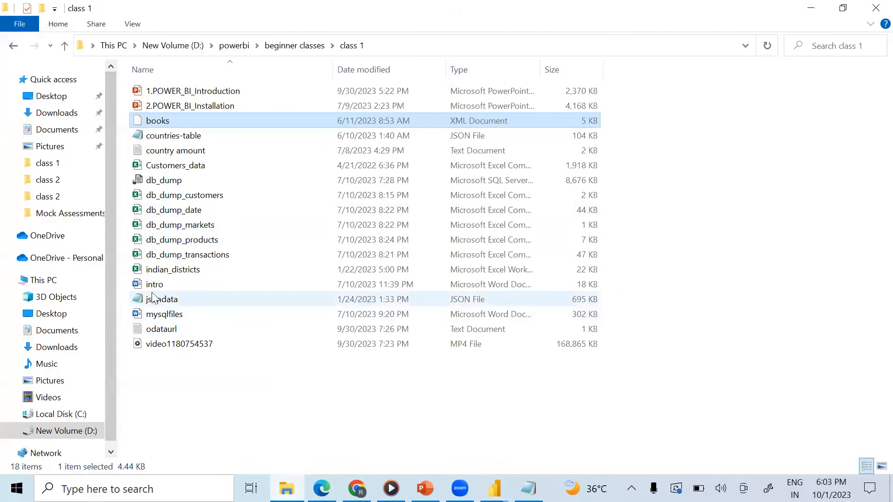
{"action": "double_click", "coordinate": [156, 330]}
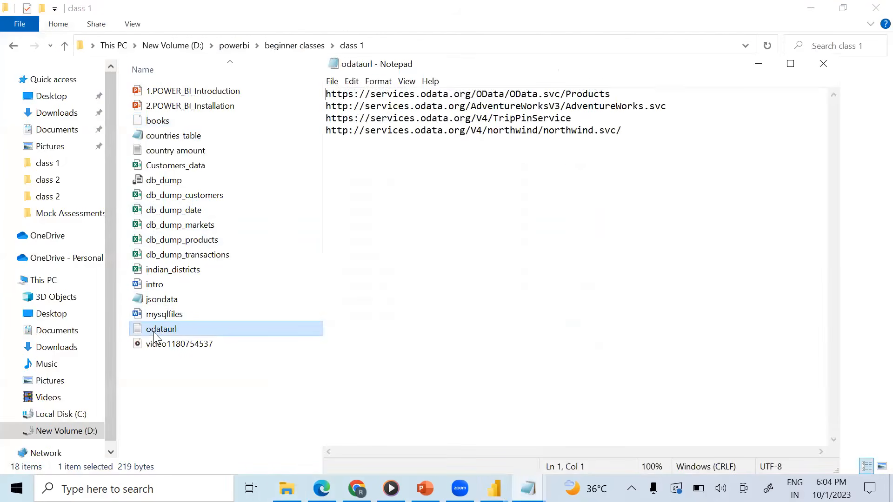
{"action": "left_click_drag", "start_coordinate": [621, 95], "coordinate": [328, 98]}
{"action": "key", "text": "ctrl+c"}
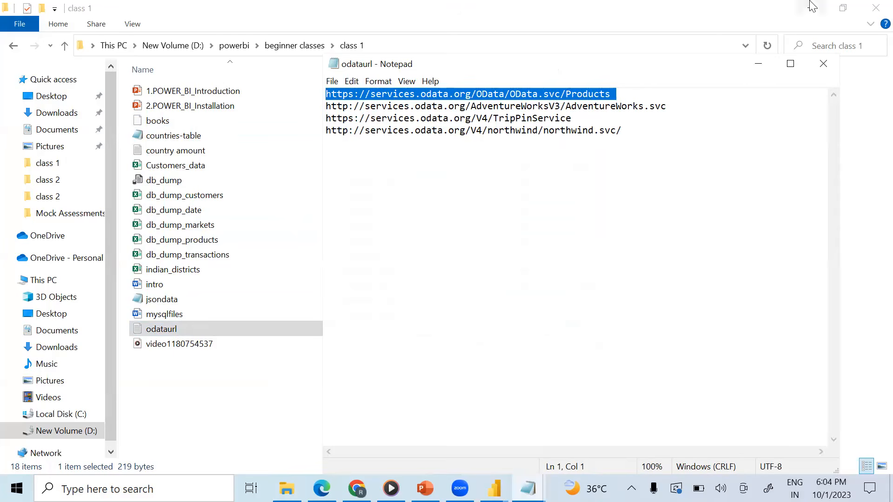
{"action": "left_click", "coordinate": [758, 63]}
{"action": "left_click", "coordinate": [813, 12]}
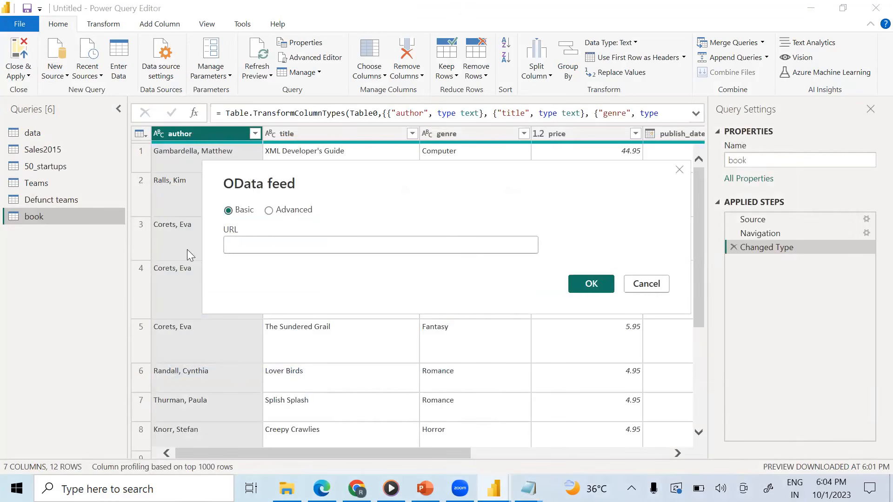
{"action": "key", "text": "ctrl+v"}
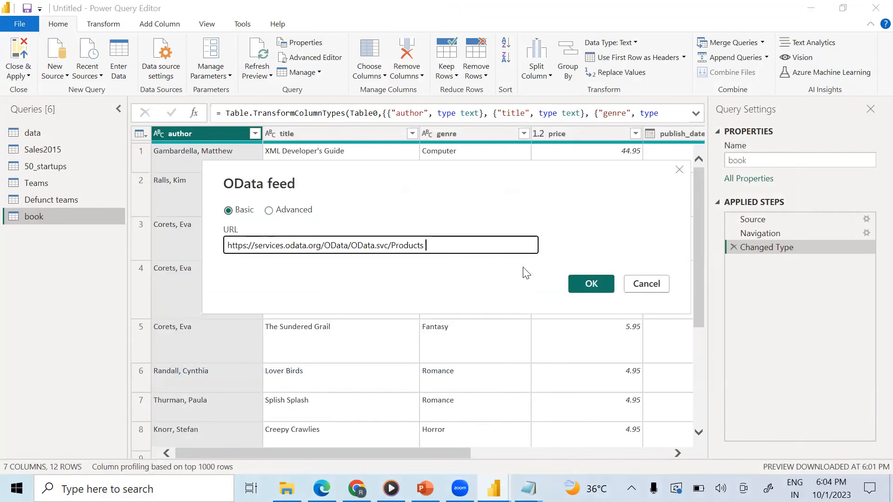
{"action": "left_click", "coordinate": [585, 285]}
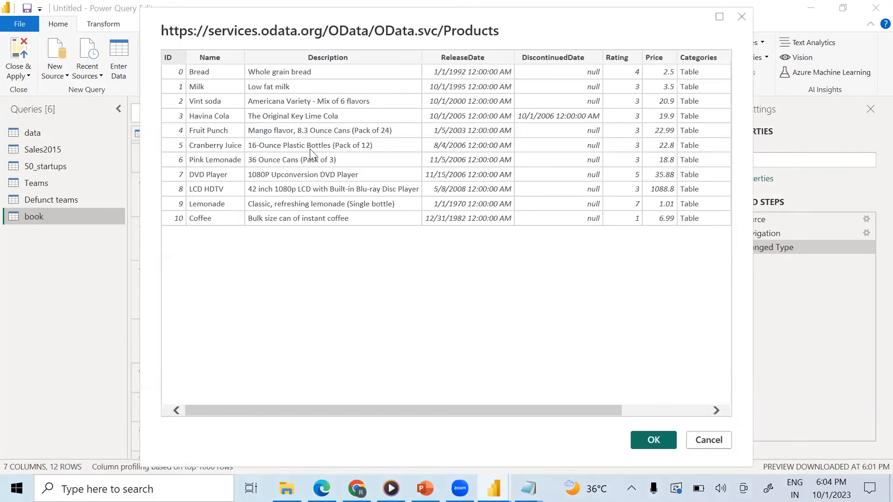
{"action": "left_click", "coordinate": [655, 439]}
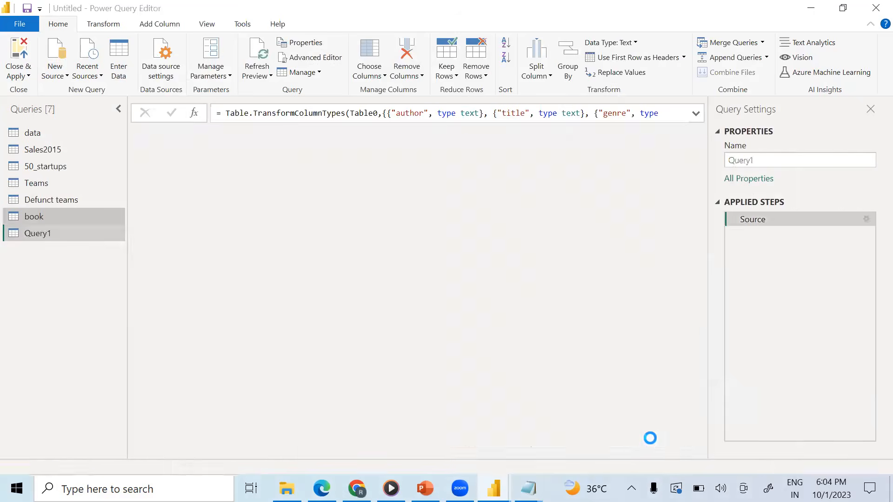
- Look through the complete list of data source connectors available for new queries, and close it without connecting
{"action": "left_click", "coordinate": [61, 74]}
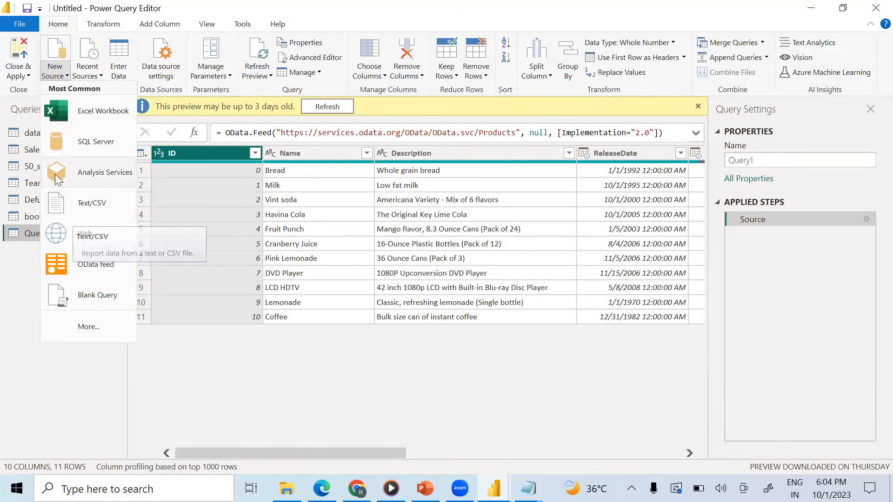
{"action": "left_click", "coordinate": [81, 331]}
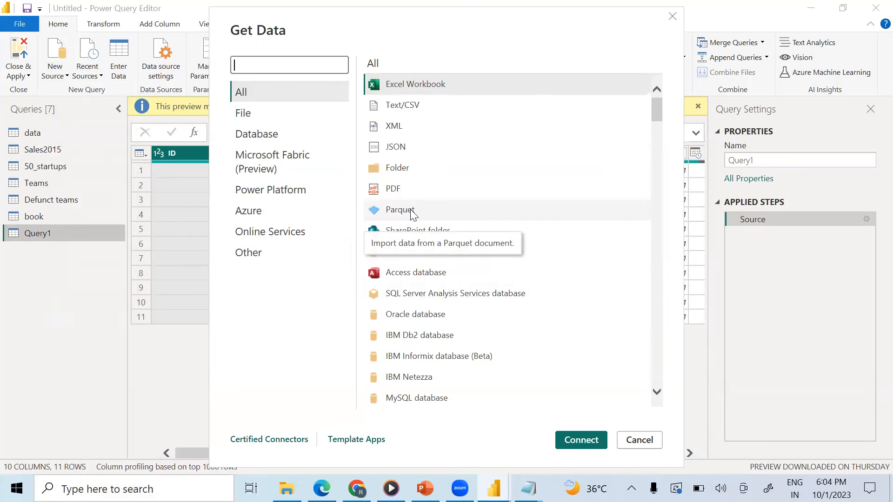
{"action": "scroll", "coordinate": [493, 283], "scroll_direction": "down", "scroll_amount": 5}
{"action": "scroll", "coordinate": [493, 285], "scroll_direction": "up", "scroll_amount": 5}
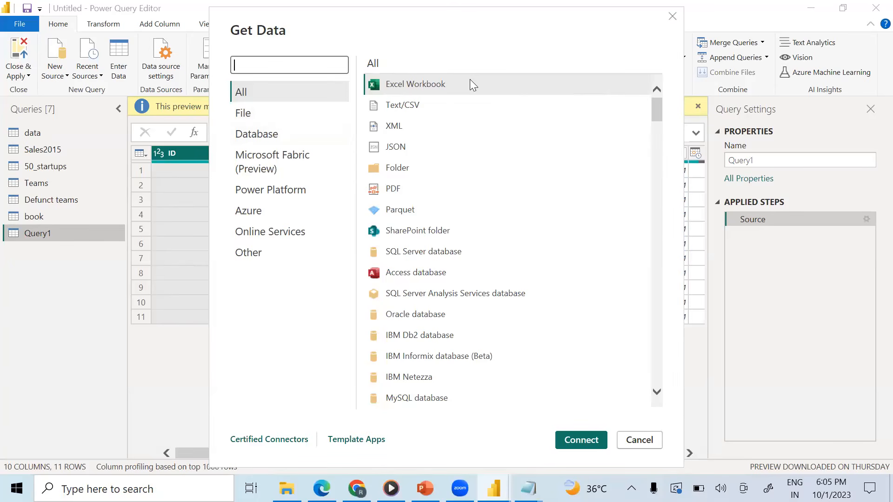
{"action": "scroll", "coordinate": [638, 116], "scroll_direction": "down", "scroll_amount": 15}
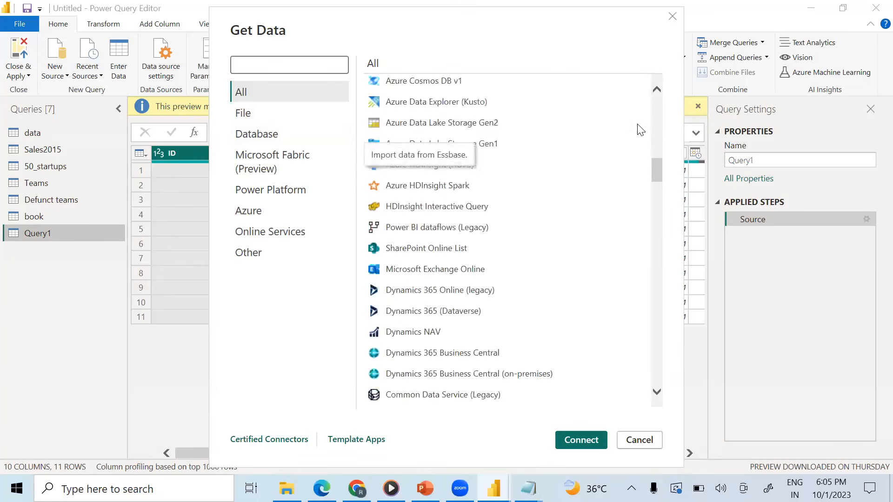
{"action": "scroll", "coordinate": [641, 132], "scroll_direction": "down", "scroll_amount": 6}
{"action": "left_click_drag", "start_coordinate": [656, 216], "coordinate": [640, 110]}
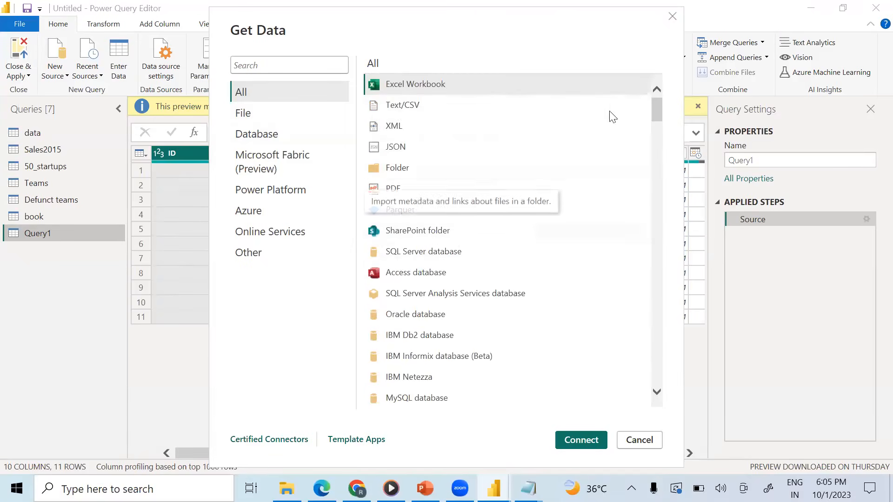
{"action": "left_click", "coordinate": [672, 16]}
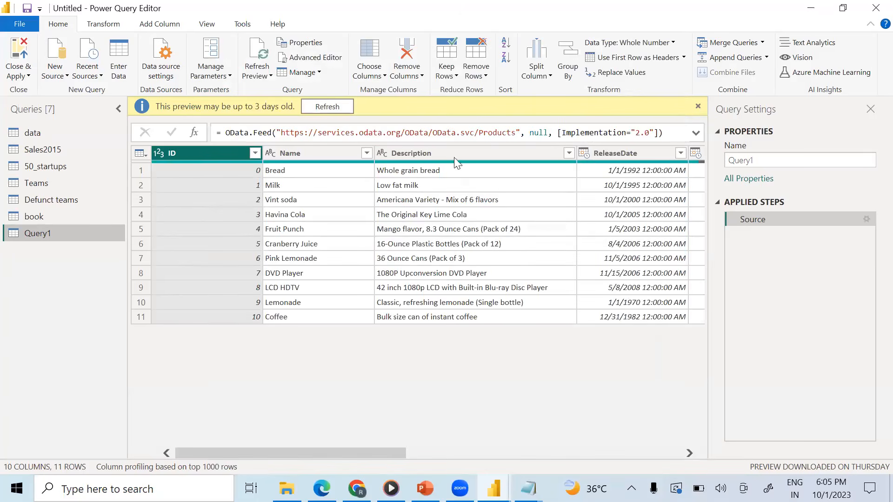
- Review the imported data of the book query and the Defunct teams query
{"action": "mouse_move", "coordinate": [391, 489]}
{"action": "left_click", "coordinate": [70, 215]}
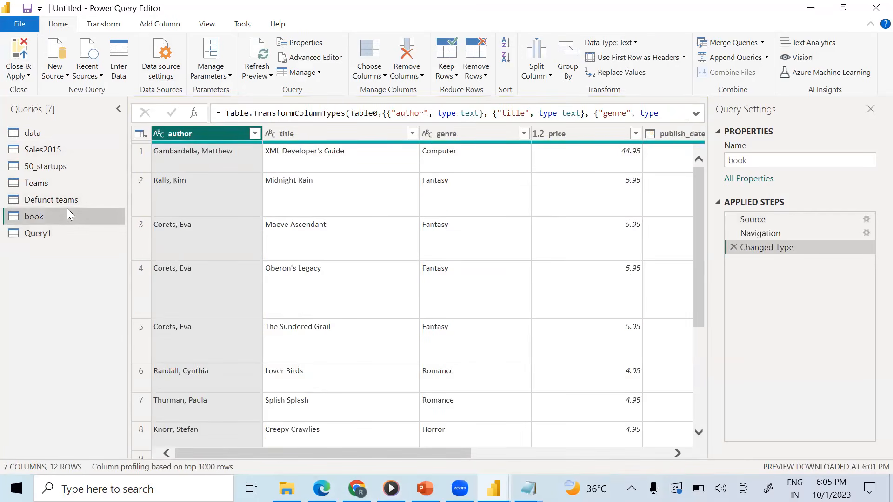
{"action": "left_click", "coordinate": [65, 199]}
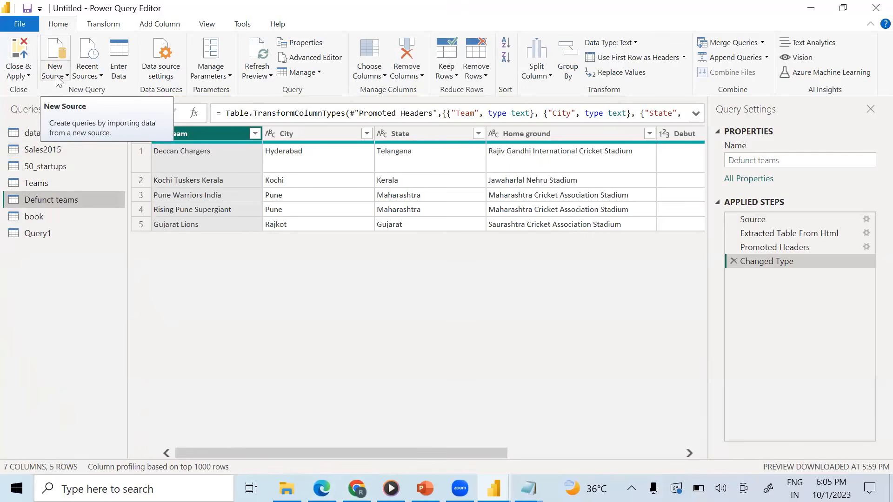
{"action": "mouse_move", "coordinate": [357, 489]}
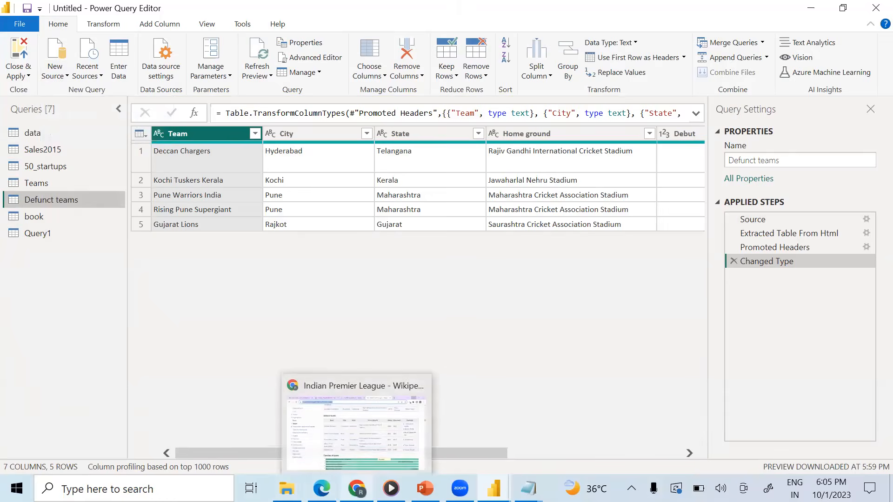
- Switch to Chrome, search Google for "flipkart books" in a new browser tab and open Flipkart's books store page
{"action": "left_click", "coordinate": [356, 424]}
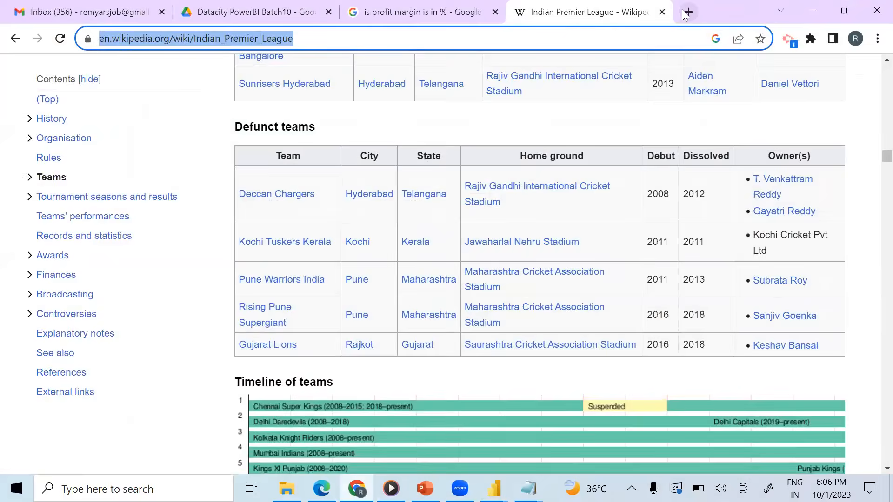
{"action": "left_click", "coordinate": [686, 12]}
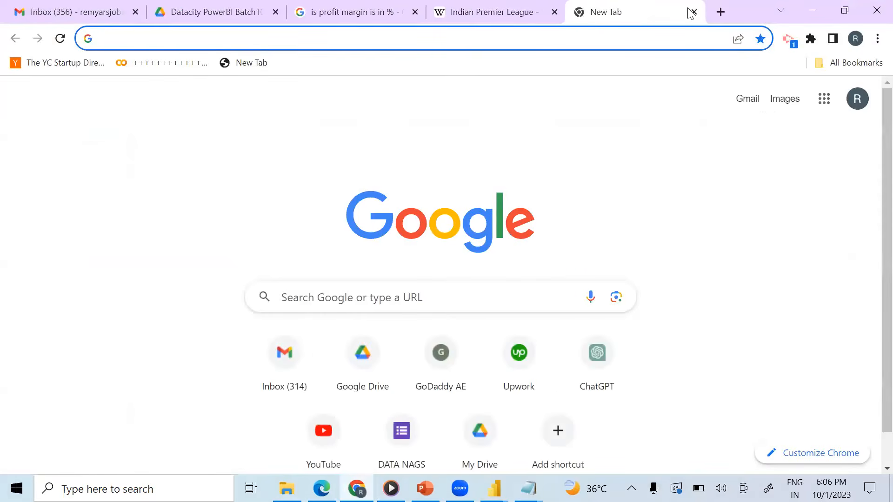
{"action": "type", "text": "fli"}
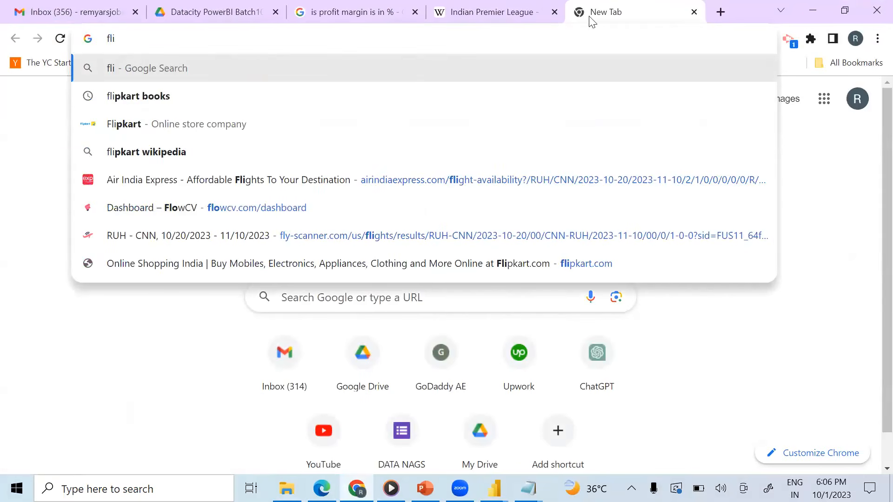
{"action": "left_click", "coordinate": [356, 105]}
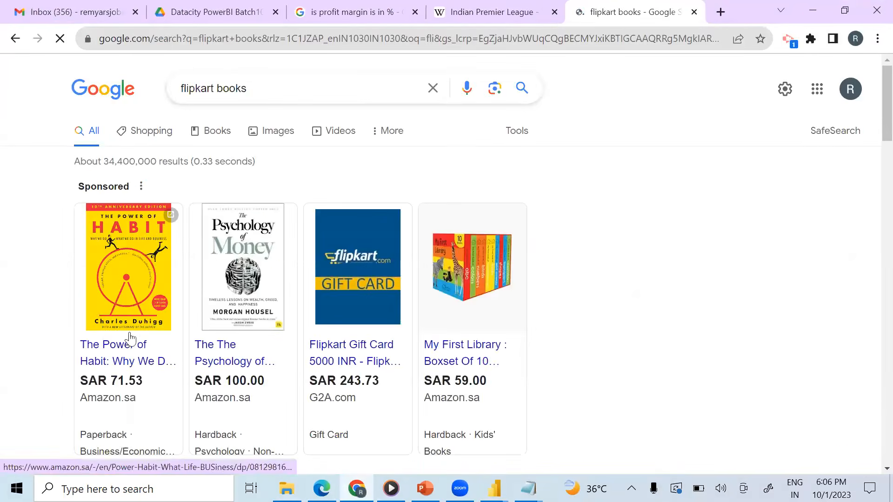
{"action": "scroll", "coordinate": [134, 345], "scroll_direction": "down", "scroll_amount": 6}
{"action": "left_click", "coordinate": [144, 173]}
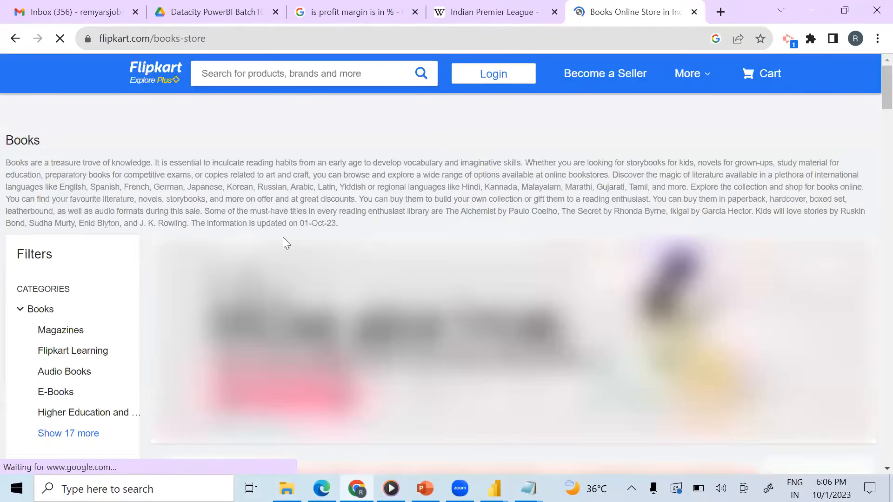
- Look over the Reviews for Popular Books section and copy the page address flipkart.com/books-store
{"action": "scroll", "coordinate": [398, 293], "scroll_direction": "down", "scroll_amount": 20}
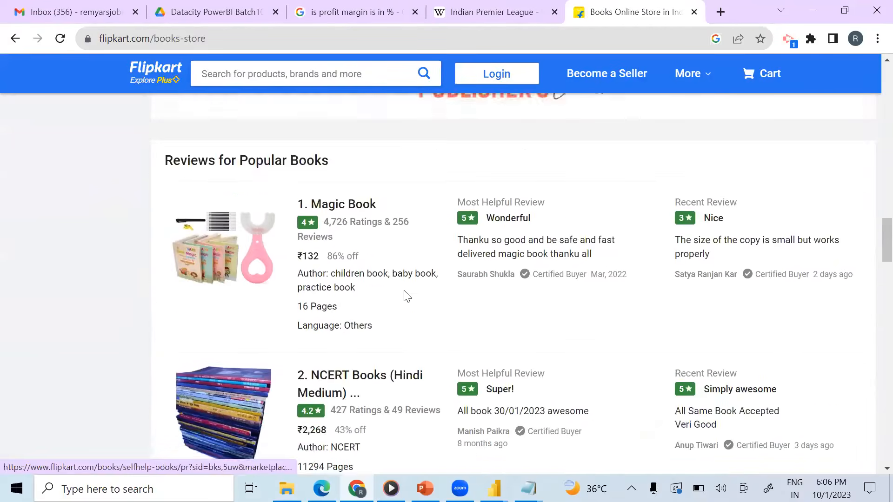
{"action": "scroll", "coordinate": [407, 296], "scroll_direction": "down", "scroll_amount": 4}
{"action": "scroll", "coordinate": [407, 295], "scroll_direction": "up", "scroll_amount": 3}
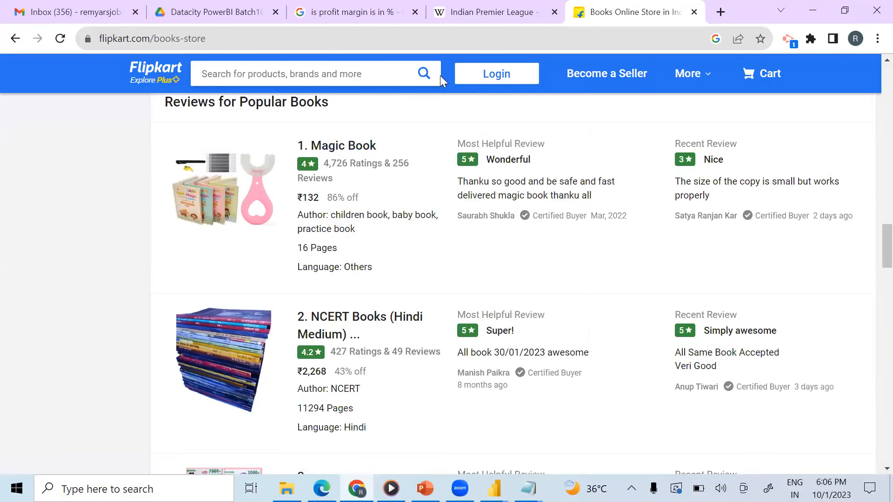
{"action": "left_click", "coordinate": [116, 37]}
{"action": "key", "text": "ctrl+c"}
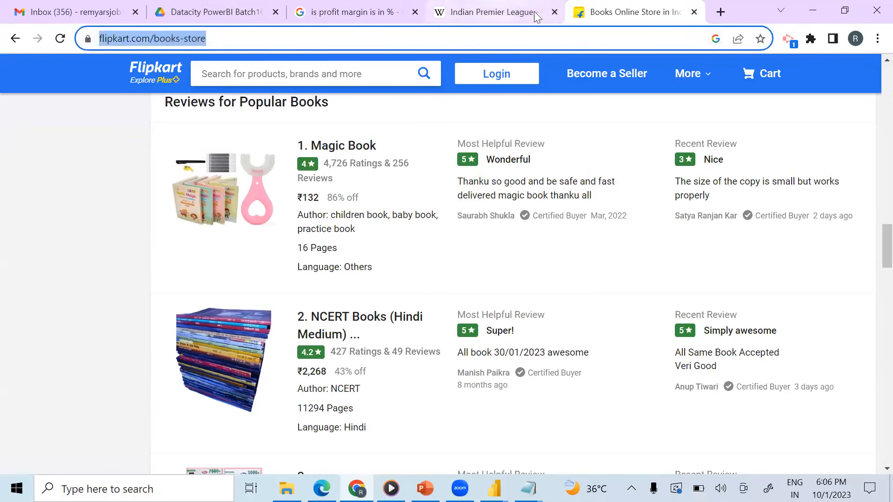
- Return to Power Query and connect a new basic web source to the copied Flipkart books store URL
{"action": "left_click", "coordinate": [815, 9]}
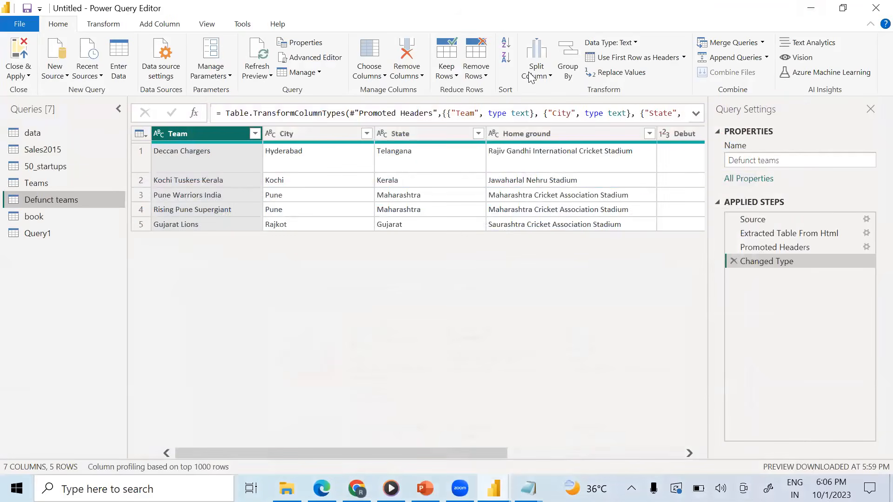
{"action": "left_click", "coordinate": [46, 76]}
{"action": "left_click", "coordinate": [64, 240]}
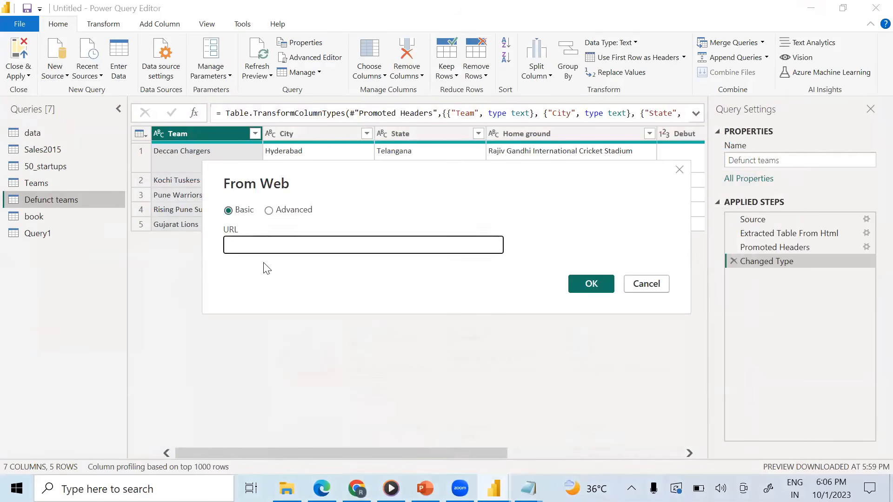
{"action": "key", "text": "ctrl+v"}
{"action": "left_click", "coordinate": [586, 281]}
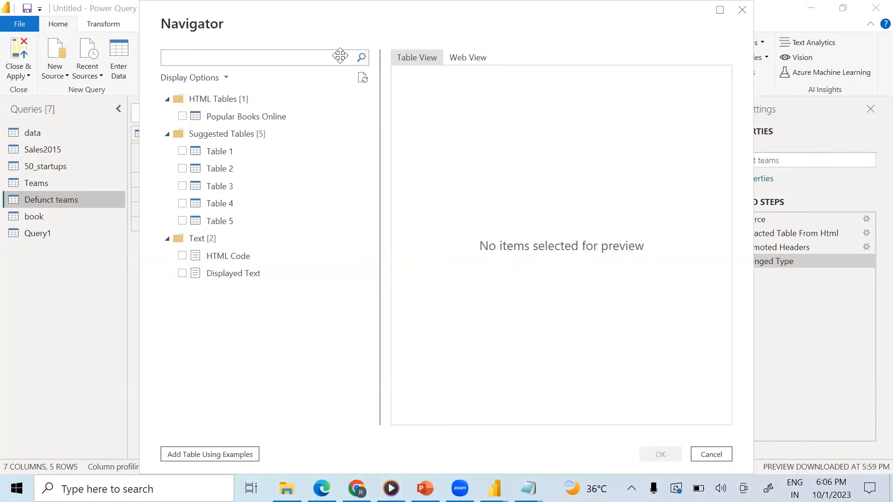
- Preview the Popular Books Online table and suggested Tables 1 to 5, ending on Table 2
{"action": "left_click", "coordinate": [233, 120]}
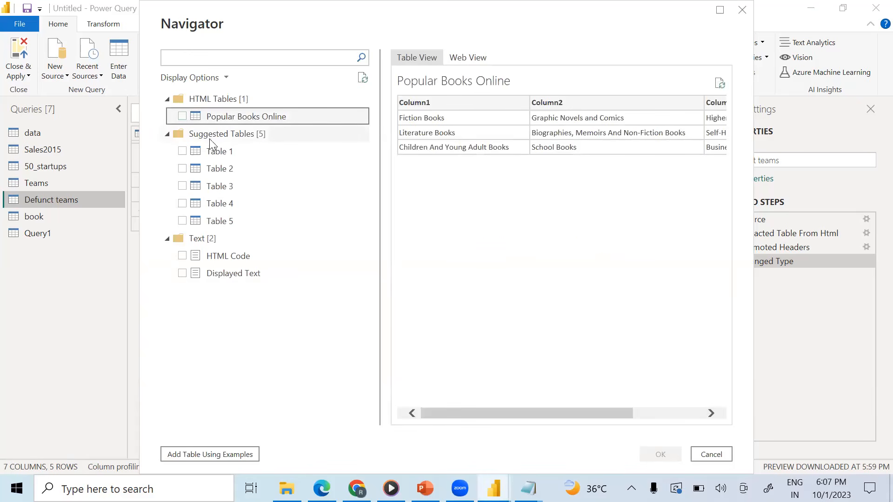
{"action": "left_click", "coordinate": [232, 155]}
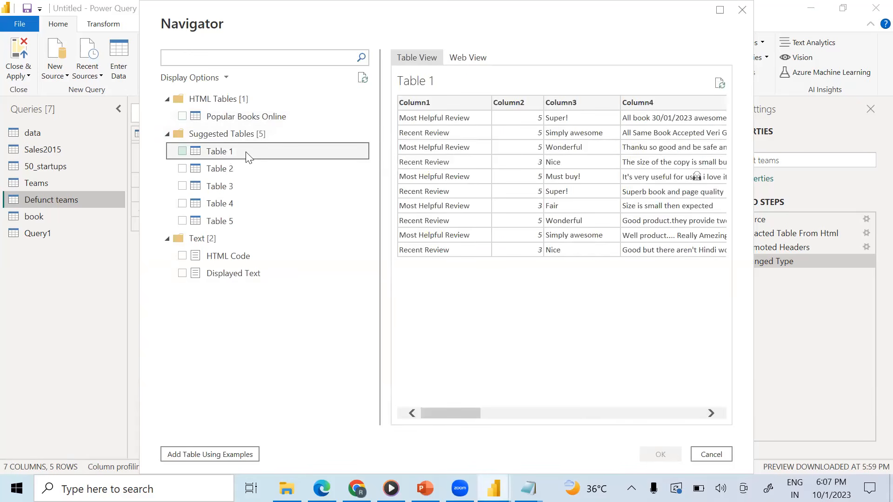
{"action": "left_click", "coordinate": [241, 172]}
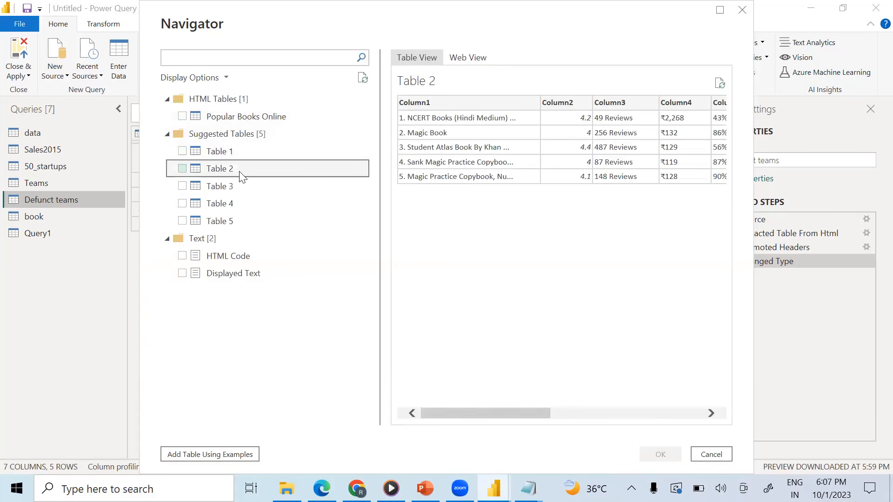
{"action": "left_click", "coordinate": [242, 187]}
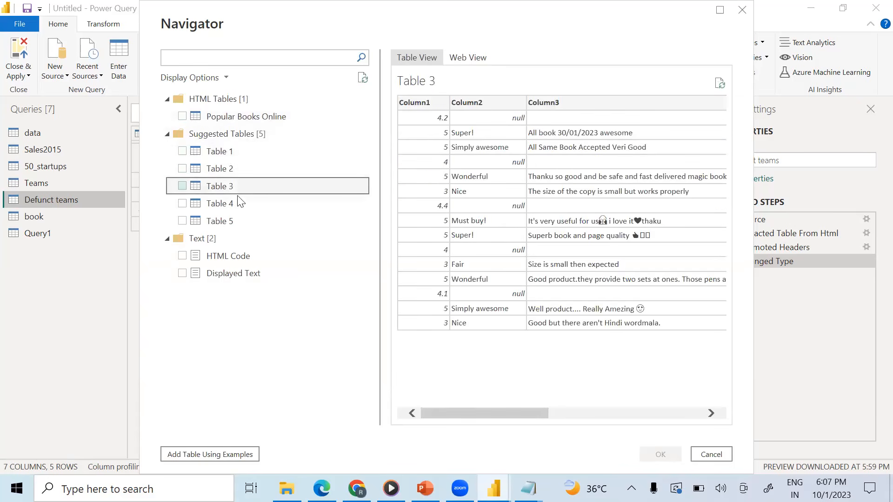
{"action": "left_click", "coordinate": [236, 204]}
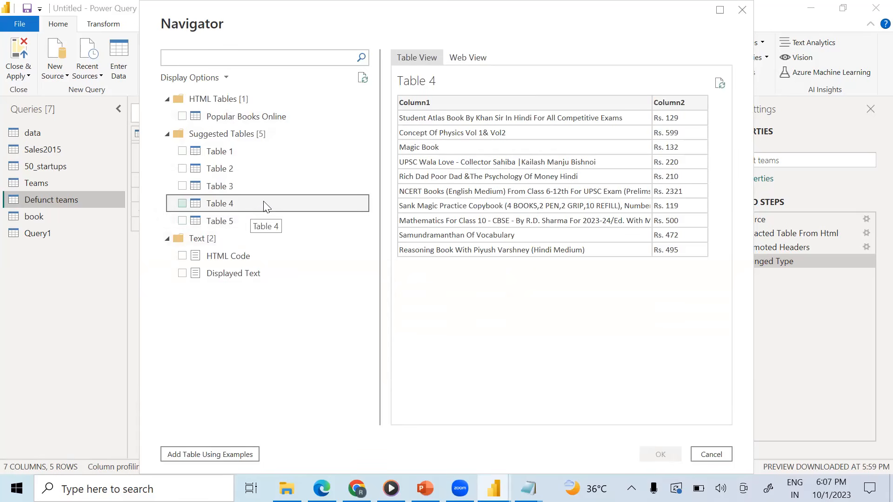
{"action": "left_click", "coordinate": [241, 222]}
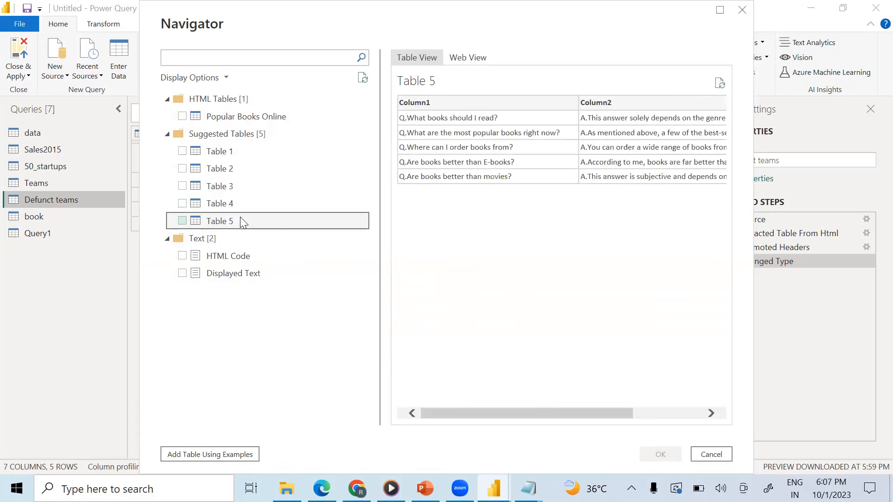
{"action": "left_click", "coordinate": [221, 170]}
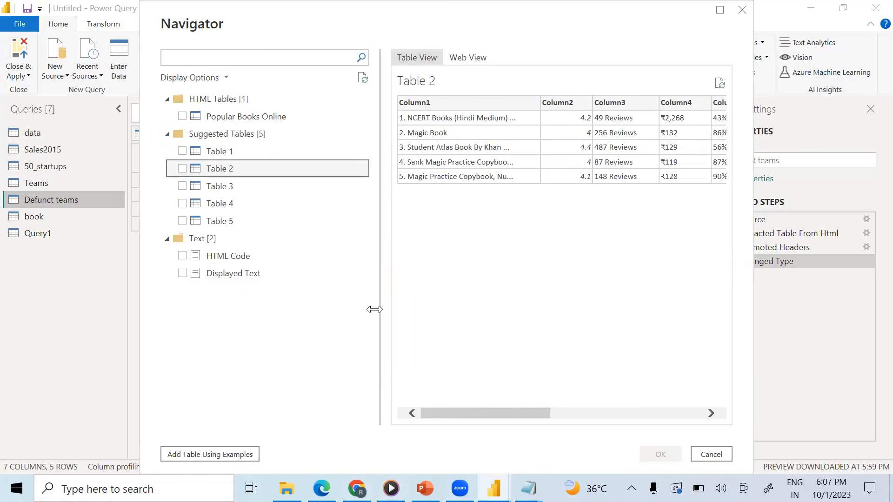
- Compare the Table 2 preview with the popular book reviews on the Flipkart page, and return to the Navigator
{"action": "key", "text": "alt+Tab"}
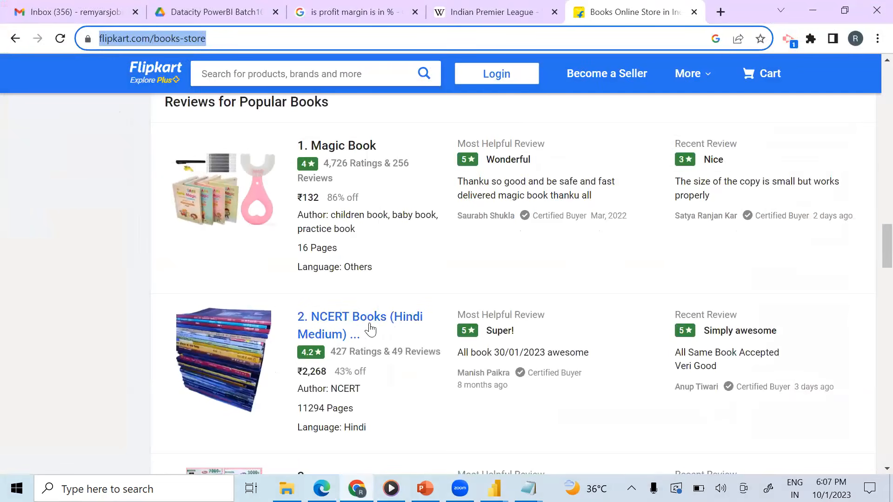
{"action": "scroll", "coordinate": [389, 244], "scroll_direction": "down", "scroll_amount": 1}
{"action": "scroll", "coordinate": [389, 244], "scroll_direction": "down", "scroll_amount": 3}
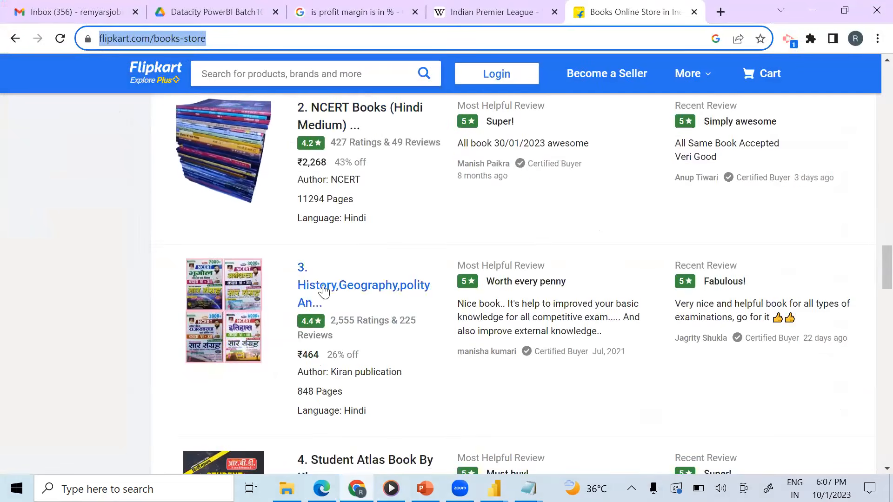
{"action": "scroll", "coordinate": [343, 299], "scroll_direction": "down", "scroll_amount": 3}
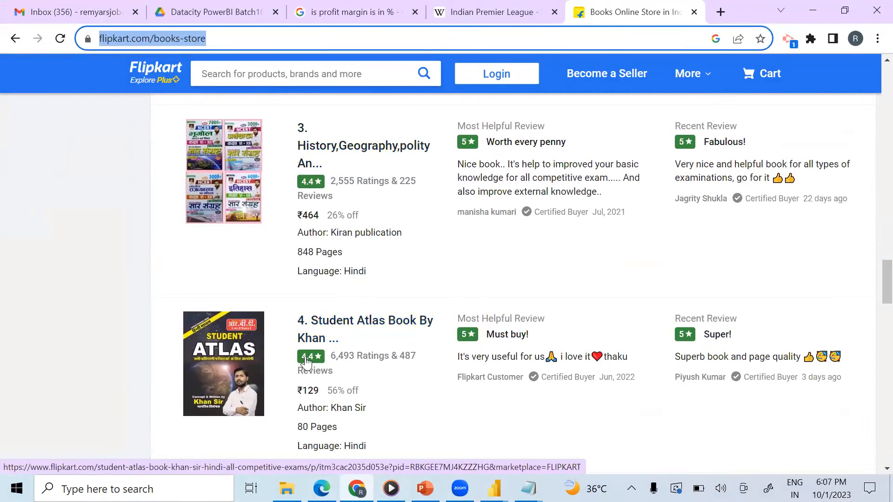
{"action": "scroll", "coordinate": [303, 344], "scroll_direction": "down", "scroll_amount": 1}
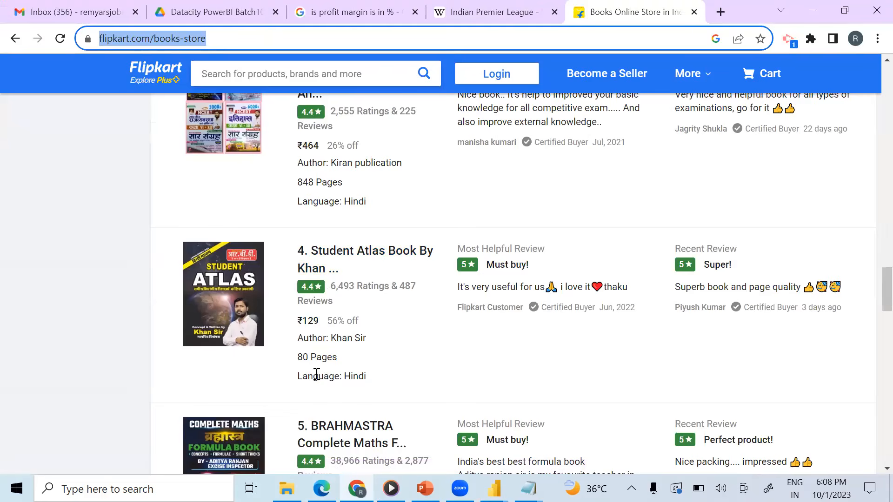
{"action": "left_click", "coordinate": [811, 15]}
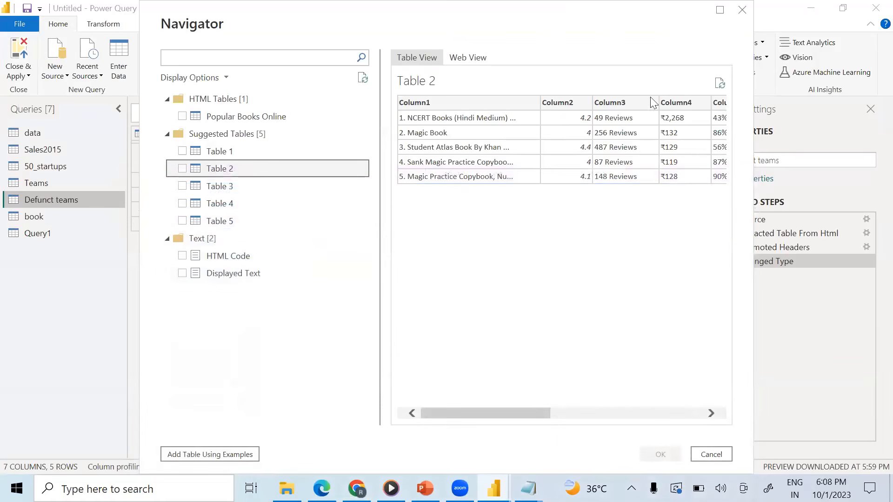
- Check all columns of the Table 2 preview and load Table 2 as a new query
{"action": "left_click_drag", "start_coordinate": [521, 414], "coordinate": [673, 413]}
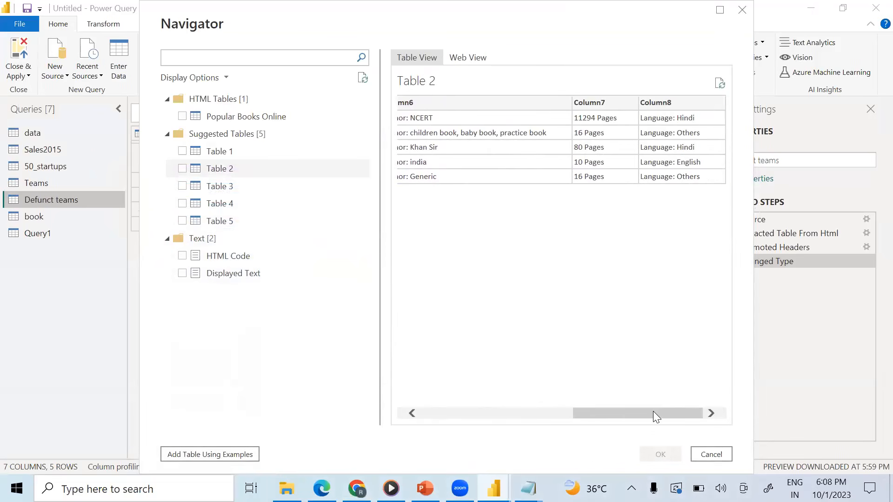
{"action": "left_click_drag", "start_coordinate": [653, 411], "coordinate": [497, 403]}
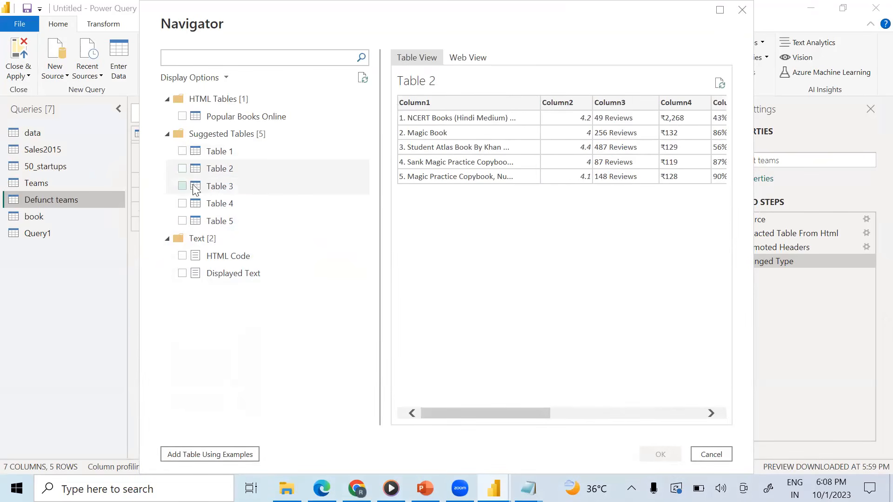
{"action": "left_click", "coordinate": [181, 168]}
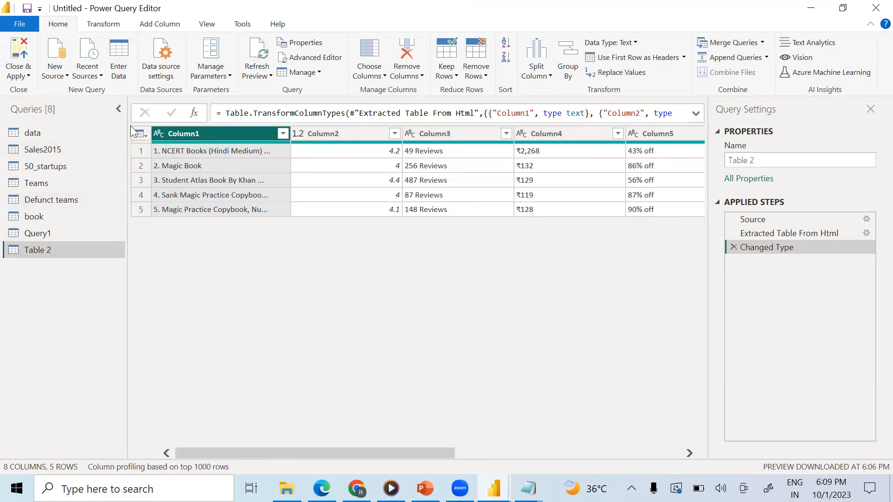
- Remove the top 1 row from the data query and promote its first remaining row to column headers
{"action": "left_click", "coordinate": [55, 134]}
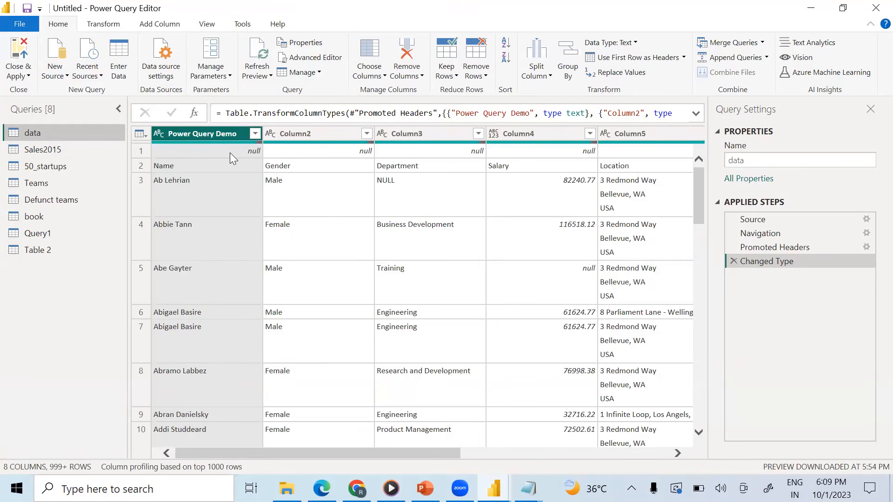
{"action": "left_click_drag", "start_coordinate": [424, 455], "coordinate": [272, 460]}
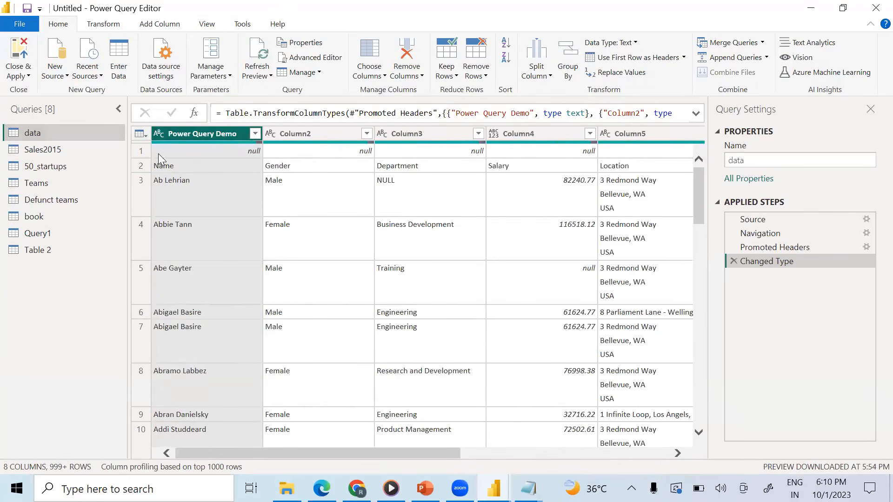
{"action": "left_click", "coordinate": [488, 75]}
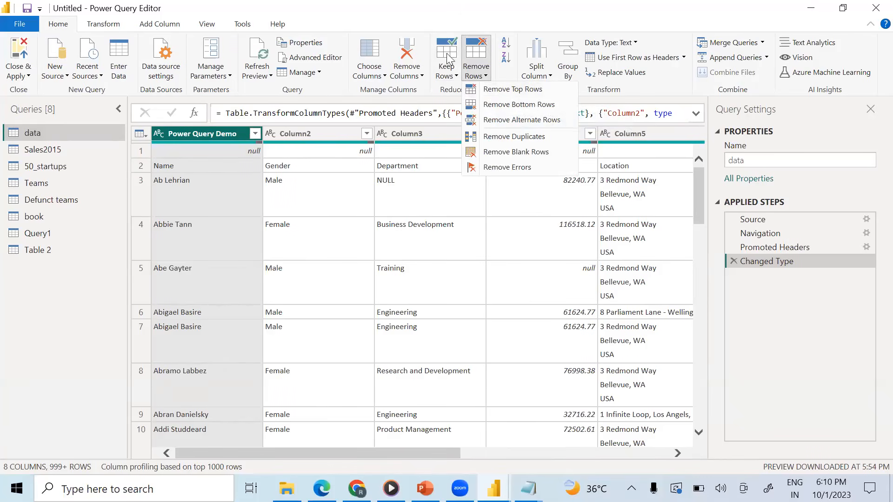
{"action": "left_click", "coordinate": [511, 92]}
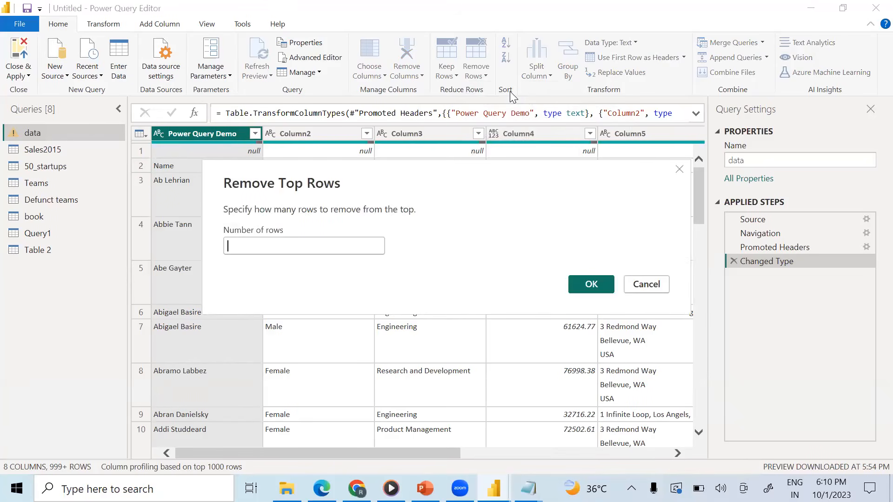
{"action": "type", "text": "1"}
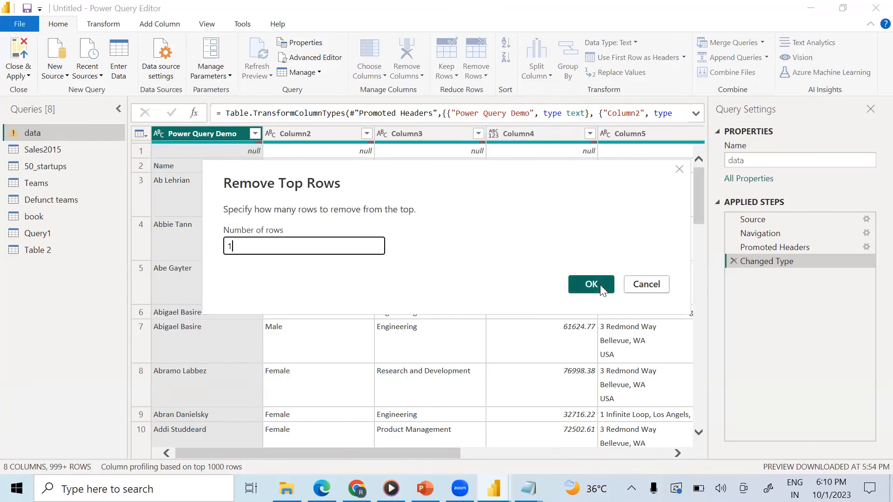
{"action": "left_click", "coordinate": [587, 286]}
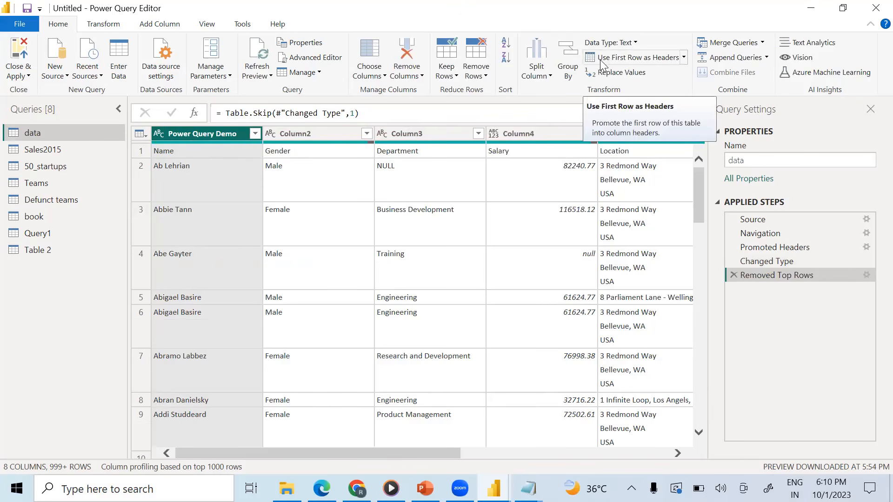
{"action": "left_click", "coordinate": [642, 61]}
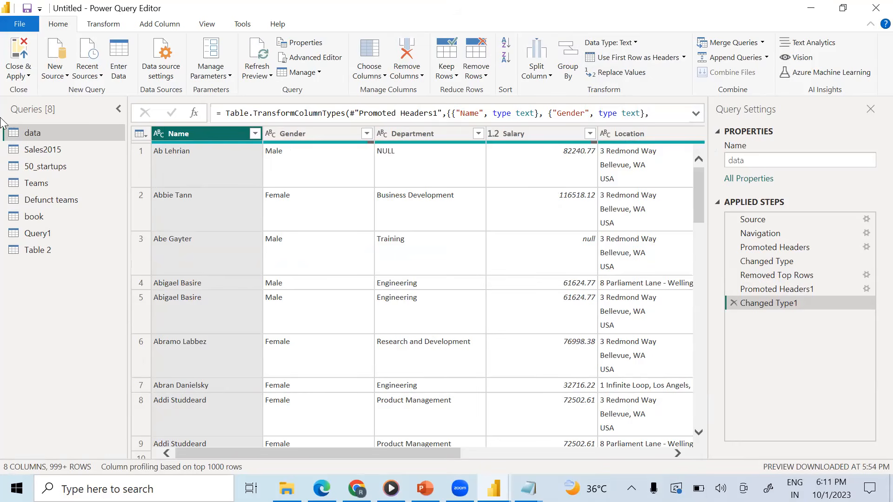
- Review the records of the book query down to its last row
{"action": "left_click", "coordinate": [33, 216]}
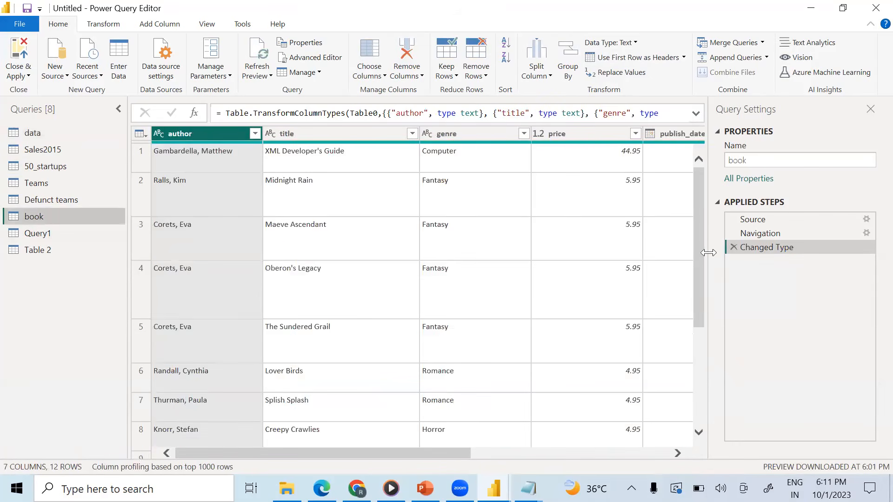
{"action": "left_click_drag", "start_coordinate": [701, 274], "coordinate": [699, 405]}
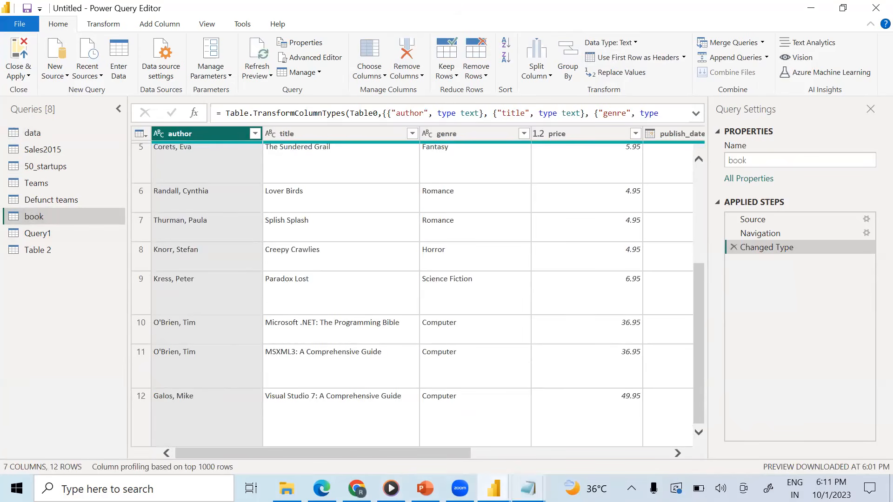
- Compare the last book record in the books XML file in Notepad with the book query, and check the query's publish_date column
{"action": "left_click", "coordinate": [529, 488]}
{"action": "left_click", "coordinate": [518, 430]}
{"action": "left_click_drag", "start_coordinate": [831, 147], "coordinate": [807, 431]}
{"action": "left_click_drag", "start_coordinate": [415, 311], "coordinate": [552, 425]}
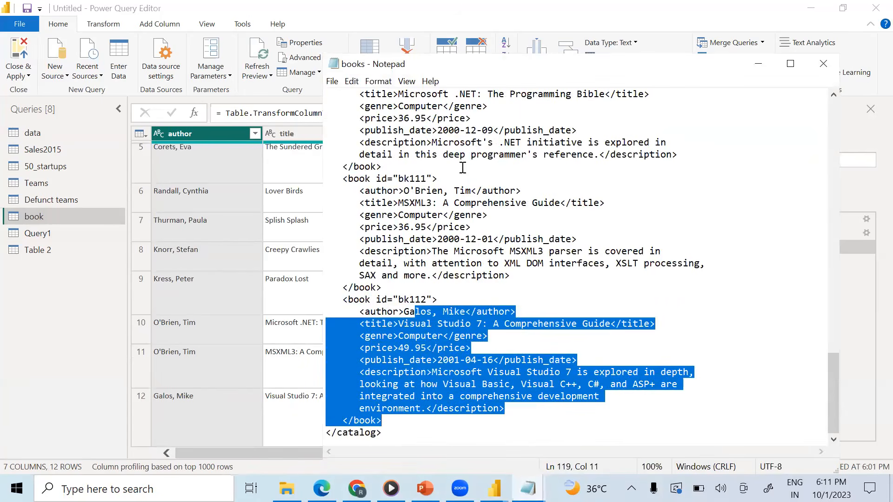
{"action": "left_click", "coordinate": [747, 69]}
{"action": "scroll", "coordinate": [479, 207], "scroll_direction": "up", "scroll_amount": 4}
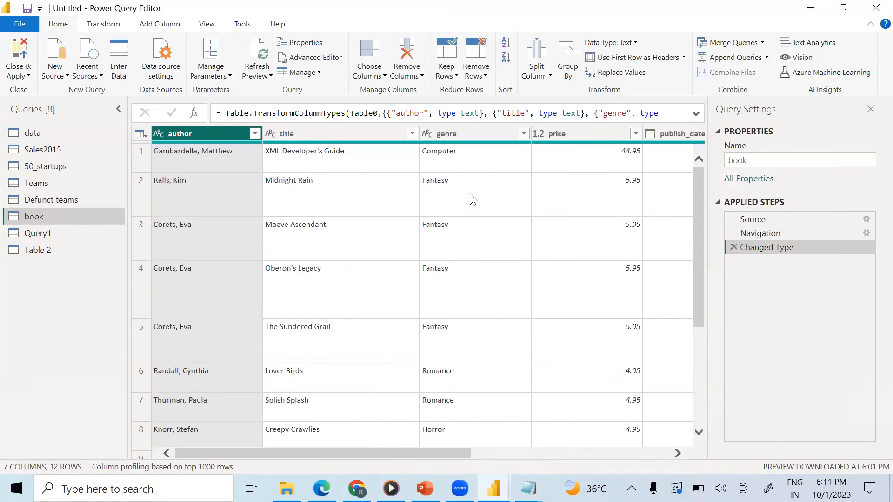
{"action": "left_click_drag", "start_coordinate": [467, 453], "coordinate": [488, 458]}
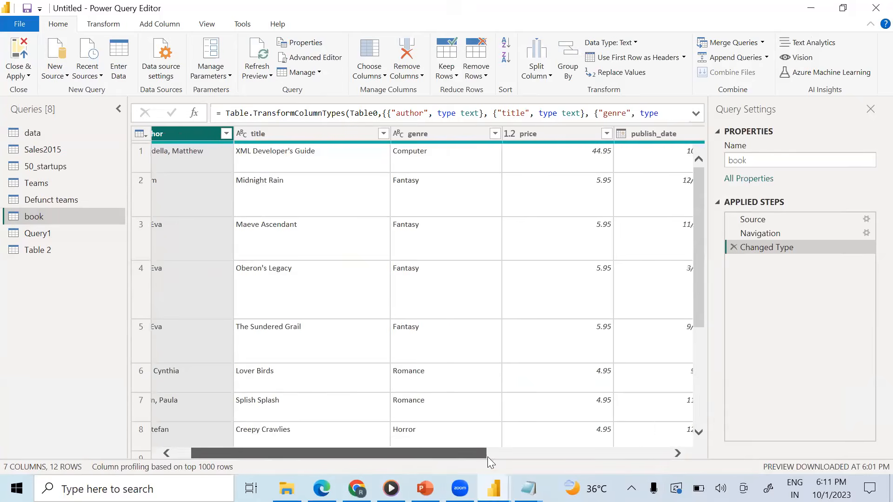
- Examine the full list of Department filter values in the data query and leave the filter unapplied
{"action": "left_click", "coordinate": [59, 134]}
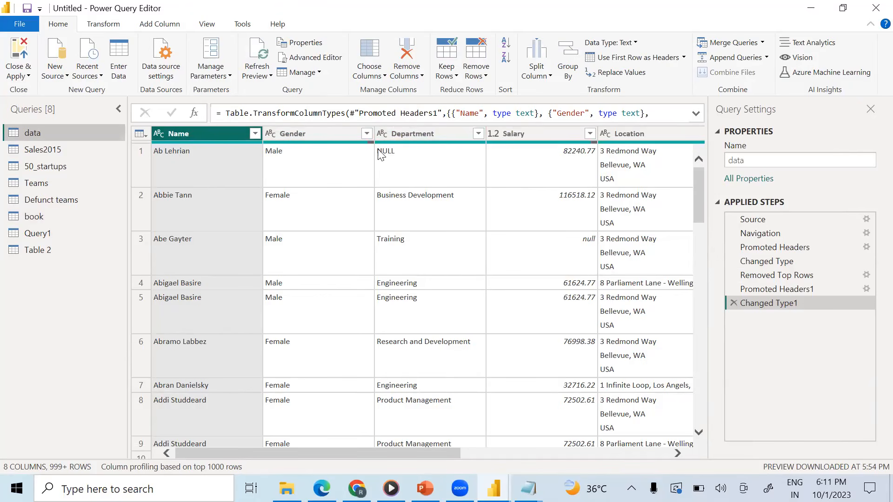
{"action": "left_click", "coordinate": [479, 133]}
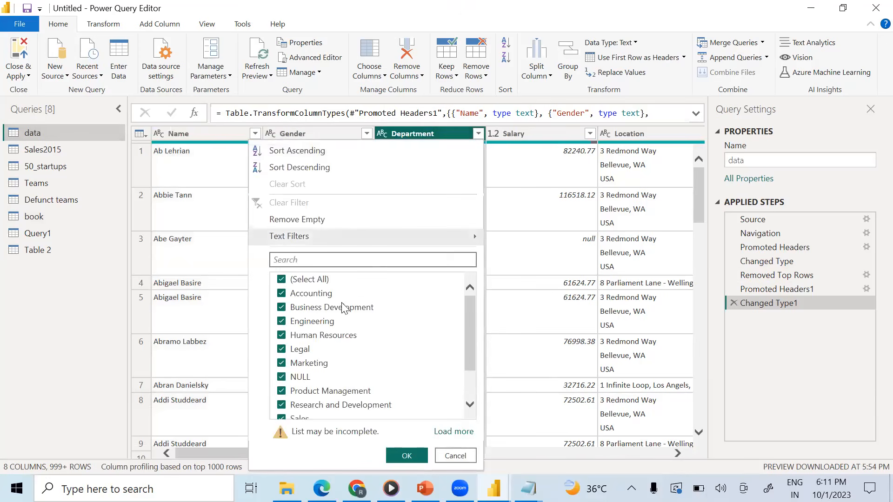
{"action": "left_click", "coordinate": [447, 432]}
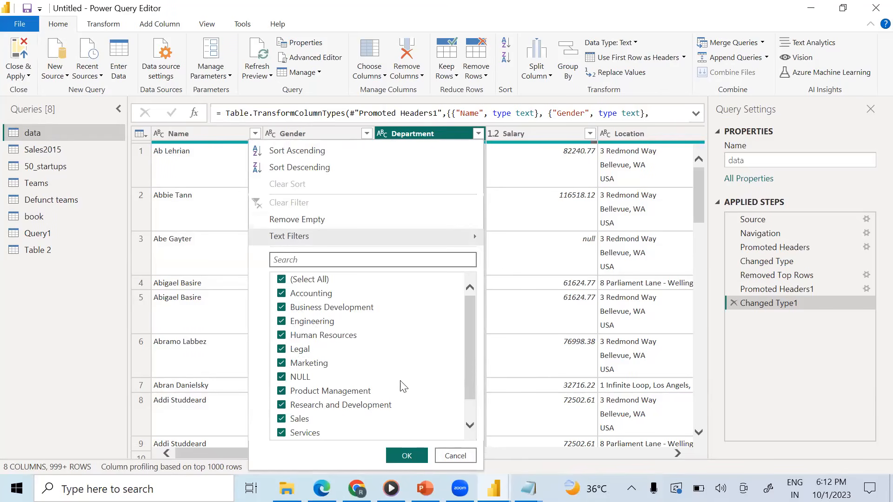
{"action": "scroll", "coordinate": [396, 390], "scroll_direction": "down", "scroll_amount": 1}
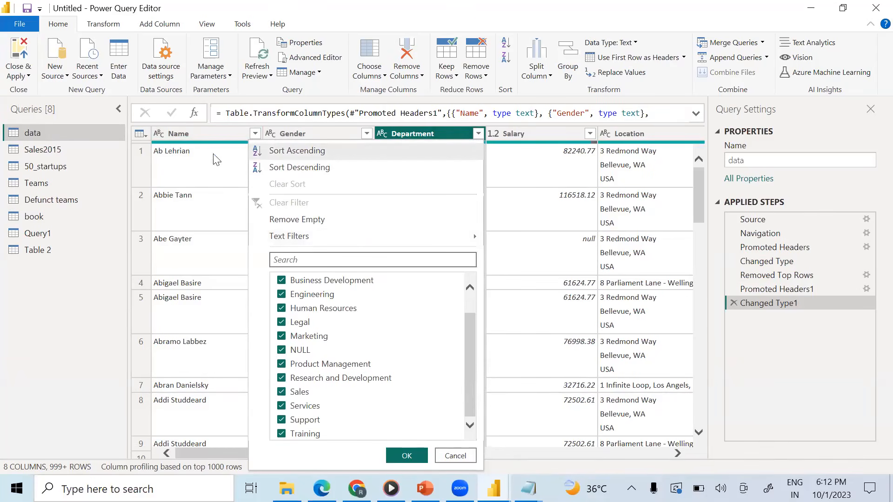
{"action": "left_click", "coordinate": [89, 253]}
{"action": "left_click", "coordinate": [59, 132]}
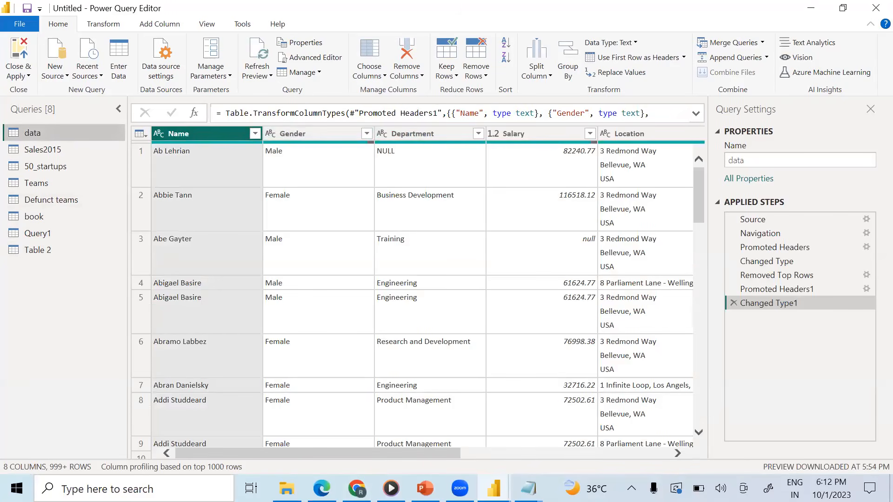
- Review the data query's columns from Salary through Column8
{"action": "left_click_drag", "start_coordinate": [436, 454], "coordinate": [639, 454]}
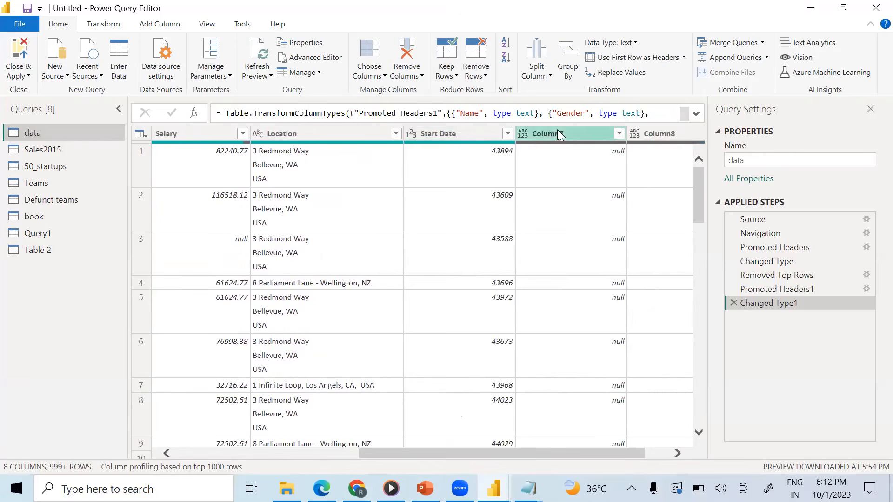
{"action": "left_click_drag", "start_coordinate": [592, 452], "coordinate": [645, 452]}
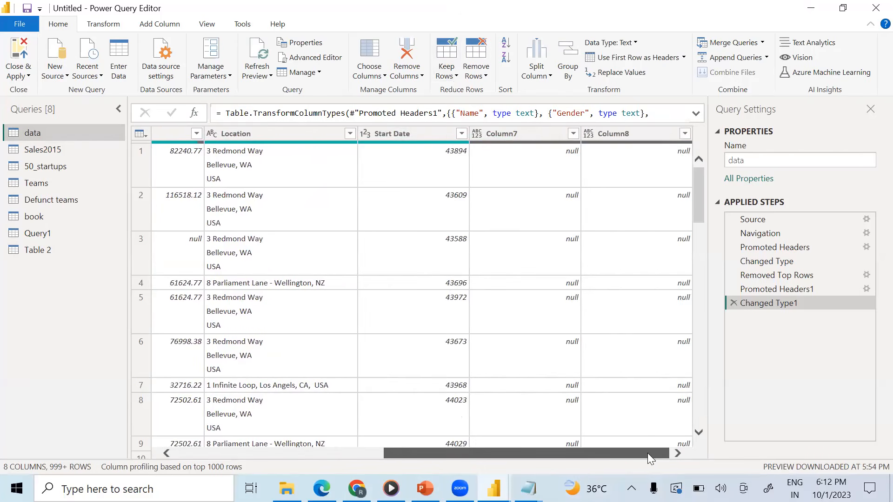
{"action": "left_click_drag", "start_coordinate": [649, 452], "coordinate": [372, 432]}
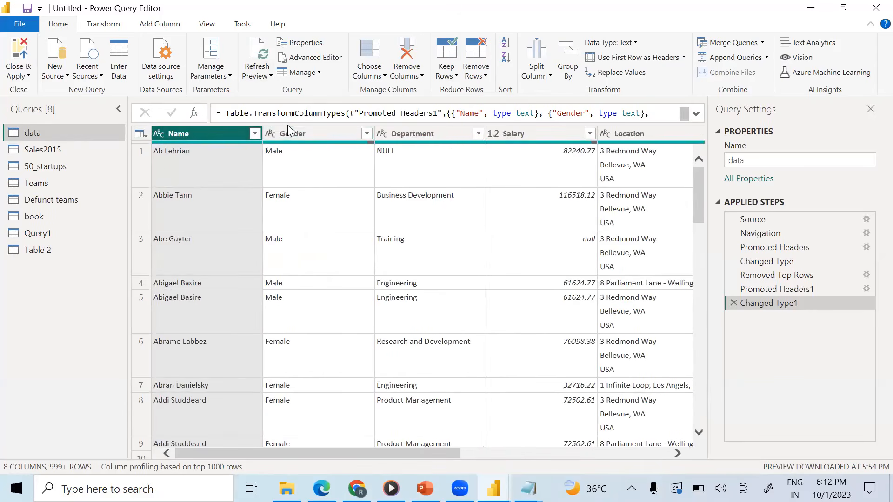
- Examine the data type options offered for the Name, Gender and Department columns without changing them
{"action": "left_click", "coordinate": [160, 135]}
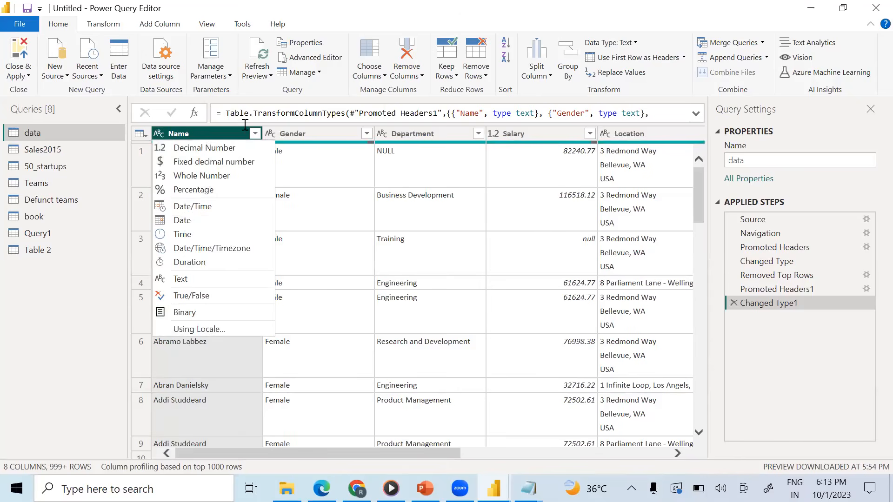
{"action": "left_click", "coordinate": [270, 134]}
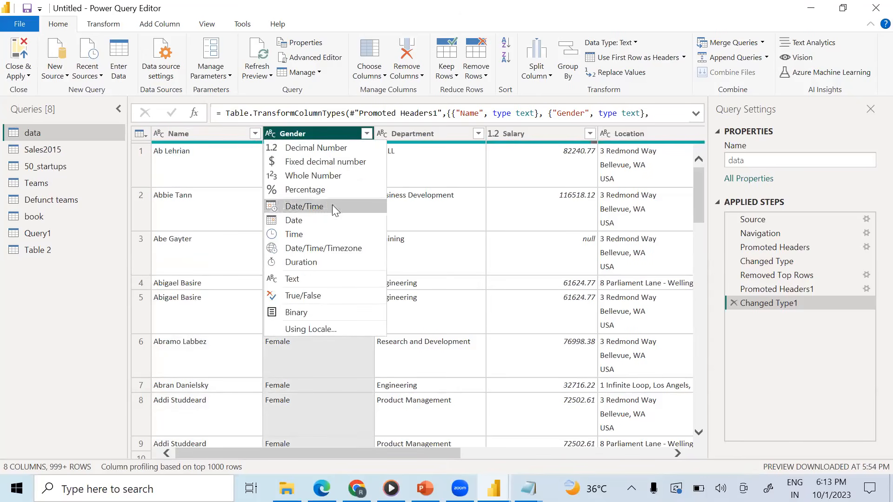
{"action": "left_click", "coordinate": [383, 132]}
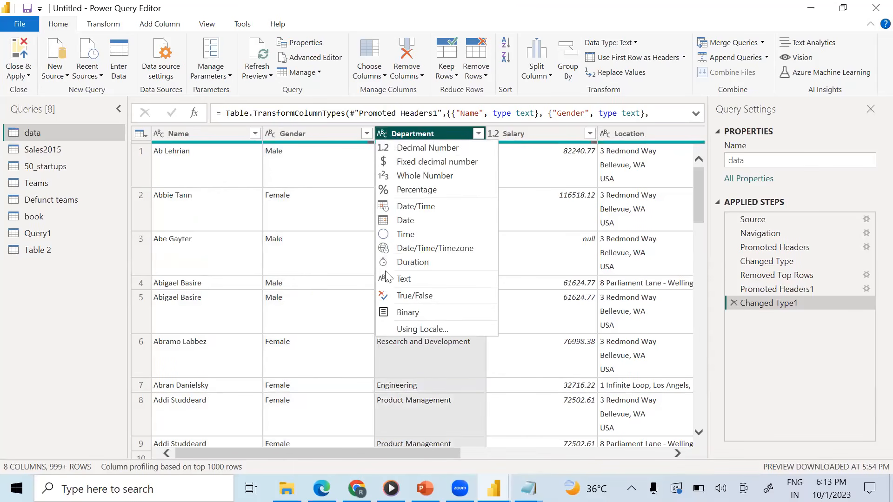
{"action": "left_click", "coordinate": [365, 21]}
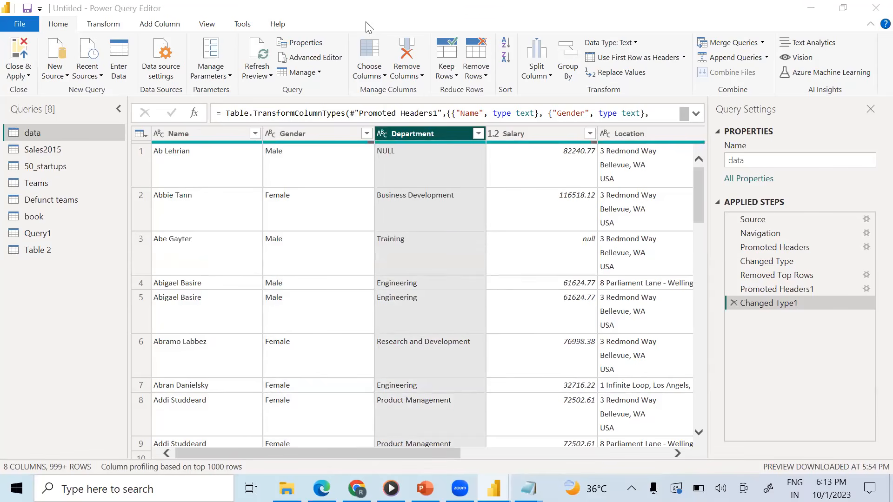
{"action": "left_click", "coordinate": [116, 277]}
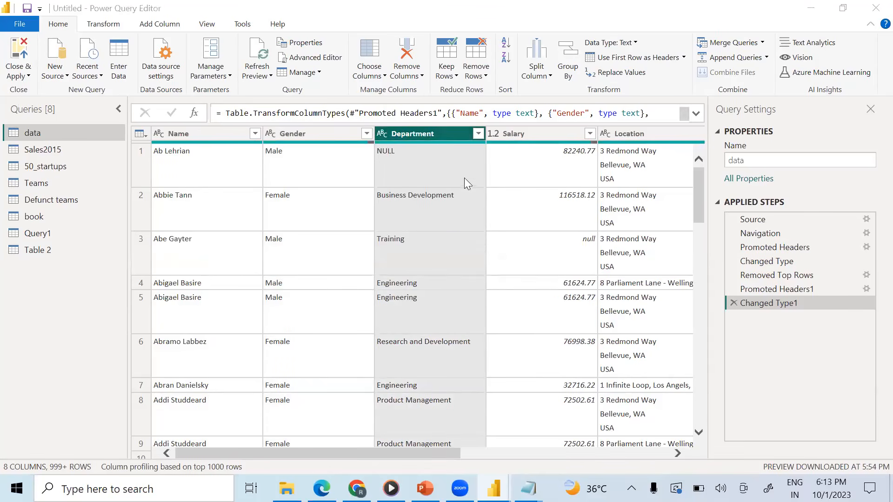
- Change the Salary column to fixed decimal number, replacing the current conversion, and check the data type options for Location
{"action": "left_click", "coordinate": [492, 135]}
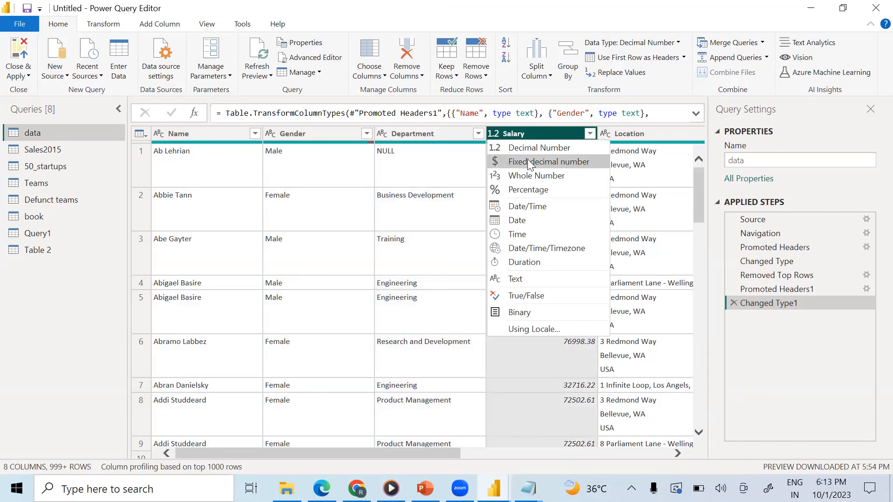
{"action": "left_click", "coordinate": [521, 163]}
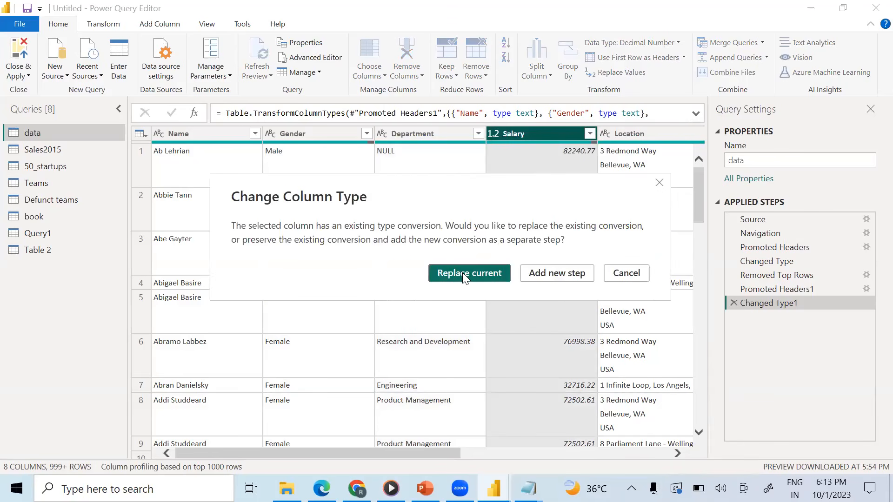
{"action": "left_click", "coordinate": [462, 272]}
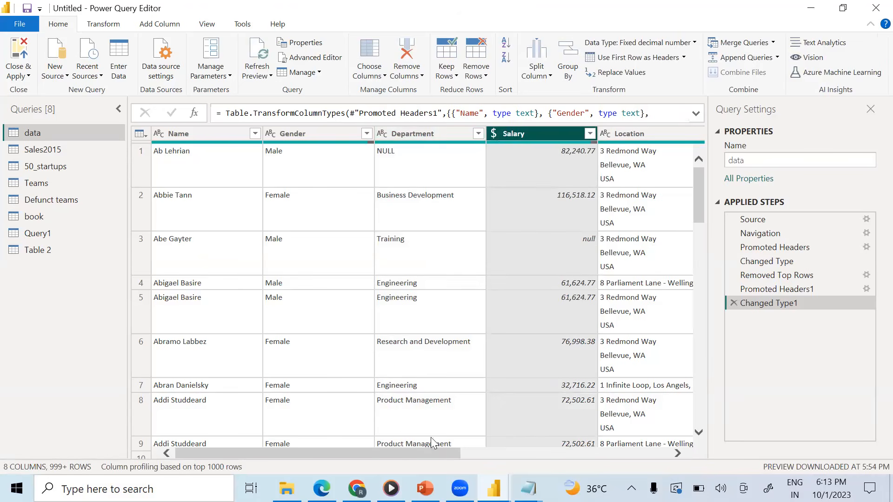
{"action": "scroll", "coordinate": [451, 454], "scroll_direction": "right", "scroll_amount": 3}
{"action": "left_click_drag", "start_coordinate": [494, 447], "coordinate": [574, 448]}
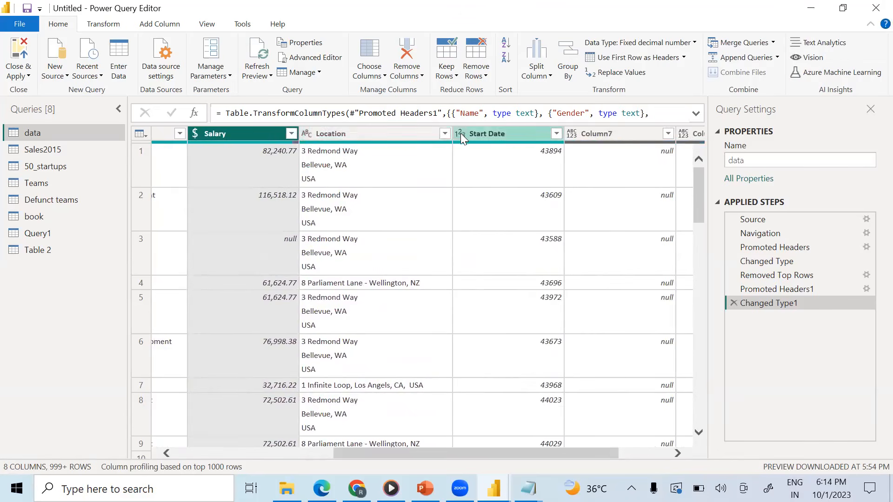
{"action": "left_click", "coordinate": [305, 133]}
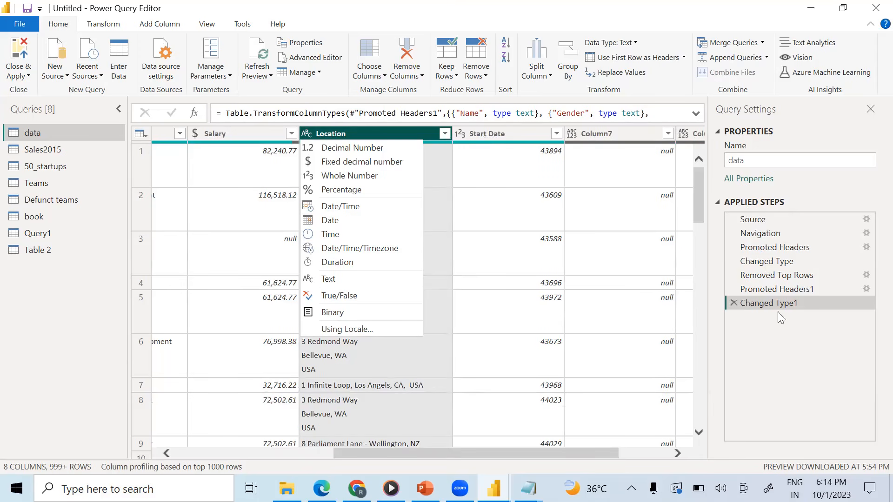
- Delete the data query and confirm the deletion
{"action": "left_click", "coordinate": [94, 133]}
{"action": "right_click", "coordinate": [95, 133]}
{"action": "left_click", "coordinate": [152, 168]}
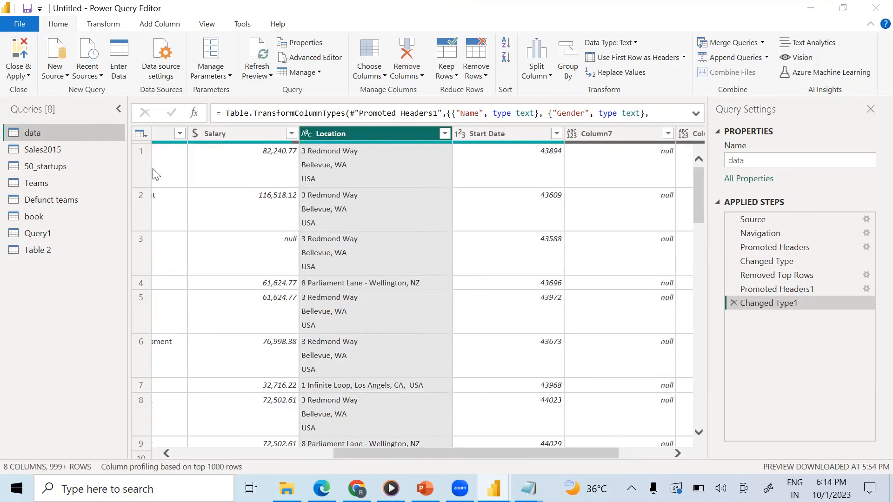
{"action": "left_click", "coordinate": [501, 271]}
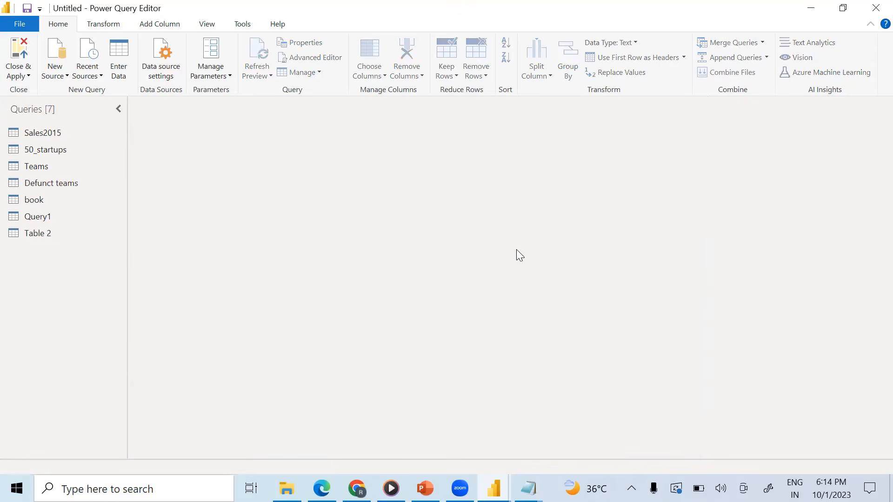
- Import the data sheet from the Excel workbook dataclean1 in the class 2 folder as a new query
{"action": "left_click", "coordinate": [59, 74]}
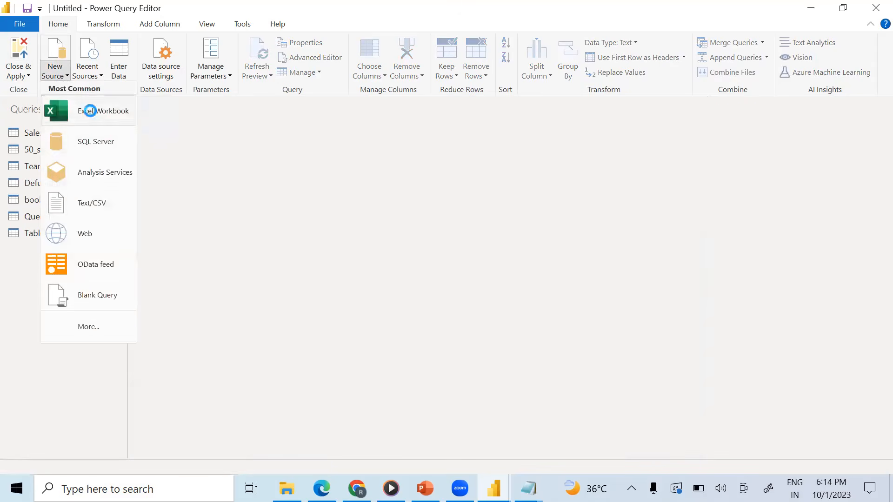
{"action": "left_click", "coordinate": [90, 111]}
{"action": "left_click", "coordinate": [139, 34]}
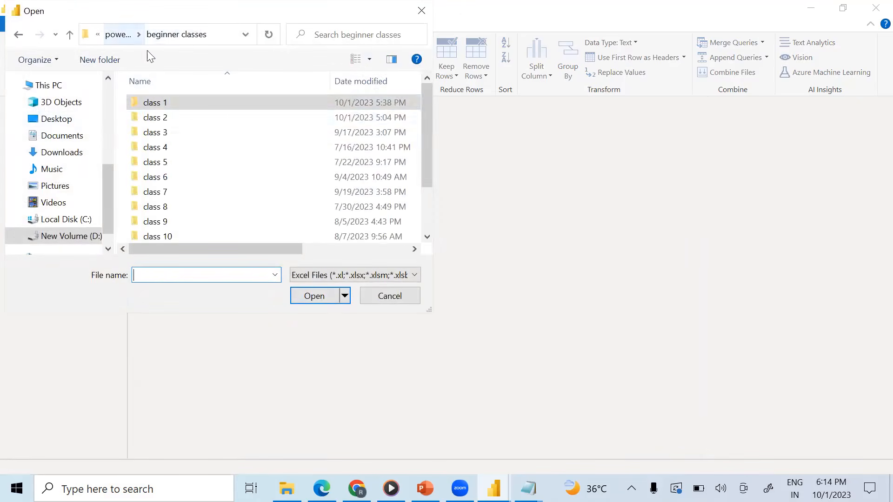
{"action": "double_click", "coordinate": [156, 117]}
{"action": "left_click", "coordinate": [178, 107]}
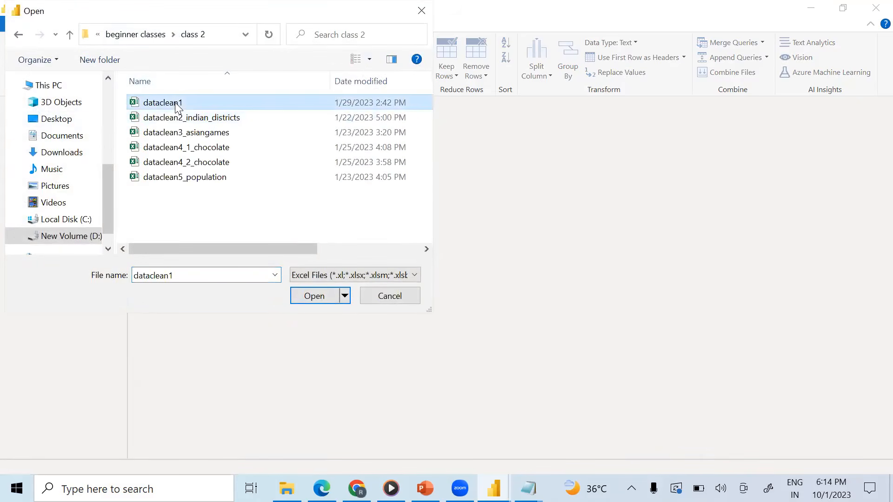
{"action": "left_click", "coordinate": [315, 295]}
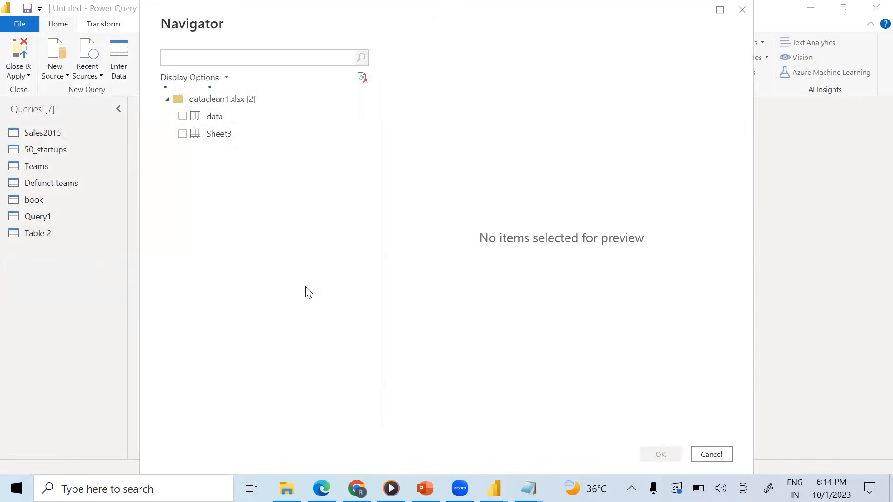
{"action": "left_click", "coordinate": [185, 117]}
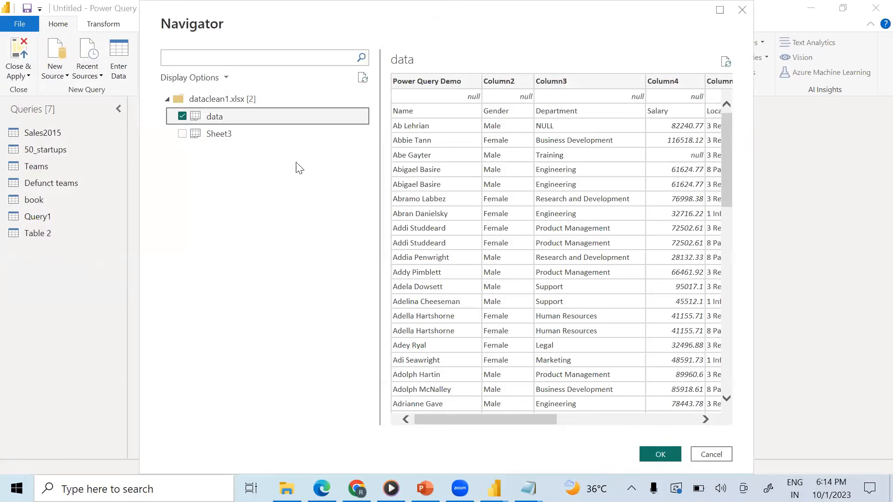
{"action": "left_click", "coordinate": [659, 459]}
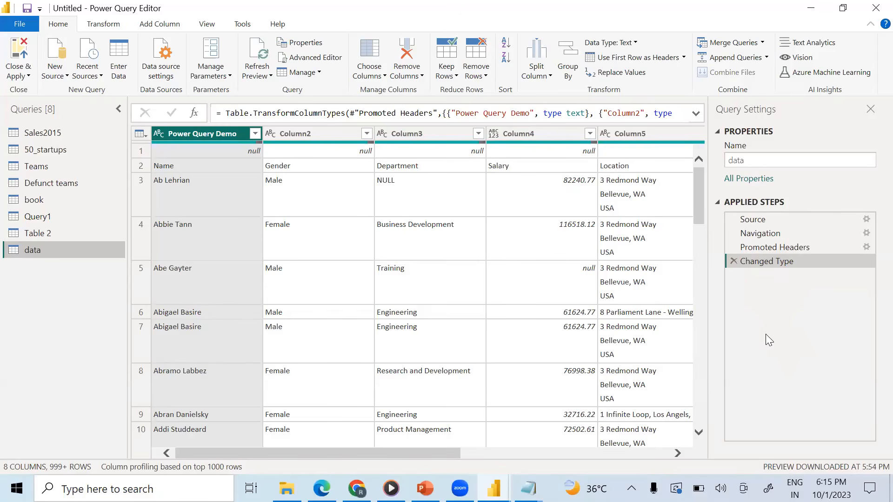
- Remove the Changed Type, Promoted Headers and Navigation steps, and reopen the data sheet's table from the workbook source
{"action": "left_click", "coordinate": [734, 262]}
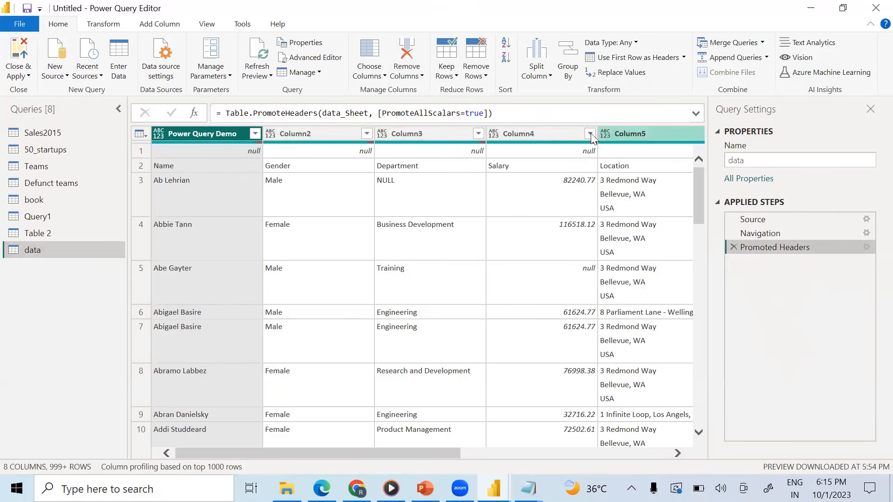
{"action": "left_click", "coordinate": [160, 133]}
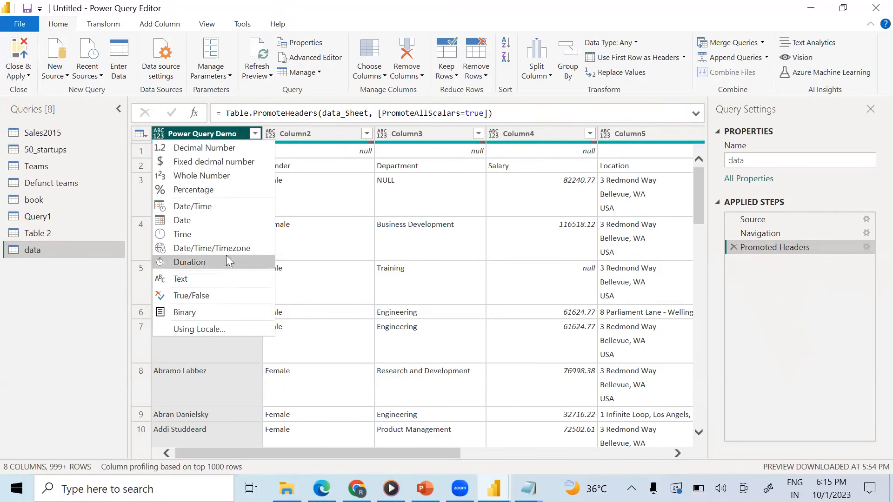
{"action": "left_click", "coordinate": [734, 247]}
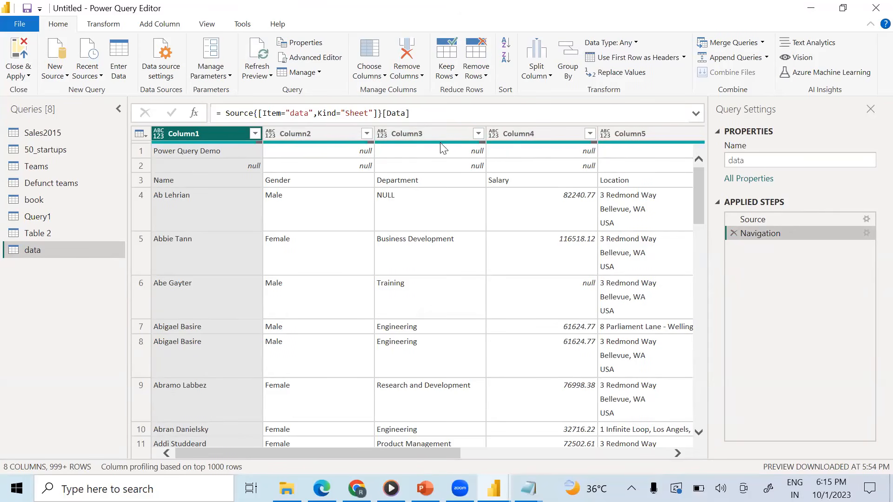
{"action": "left_click", "coordinate": [733, 233]}
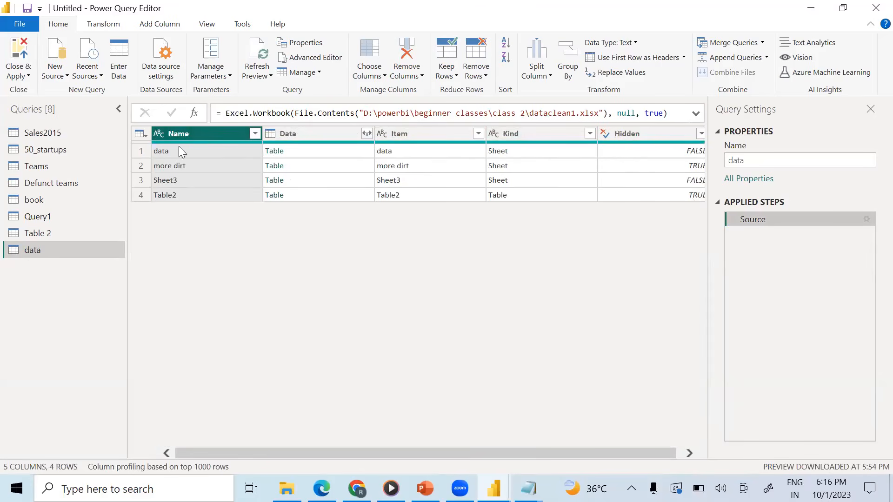
{"action": "left_click", "coordinate": [275, 154]}
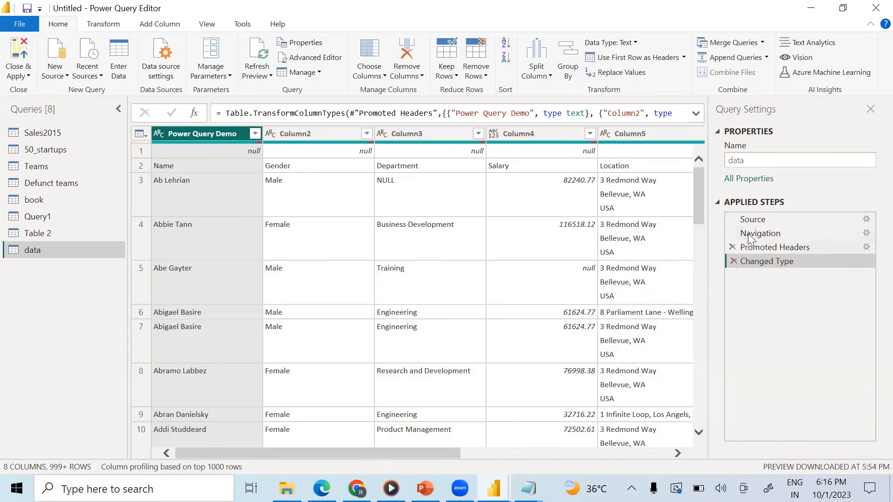
- Delete the data query's applied steps back to Source and reload the data sheet's table from the workbook contents
{"action": "left_click", "coordinate": [731, 259]}
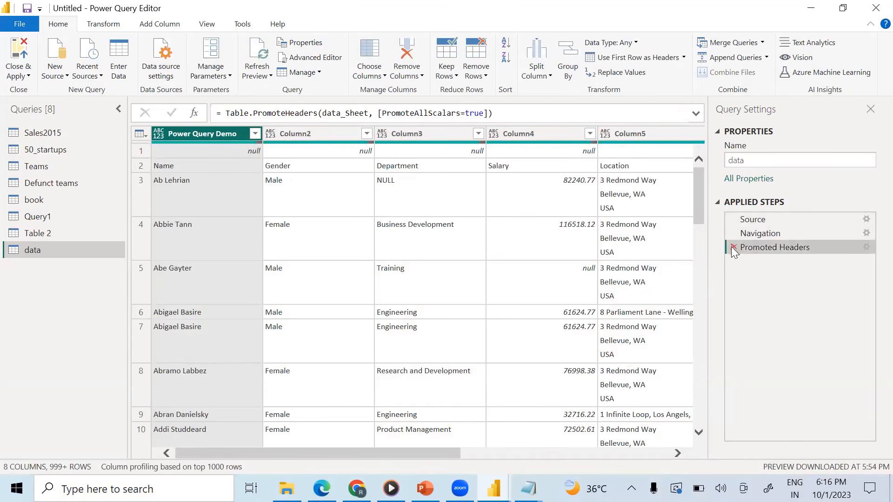
{"action": "left_click", "coordinate": [731, 246]}
{"action": "left_click", "coordinate": [731, 232]}
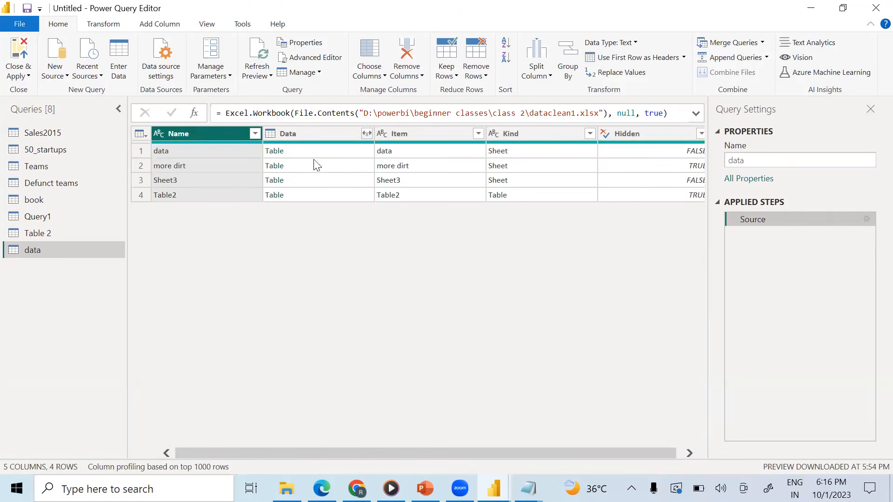
{"action": "left_click", "coordinate": [273, 151]}
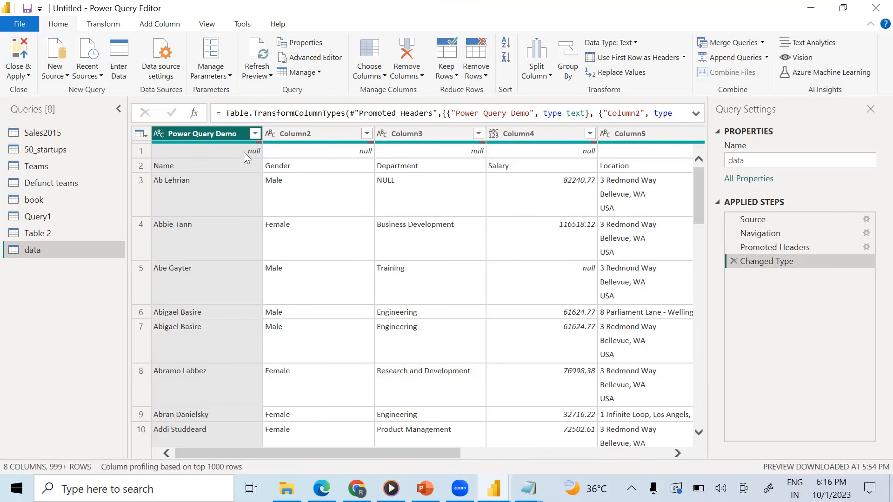
- Remove the top 1 row from the data query and use the first remaining row as headers
{"action": "left_click", "coordinate": [476, 70]}
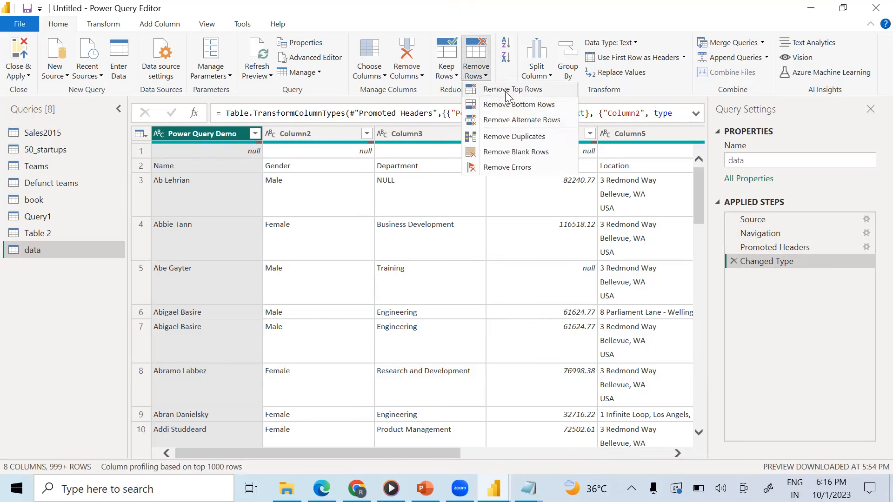
{"action": "left_click", "coordinate": [499, 89]}
{"action": "type", "text": "1"}
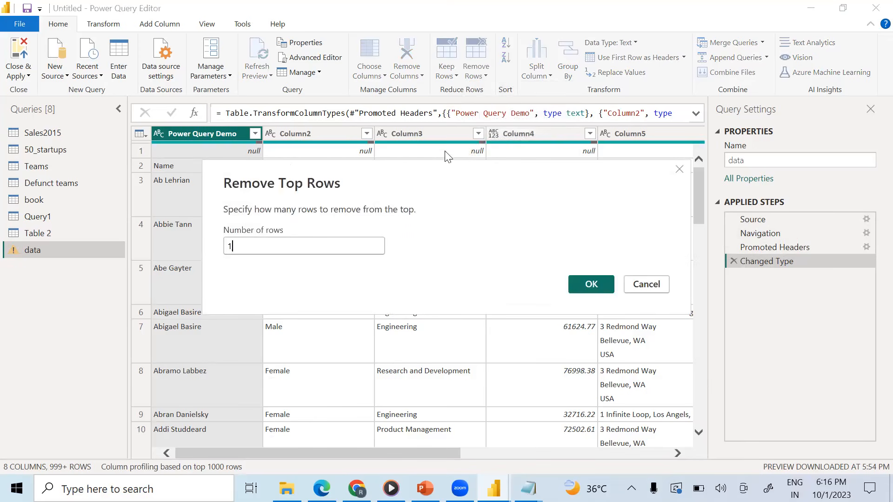
{"action": "left_click", "coordinate": [603, 282]}
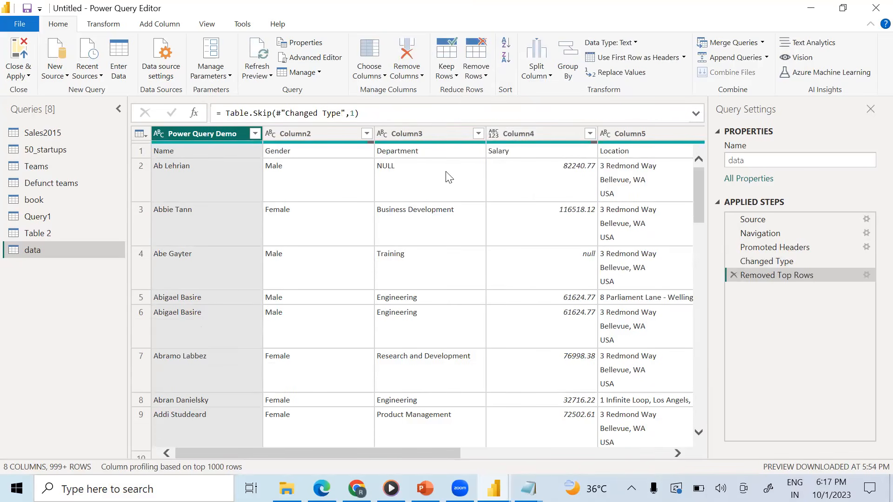
{"action": "left_click", "coordinate": [625, 60]}
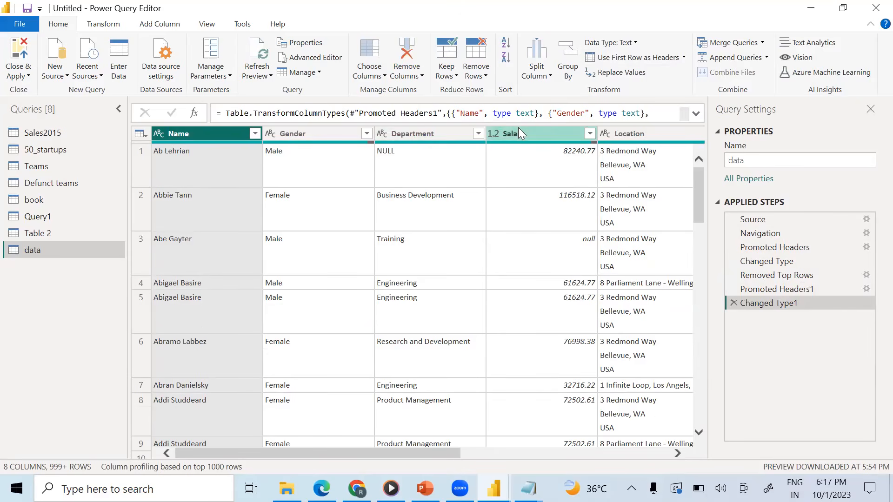
- Check the data type options for Name, Gender and Department, and change Salary to fixed decimal number, replacing the current conversion
{"action": "left_click", "coordinate": [155, 133]}
{"action": "left_click", "coordinate": [270, 134]}
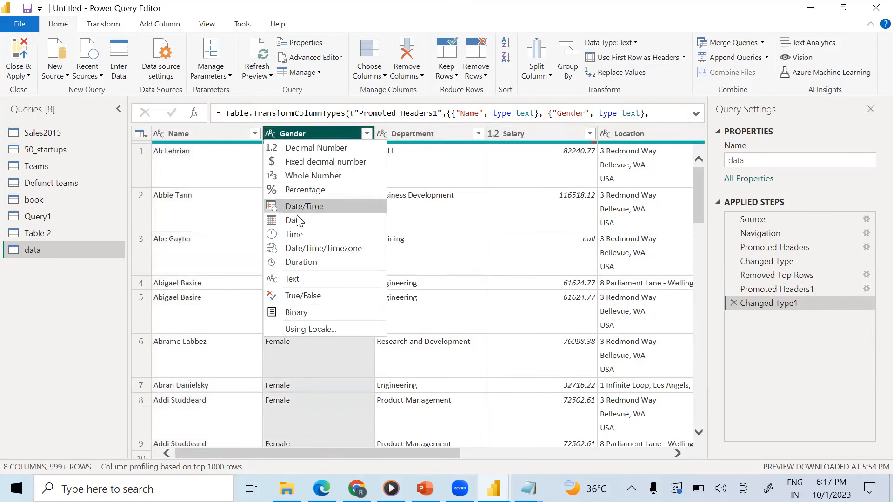
{"action": "left_click", "coordinate": [384, 133]}
{"action": "left_click", "coordinate": [497, 136]}
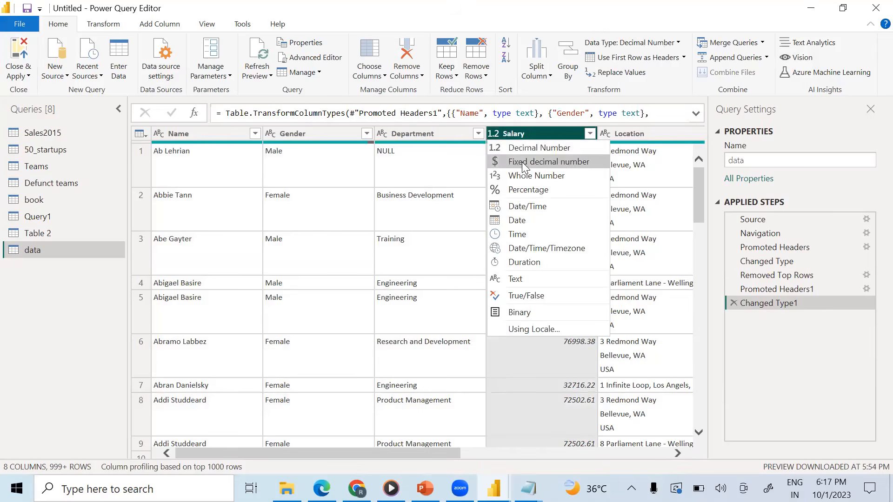
{"action": "left_click", "coordinate": [524, 164]}
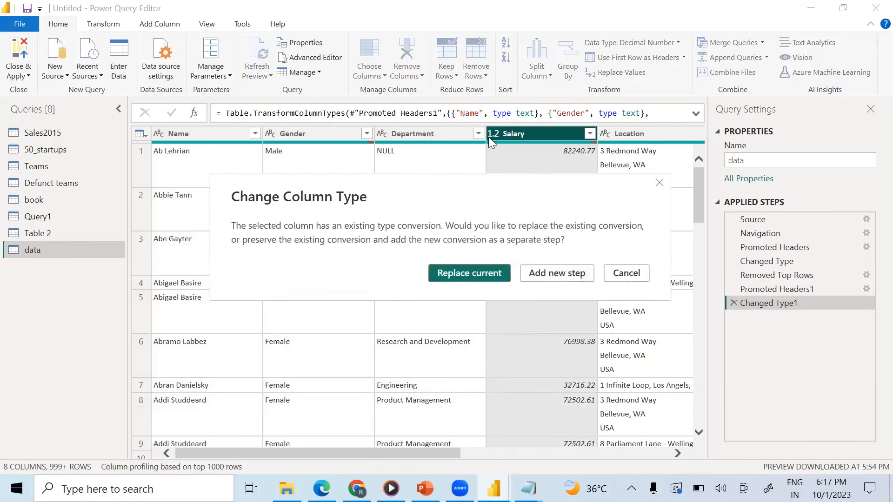
{"action": "left_click", "coordinate": [658, 183]}
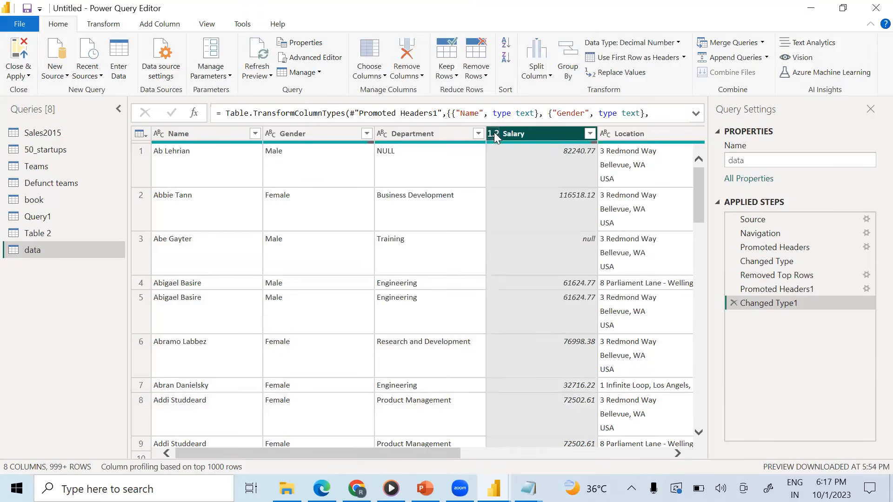
{"action": "left_click", "coordinate": [494, 133]}
{"action": "left_click", "coordinate": [504, 161]}
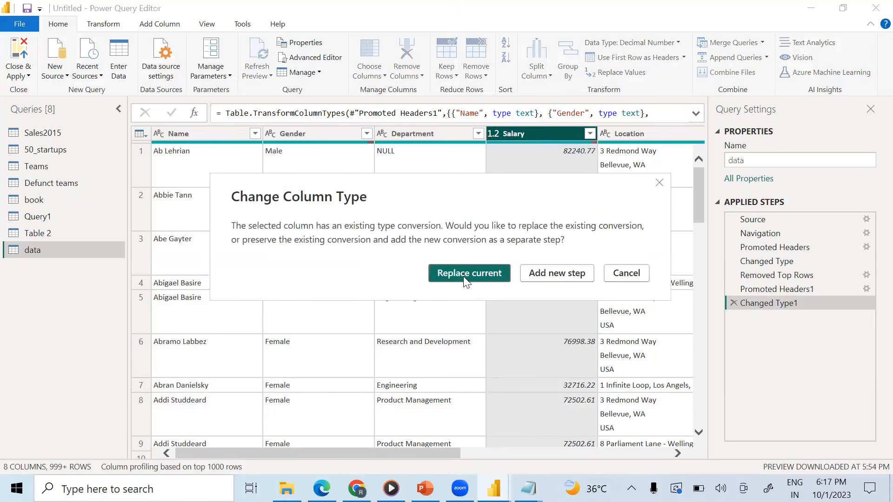
{"action": "left_click", "coordinate": [464, 277]}
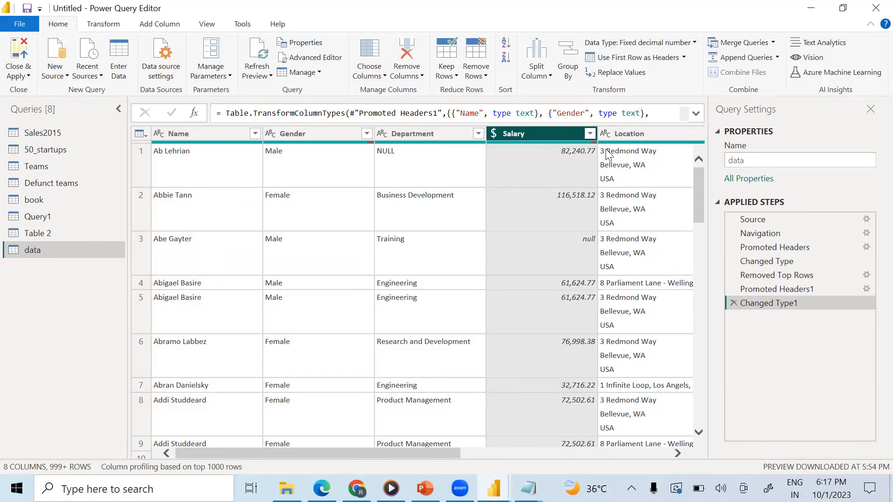
- Check the data type options for Location and change the Start Date column to Date, replacing the current conversion
{"action": "left_click_drag", "start_coordinate": [448, 457], "coordinate": [564, 457]}
{"action": "left_click", "coordinate": [386, 134]}
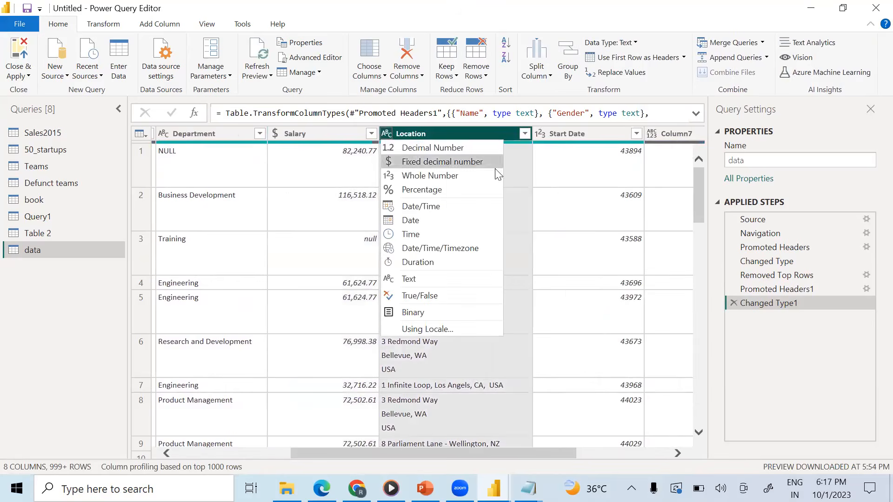
{"action": "left_click", "coordinate": [538, 134]}
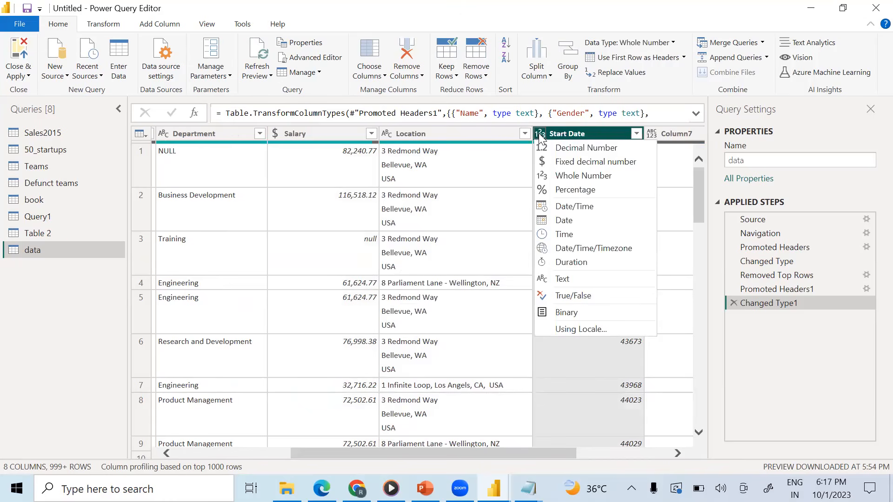
{"action": "left_click", "coordinate": [496, 240]}
{"action": "left_click", "coordinate": [560, 133]}
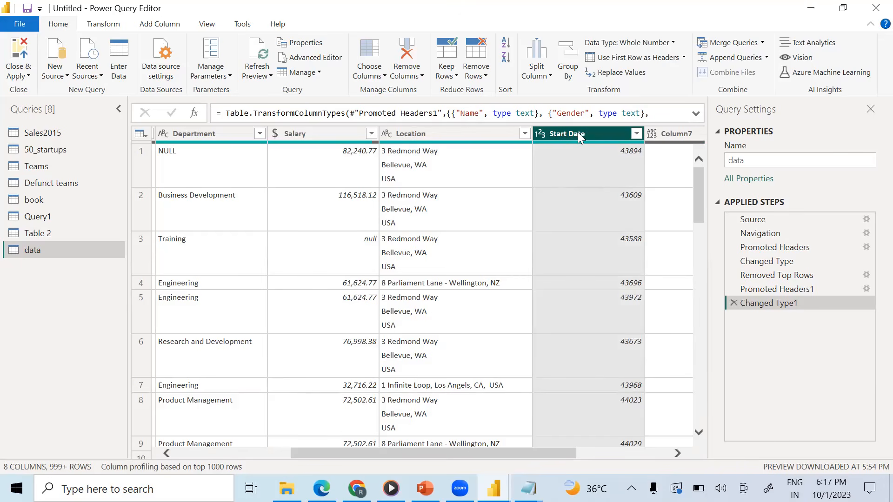
{"action": "left_click", "coordinate": [539, 134]}
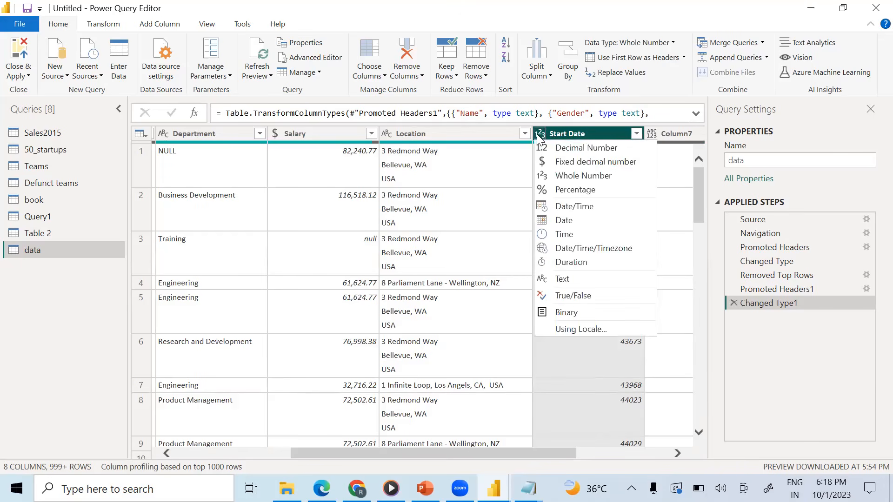
{"action": "left_click", "coordinate": [573, 219]}
{"action": "left_click", "coordinate": [466, 271]}
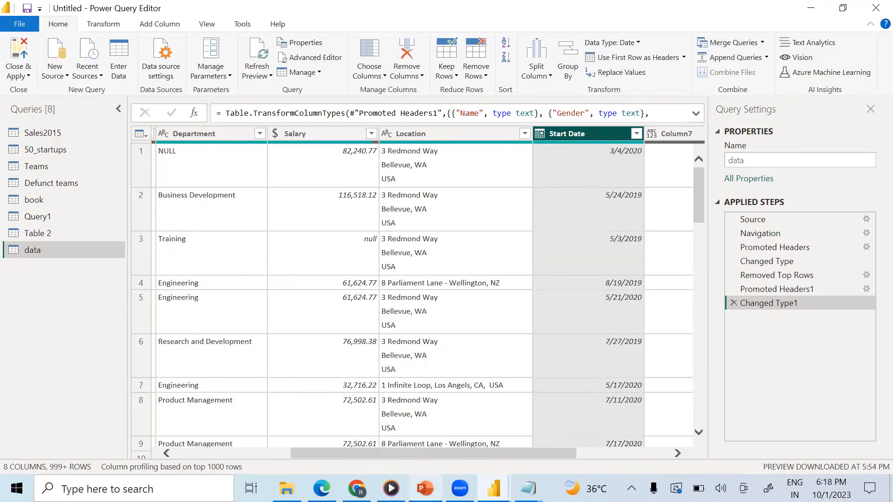
- Load the complete filter value lists of Column7 and Column8 to check whether either column holds any data
{"action": "left_click_drag", "start_coordinate": [524, 454], "coordinate": [630, 469]}
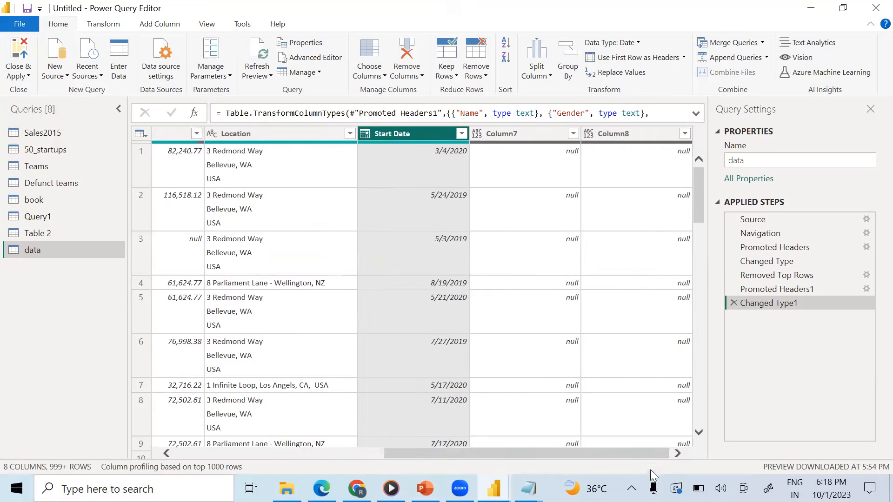
{"action": "left_click", "coordinate": [573, 134]}
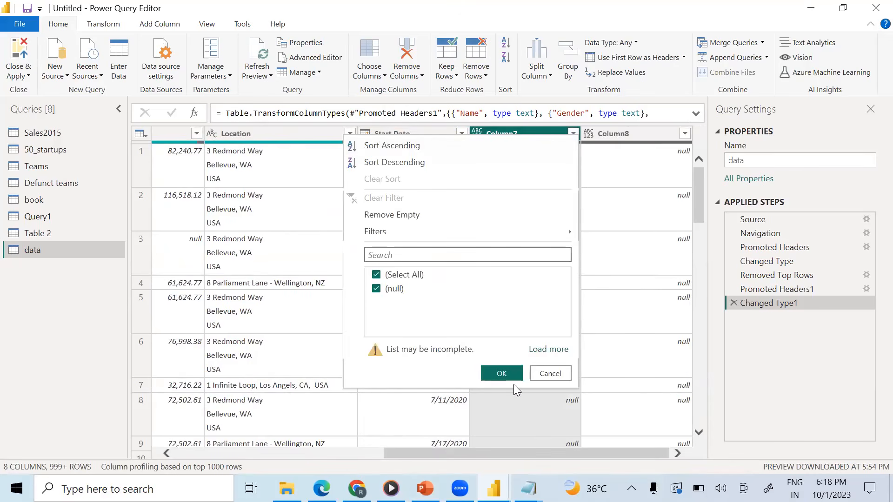
{"action": "left_click", "coordinate": [549, 349]}
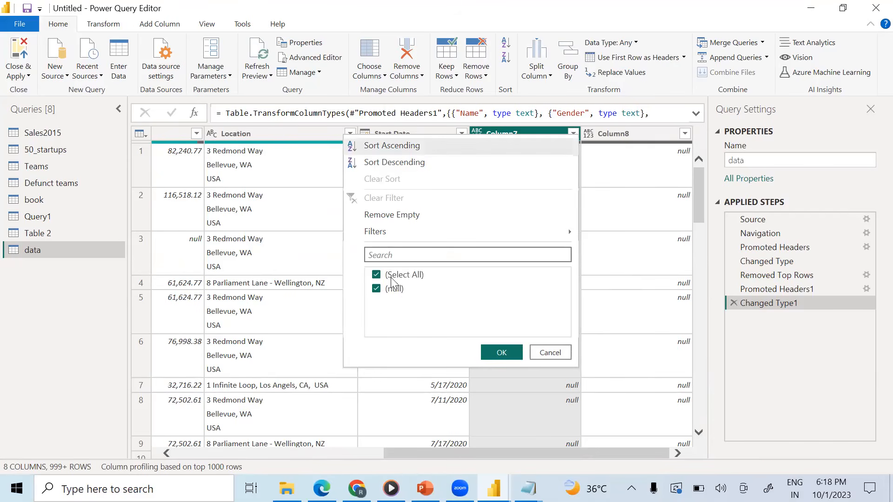
{"action": "left_click", "coordinate": [533, 134]}
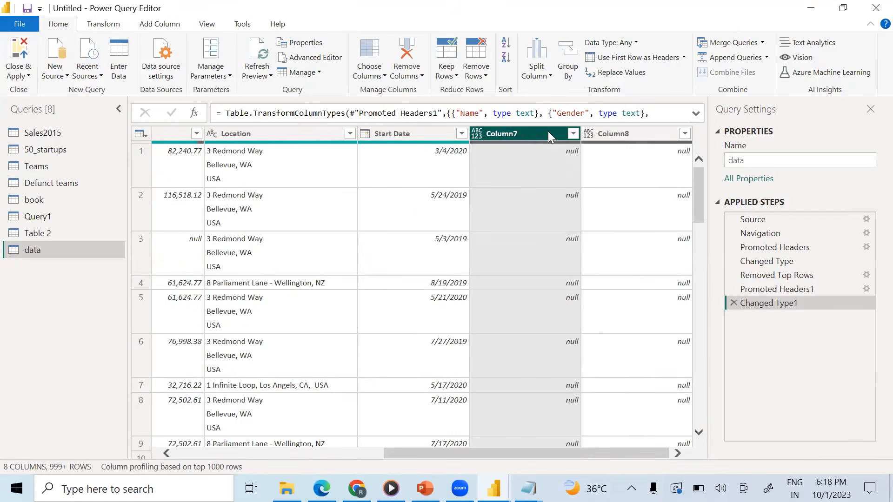
{"action": "left_click", "coordinate": [685, 134]}
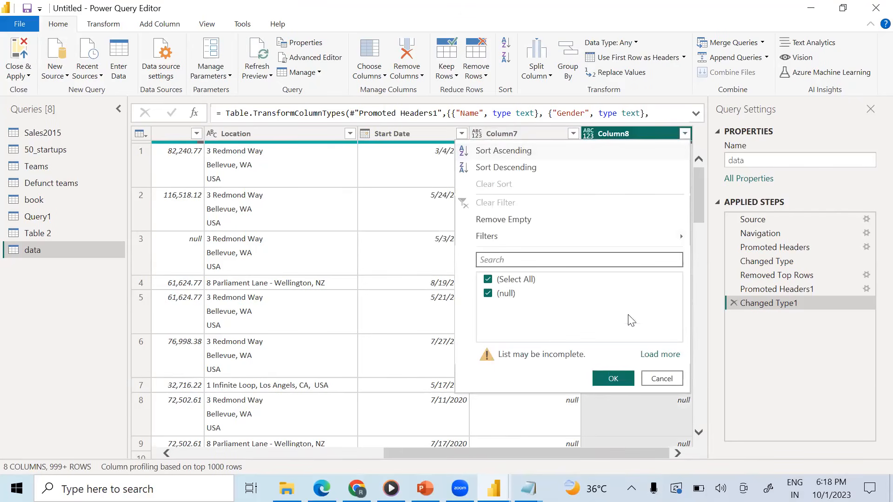
{"action": "left_click", "coordinate": [659, 354]}
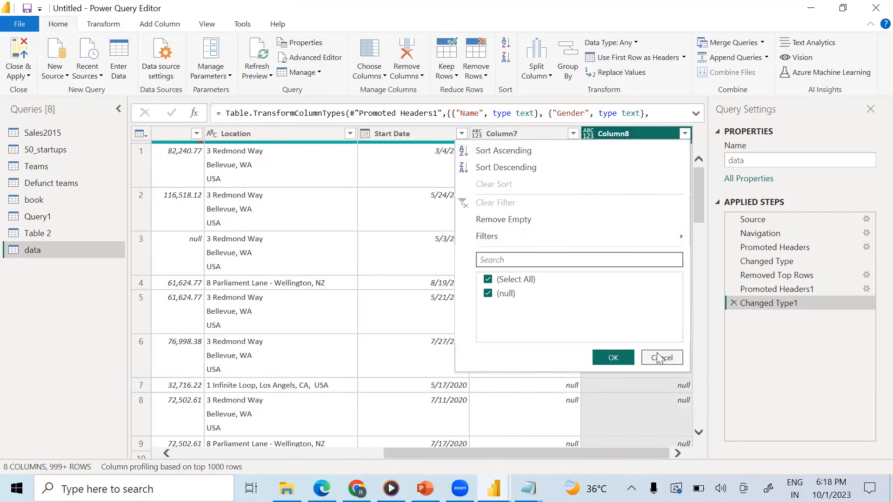
{"action": "left_click", "coordinate": [600, 131]}
- Remove Column7 and Column8 from the data query
{"action": "left_click", "coordinate": [511, 134]}
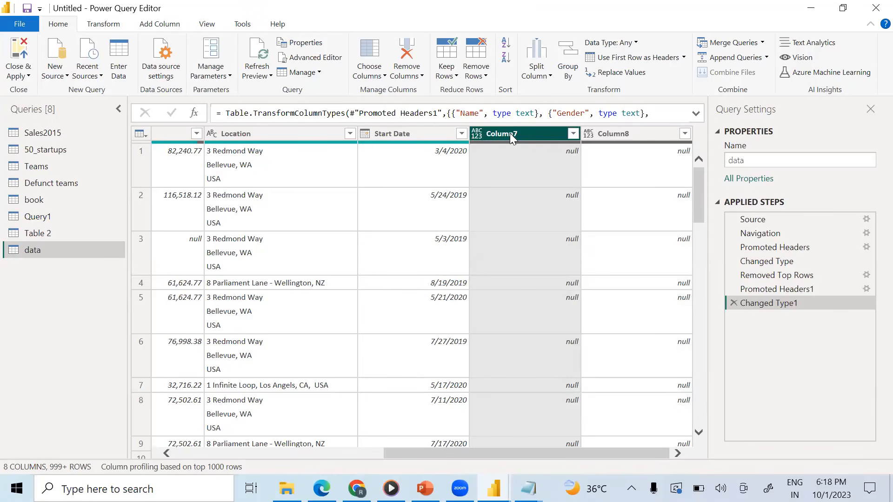
{"action": "left_click", "coordinate": [408, 77]}
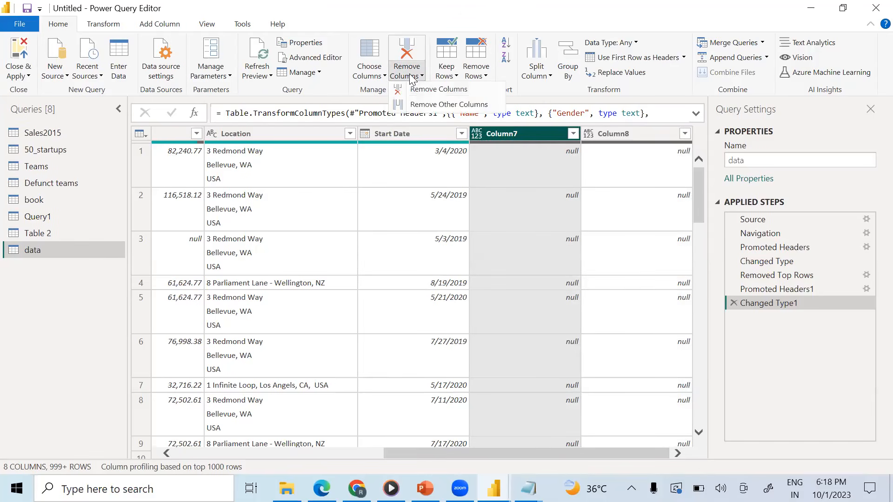
{"action": "left_click", "coordinate": [437, 90]}
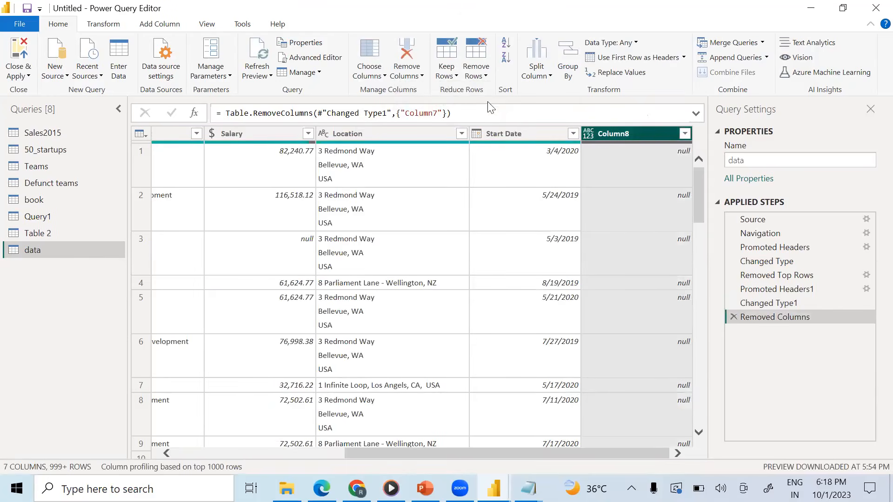
{"action": "right_click", "coordinate": [623, 132]}
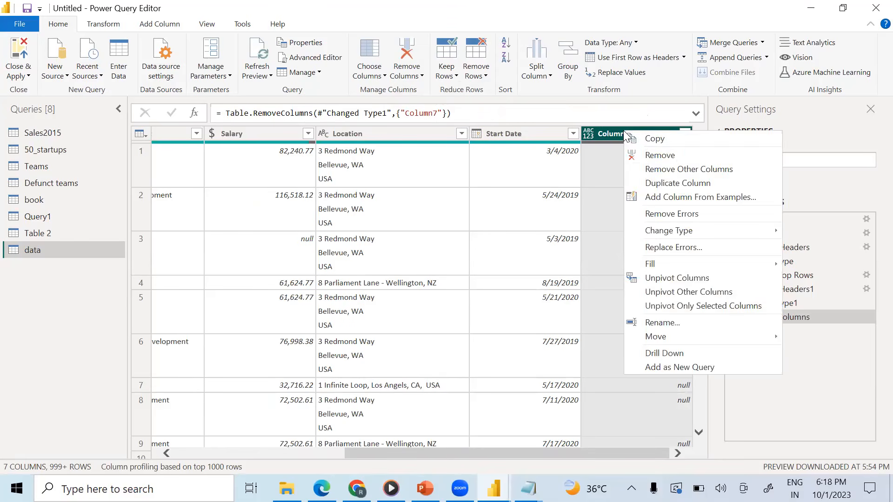
{"action": "left_click", "coordinate": [649, 156]}
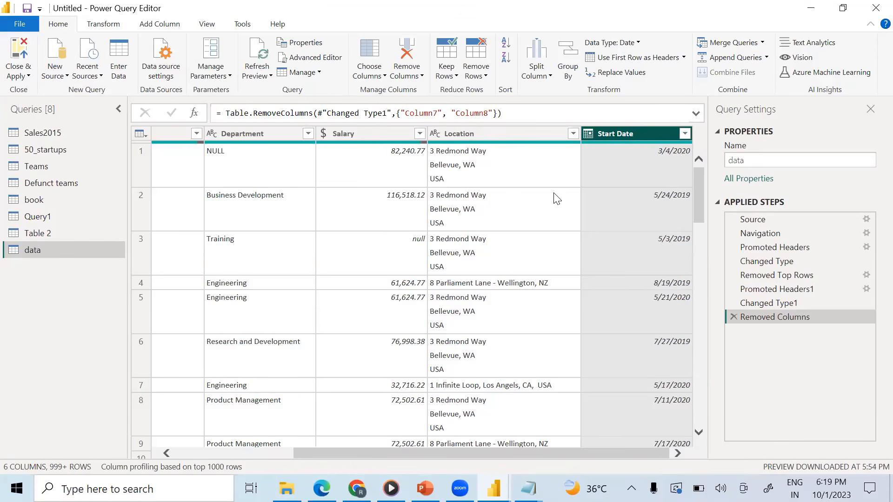
- Load and review the complete filter value list of the Name column, and select the Department column
{"action": "left_click_drag", "start_coordinate": [386, 455], "coordinate": [232, 457]}
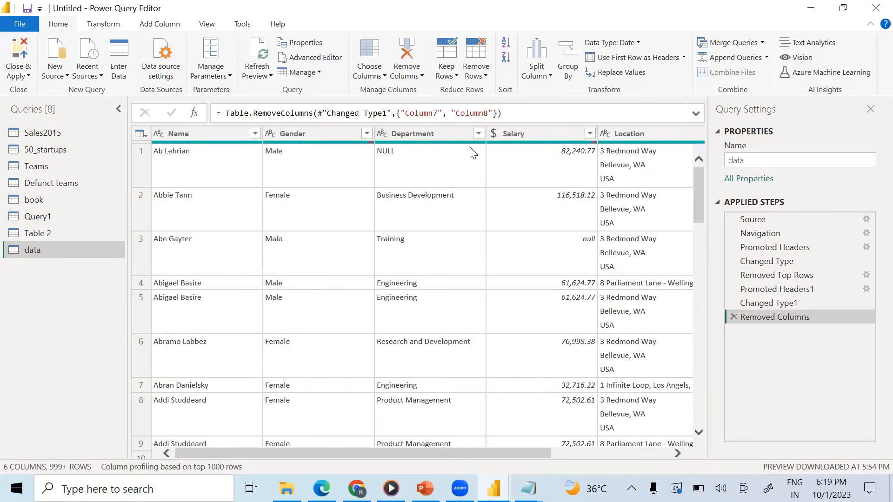
{"action": "left_click", "coordinate": [255, 134]}
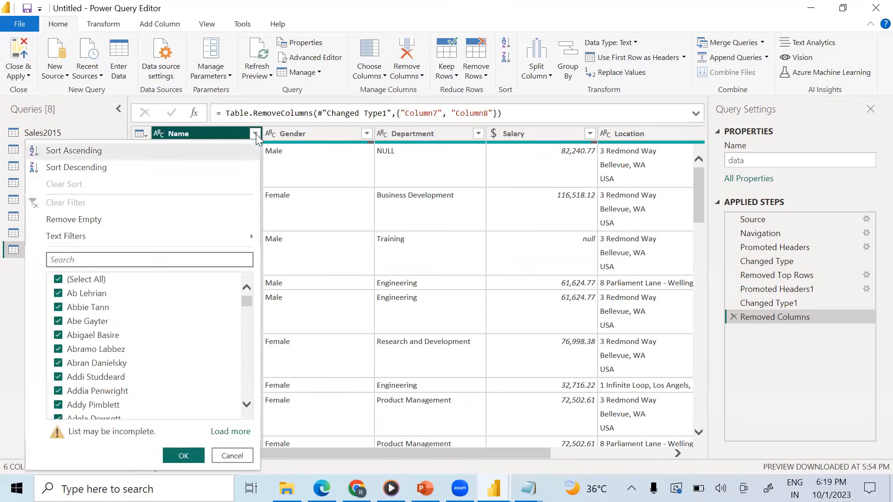
{"action": "left_click", "coordinate": [230, 432]}
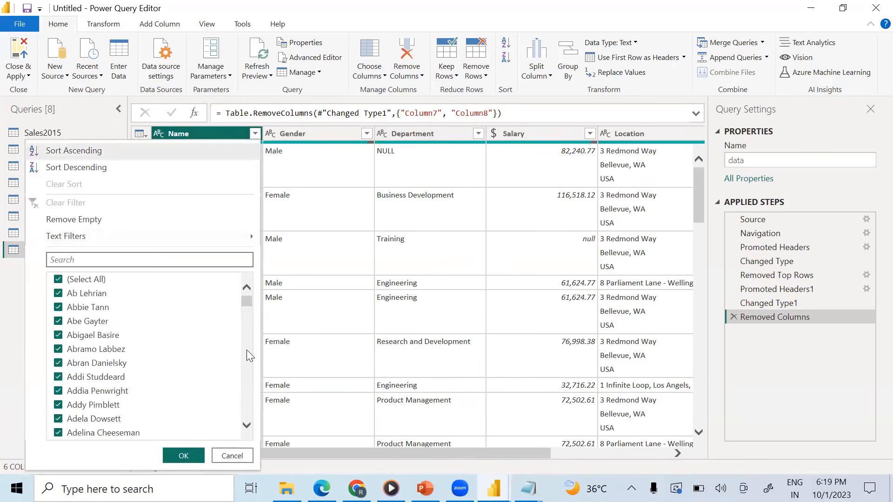
{"action": "left_click_drag", "start_coordinate": [246, 301], "coordinate": [234, 360]}
{"action": "scroll", "coordinate": [234, 366], "scroll_direction": "down", "scroll_amount": 20}
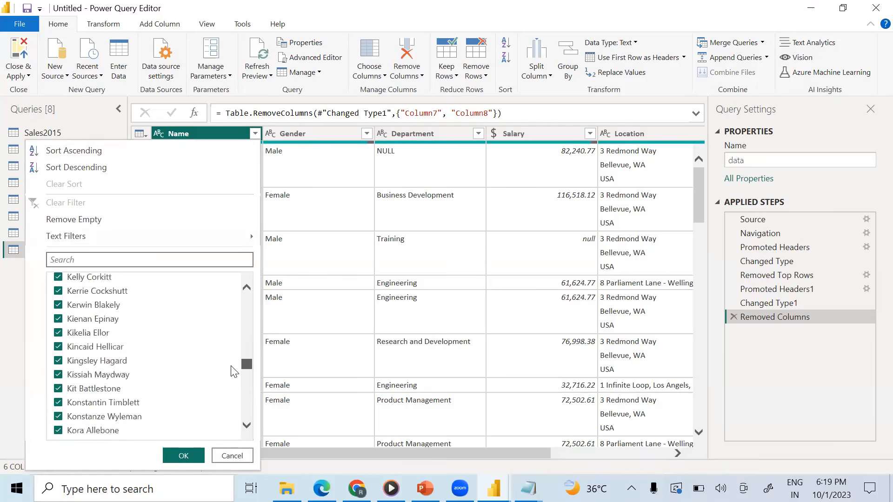
{"action": "scroll", "coordinate": [233, 391], "scroll_direction": "up", "scroll_amount": 5}
{"action": "left_click", "coordinate": [356, 210]}
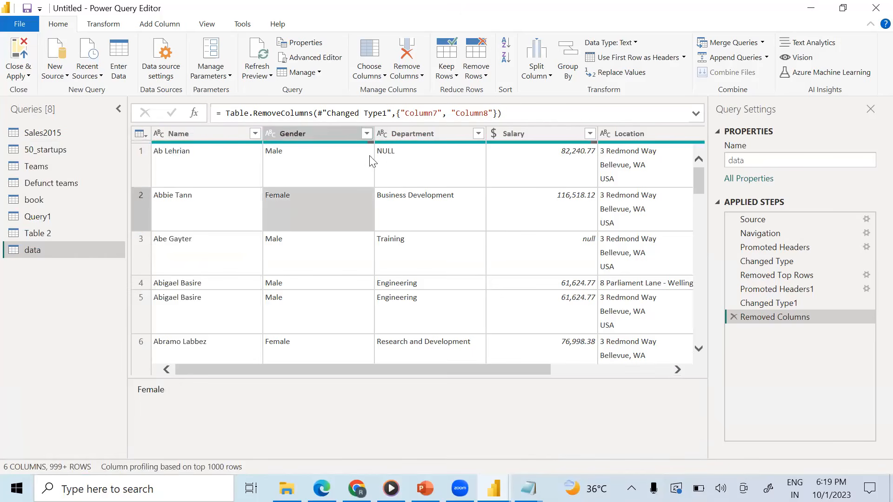
{"action": "left_click", "coordinate": [409, 136]}
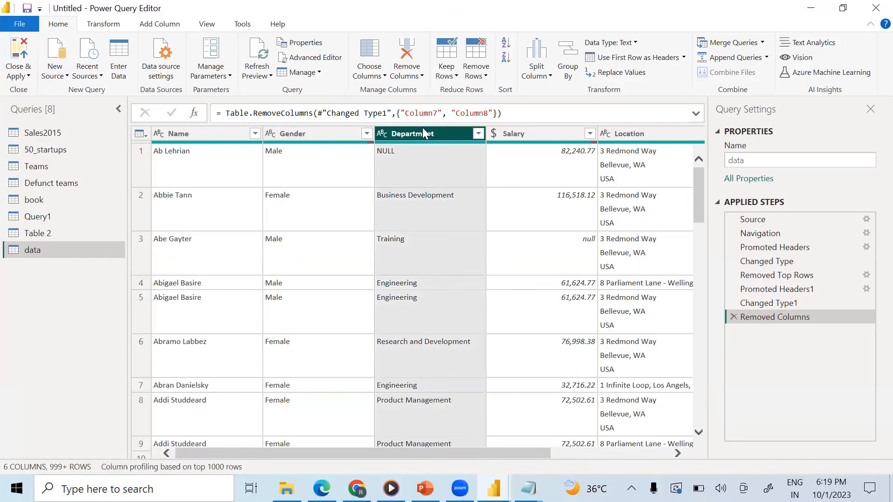
{"action": "left_click", "coordinate": [391, 148]}
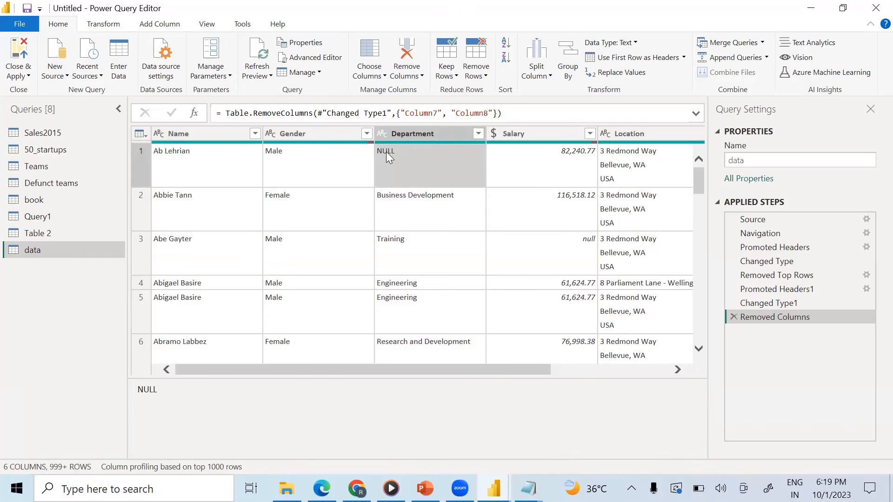
{"action": "right_click", "coordinate": [388, 156]}
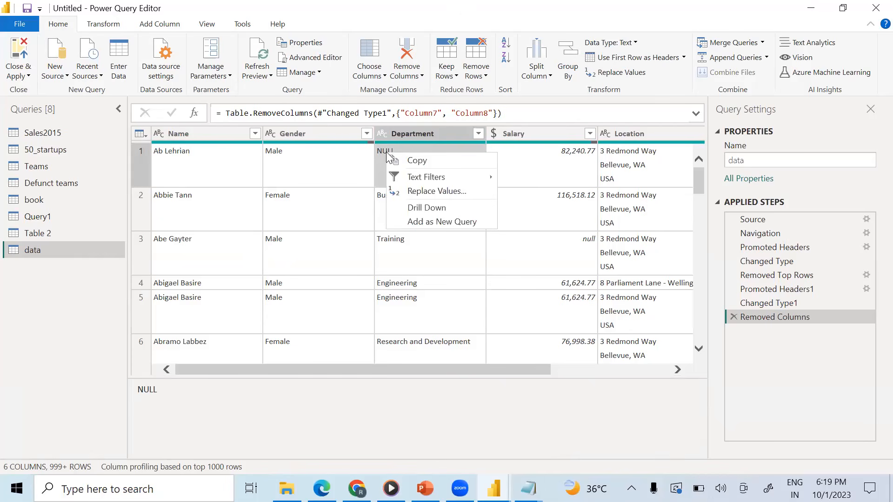
{"action": "left_click", "coordinate": [427, 190]}
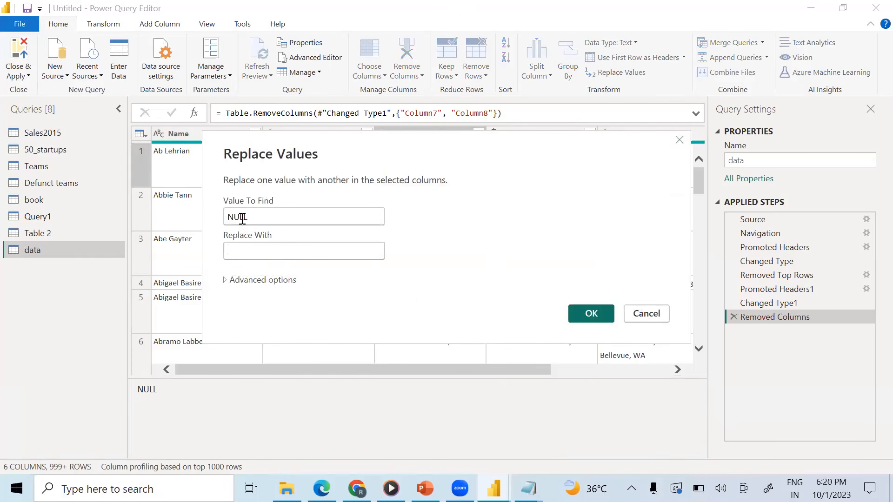
{"action": "left_click", "coordinate": [235, 251]}
{"action": "left_click", "coordinate": [675, 141]}
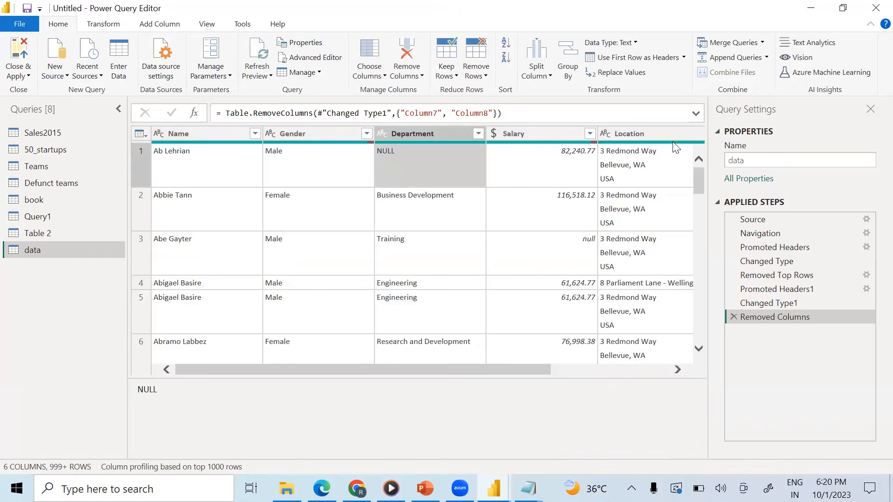
- Load and review the complete filter value list of the Department column
{"action": "left_click", "coordinate": [478, 134]}
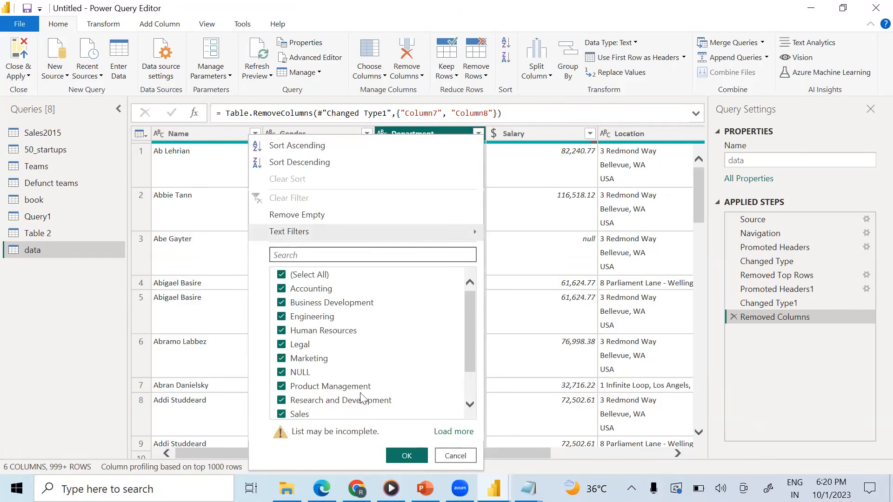
{"action": "left_click", "coordinate": [459, 432]}
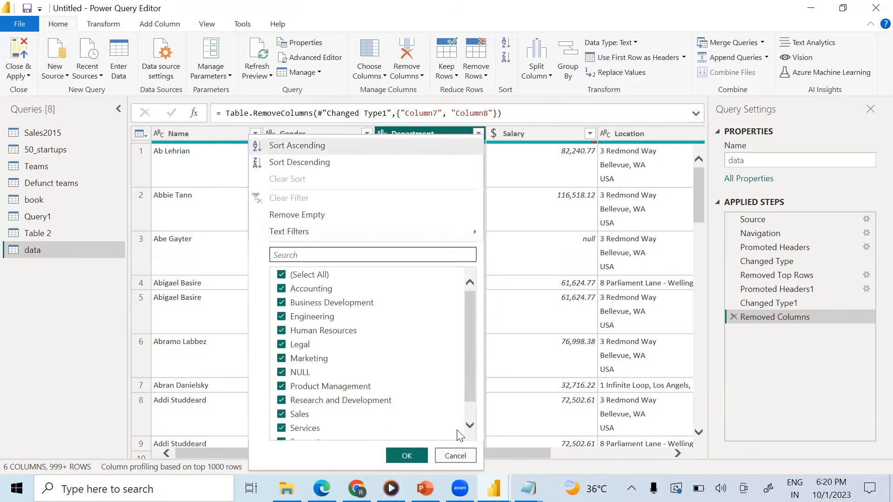
{"action": "left_click_drag", "start_coordinate": [466, 384], "coordinate": [462, 408]}
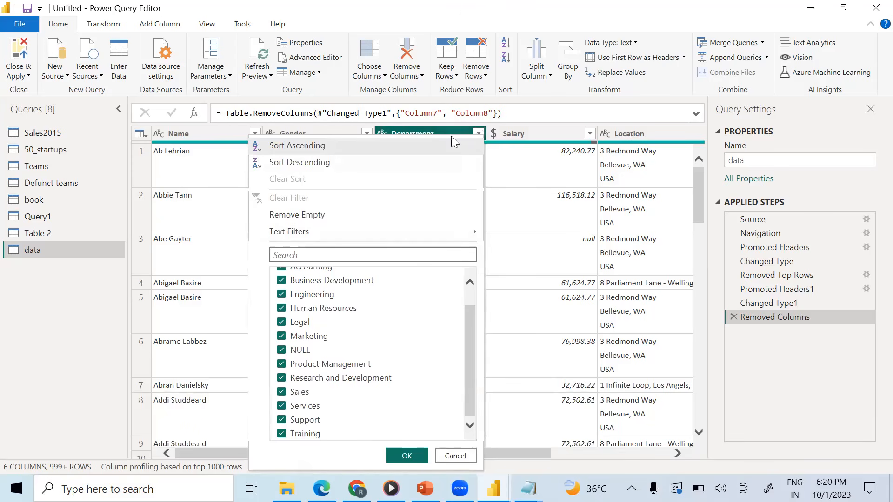
{"action": "left_click", "coordinate": [438, 129]}
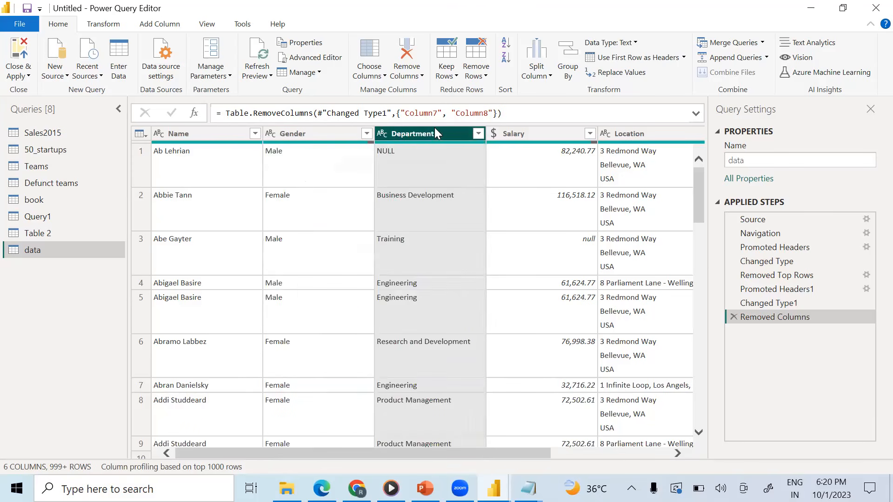
- Replace the value NULL with IT in the Department column
{"action": "left_click", "coordinate": [394, 159]}
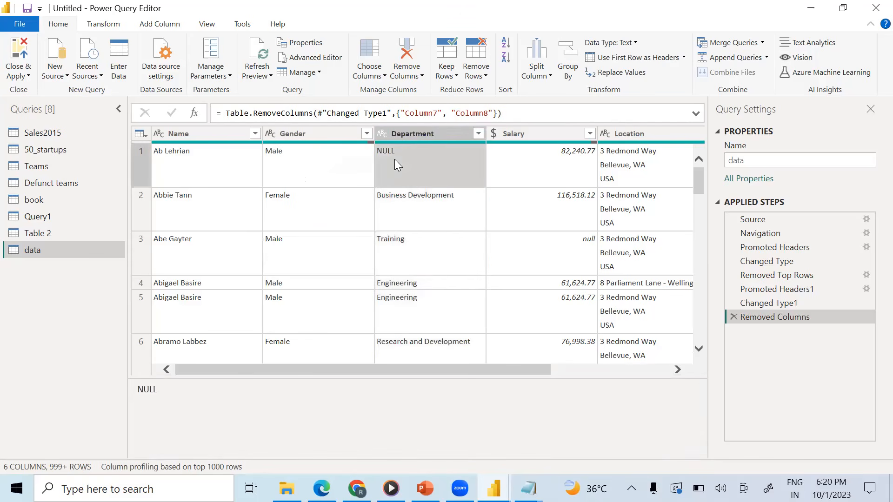
{"action": "right_click", "coordinate": [427, 164]}
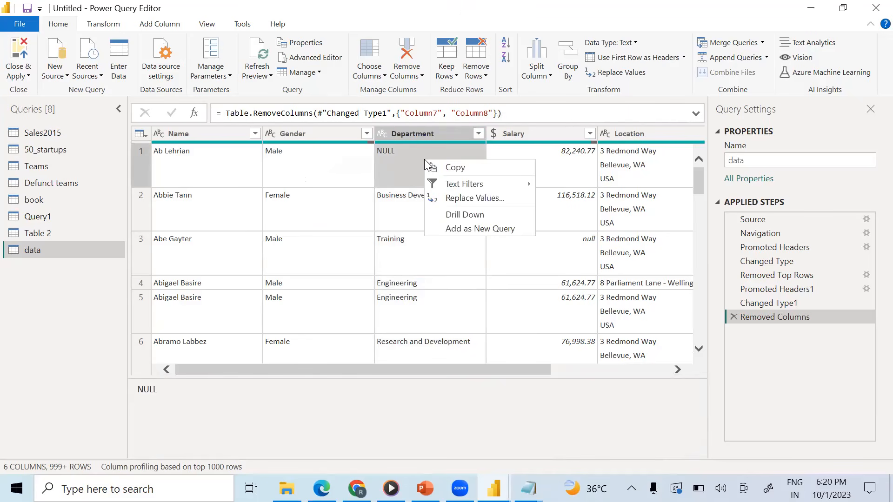
{"action": "left_click", "coordinate": [472, 201]}
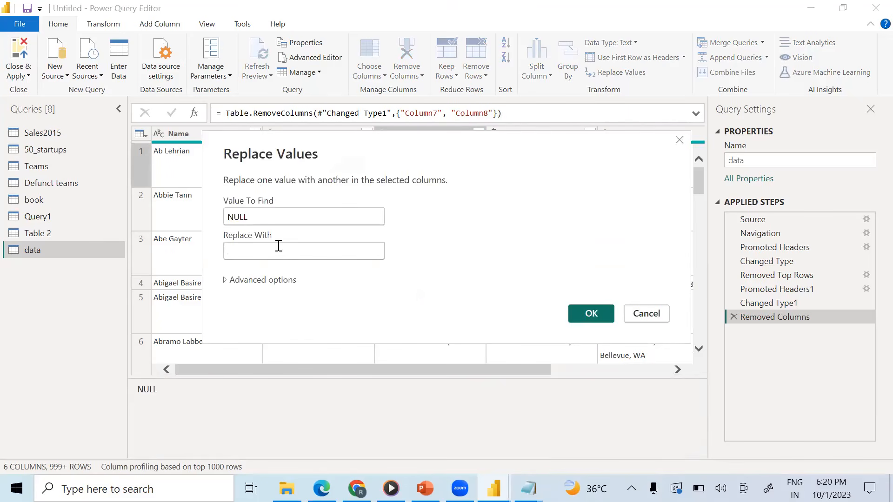
{"action": "type", "text": "IT"}
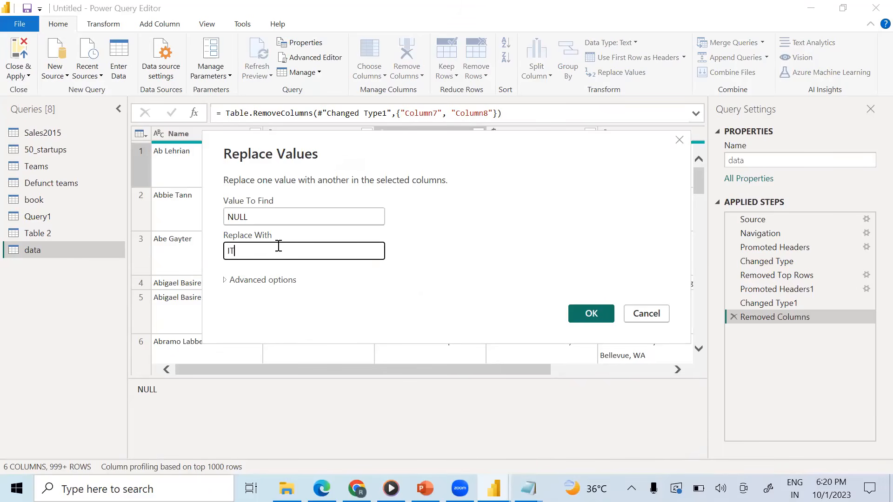
{"action": "left_click", "coordinate": [577, 312]}
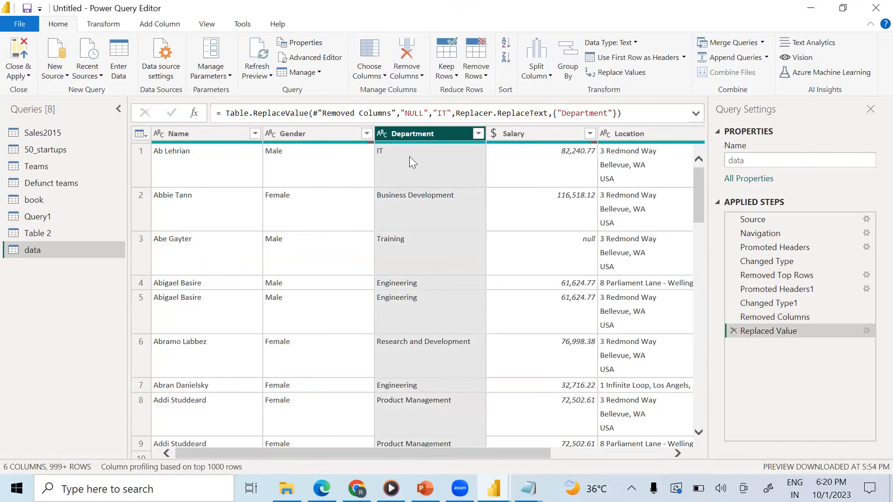
- Review the filter values of Department and Salary and the address entries in the Location column for bad values
{"action": "left_click", "coordinate": [478, 134]}
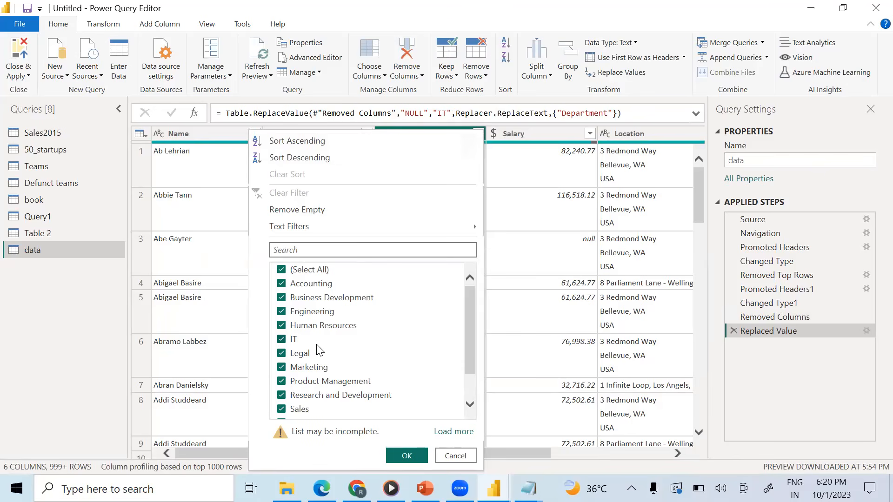
{"action": "left_click", "coordinate": [537, 132]}
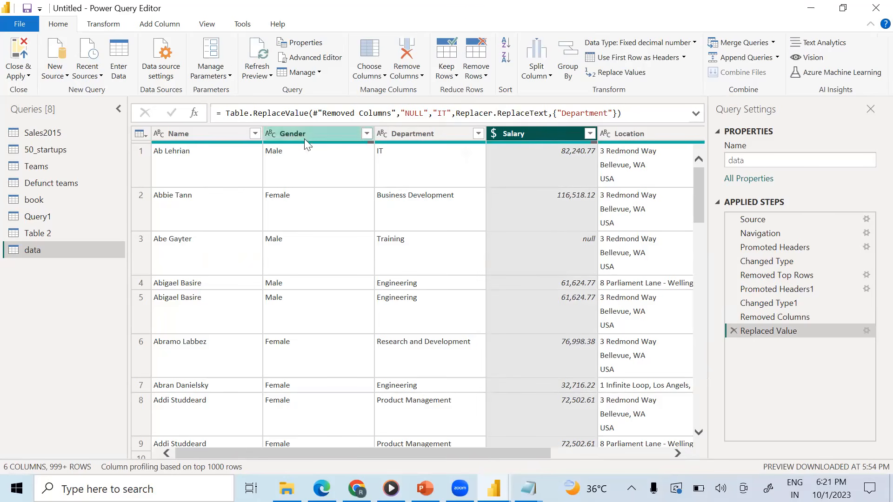
{"action": "left_click_drag", "start_coordinate": [545, 446], "coordinate": [672, 465]}
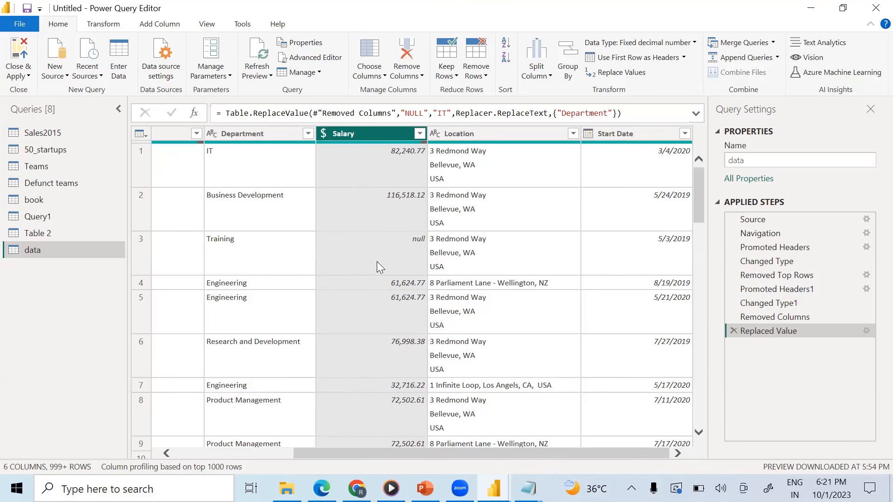
{"action": "left_click", "coordinate": [419, 134]}
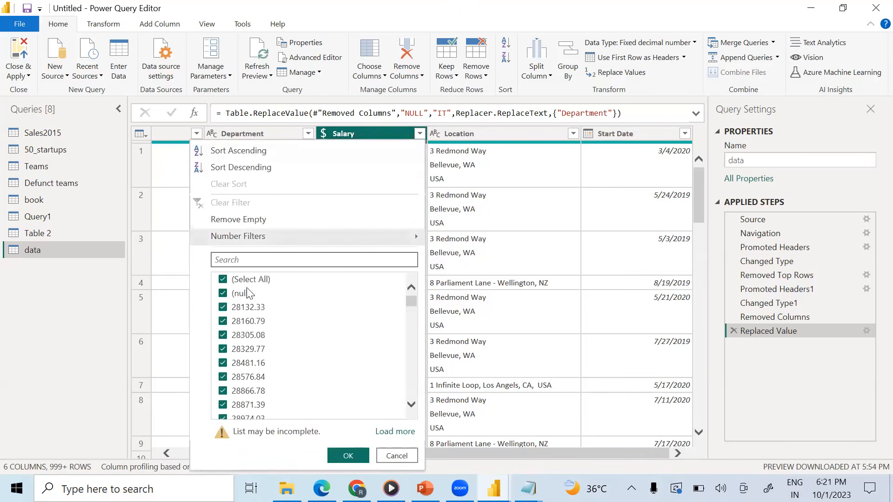
{"action": "left_click", "coordinate": [475, 133]}
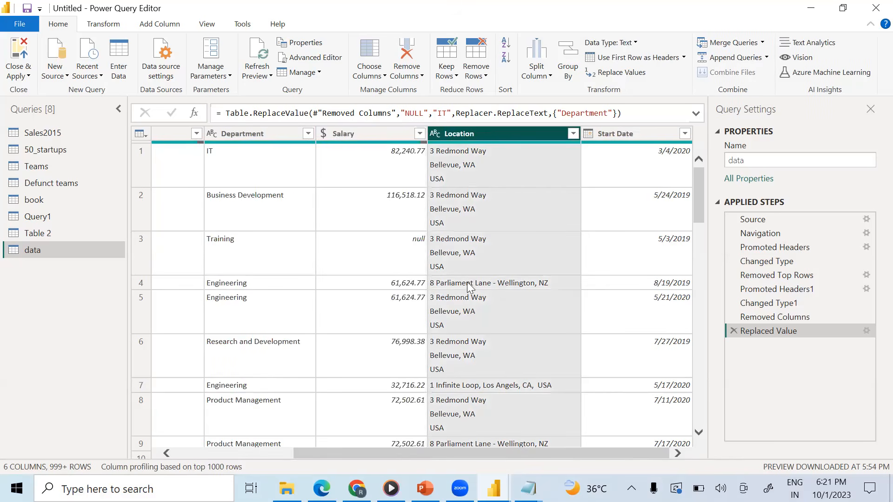
{"action": "scroll", "coordinate": [488, 255], "scroll_direction": "down", "scroll_amount": 5}
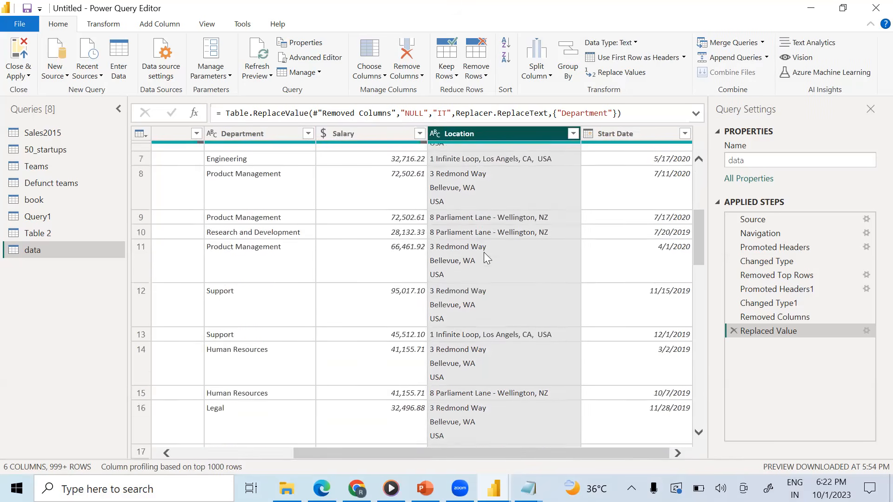
{"action": "scroll", "coordinate": [485, 251], "scroll_direction": "up", "scroll_amount": 5}
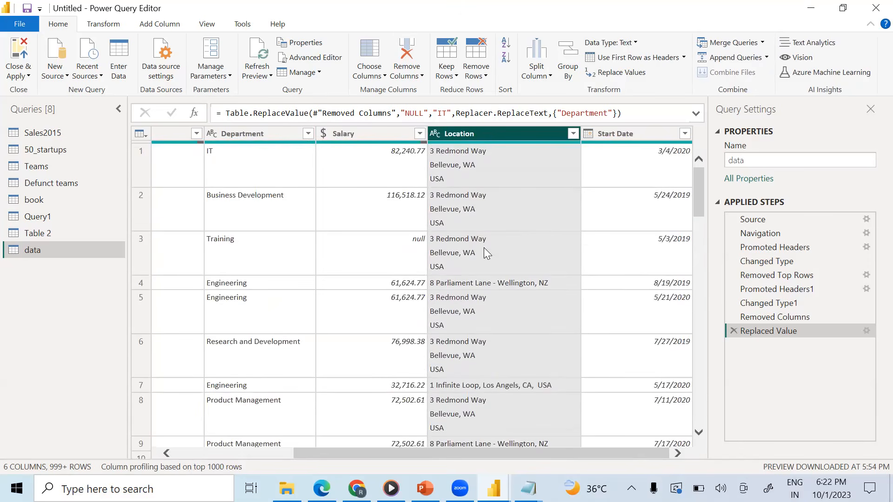
- Try filtering the null rows out of the Salary column, and remove that filter from the applied steps
{"action": "left_click", "coordinate": [362, 134]}
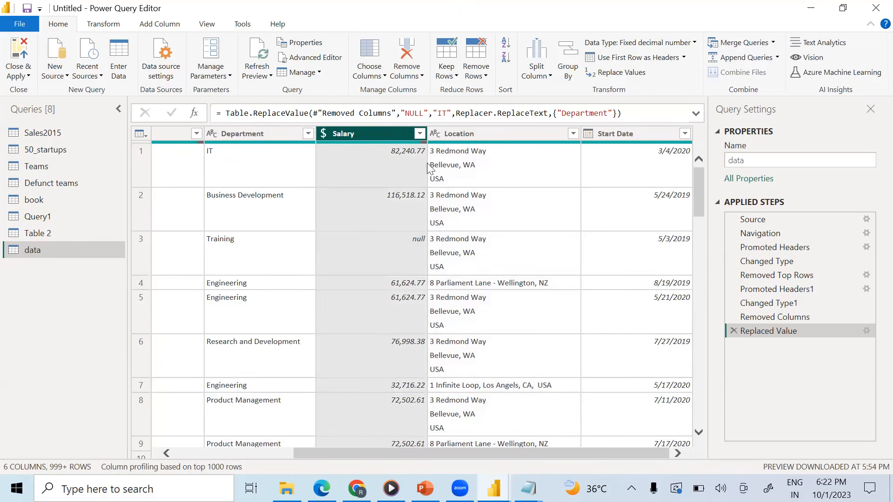
{"action": "left_click", "coordinate": [420, 134]}
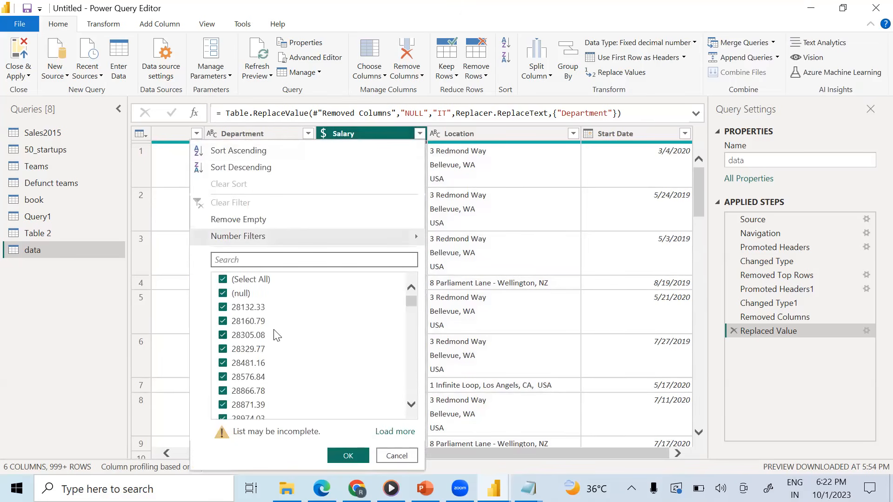
{"action": "left_click", "coordinate": [223, 293]}
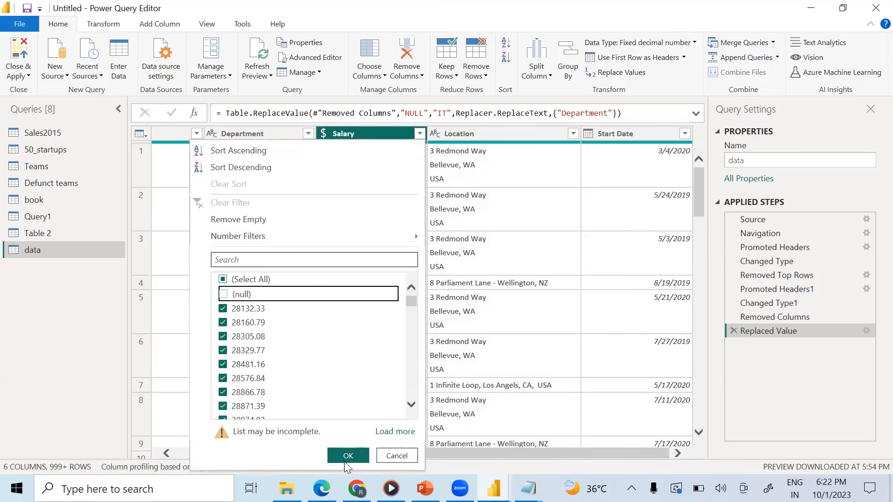
{"action": "left_click", "coordinate": [344, 457]}
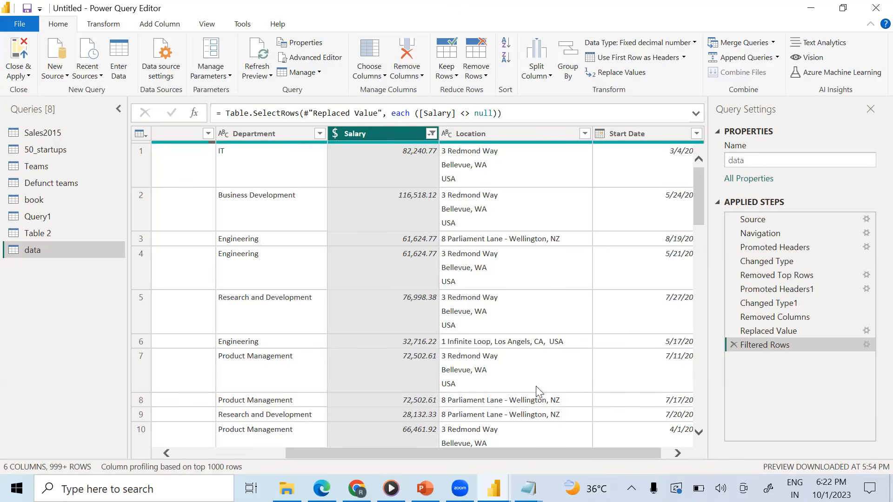
{"action": "left_click", "coordinate": [734, 345]}
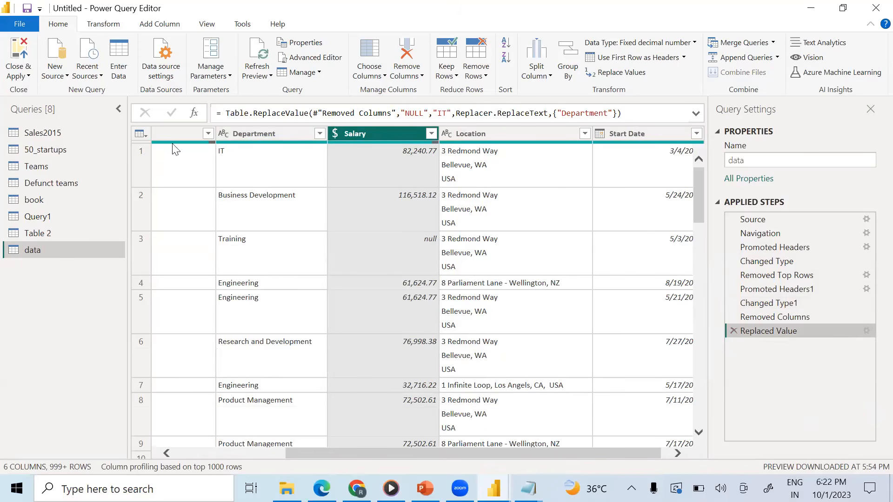
- Filter the Salary column to exclude rows with null values
{"action": "left_click", "coordinate": [431, 134]}
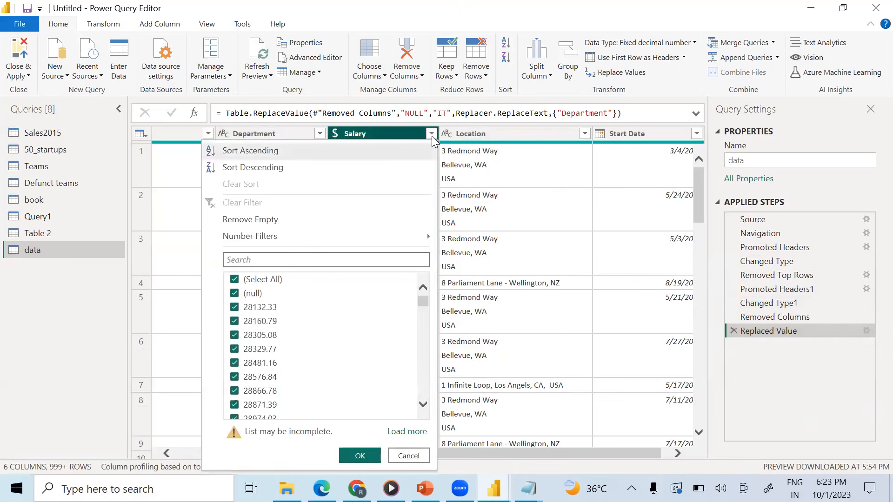
{"action": "left_click", "coordinate": [235, 294]}
{"action": "left_click", "coordinate": [359, 455]}
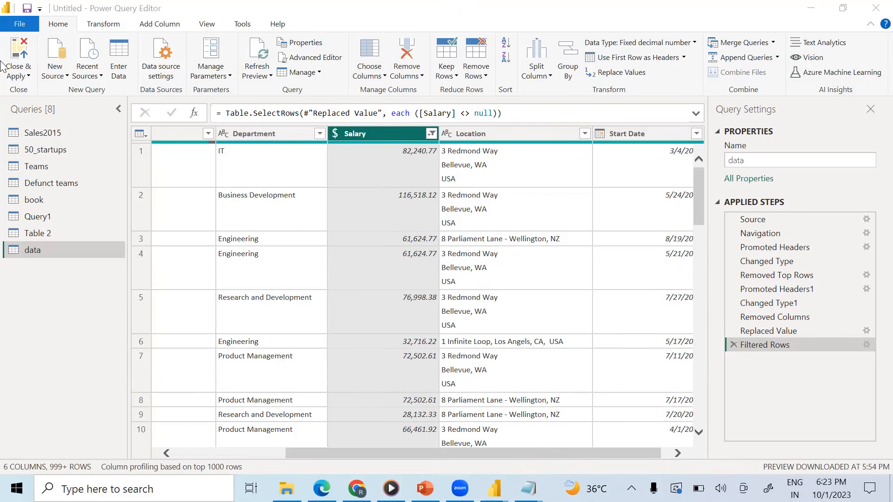
- Bring up the column transformation commands, check the options available for Start Date, and select the Location column
{"action": "left_click", "coordinate": [124, 25]}
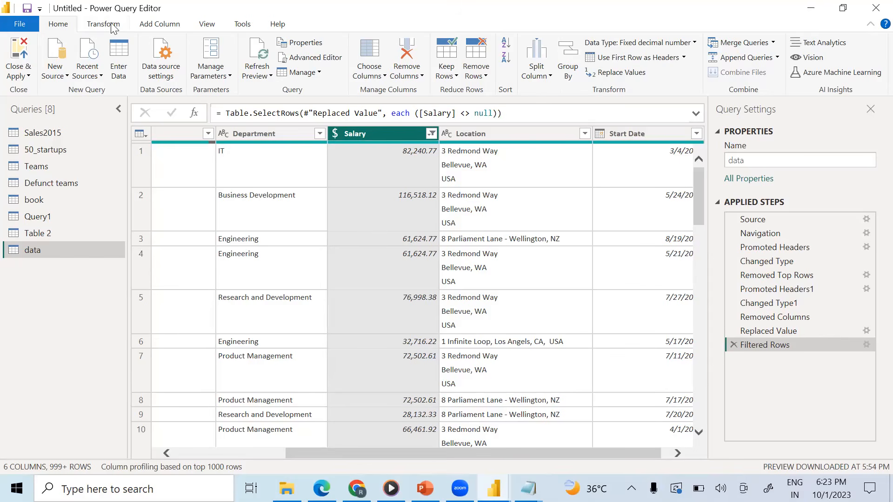
{"action": "left_click", "coordinate": [112, 27]}
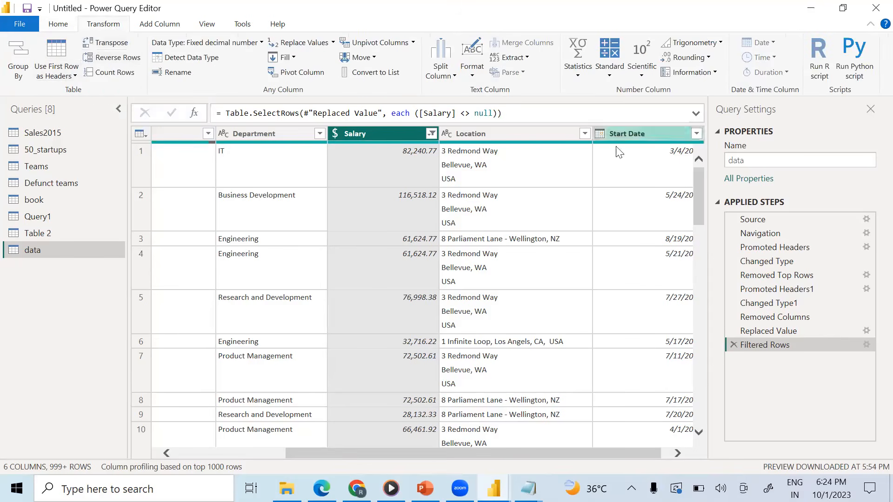
{"action": "right_click", "coordinate": [621, 134]}
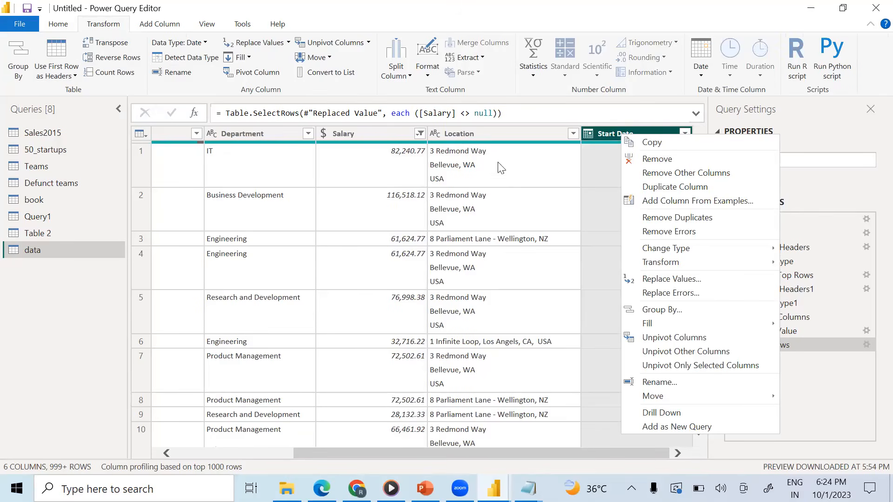
{"action": "left_click", "coordinate": [463, 135]}
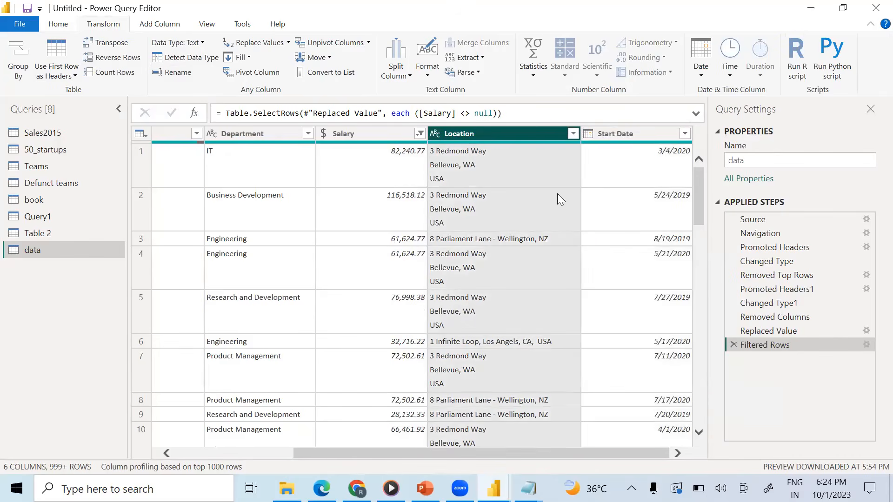
{"action": "left_click", "coordinate": [360, 136]}
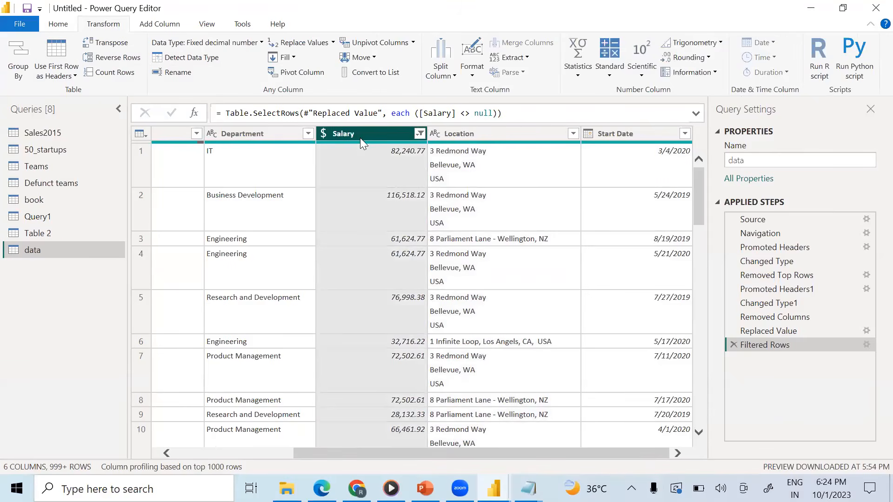
{"action": "scroll", "coordinate": [404, 248], "scroll_direction": "down", "scroll_amount": 4}
{"action": "scroll", "coordinate": [400, 247], "scroll_direction": "up", "scroll_amount": 4}
- Filter the Gender column of the data query to exclude null values, keeping Female and Male, and recheck its filter selection
{"action": "left_click_drag", "start_coordinate": [348, 451], "coordinate": [211, 427]}
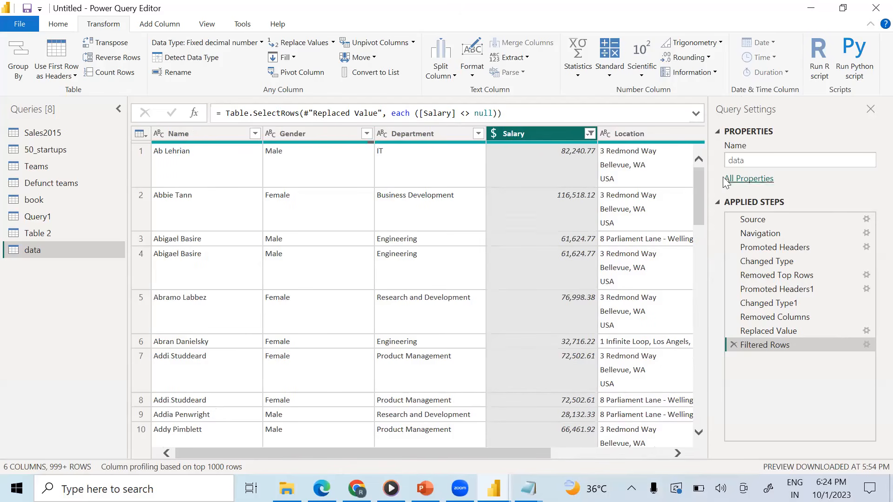
{"action": "left_click", "coordinate": [300, 137]}
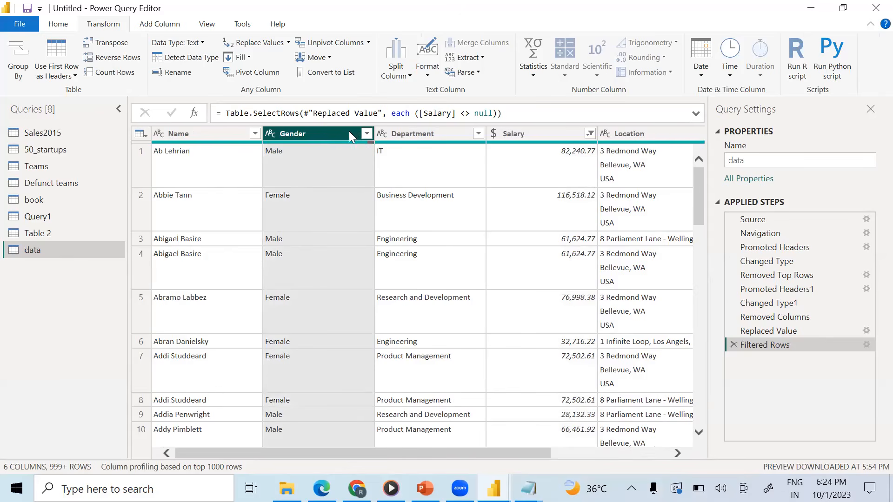
{"action": "scroll", "coordinate": [316, 194], "scroll_direction": "down", "scroll_amount": 5}
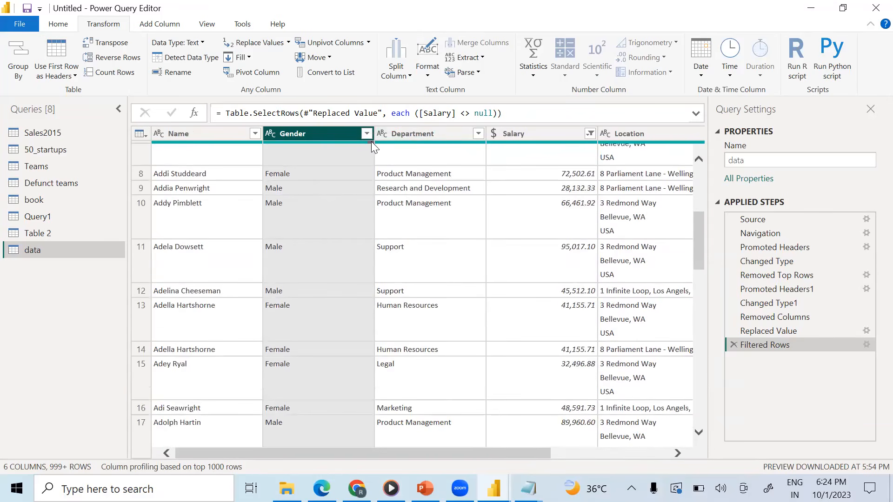
{"action": "mouse_move", "coordinate": [371, 144]}
{"action": "left_click", "coordinate": [366, 135]}
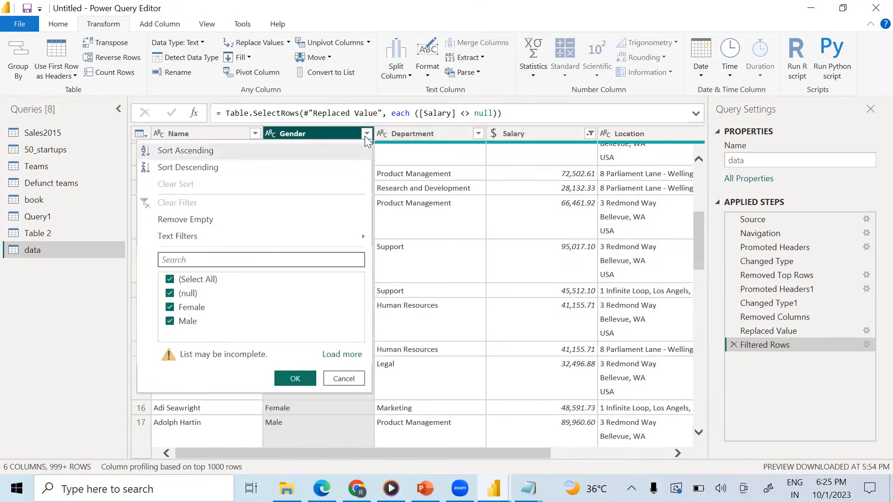
{"action": "left_click", "coordinate": [170, 293]}
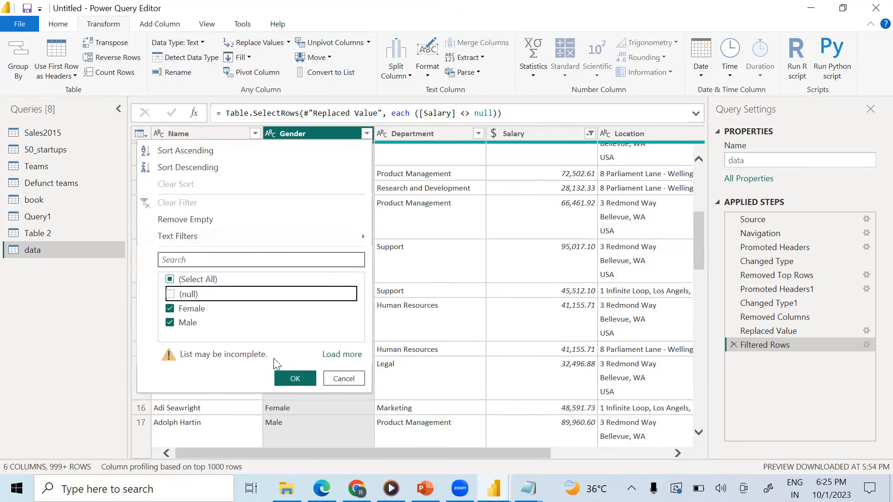
{"action": "left_click", "coordinate": [294, 378]}
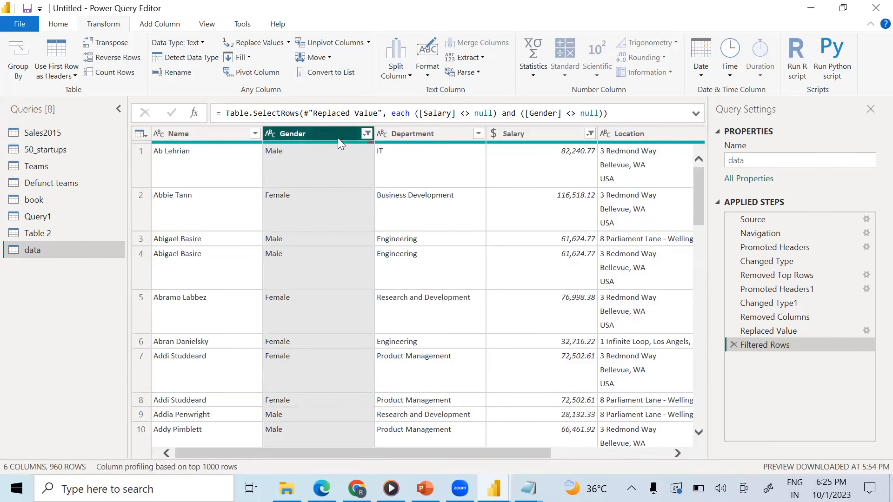
{"action": "left_click", "coordinate": [367, 134]}
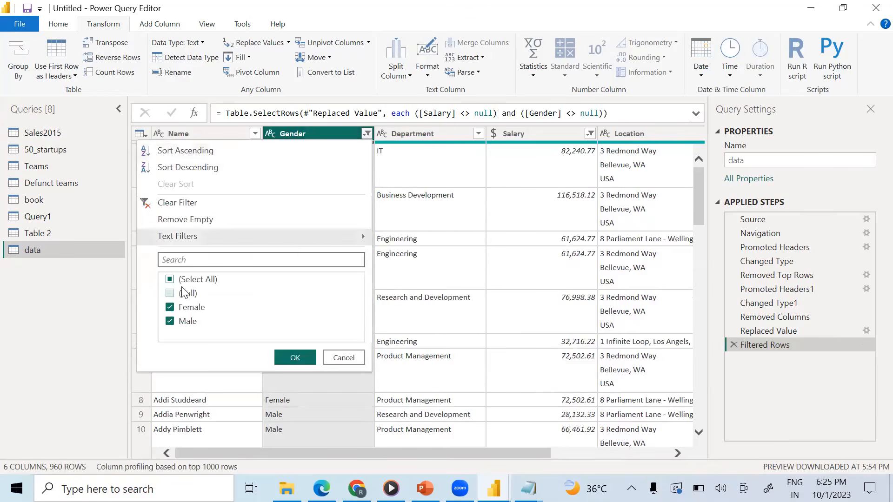
{"action": "left_click", "coordinate": [302, 132]}
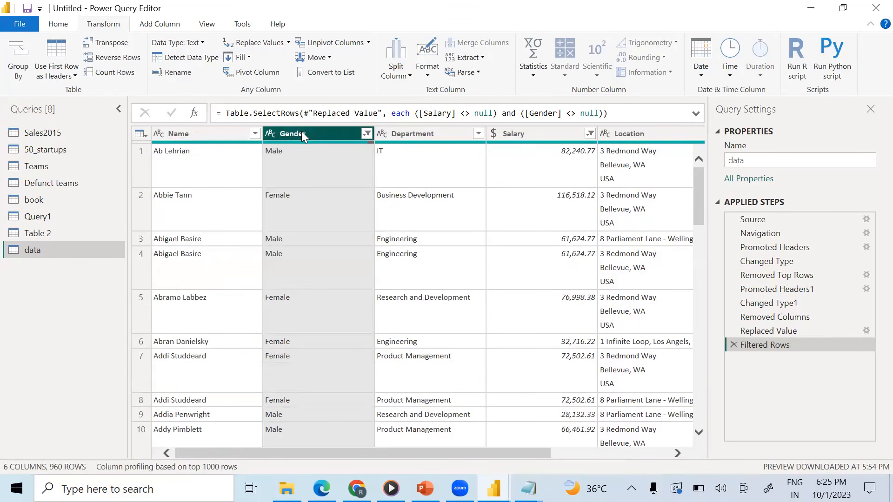
{"action": "mouse_move", "coordinate": [369, 142]}
{"action": "left_click_drag", "start_coordinate": [485, 454], "coordinate": [454, 439]}
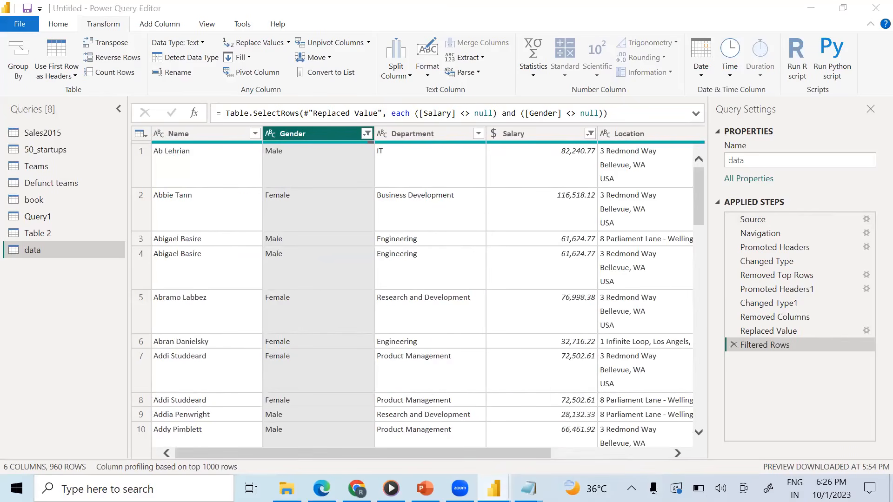
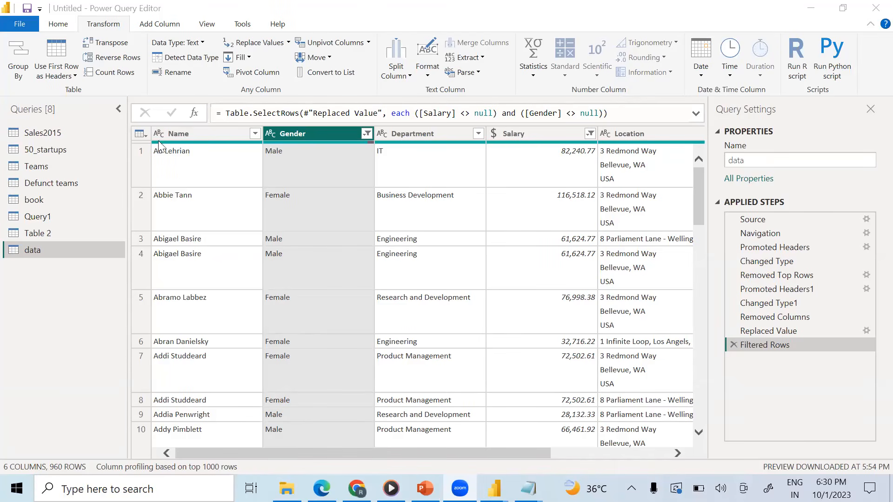
{"action": "left_click", "coordinate": [96, 326]}
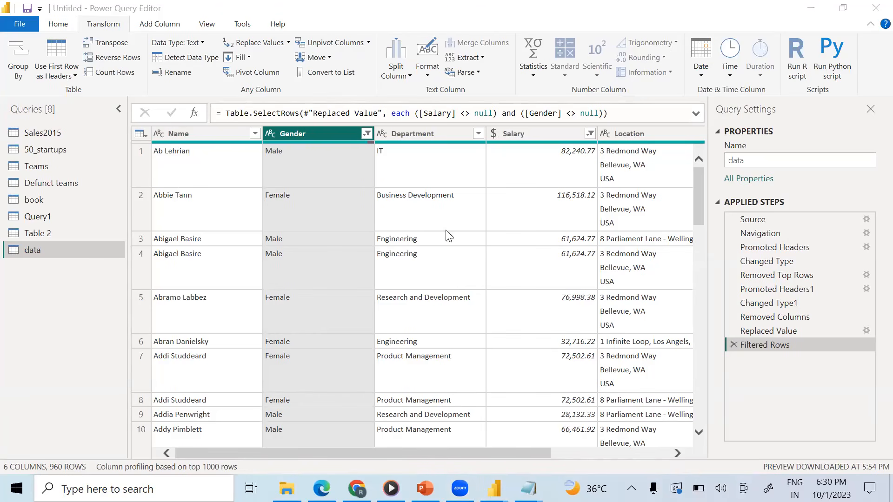
{"action": "left_click_drag", "start_coordinate": [433, 451], "coordinate": [383, 464]}
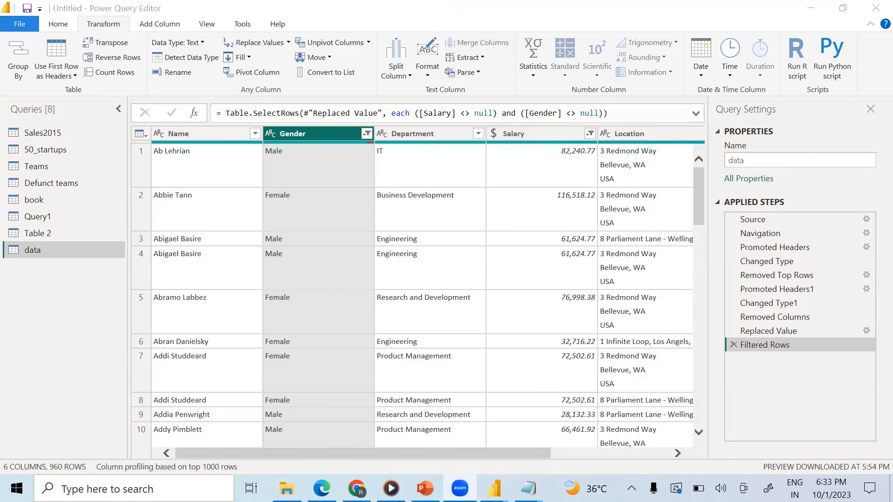
{"action": "left_click", "coordinate": [15, 311]}
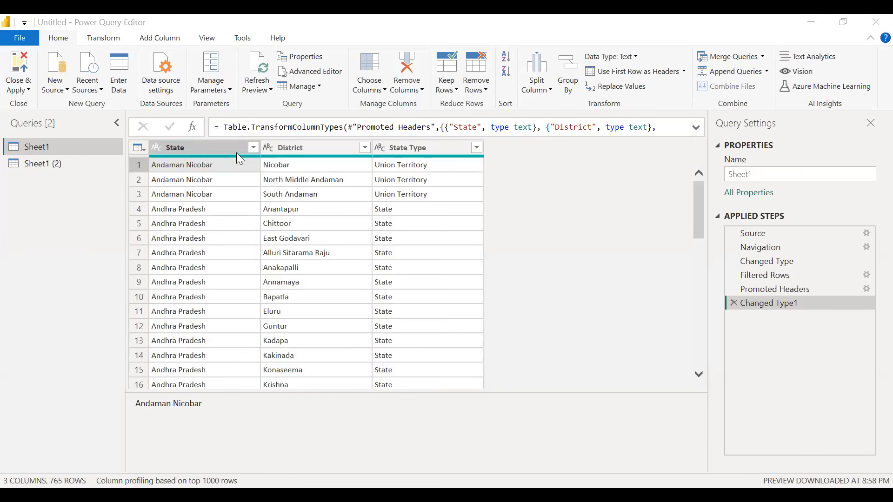
- Examine the State column's filter values and the matching State and District entries in the Sheet1 query
{"action": "left_click", "coordinate": [254, 147]}
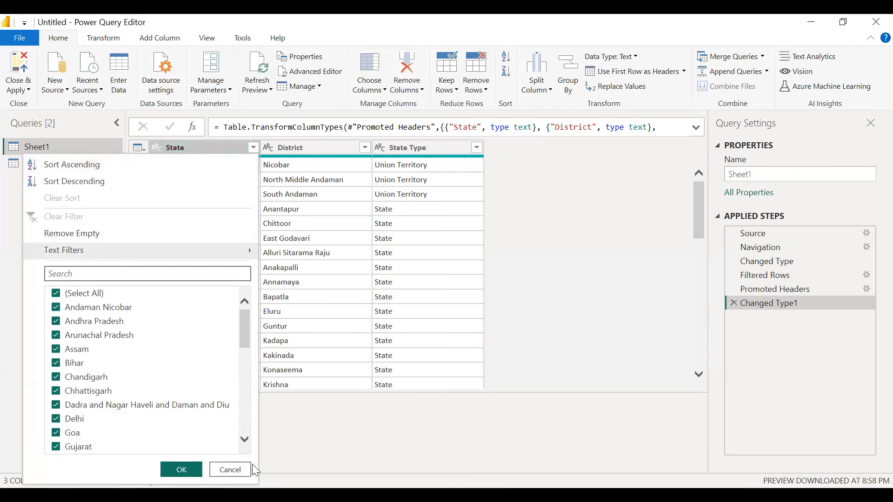
{"action": "left_click", "coordinate": [229, 470]}
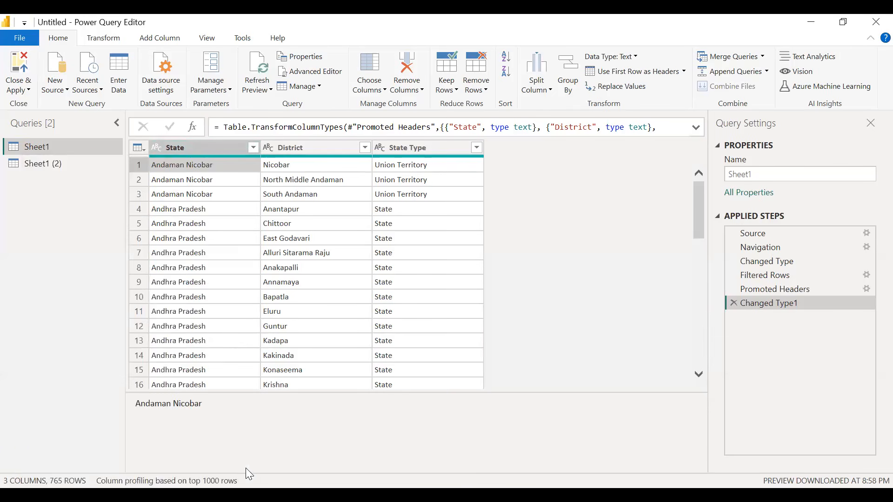
{"action": "left_click", "coordinate": [131, 72]}
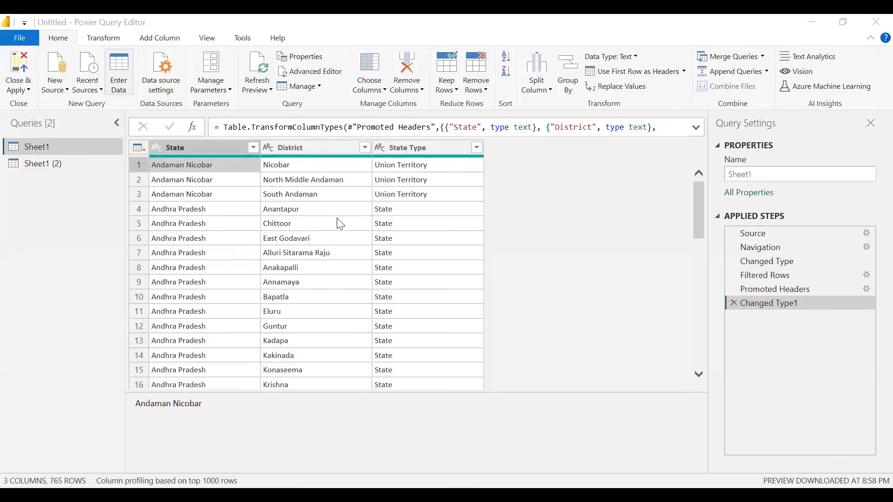
{"action": "left_click", "coordinate": [253, 148]}
{"action": "left_click", "coordinate": [303, 194]}
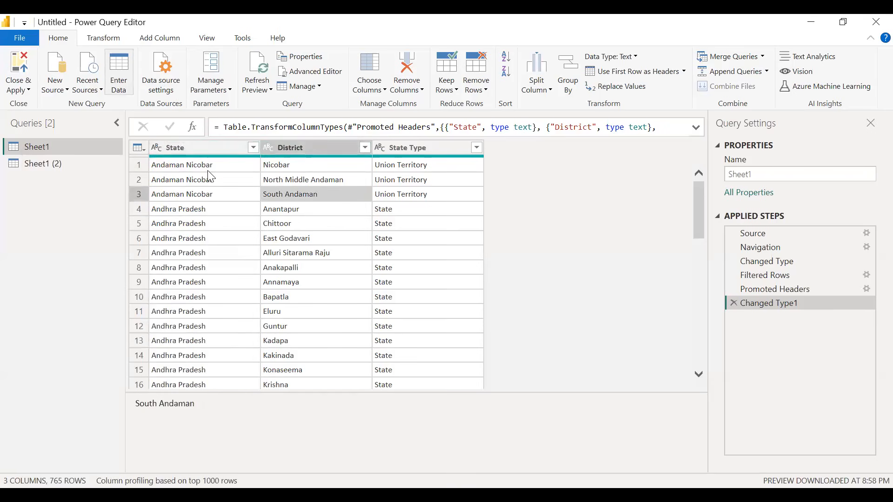
{"action": "left_click", "coordinate": [208, 172]}
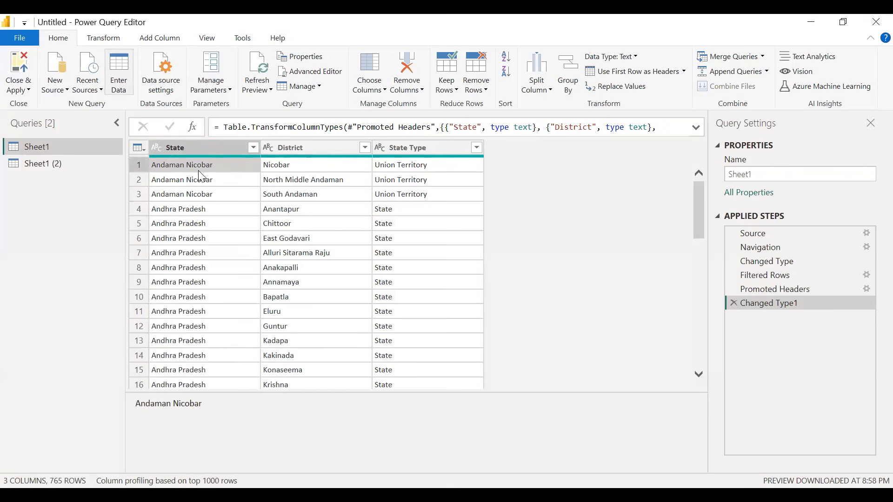
{"action": "left_click", "coordinate": [284, 165]}
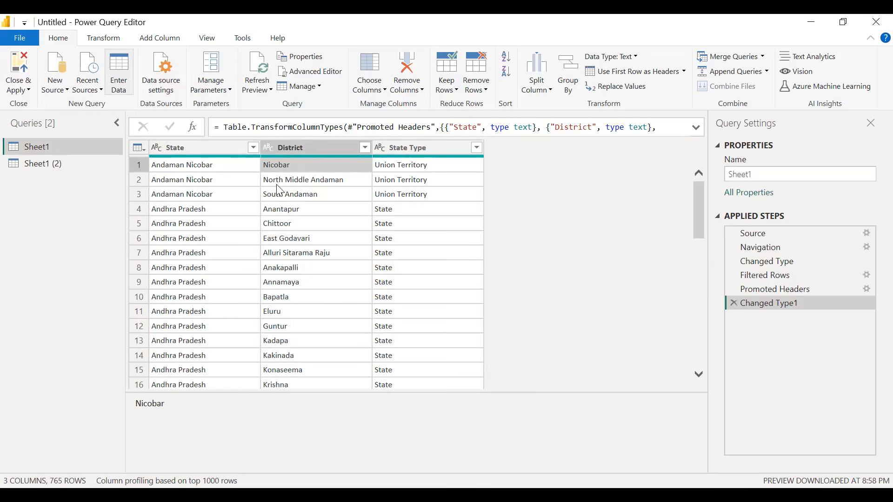
{"action": "left_click", "coordinate": [242, 183]}
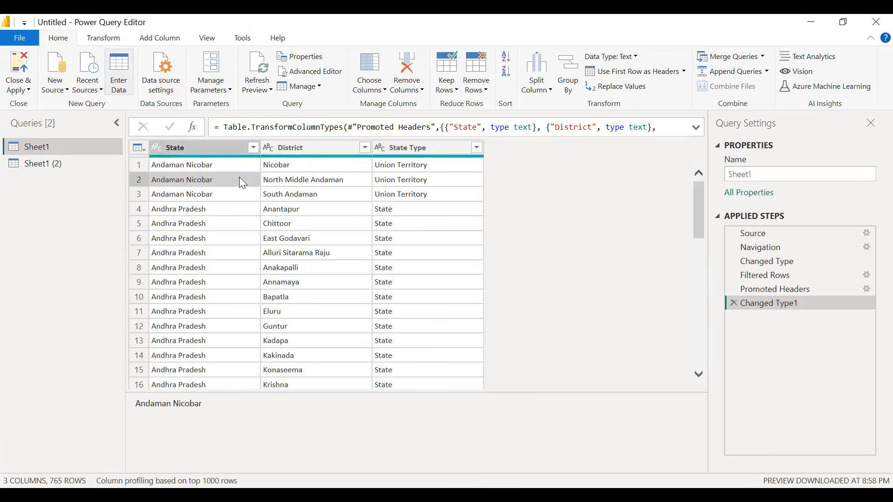
{"action": "left_click", "coordinate": [254, 149]}
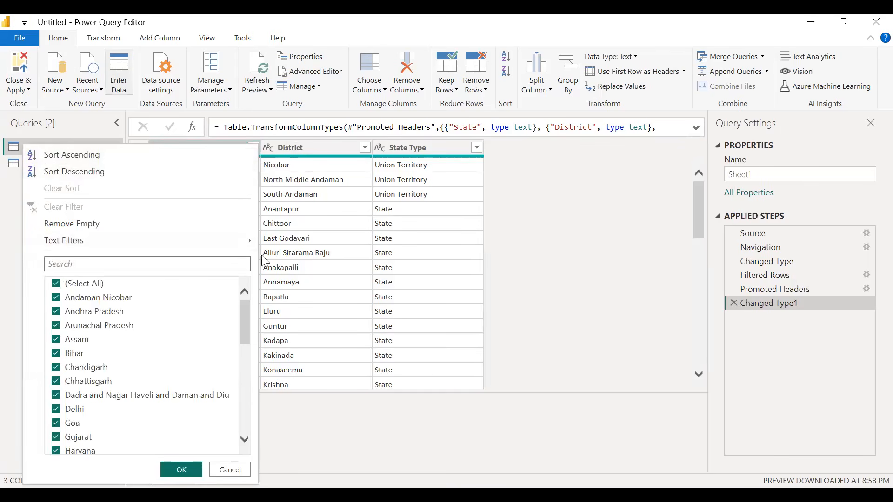
{"action": "left_click", "coordinate": [286, 254]}
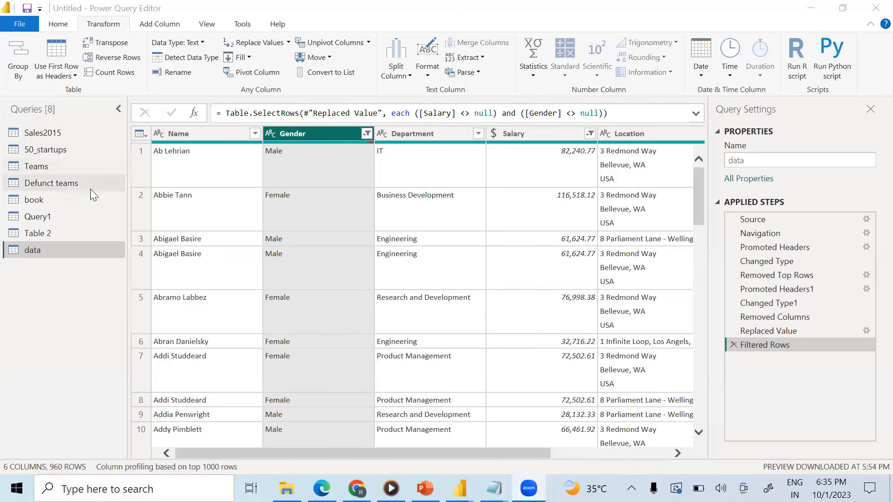
- Look through the Sales2015 query's columns and open the 50_startups query
{"action": "left_click", "coordinate": [45, 149]}
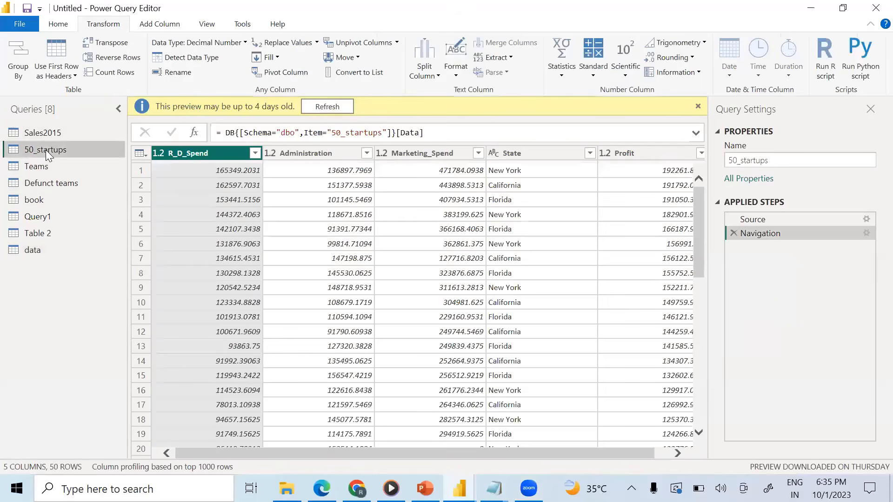
{"action": "left_click", "coordinate": [46, 126]}
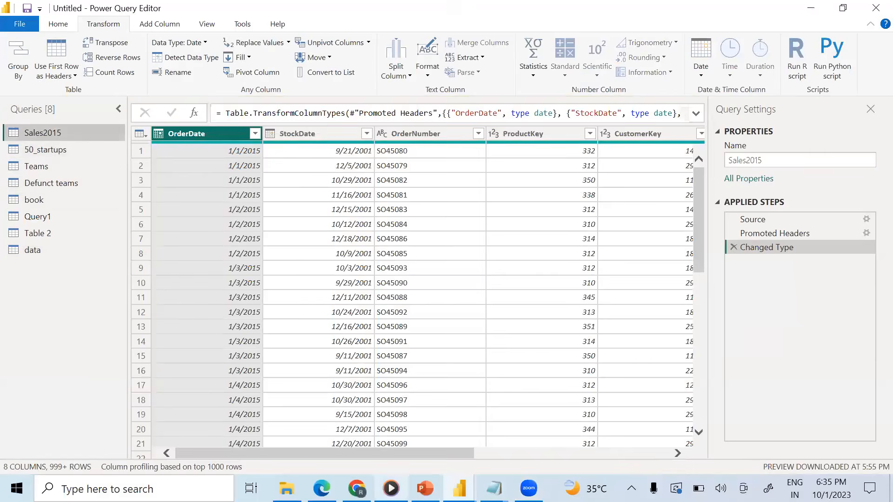
{"action": "left_click_drag", "start_coordinate": [409, 456], "coordinate": [601, 450]}
{"action": "left_click", "coordinate": [60, 149]}
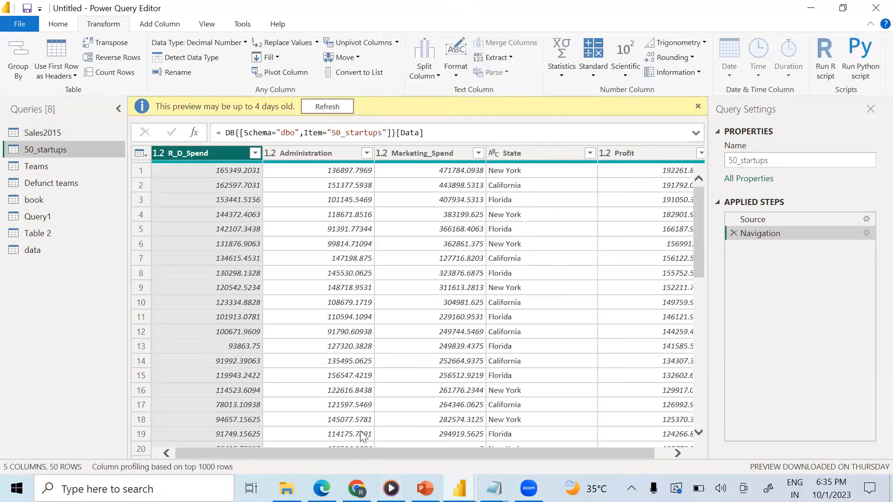
{"action": "left_click_drag", "start_coordinate": [385, 454], "coordinate": [432, 458]}
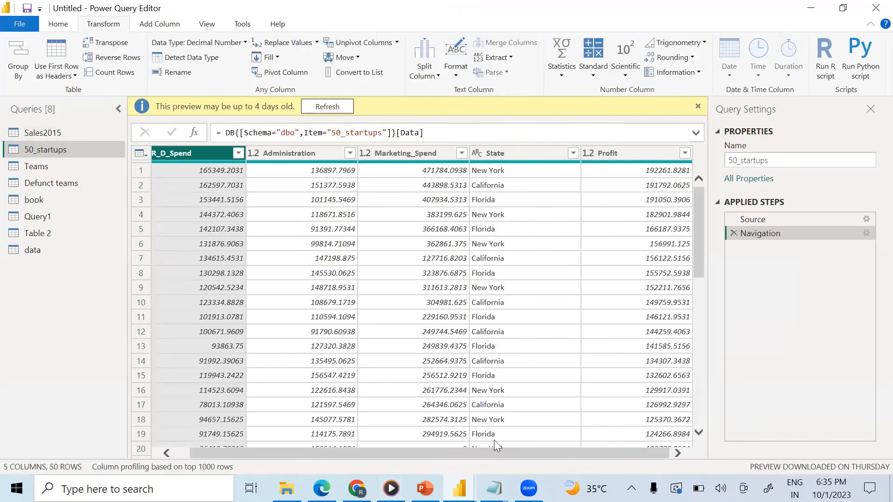
- Change the data type of the Marketing_Spend and Profit columns in 50_startups to Fixed decimal number
{"action": "left_click", "coordinate": [624, 154]}
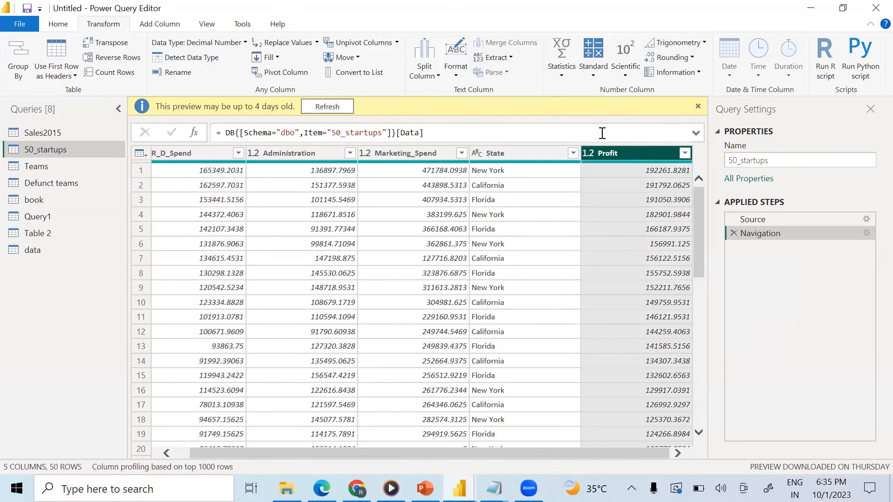
{"action": "left_click", "coordinate": [381, 152]}
{"action": "left_click", "coordinate": [365, 153]}
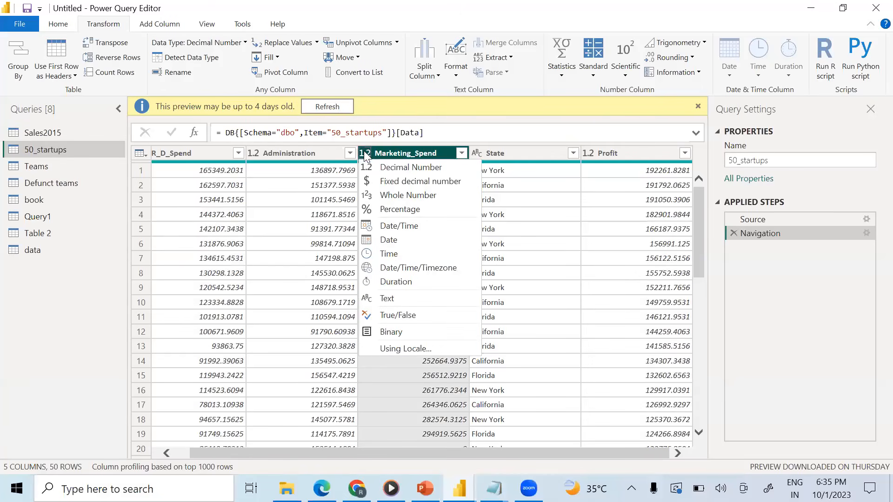
{"action": "left_click", "coordinate": [376, 182]}
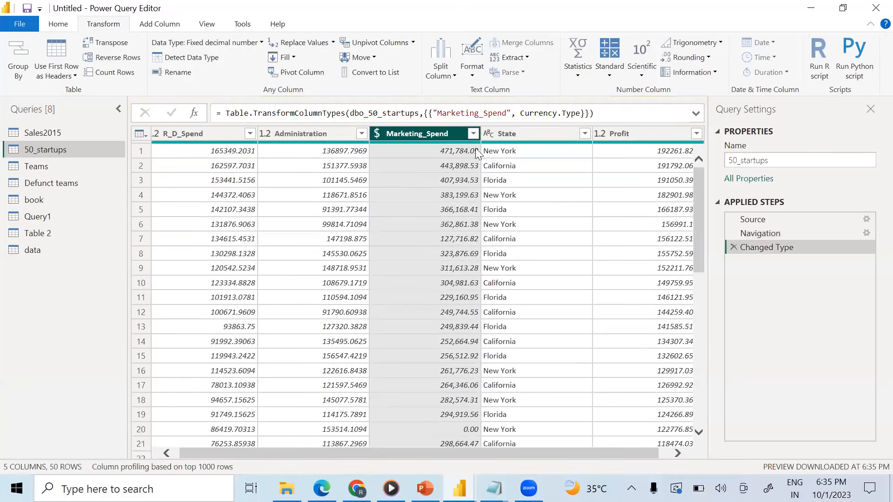
{"action": "left_click", "coordinate": [603, 135]}
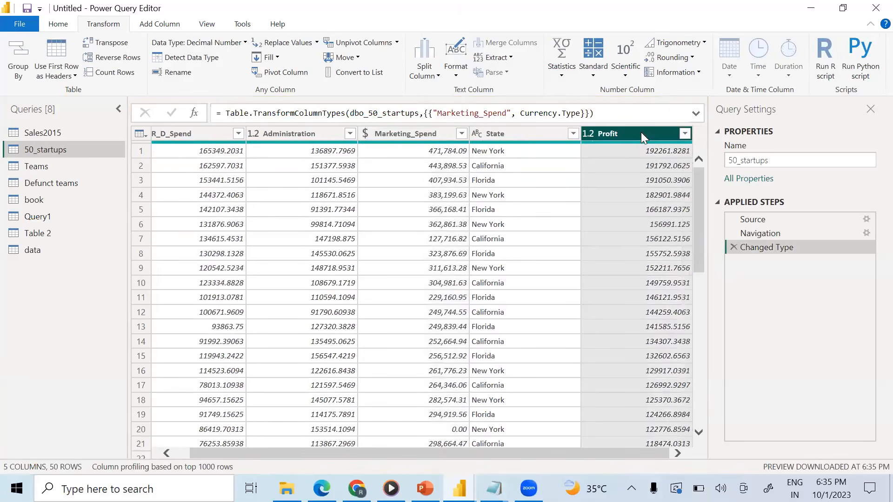
{"action": "left_click", "coordinate": [589, 135]}
{"action": "left_click", "coordinate": [598, 163]}
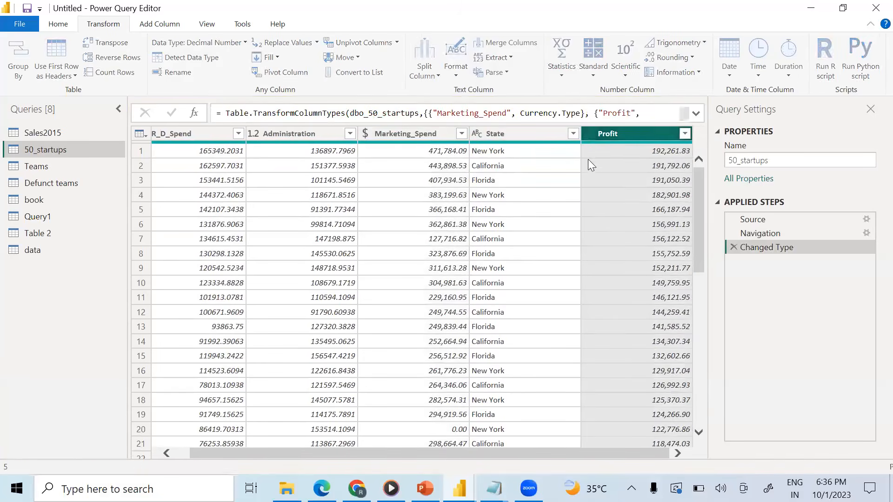
- Change the data type of the Administration and R_D_Spend columns to Fixed decimal number
{"action": "left_click", "coordinate": [257, 133]}
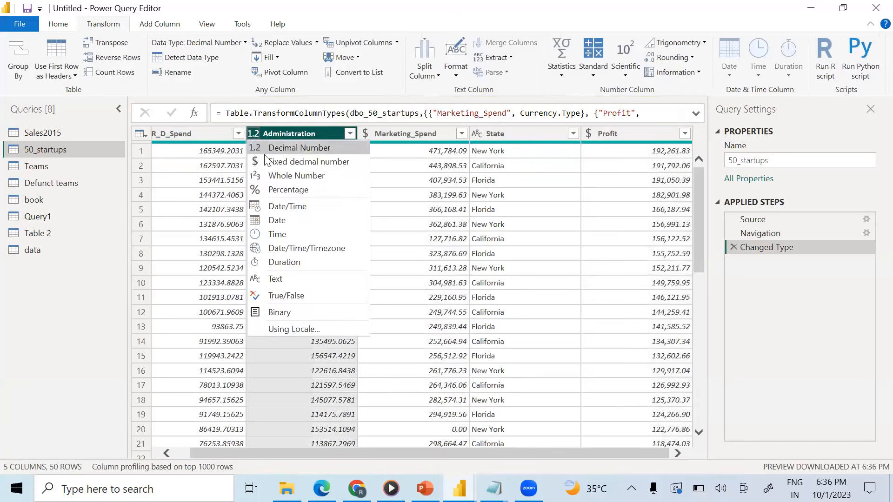
{"action": "left_click", "coordinate": [274, 164]}
{"action": "left_click", "coordinate": [155, 133]}
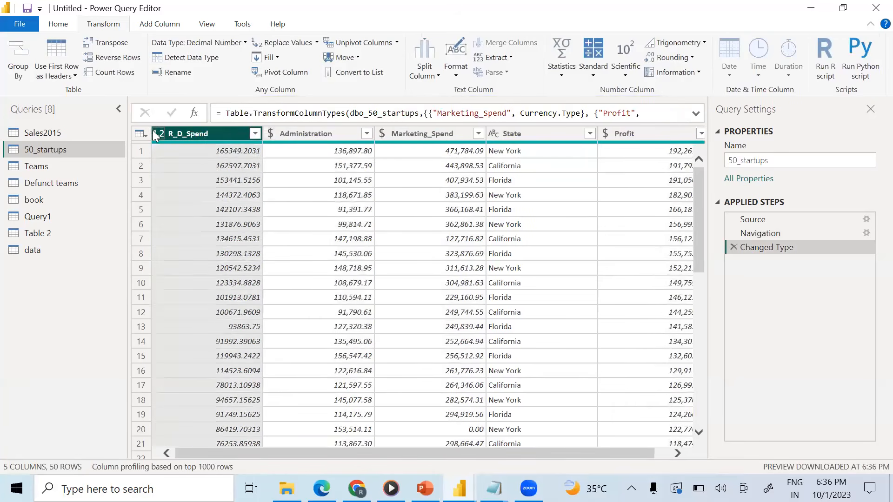
{"action": "left_click", "coordinate": [171, 161]}
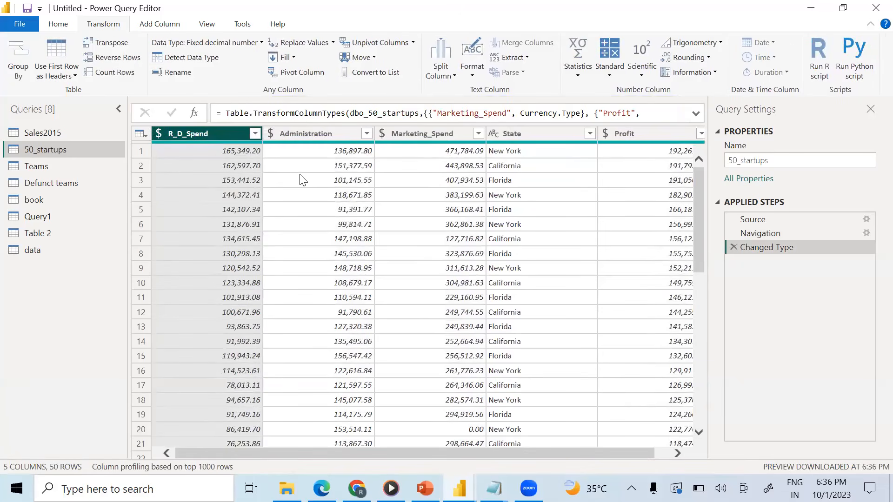
- Look through the Teams query's columns and their data types, and open the Defunct teams query
{"action": "left_click", "coordinate": [55, 167]}
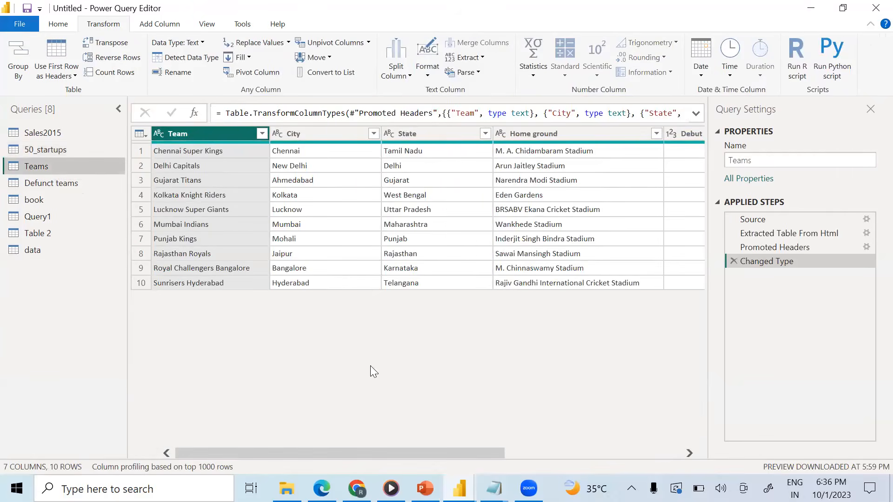
{"action": "left_click_drag", "start_coordinate": [462, 453], "coordinate": [712, 455]}
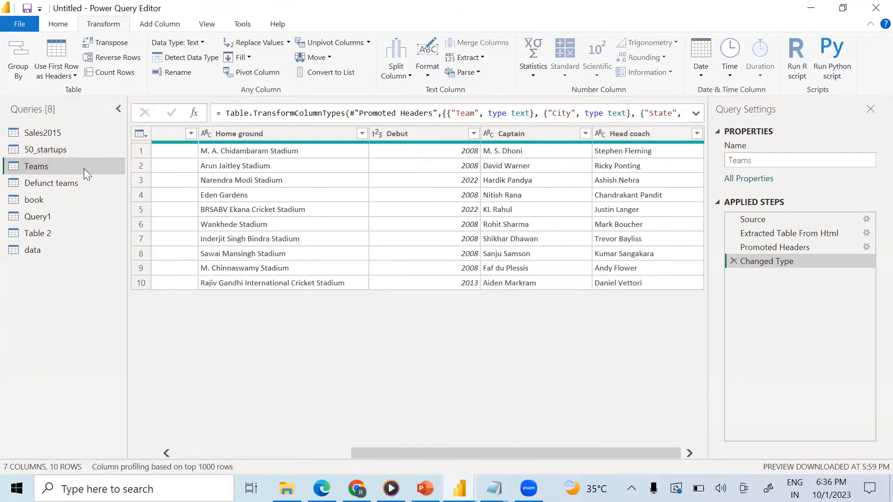
{"action": "left_click", "coordinate": [50, 179]}
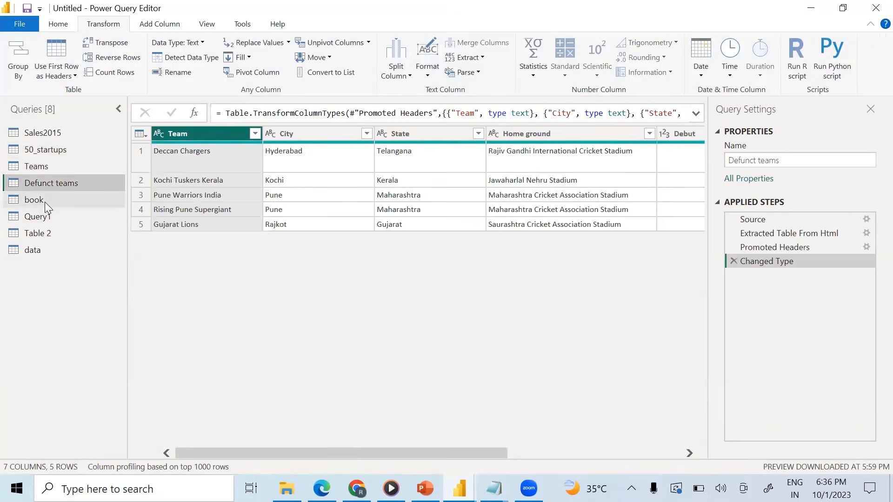
- Change the data type of the book query's price column to Fixed decimal number
{"action": "left_click", "coordinate": [37, 198]}
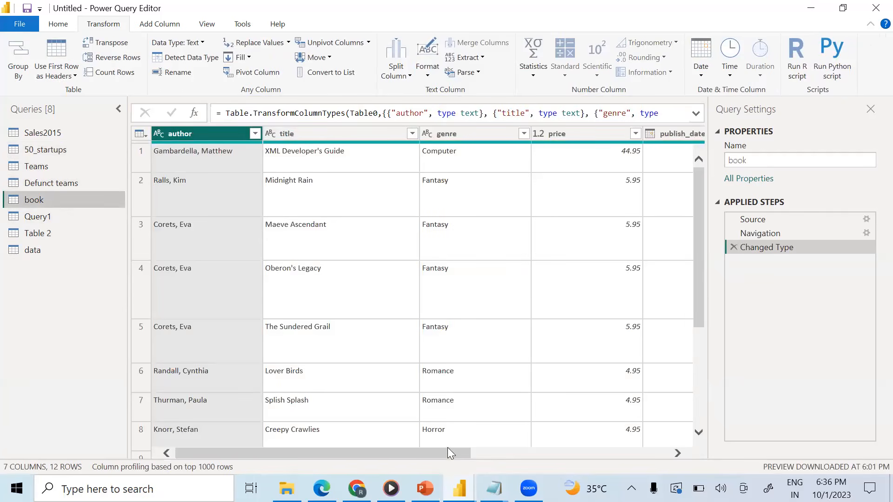
{"action": "left_click_drag", "start_coordinate": [461, 452], "coordinate": [607, 450]}
{"action": "left_click", "coordinate": [271, 131]}
{"action": "left_click", "coordinate": [274, 145]}
{"action": "left_click", "coordinate": [273, 134]}
{"action": "left_click", "coordinate": [284, 160]}
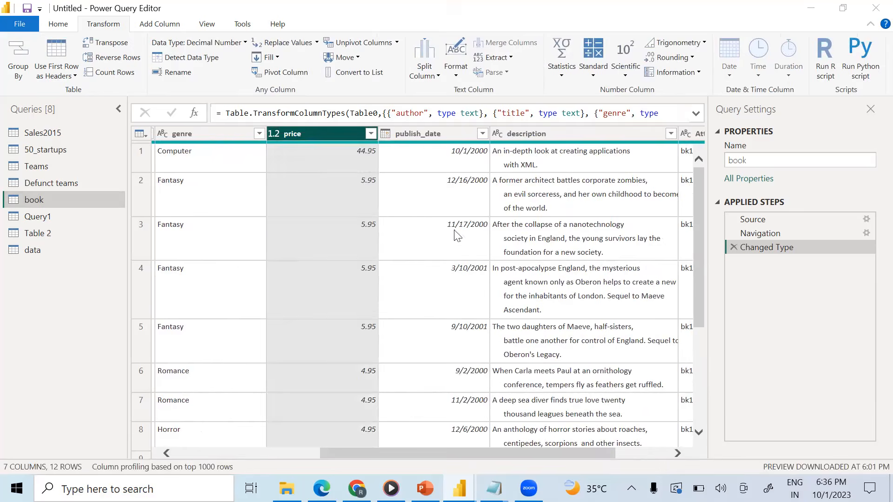
{"action": "left_click", "coordinate": [483, 274]}
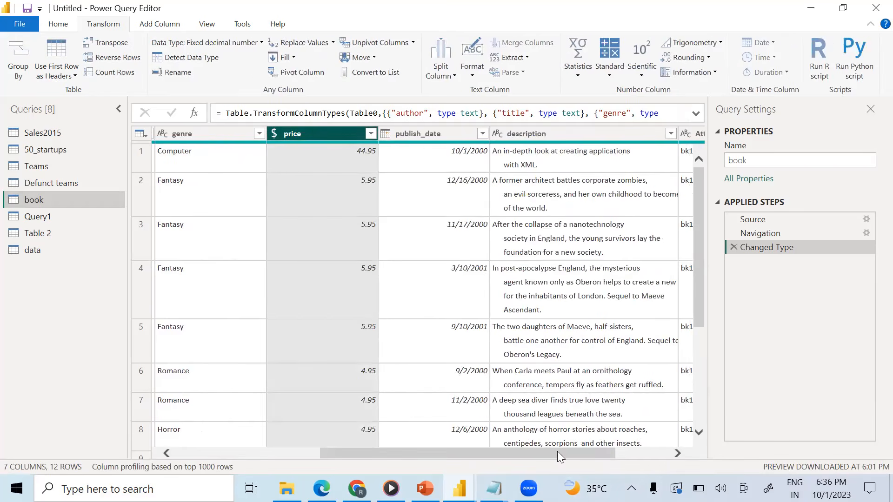
{"action": "left_click_drag", "start_coordinate": [557, 451], "coordinate": [663, 458]}
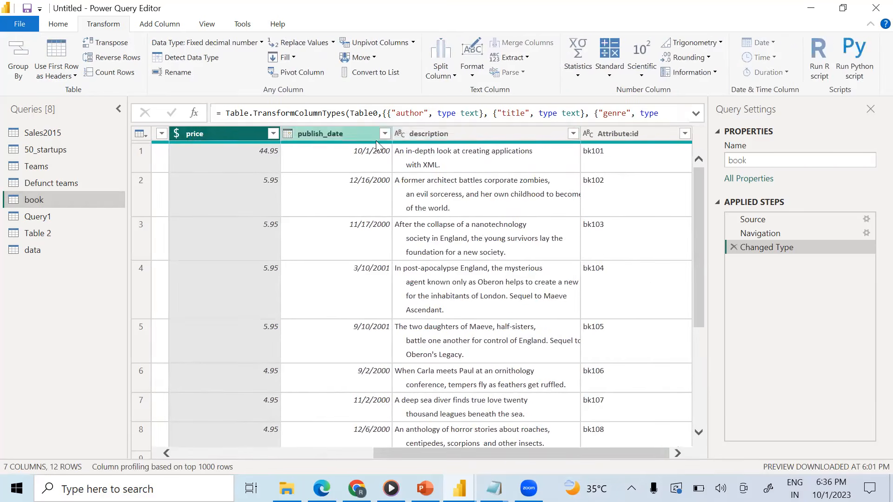
- Change the data type of the ReleaseDate column in Query1 to Date
{"action": "left_click", "coordinate": [70, 220]}
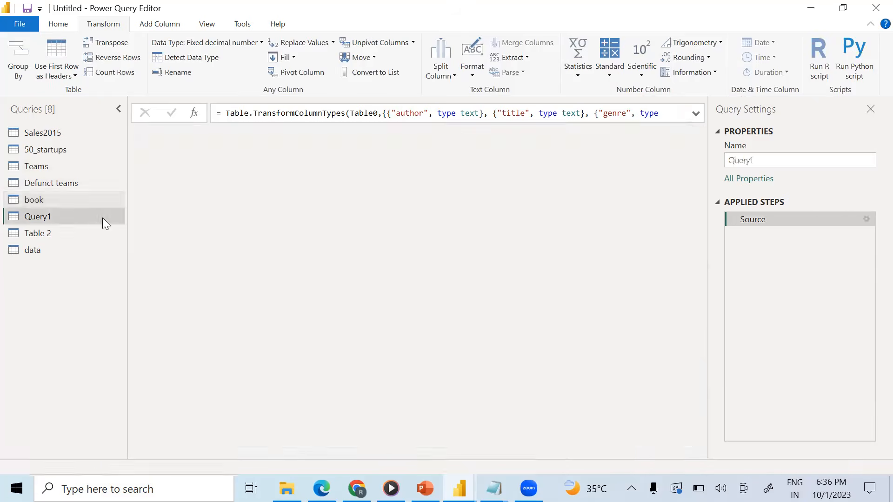
{"action": "left_click_drag", "start_coordinate": [408, 453], "coordinate": [452, 454]}
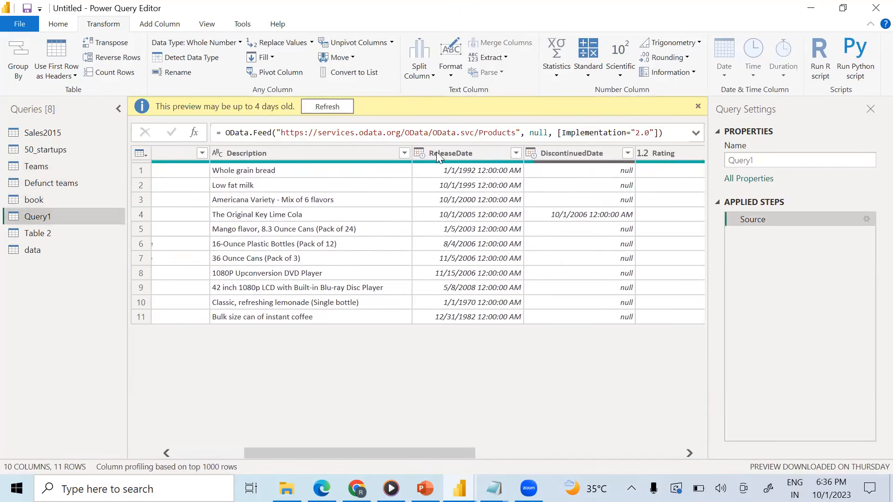
{"action": "left_click", "coordinate": [418, 151]}
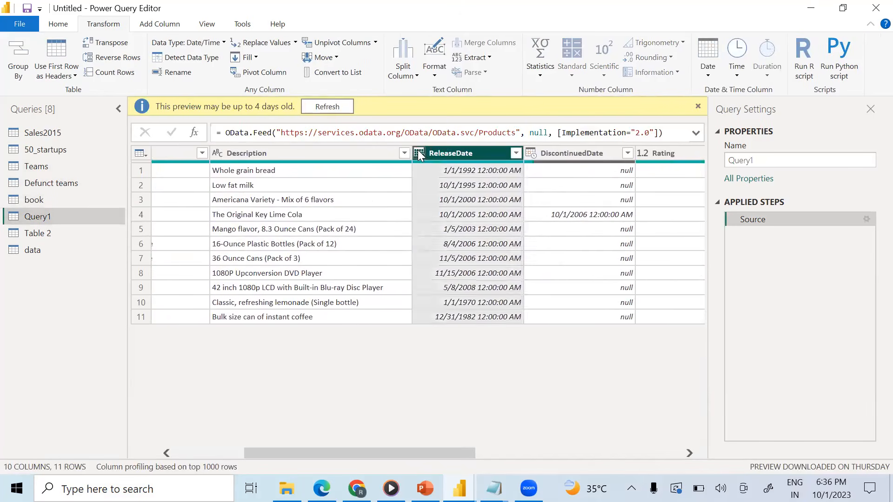
{"action": "left_click", "coordinate": [441, 239]}
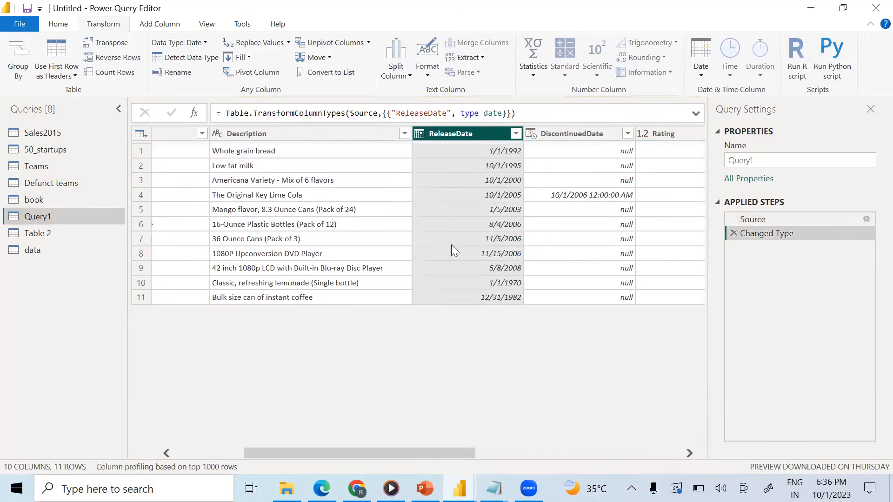
- Drill into the first row's ProductDetail record in Query1 and delete the applied step this adds
{"action": "left_click_drag", "start_coordinate": [452, 456], "coordinate": [567, 454]}
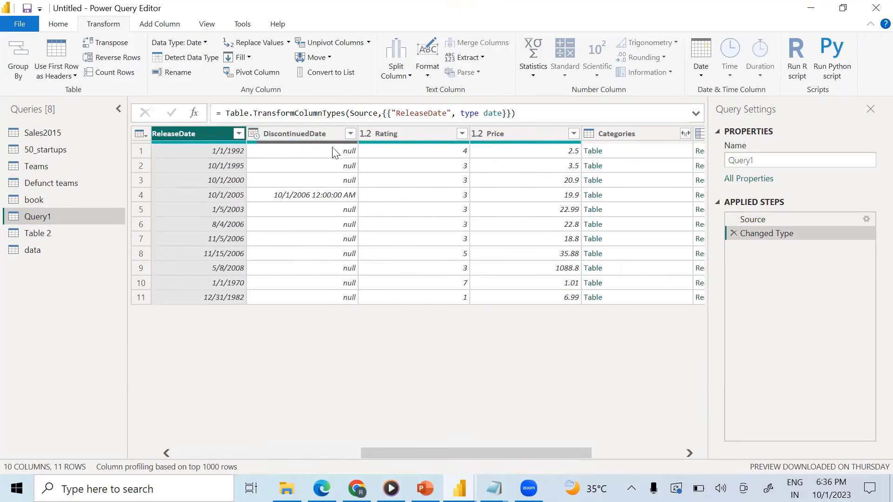
{"action": "left_click_drag", "start_coordinate": [520, 455], "coordinate": [574, 454]}
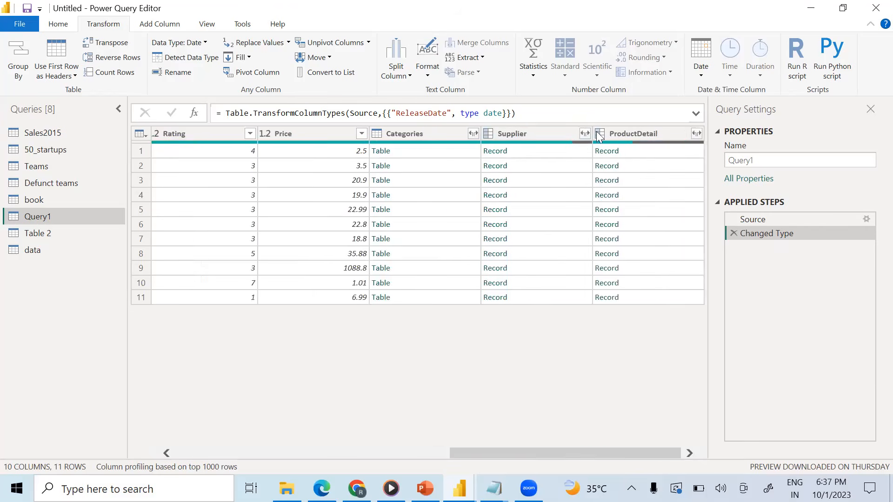
{"action": "left_click", "coordinate": [612, 151]}
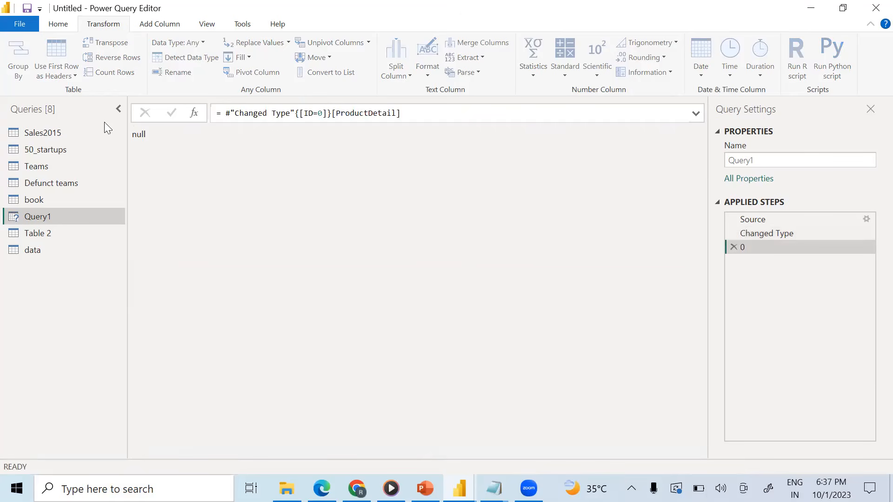
{"action": "left_click", "coordinate": [118, 110]}
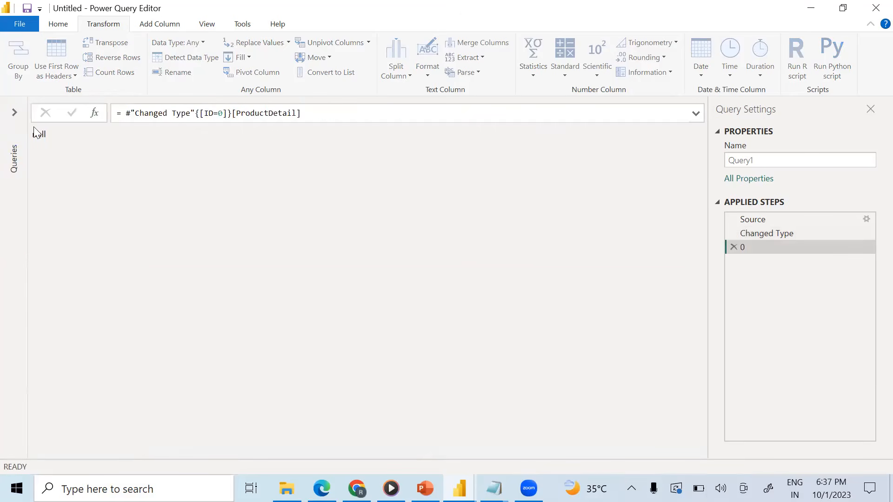
{"action": "left_click", "coordinate": [14, 112]}
{"action": "left_click", "coordinate": [733, 246]}
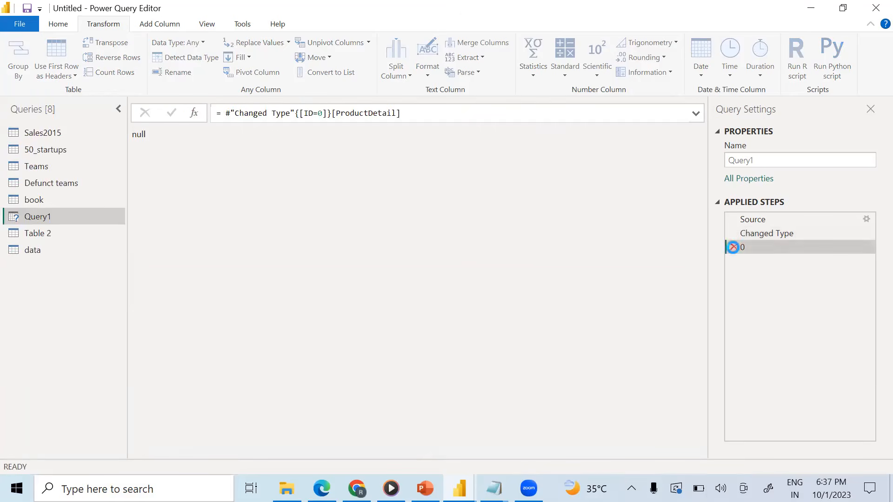
- Remove the ProductDetail, Supplier and Categories columns from Query1
{"action": "left_click", "coordinate": [544, 453]}
{"action": "right_click", "coordinate": [625, 139]}
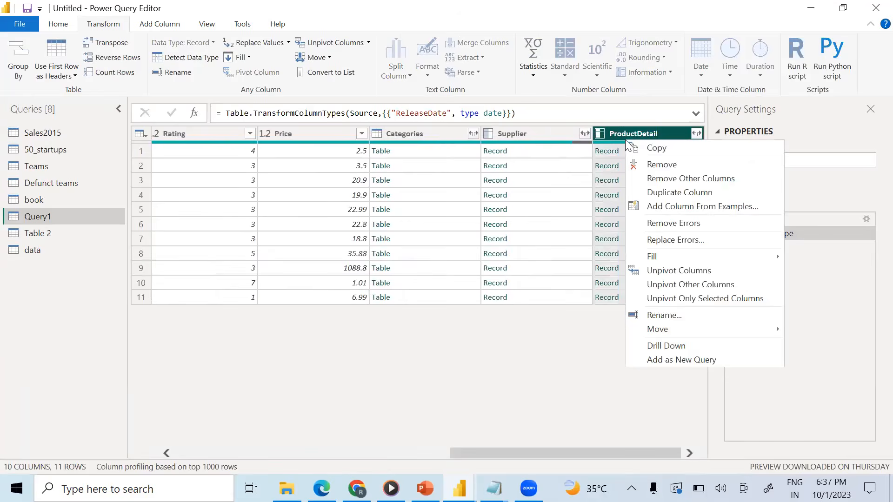
{"action": "left_click", "coordinate": [651, 164]}
{"action": "right_click", "coordinate": [622, 134]}
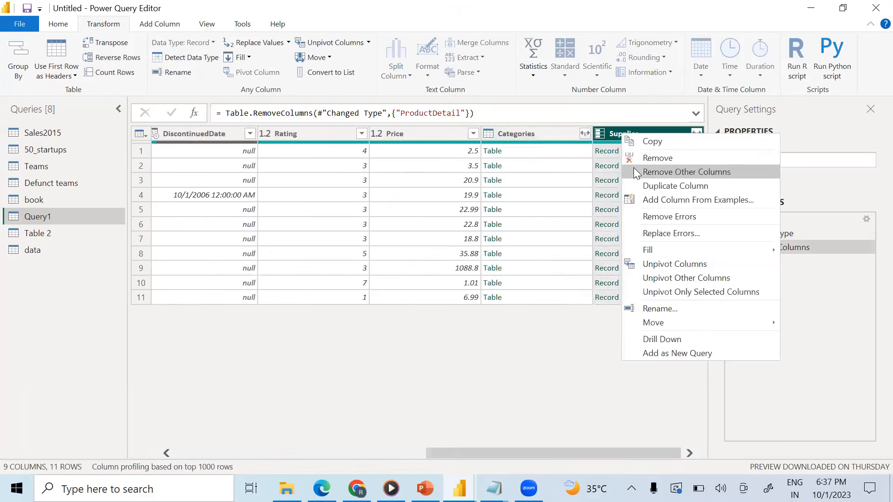
{"action": "left_click", "coordinate": [628, 157]}
{"action": "right_click", "coordinate": [616, 135]}
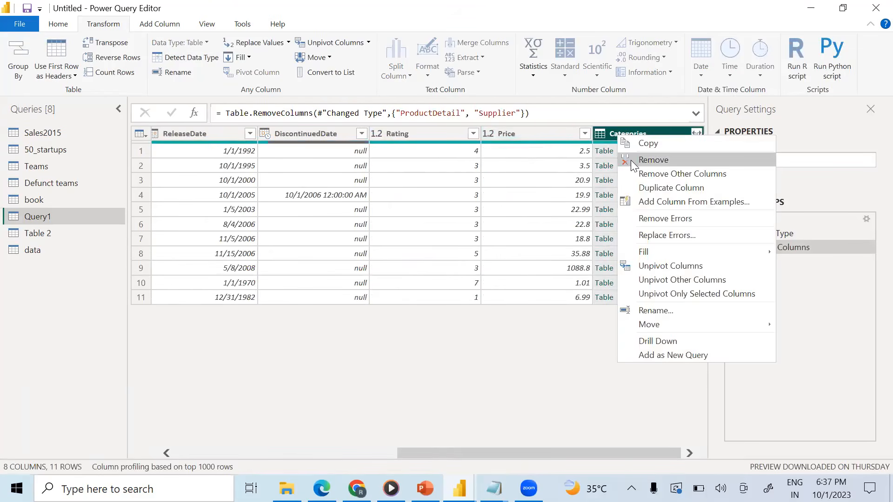
{"action": "left_click", "coordinate": [631, 159]}
- In the Table 2 query, rename Column1 to "Name of the Book" and Column2 to "Rating"
{"action": "left_click", "coordinate": [50, 236]}
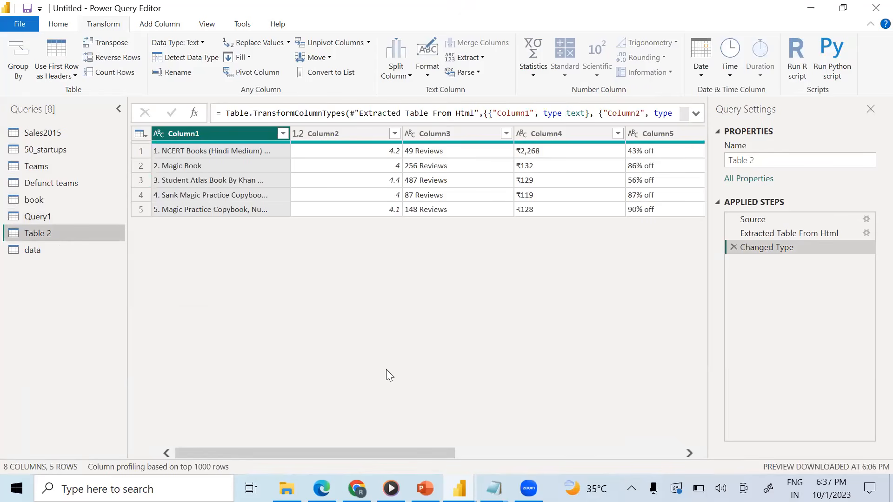
{"action": "left_click_drag", "start_coordinate": [413, 456], "coordinate": [355, 439]}
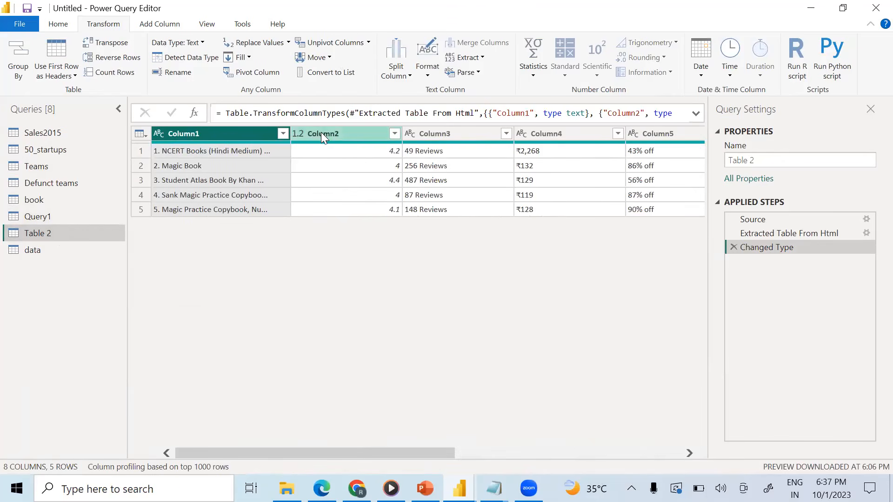
{"action": "double_click", "coordinate": [187, 131]}
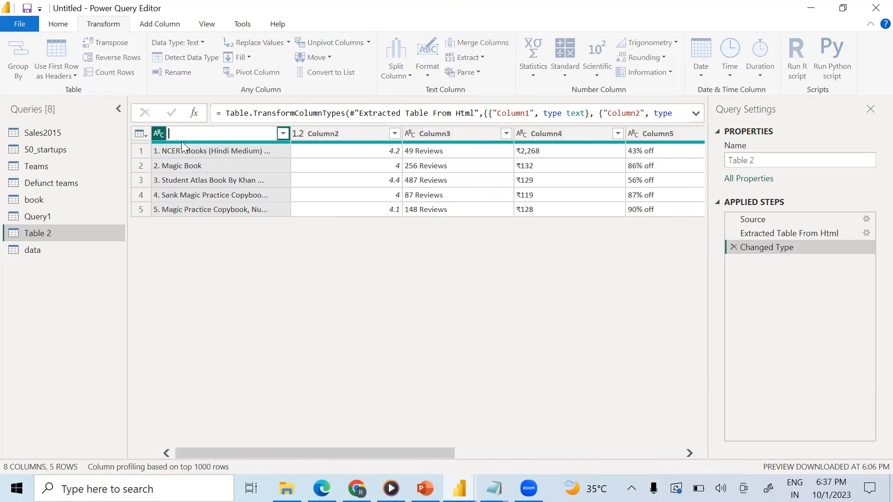
{"action": "type", "text": "Name of the Book"}
{"action": "double_click", "coordinate": [320, 133]}
{"action": "type", "text": "Rat"}
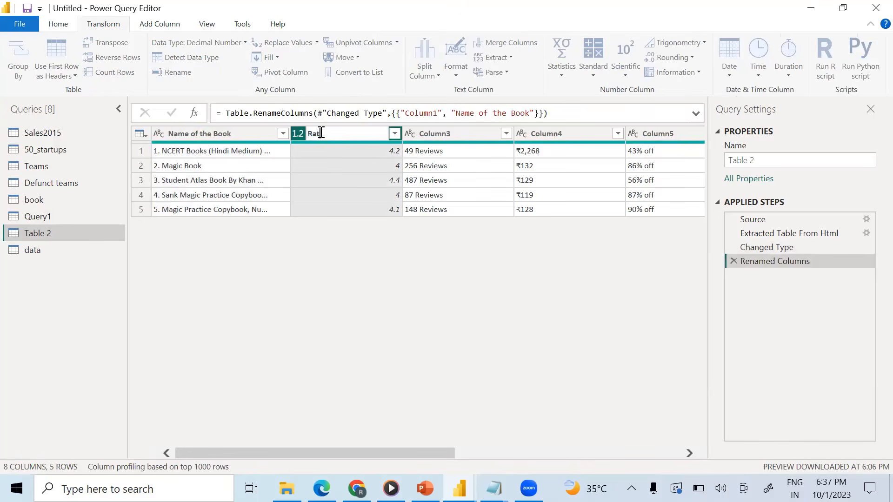
{"action": "type", "text": "ing"}
- Rename Column3 of Table 2 to "Number of Reviews"
{"action": "double_click", "coordinate": [437, 133]}
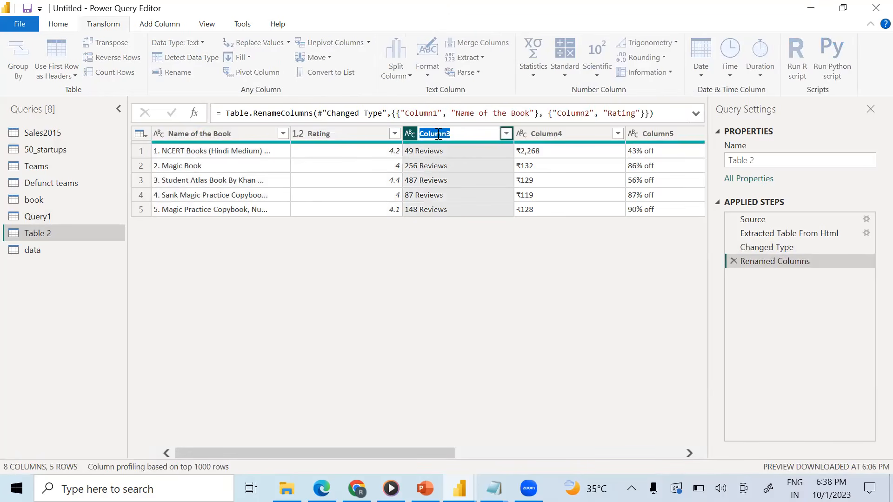
{"action": "type", "text": "Number of Reviews"}
{"action": "key", "text": "Return"}
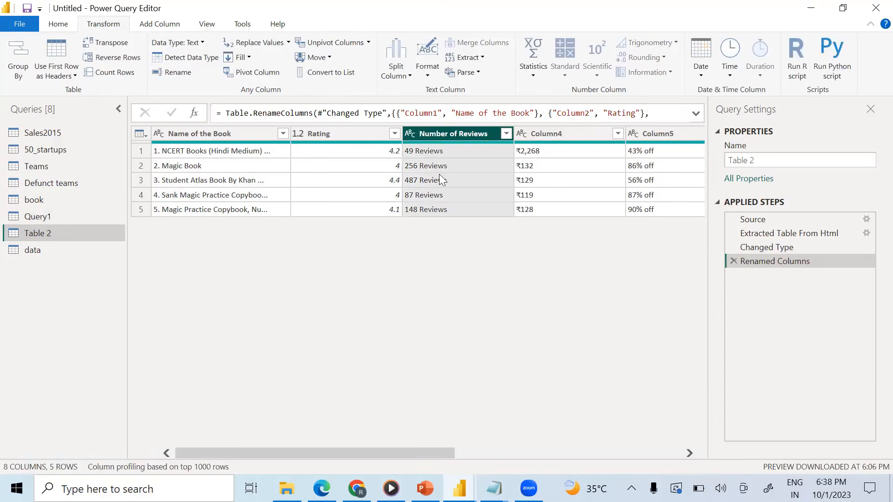
- Replace the text "Reviews" with an empty value in the Number of Reviews column
{"action": "right_click", "coordinate": [441, 133]}
{"action": "left_click", "coordinate": [427, 146]}
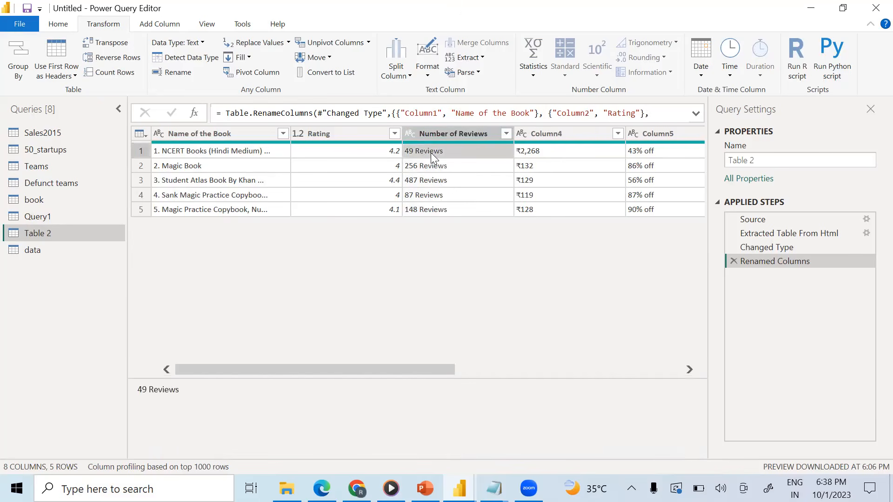
{"action": "right_click", "coordinate": [430, 153]}
{"action": "left_click", "coordinate": [468, 195]}
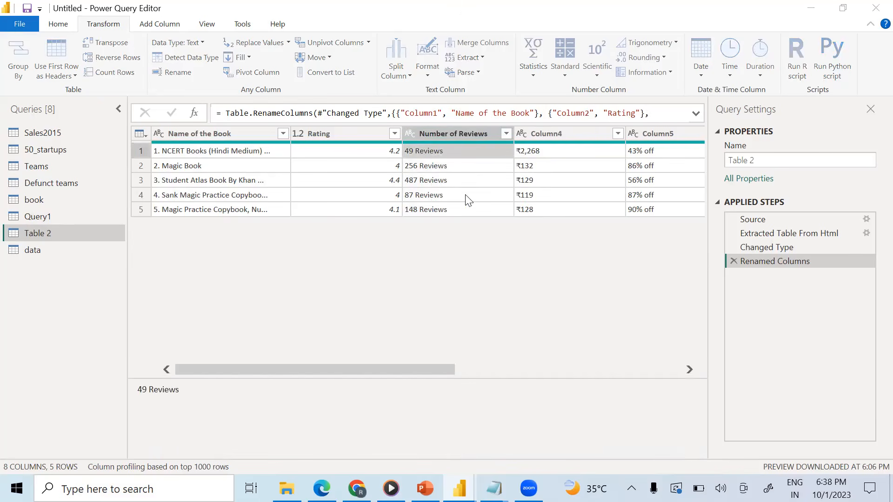
{"action": "left_click", "coordinate": [238, 217]}
{"action": "key", "text": "BackSpace"}
{"action": "key", "text": "BackSpace"}
{"action": "key", "text": "BackSpace"}
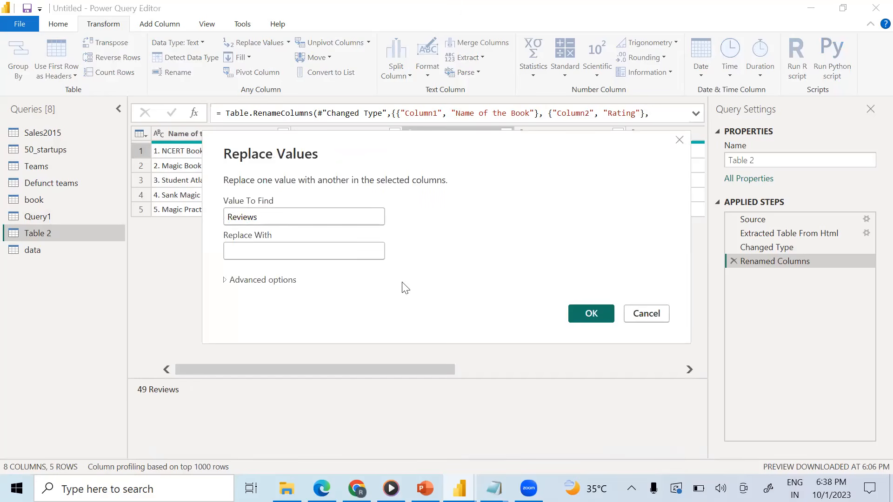
{"action": "left_click", "coordinate": [590, 313]}
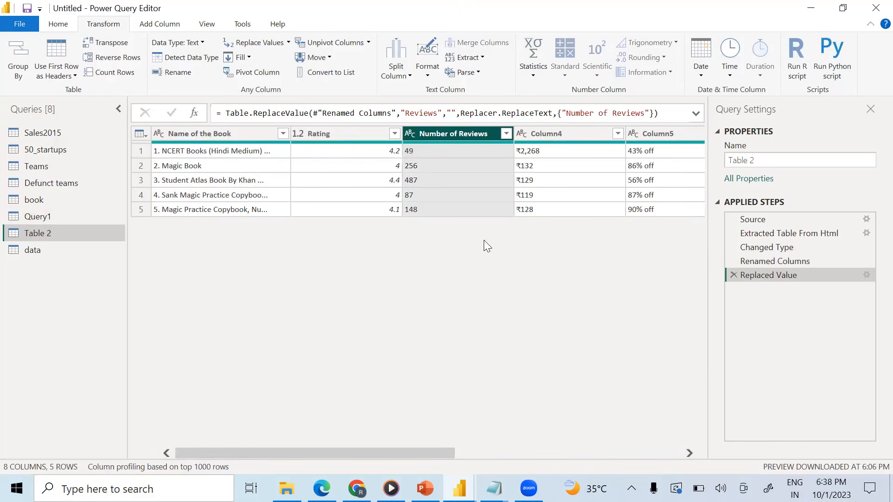
- Rename Column4 of Table 2 to "Price" and Column5 to "Discount"
{"action": "left_click", "coordinate": [538, 134]}
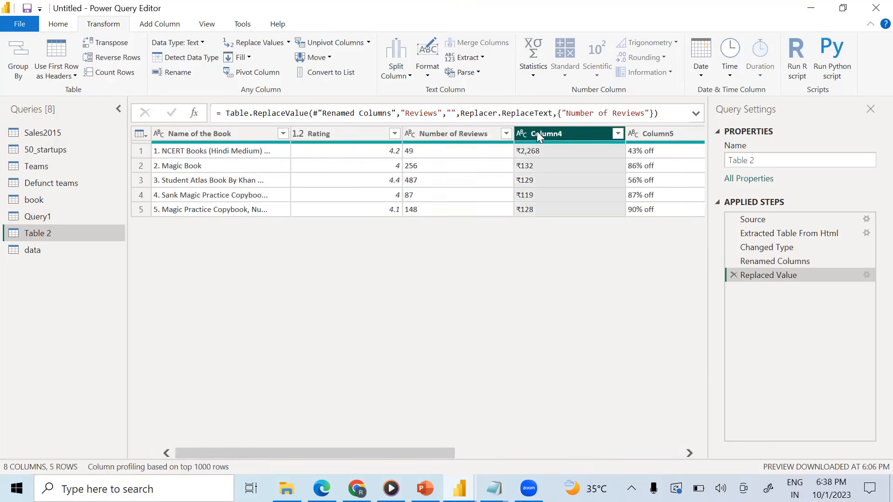
{"action": "double_click", "coordinate": [552, 133]}
{"action": "type", "text": "P"}
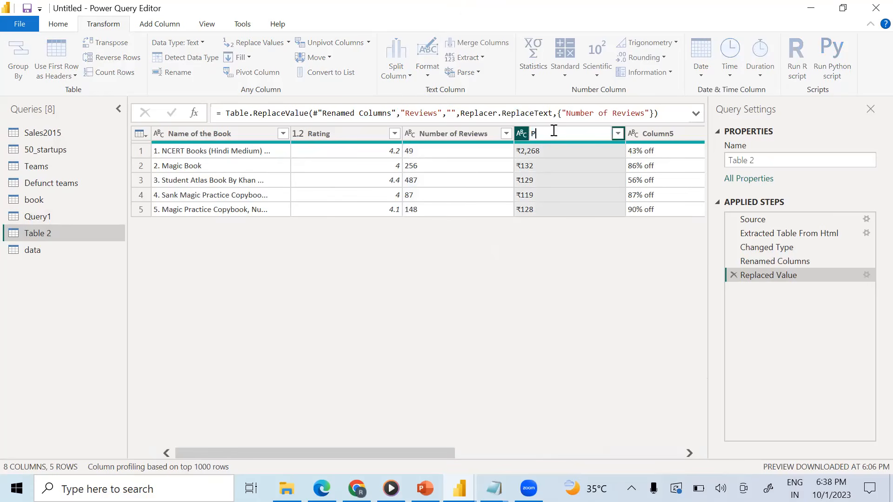
{"action": "type", "text": "rice"}
{"action": "key", "text": "Return"}
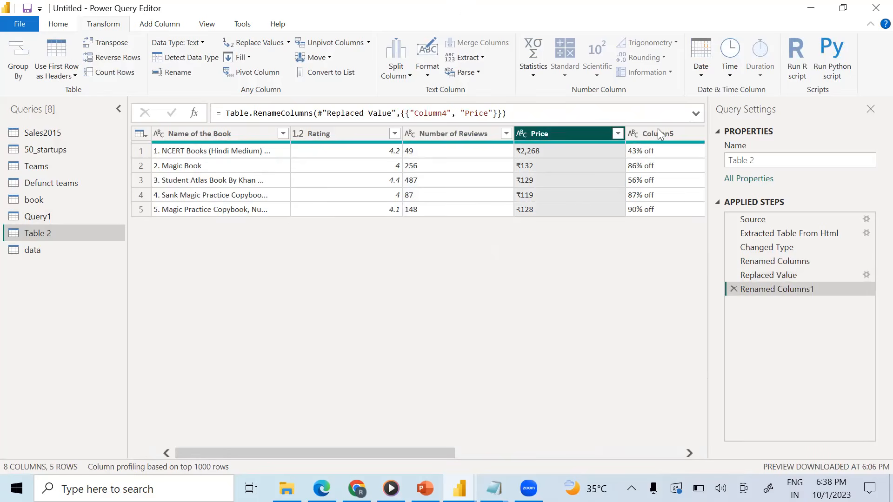
{"action": "left_click_drag", "start_coordinate": [428, 452], "coordinate": [526, 466]}
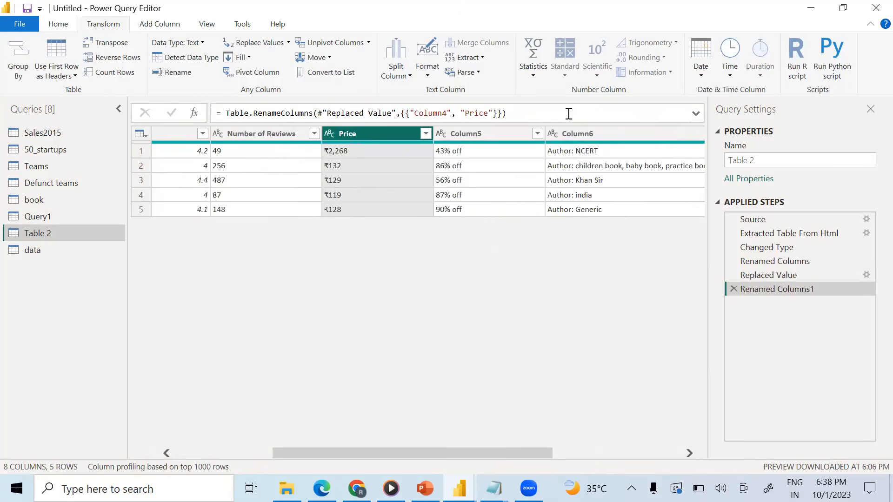
{"action": "double_click", "coordinate": [459, 136]}
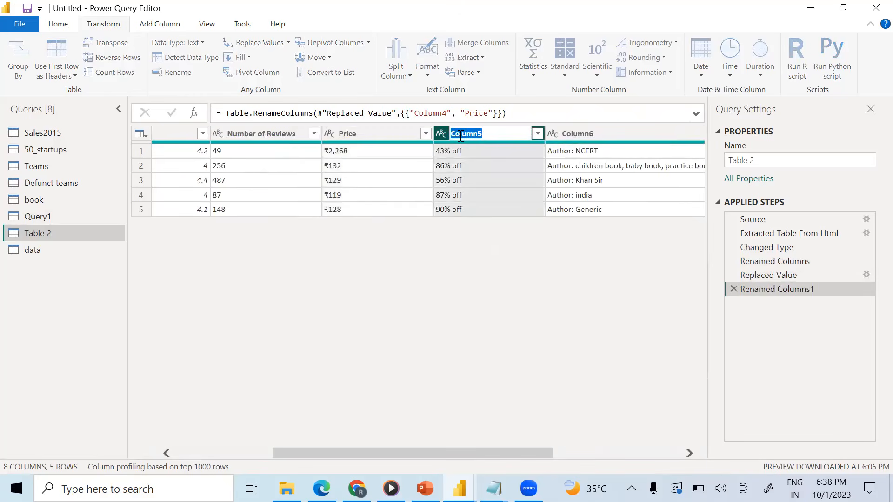
{"action": "type", "text": "Discount"}
{"action": "key", "text": "Return"}
- Rename Column6 of Table 2 to "Author"
{"action": "double_click", "coordinate": [566, 133]}
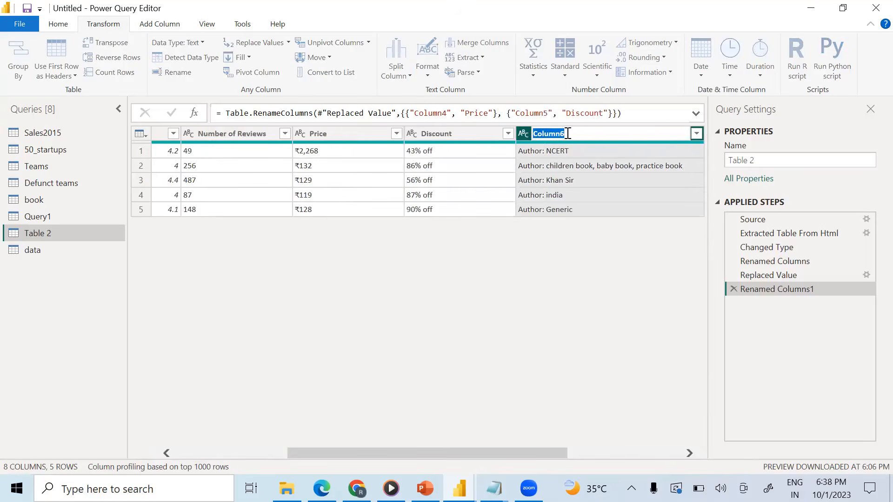
{"action": "type", "text": "A"}
{"action": "left_click", "coordinate": [542, 150]}
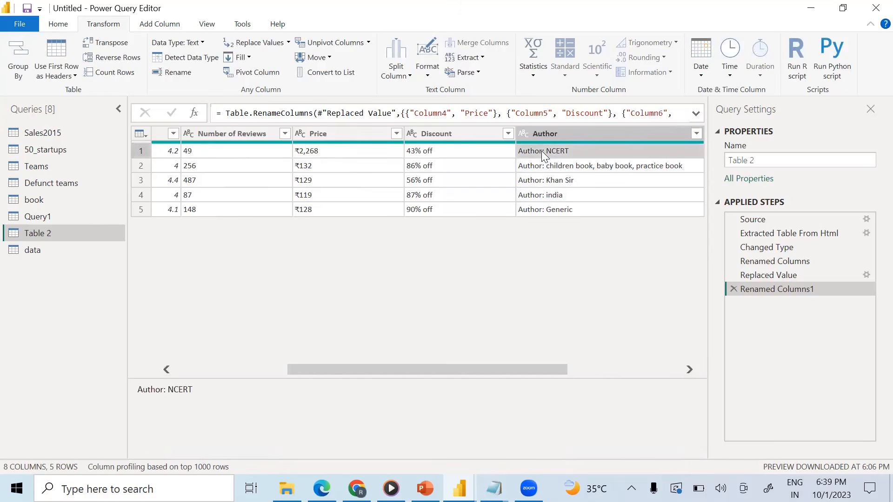
- Replace the text "Author: " with an empty value in the Author column
{"action": "right_click", "coordinate": [543, 155]}
{"action": "left_click", "coordinate": [585, 186]}
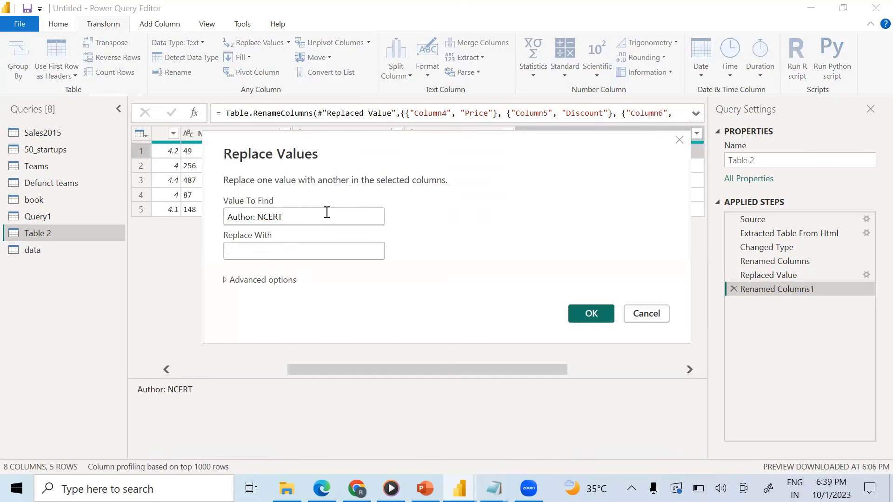
{"action": "left_click_drag", "start_coordinate": [288, 216], "coordinate": [259, 219]}
{"action": "key", "text": "BackSpace"}
{"action": "left_click", "coordinate": [249, 252]}
{"action": "left_click", "coordinate": [587, 314]}
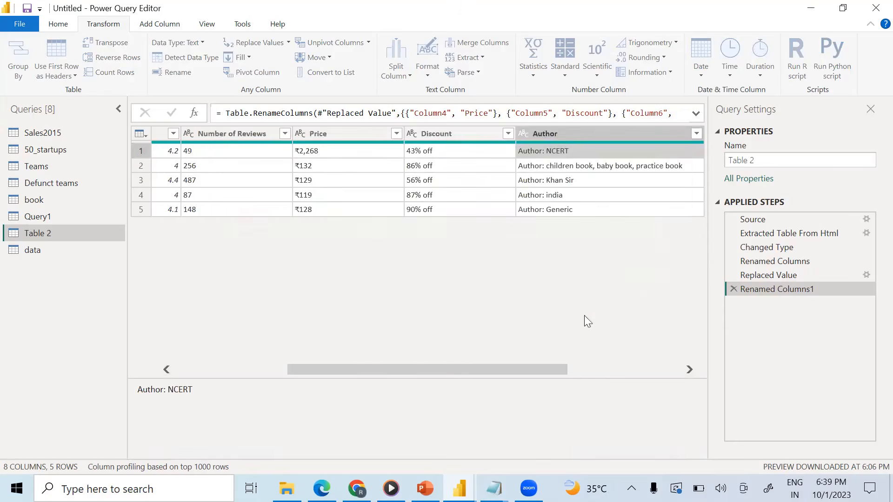
- Rename Column7 of Table 2 to "Number of Pages" and Column8 to "Language"
{"action": "left_click_drag", "start_coordinate": [527, 455], "coordinate": [671, 456]}
{"action": "double_click", "coordinate": [537, 132]}
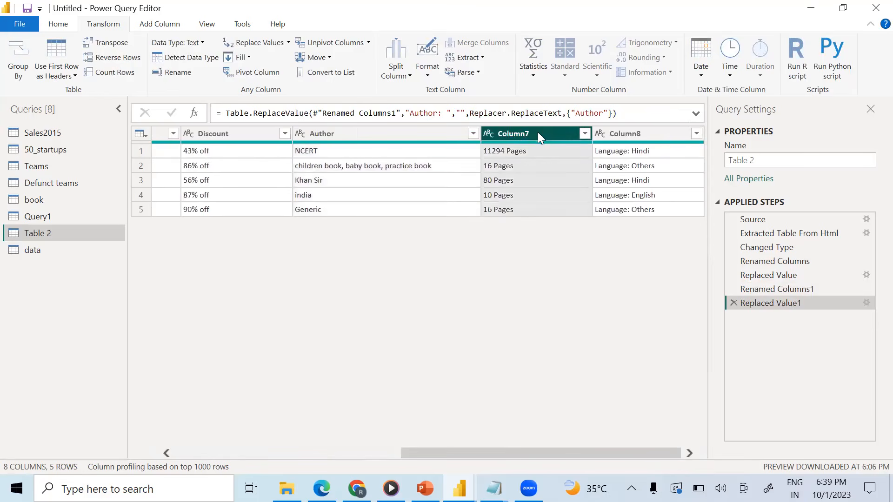
{"action": "type", "text": "Pages"}
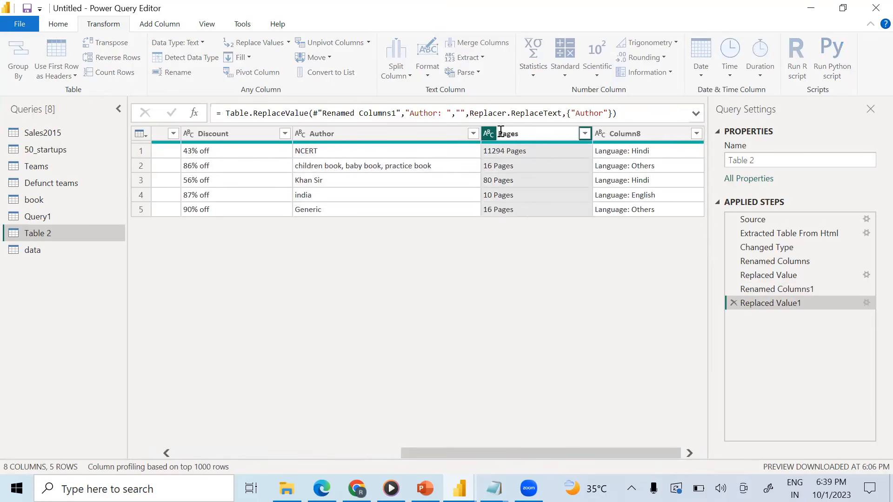
{"action": "type", "text": "N"}
{"action": "type", "text": "umber o"}
{"action": "type", "text": "f"}
{"action": "key", "text": "Return"}
{"action": "double_click", "coordinate": [622, 133]}
{"action": "type", "text": "Language"}
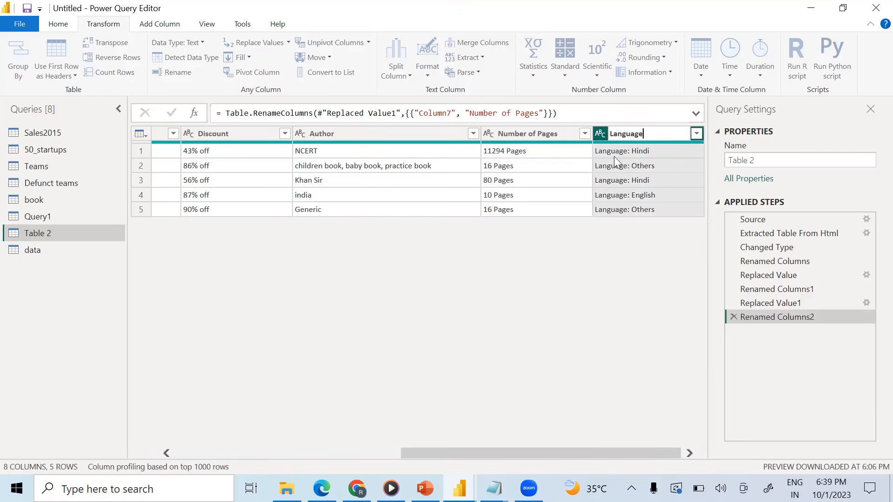
{"action": "key", "text": "Return"}
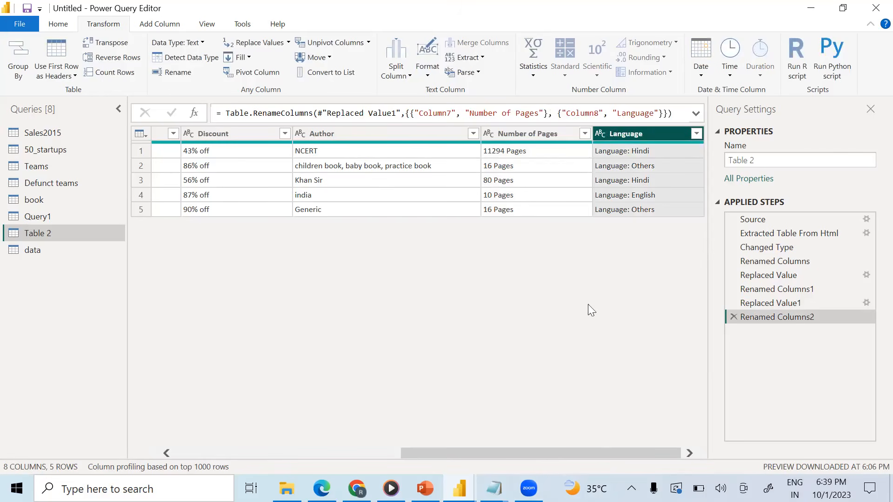
- Replace the text "Language: " with an empty value in the Language column
{"action": "right_click", "coordinate": [616, 148]}
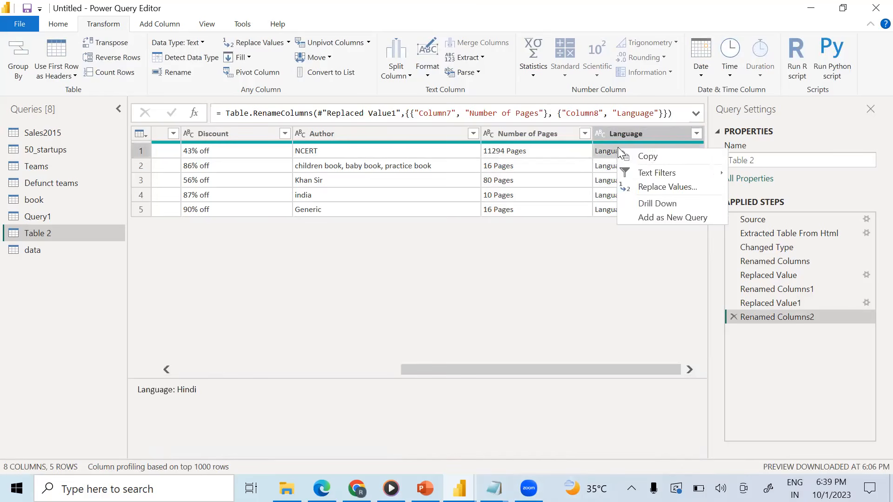
{"action": "left_click", "coordinate": [653, 185]}
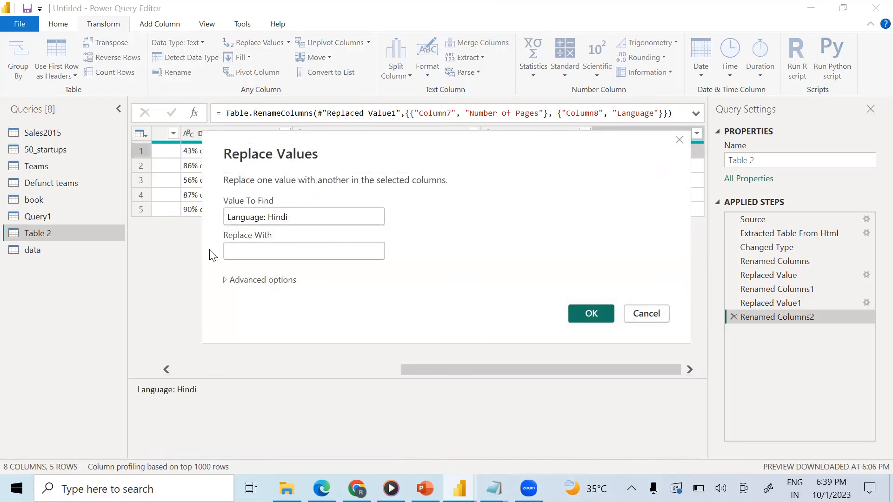
{"action": "left_click_drag", "start_coordinate": [300, 217], "coordinate": [268, 222]}
{"action": "key", "text": "BackSpace"}
{"action": "left_click", "coordinate": [263, 251]}
{"action": "left_click_drag", "start_coordinate": [591, 157], "coordinate": [482, 240]}
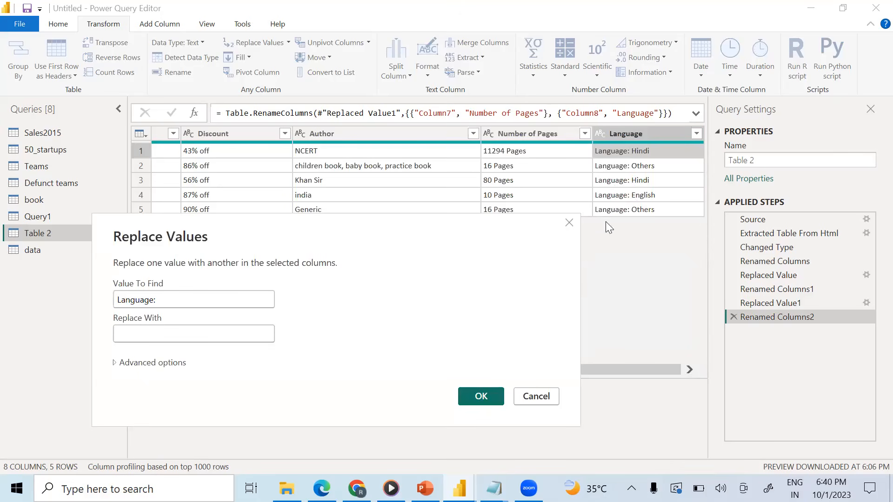
{"action": "key", "text": "Return"}
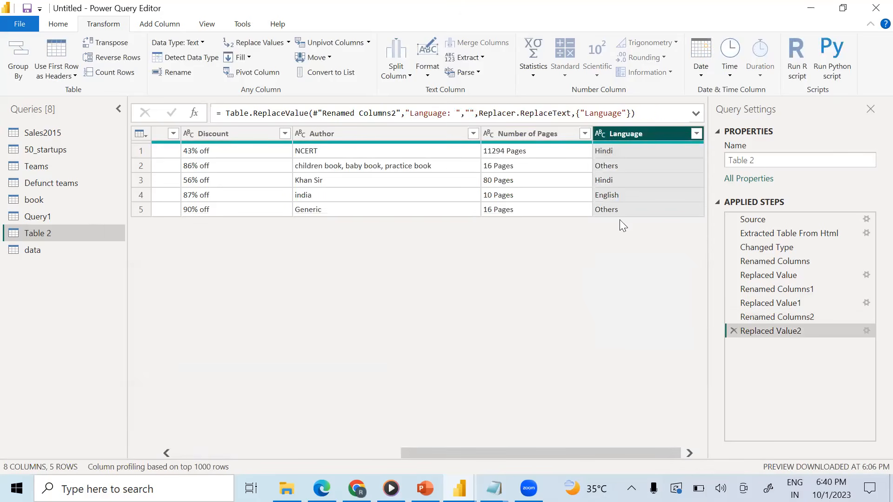
{"action": "left_click_drag", "start_coordinate": [532, 454], "coordinate": [276, 453]}
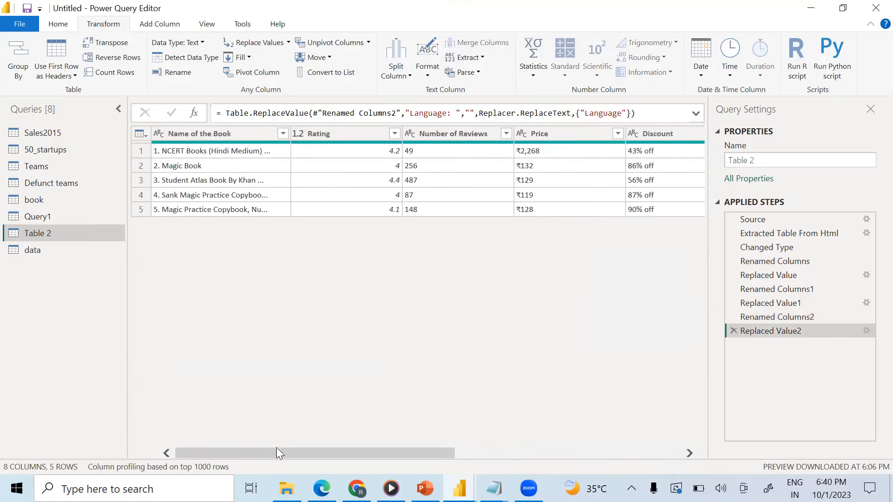
- Import the Worksheet sheet from the Excel workbook dataclean3_asiangames as a new query
{"action": "left_click", "coordinate": [76, 253]}
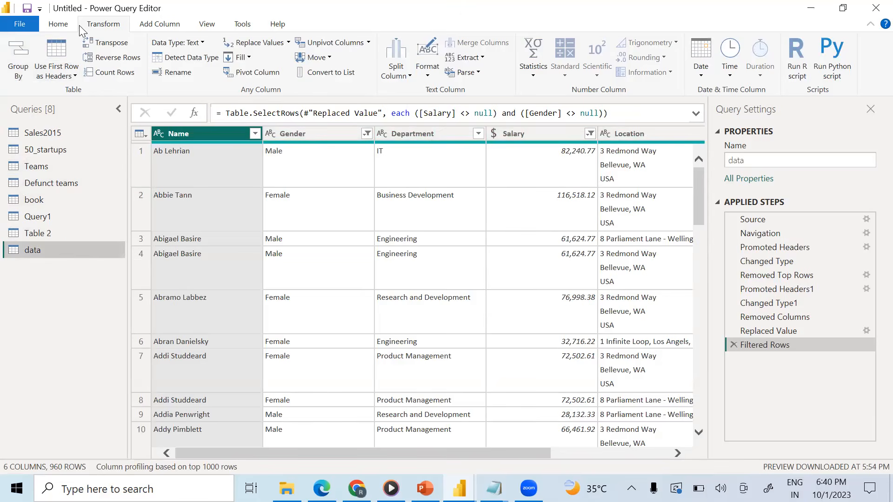
{"action": "left_click", "coordinate": [58, 26]}
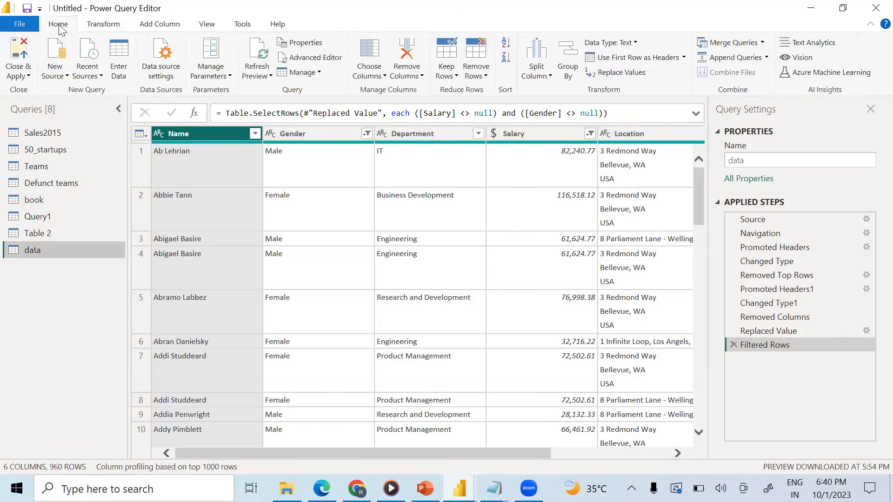
{"action": "left_click", "coordinate": [58, 76]}
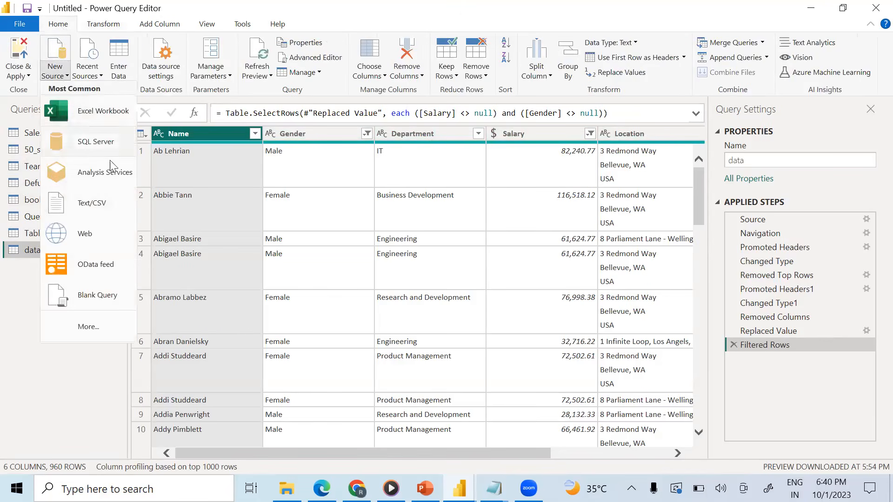
{"action": "left_click", "coordinate": [100, 113]}
{"action": "left_click", "coordinate": [219, 134]}
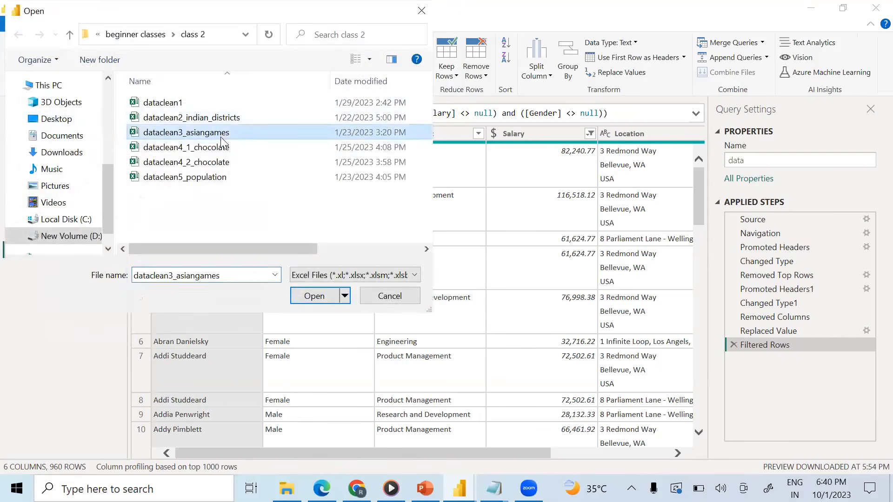
{"action": "left_click", "coordinate": [319, 296]}
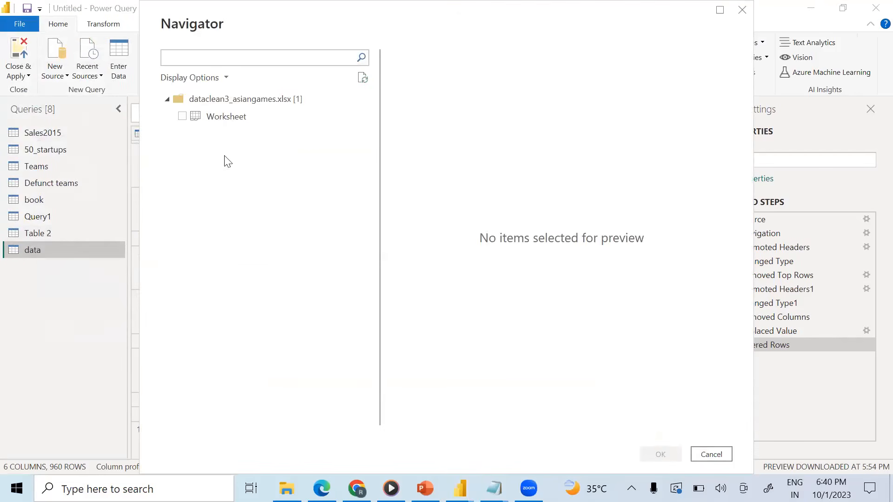
{"action": "left_click", "coordinate": [183, 117]}
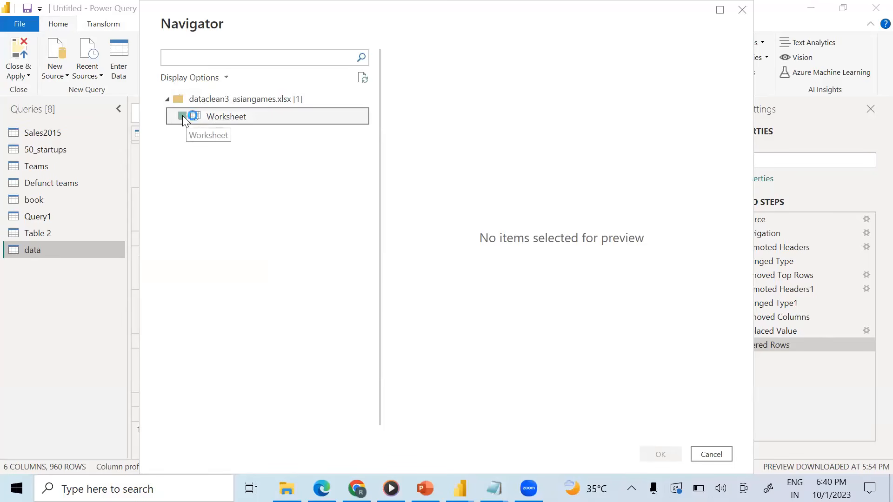
{"action": "left_click", "coordinate": [660, 454]}
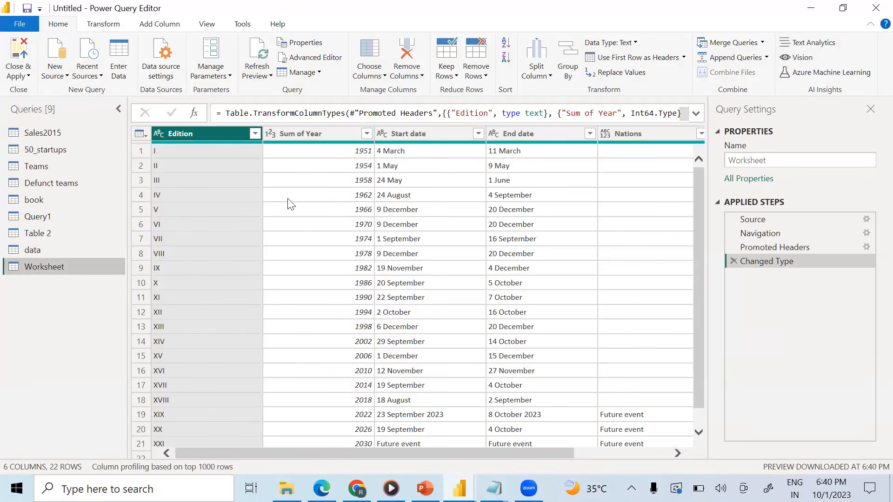
- Look through the data and book queries and open the Table 2 query
{"action": "left_click", "coordinate": [45, 250]}
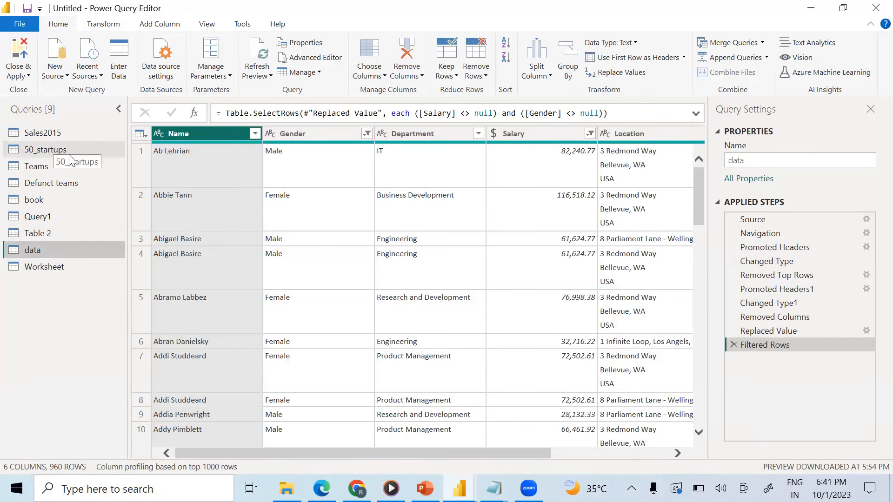
{"action": "left_click", "coordinate": [55, 198]}
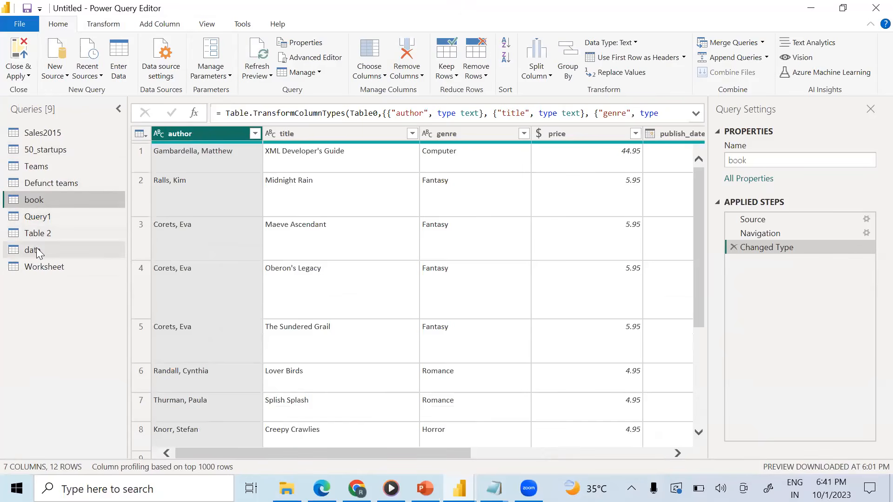
{"action": "left_click", "coordinate": [33, 233]}
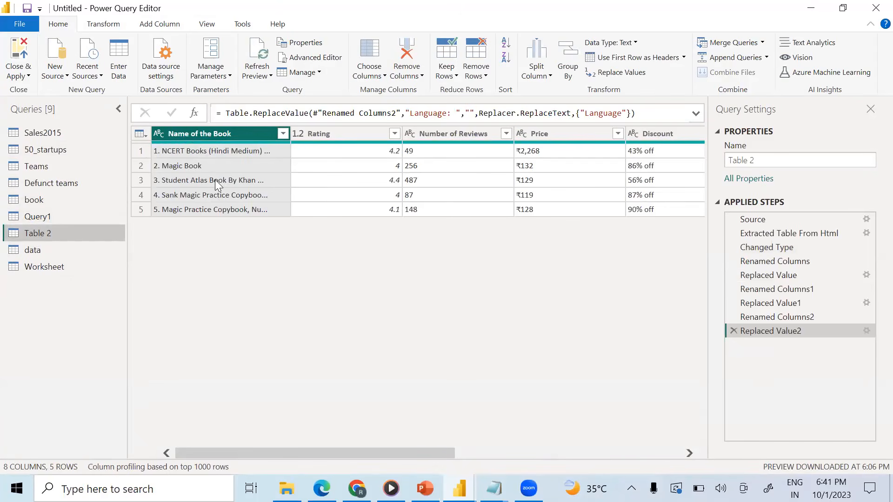
- Split the Name of the Book column of Table 2 at each occurrence of a custom space delimiter
{"action": "right_click", "coordinate": [172, 133]}
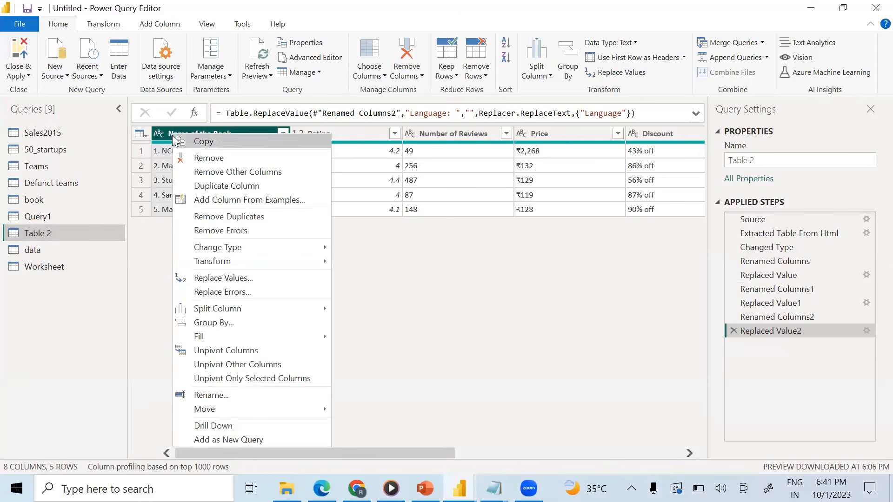
{"action": "mouse_move", "coordinate": [302, 302]}
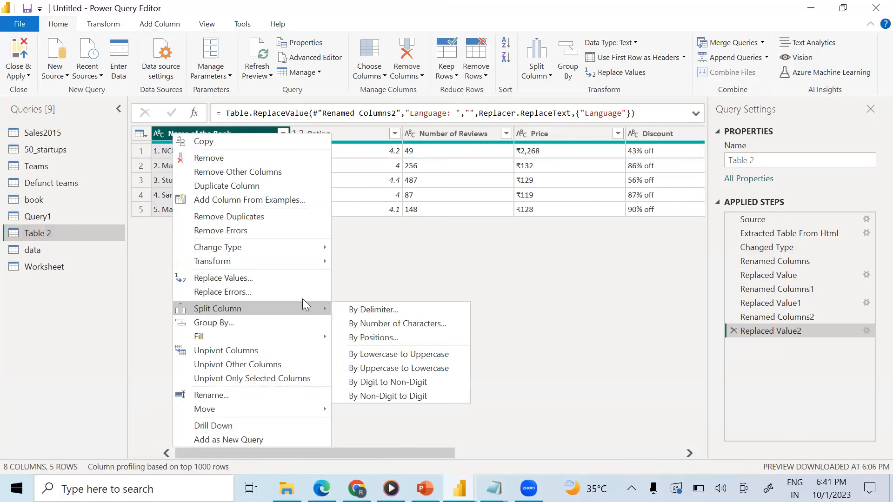
{"action": "left_click", "coordinate": [367, 309]}
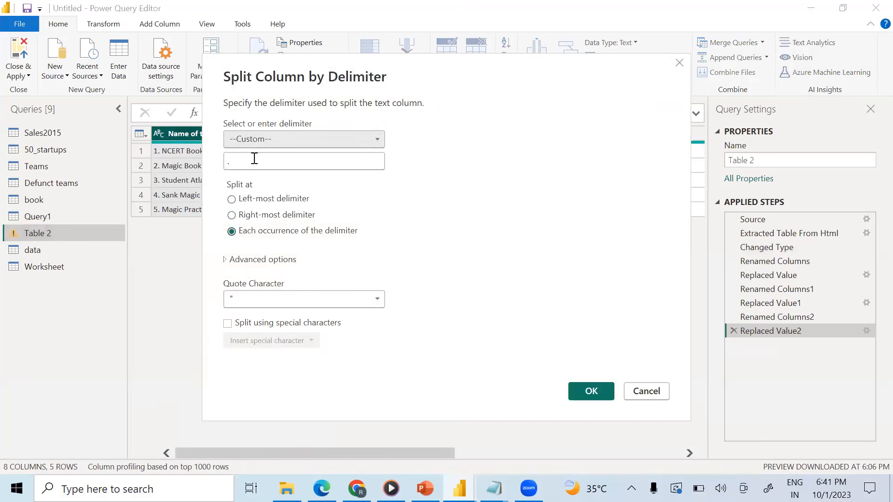
{"action": "left_click", "coordinate": [254, 159]}
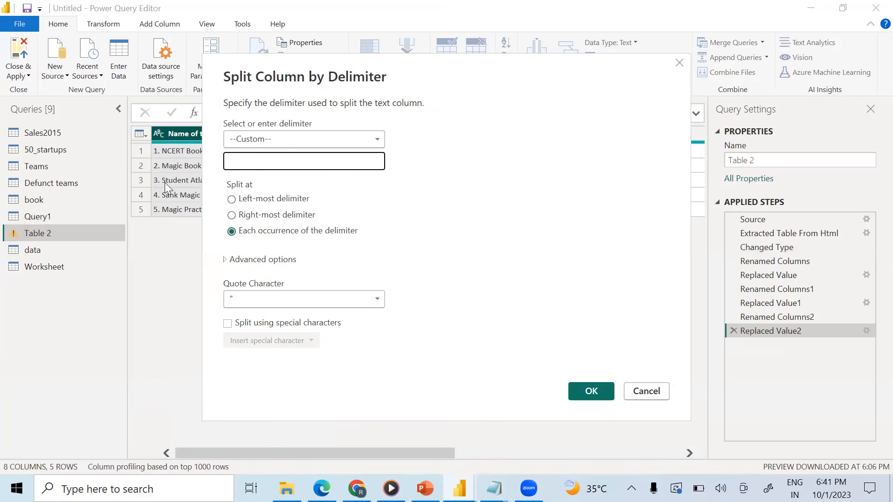
{"action": "left_click", "coordinate": [575, 386]}
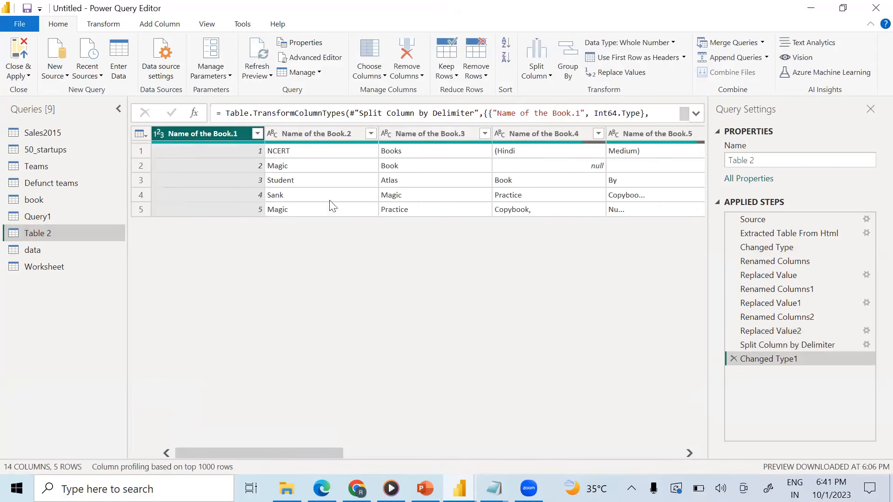
- Remove the Name of the Book.1 column and rename Name of the Book.2 to "Name of the Book"
{"action": "right_click", "coordinate": [216, 131]}
{"action": "left_click", "coordinate": [234, 150]}
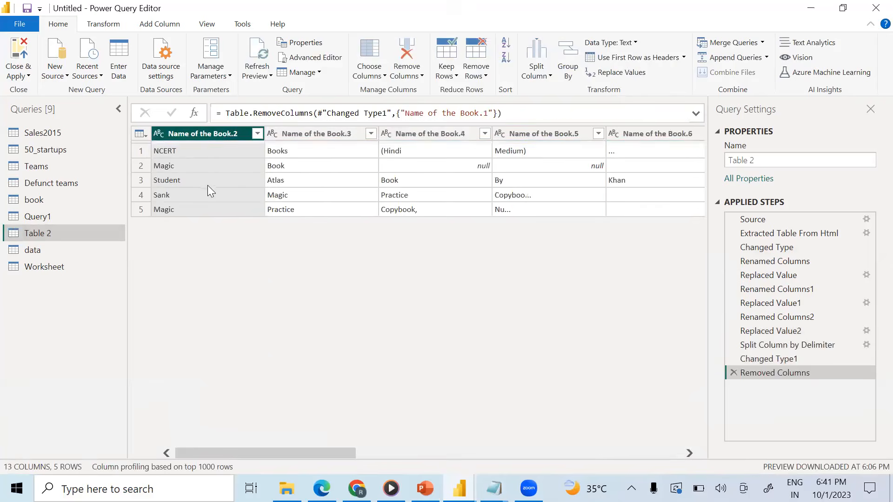
{"action": "double_click", "coordinate": [207, 129]}
{"action": "left_click", "coordinate": [242, 133]}
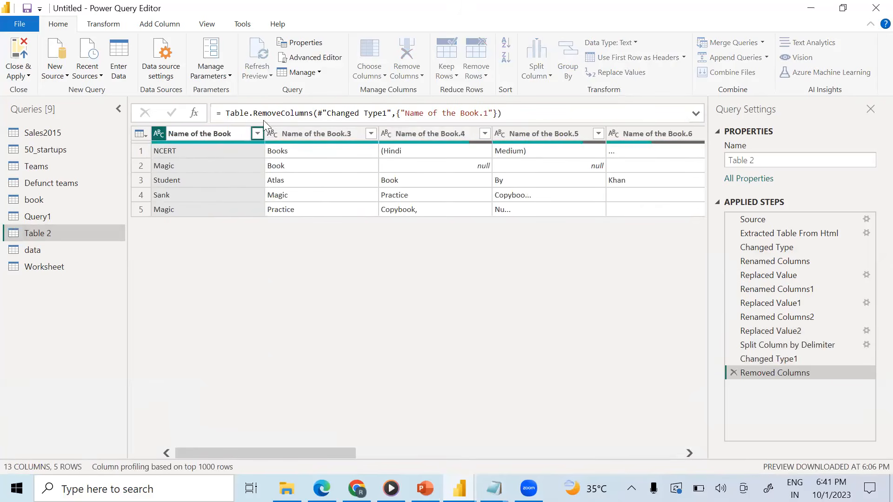
{"action": "left_click", "coordinate": [353, 369]}
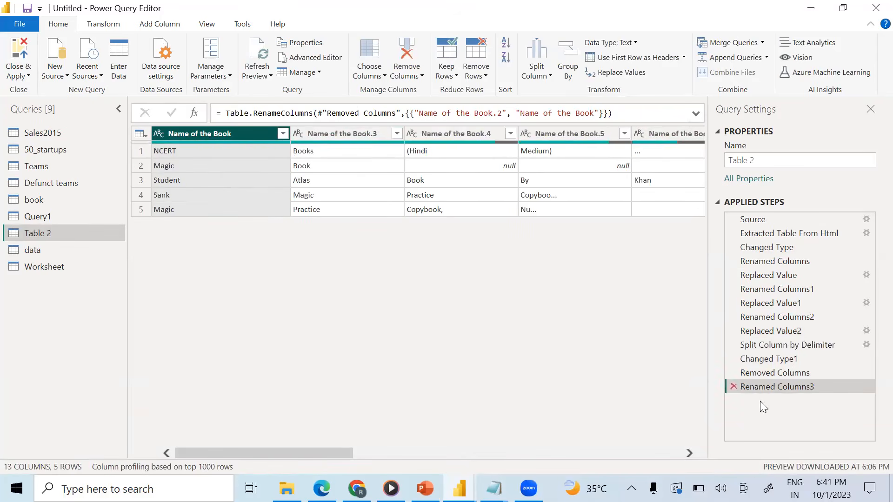
- Delete the applied steps of Table 2 from the last column rename back through Split Column by Delimiter
{"action": "key", "text": "Delete"}
{"action": "left_click", "coordinate": [731, 372]}
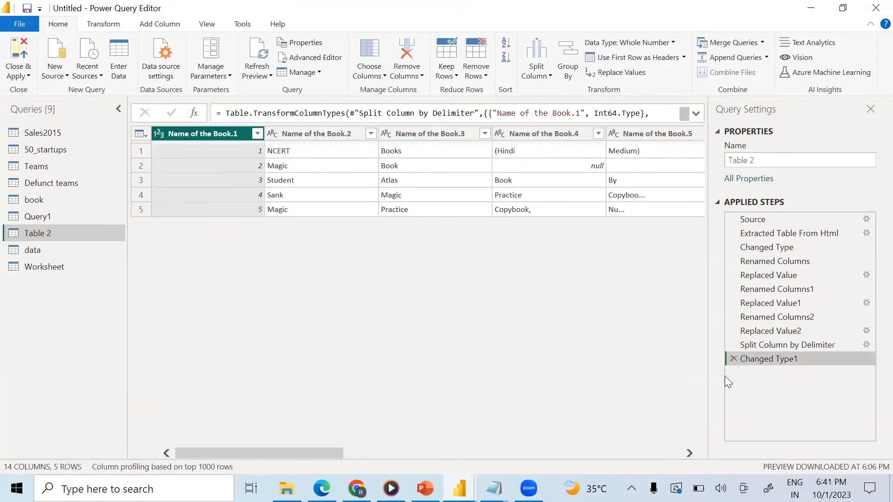
{"action": "left_click", "coordinate": [734, 359]}
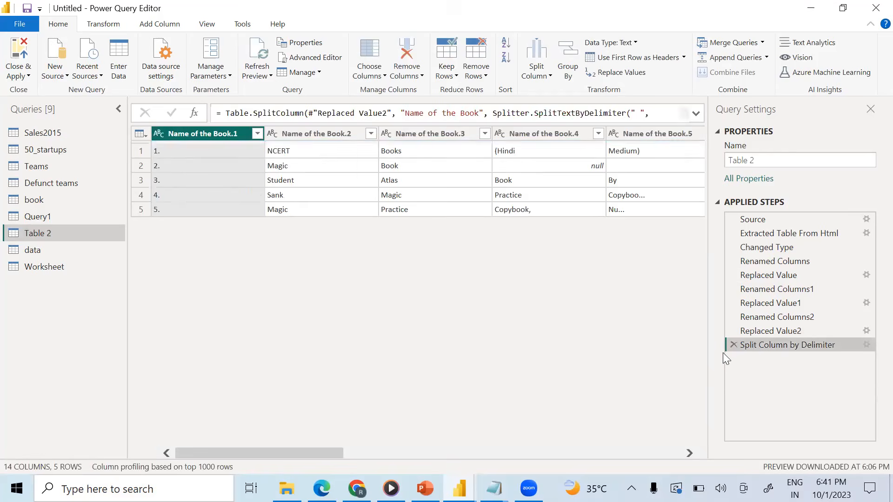
{"action": "left_click", "coordinate": [731, 344]}
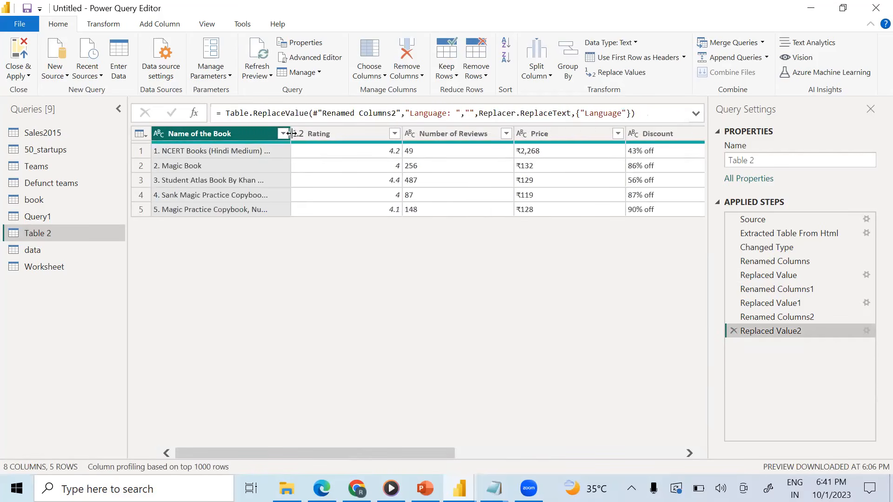
{"action": "right_click", "coordinate": [192, 131]}
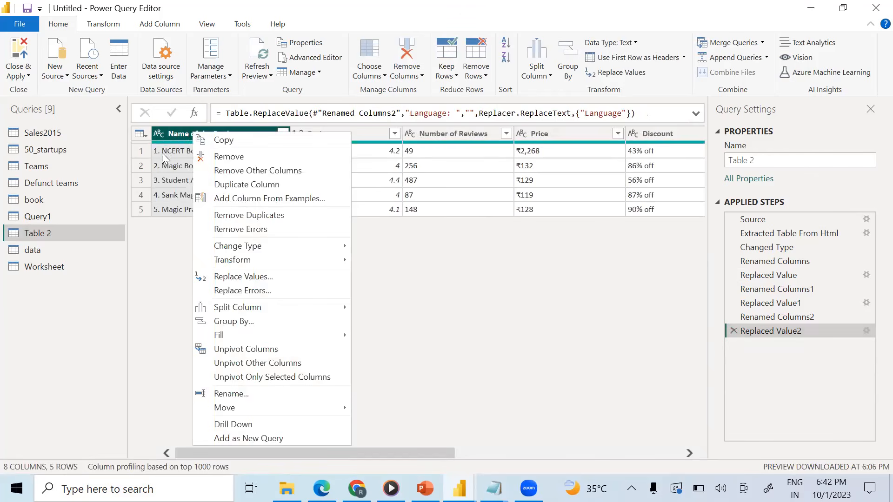
{"action": "left_click", "coordinate": [181, 136]}
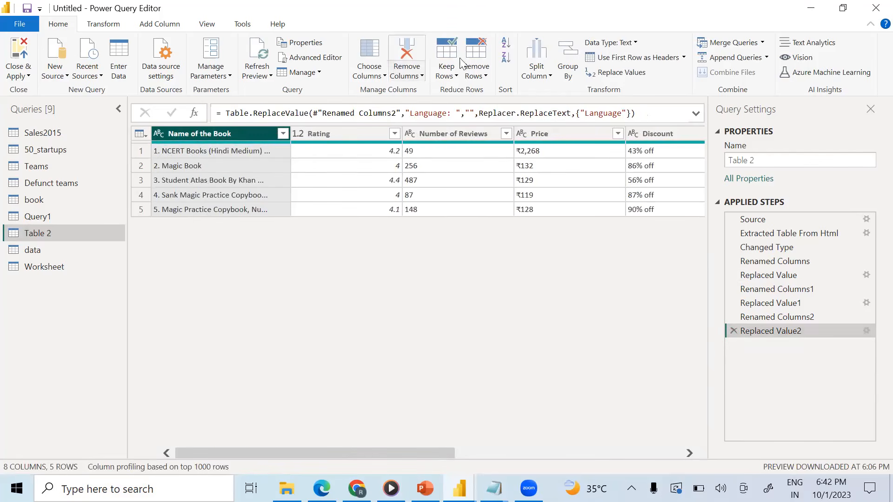
{"action": "left_click", "coordinate": [548, 73]}
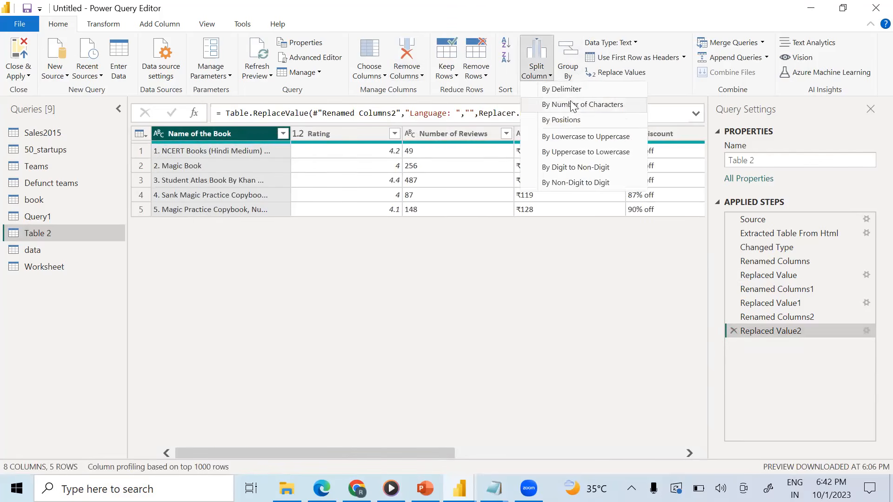
{"action": "left_click", "coordinate": [103, 23]}
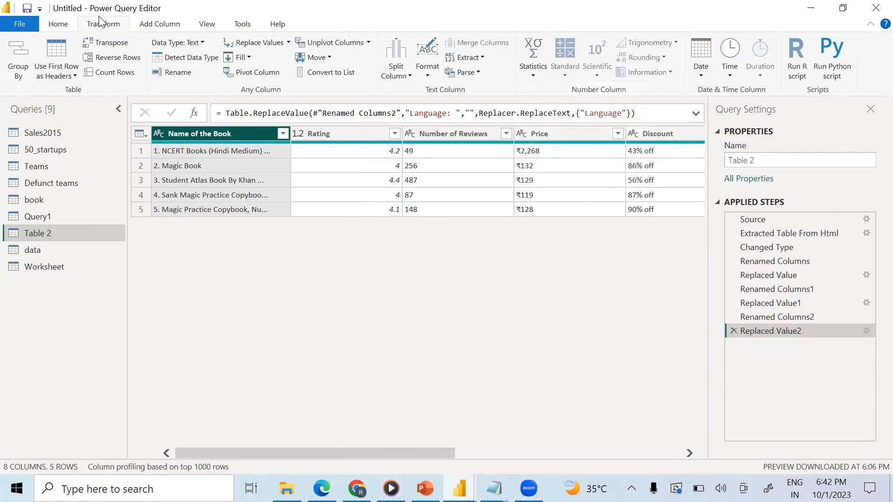
{"action": "left_click", "coordinate": [482, 58]}
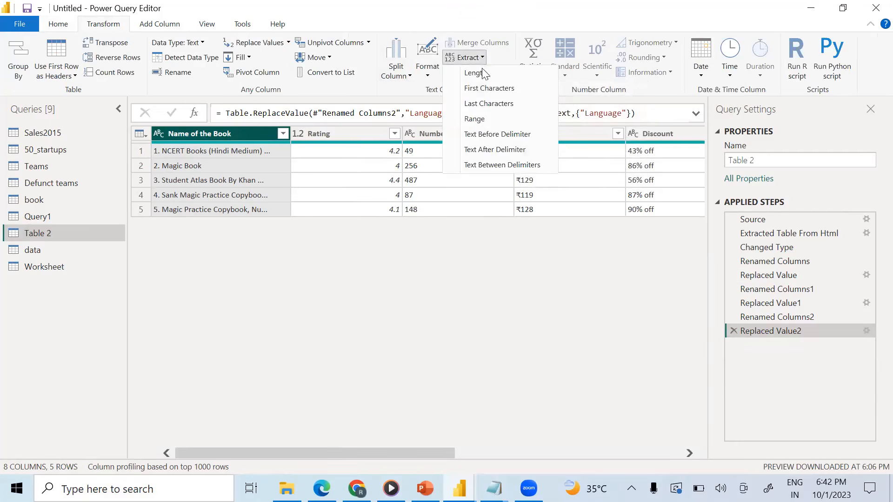
{"action": "left_click", "coordinate": [496, 150]}
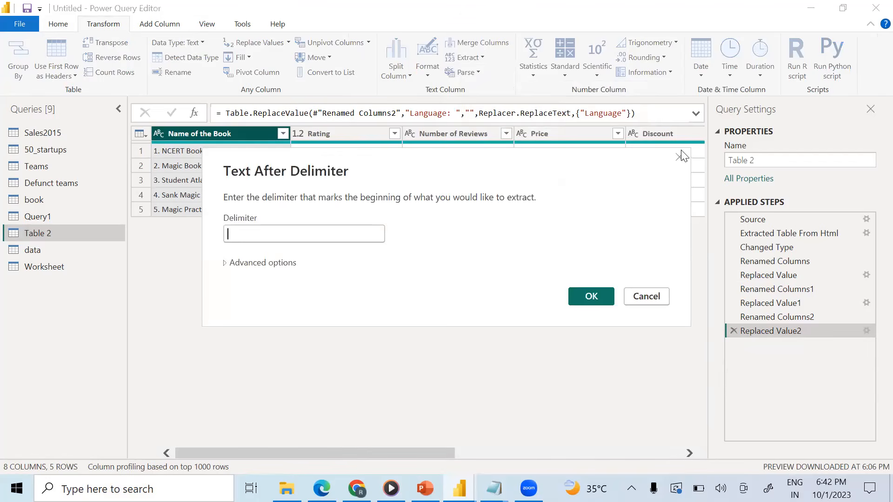
{"action": "left_click", "coordinate": [228, 233]}
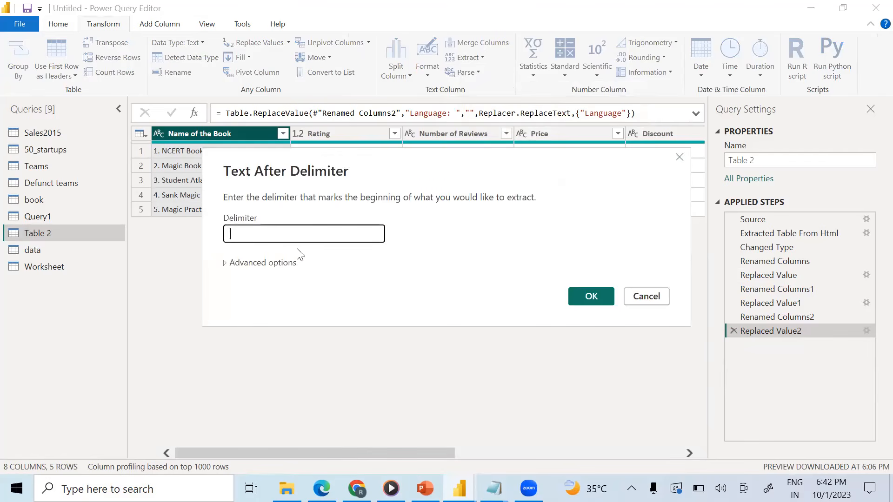
{"action": "left_click", "coordinate": [680, 158]}
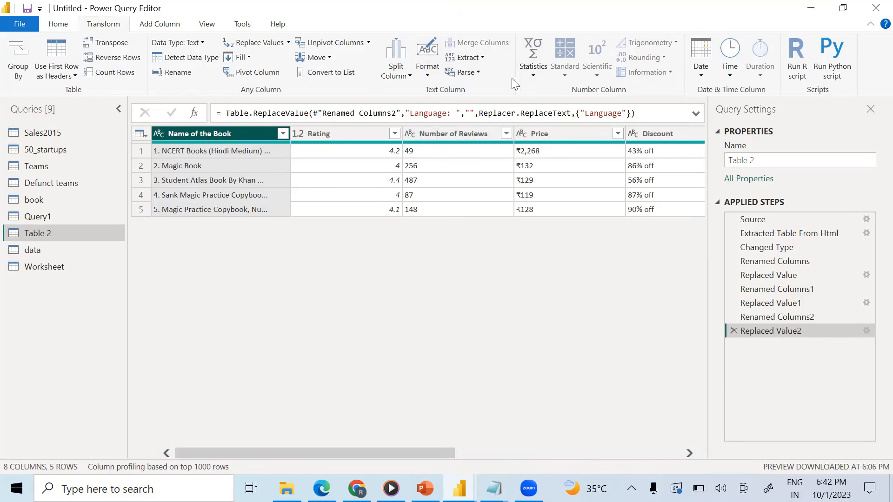
- Split the Name of the Book column of Table 2 by delimiter, separating the numbering from the book titles
{"action": "left_click", "coordinate": [396, 70]}
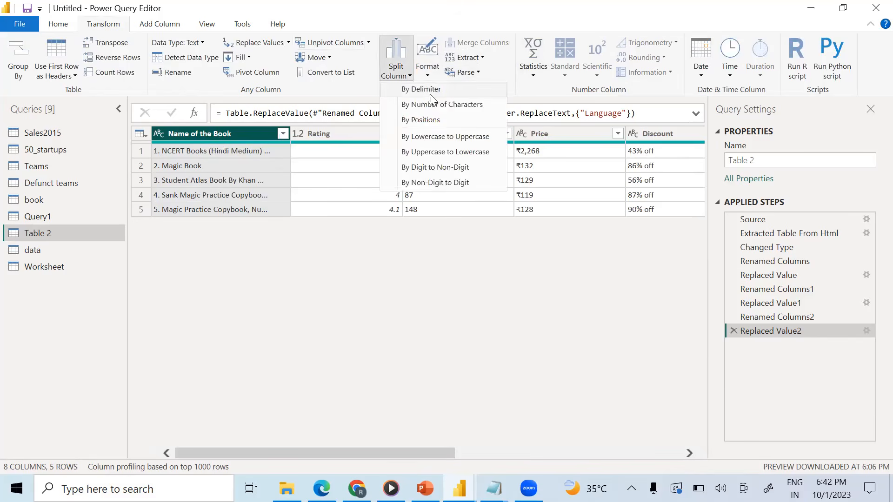
{"action": "left_click", "coordinate": [424, 91]}
{"action": "key", "text": "Return"}
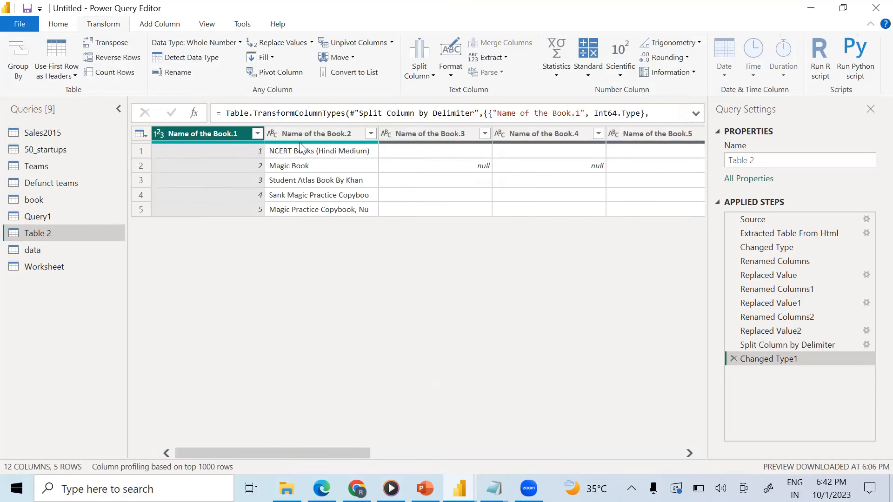
- Remove the columns Name of the Book.1, Name of the Book.3, Name of the Book.4 and Name of the Book.5 from Table 2
{"action": "right_click", "coordinate": [214, 131]}
{"action": "left_click", "coordinate": [240, 156]}
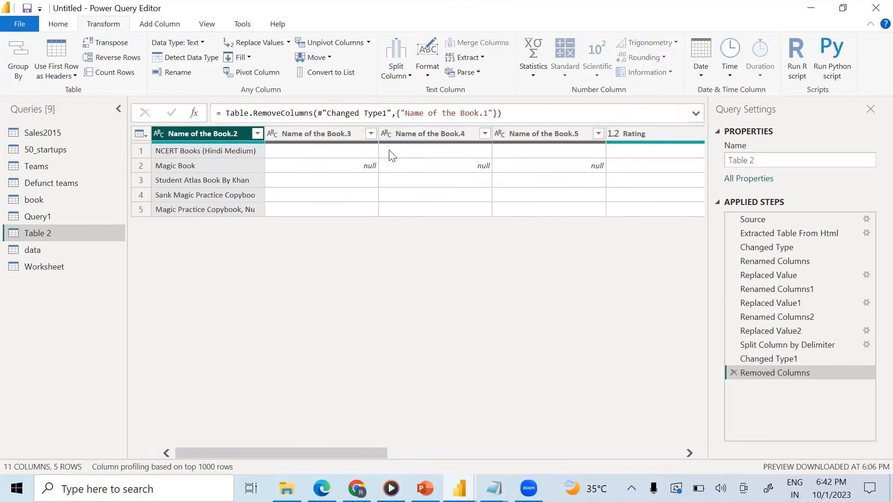
{"action": "left_click", "coordinate": [338, 131]}
{"action": "right_click", "coordinate": [338, 131]}
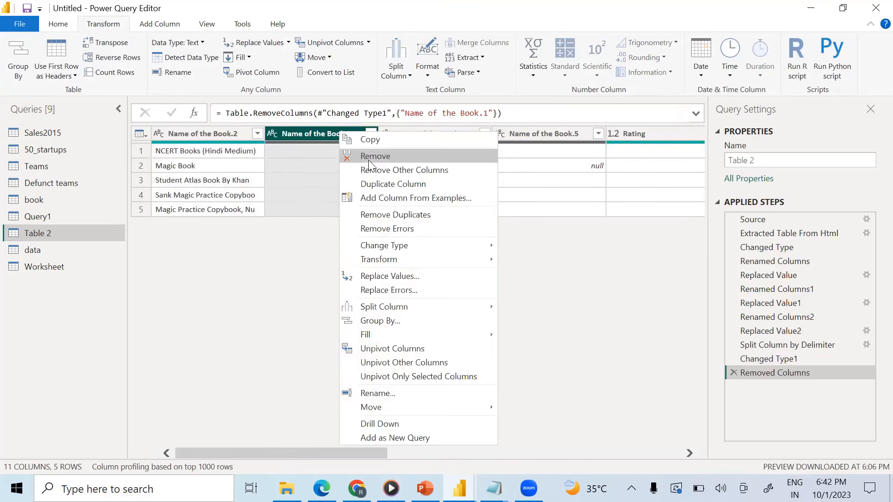
{"action": "left_click", "coordinate": [368, 154]}
{"action": "right_click", "coordinate": [336, 134]}
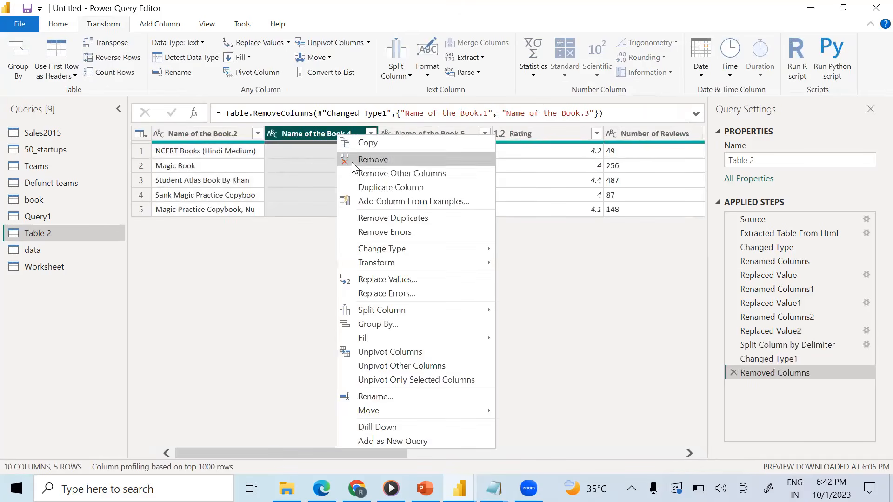
{"action": "left_click", "coordinate": [358, 156]}
{"action": "right_click", "coordinate": [329, 127]}
{"action": "left_click", "coordinate": [339, 151]}
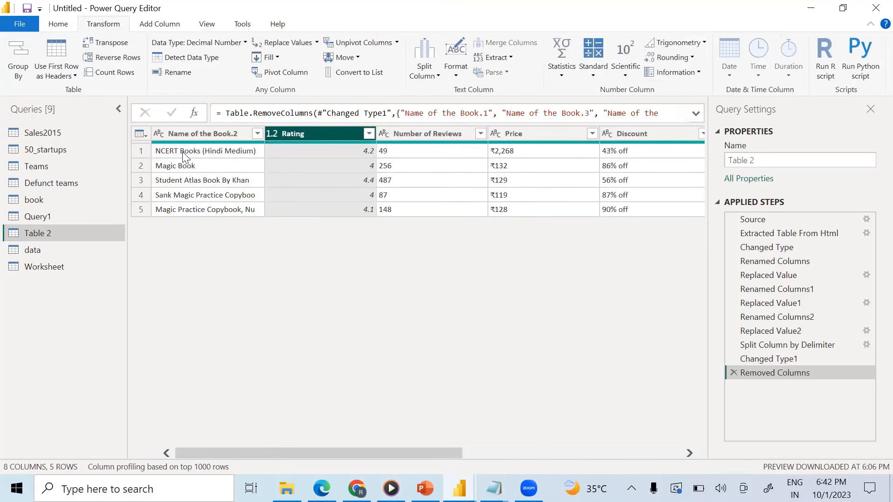
- Rename the Name of the Book.2 column of Table 2 to "Name of the Book"
{"action": "left_click", "coordinate": [219, 132]}
{"action": "double_click", "coordinate": [235, 133]}
{"action": "left_click", "coordinate": [245, 134]}
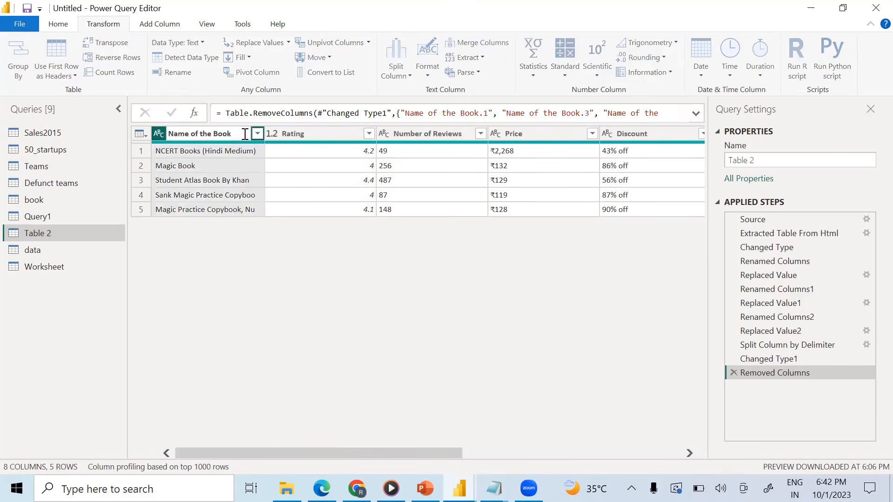
{"action": "left_click", "coordinate": [295, 254]}
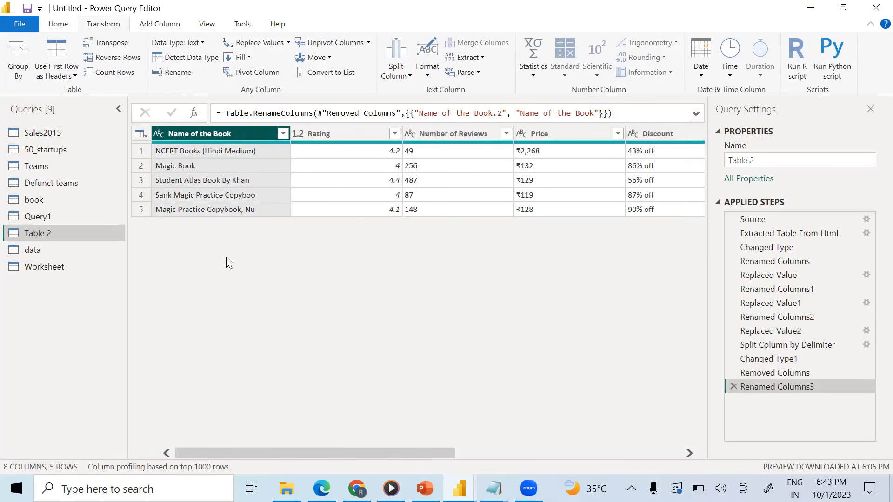
- Open the Worksheet query and examine its last rows across all columns from Edition to Top-ranked team
{"action": "left_click", "coordinate": [50, 251]}
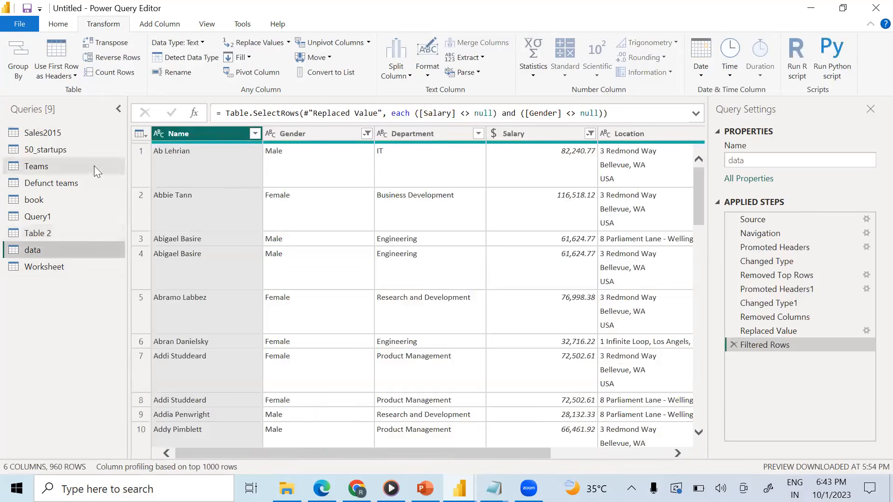
{"action": "left_click", "coordinate": [56, 265]}
{"action": "scroll", "coordinate": [430, 279], "scroll_direction": "down", "scroll_amount": 1}
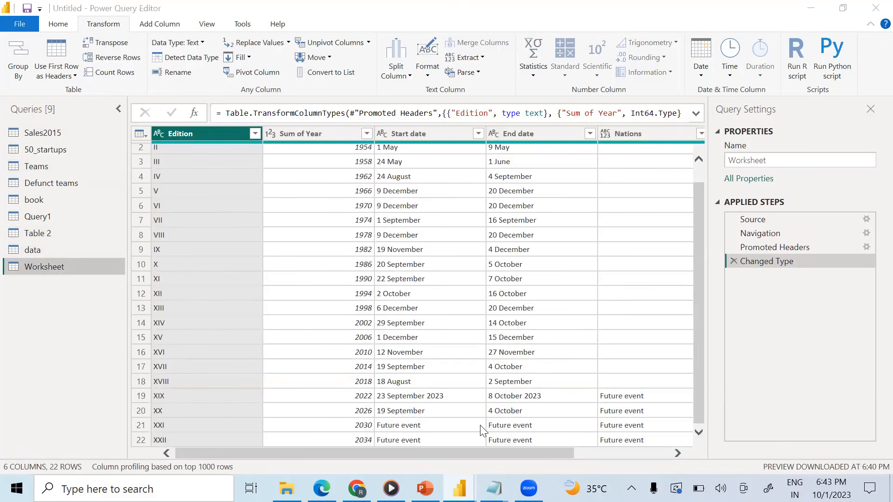
{"action": "left_click_drag", "start_coordinate": [575, 449], "coordinate": [676, 460]}
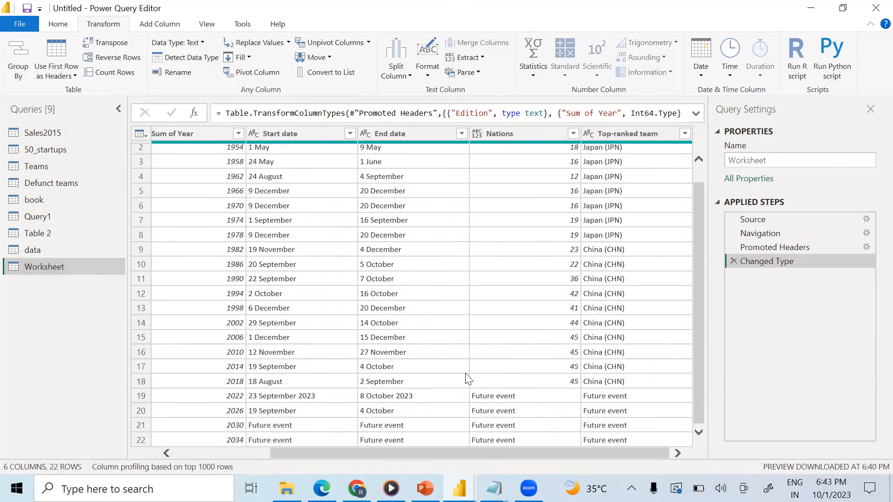
{"action": "left_click_drag", "start_coordinate": [382, 458], "coordinate": [267, 448]}
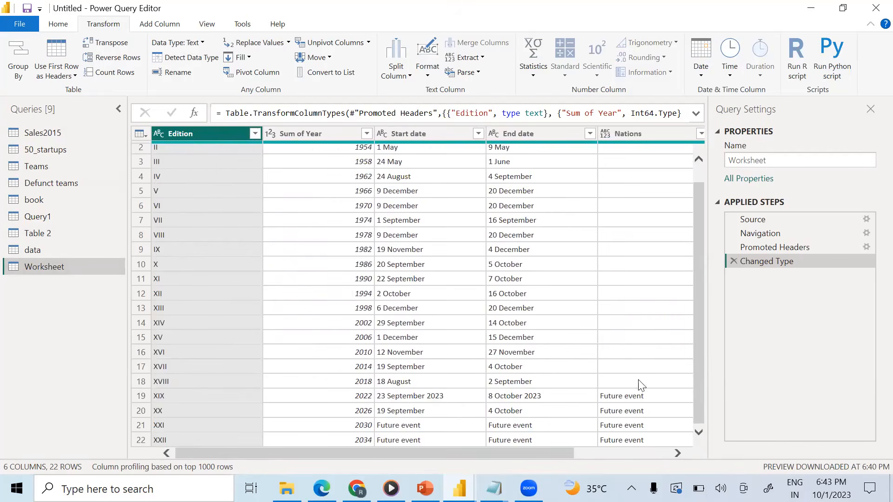
{"action": "left_click_drag", "start_coordinate": [541, 456], "coordinate": [639, 457]}
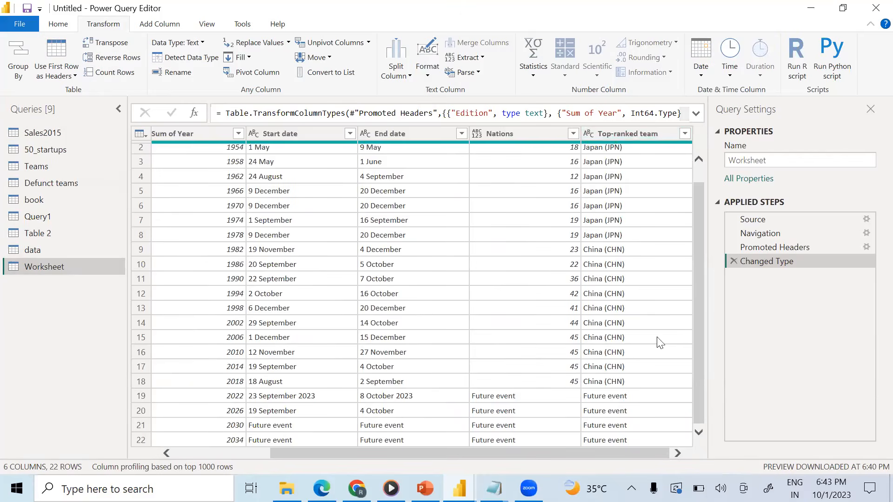
{"action": "left_click_drag", "start_coordinate": [564, 457], "coordinate": [412, 454]}
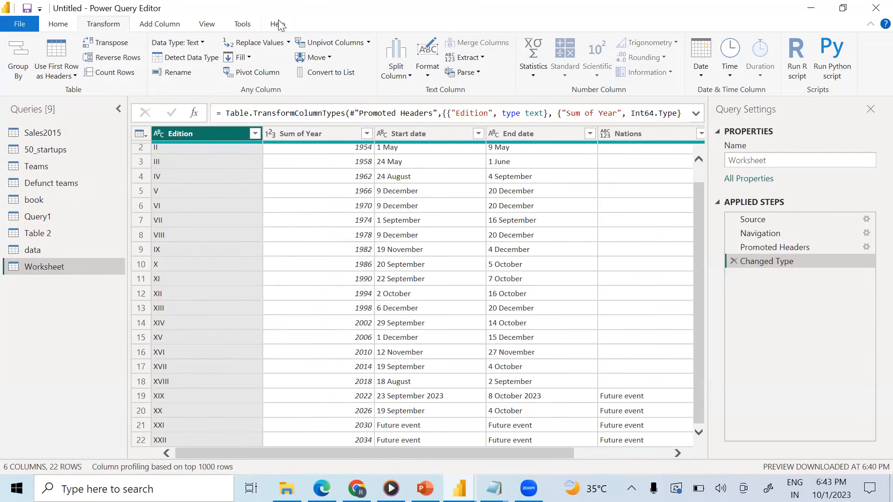
- Remove the bottom 4 rows from the Worksheet query
{"action": "left_click", "coordinate": [63, 27]}
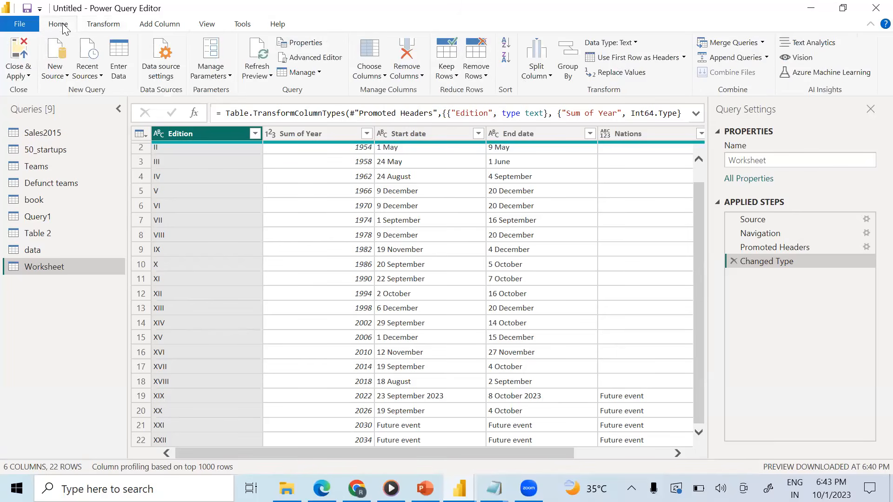
{"action": "left_click", "coordinate": [478, 74]}
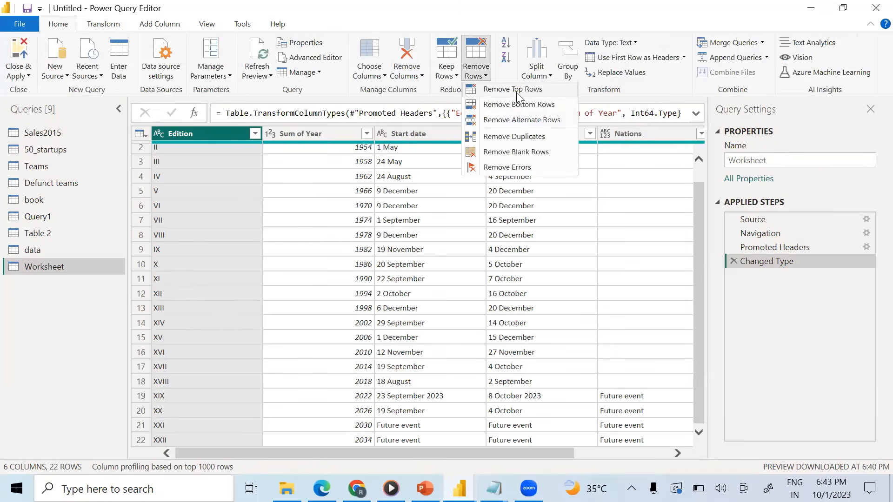
{"action": "left_click", "coordinate": [533, 109]}
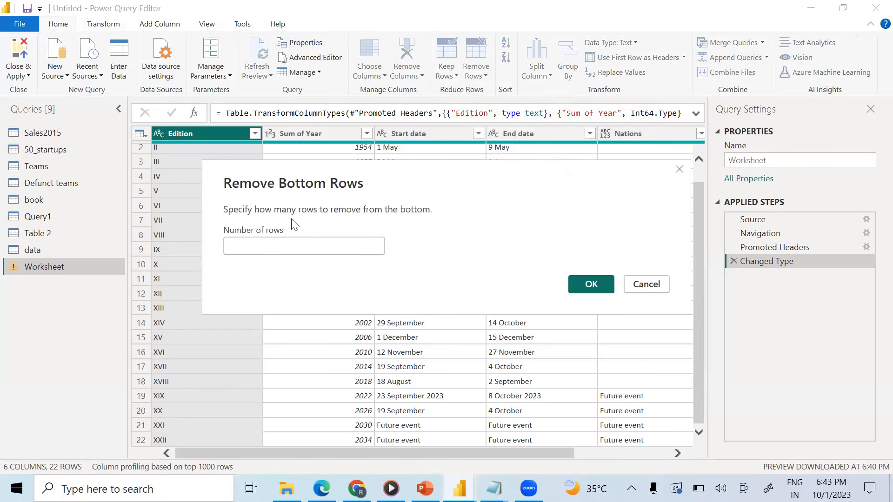
{"action": "type", "text": "4"}
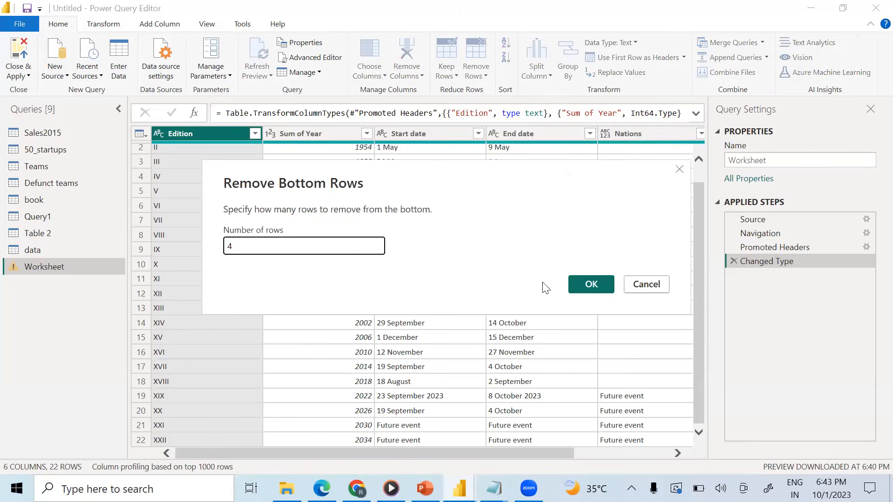
{"action": "left_click", "coordinate": [589, 285]}
{"action": "left_click_drag", "start_coordinate": [529, 454], "coordinate": [642, 455]}
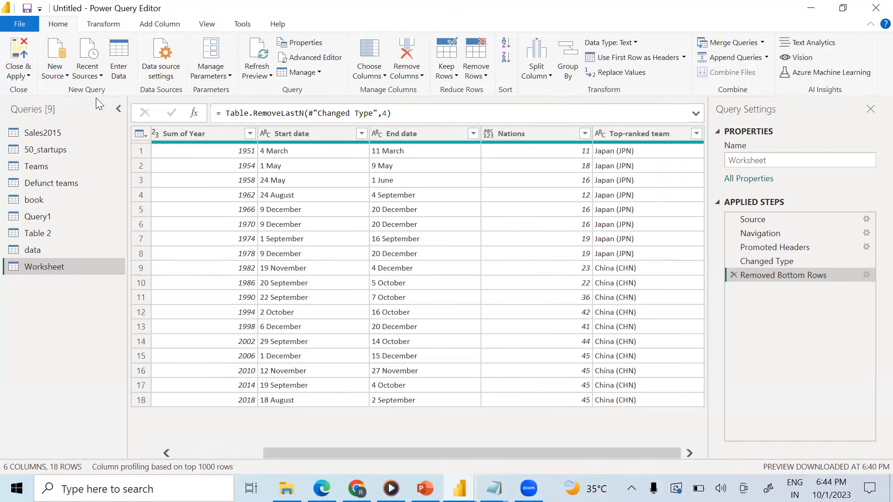
- Import the sales table from the Excel workbook dataclean4_1_chocolate as a new query
{"action": "left_click", "coordinate": [66, 74]}
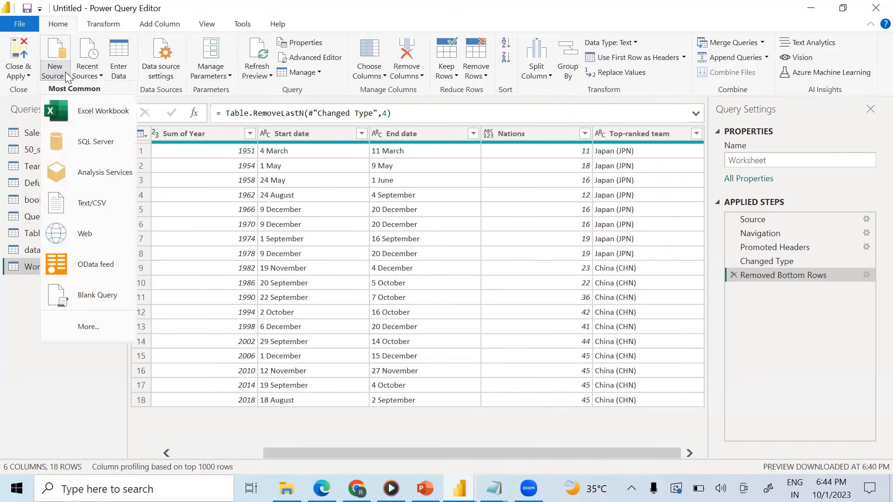
{"action": "left_click", "coordinate": [104, 112]}
{"action": "left_click", "coordinate": [208, 153]}
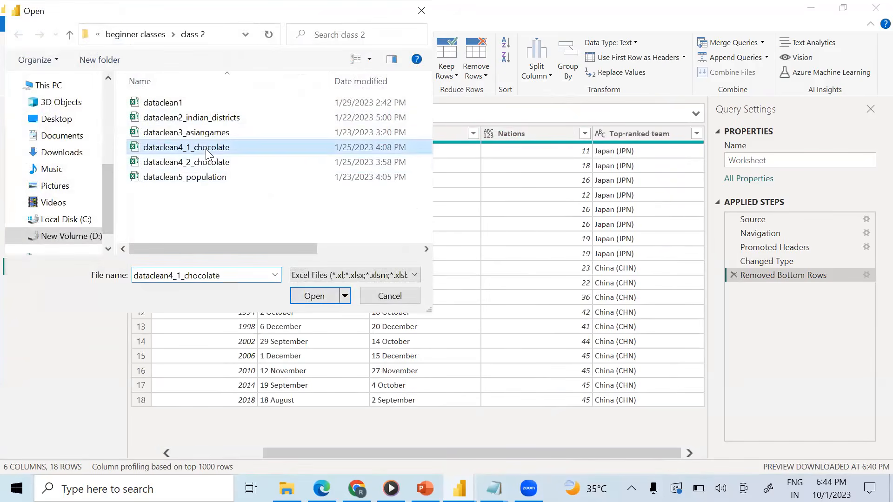
{"action": "left_click", "coordinate": [313, 296]}
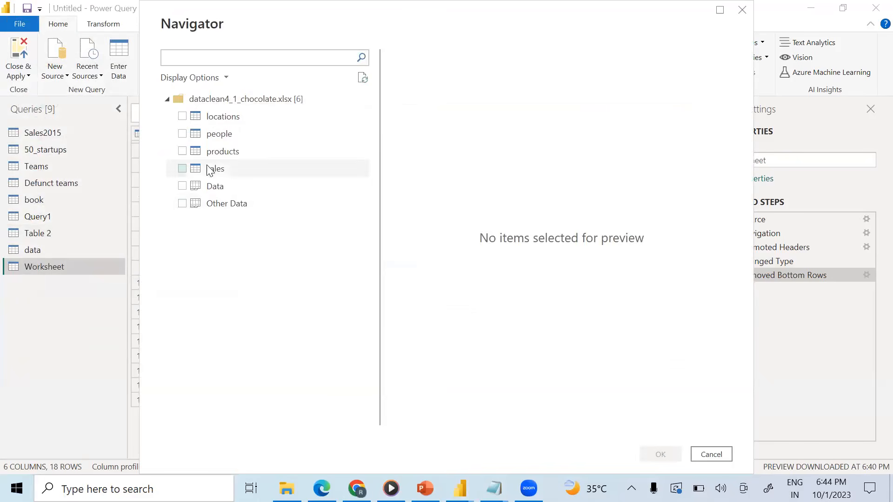
{"action": "left_click", "coordinate": [181, 168]}
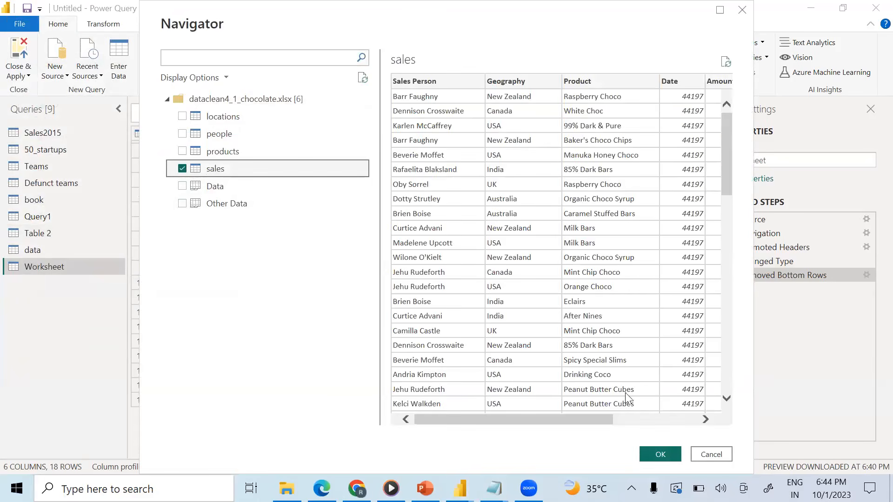
{"action": "left_click_drag", "start_coordinate": [599, 420], "coordinate": [593, 443]}
{"action": "left_click", "coordinate": [659, 454]}
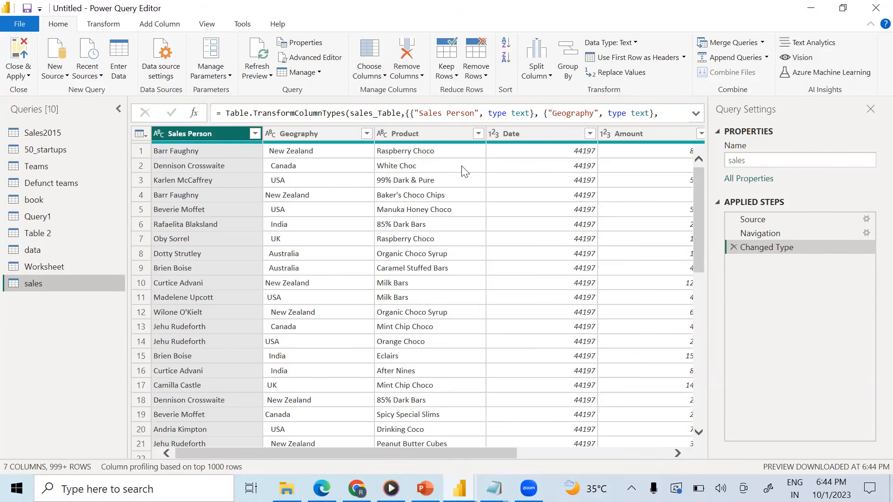
- Change the data type of the Date column in the sales query to Date, replacing the current conversion
{"action": "left_click", "coordinate": [494, 134]}
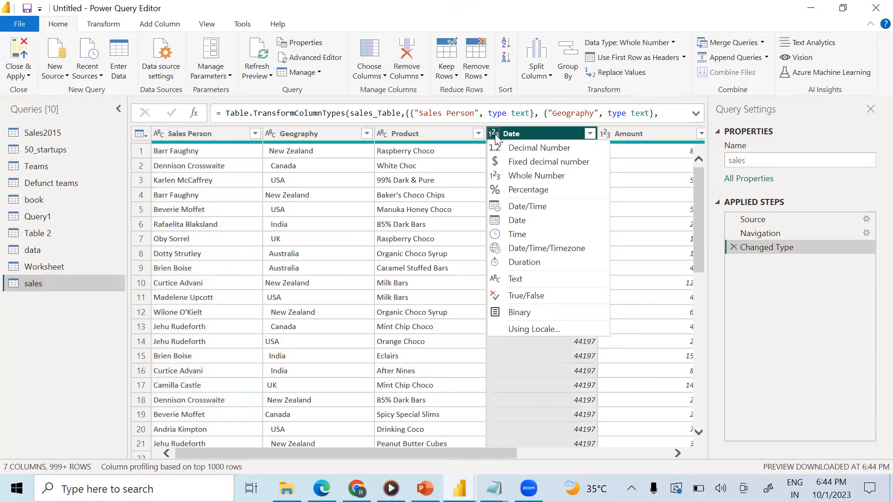
{"action": "left_click", "coordinate": [513, 220]}
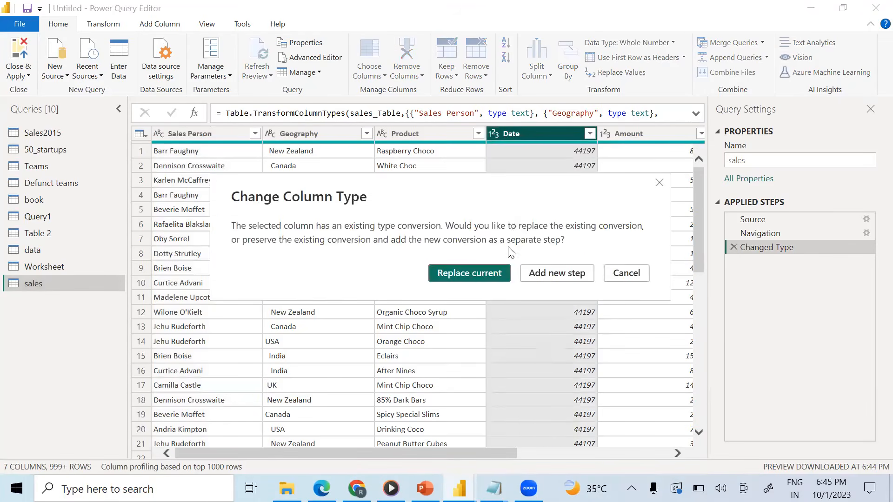
{"action": "left_click", "coordinate": [473, 272]}
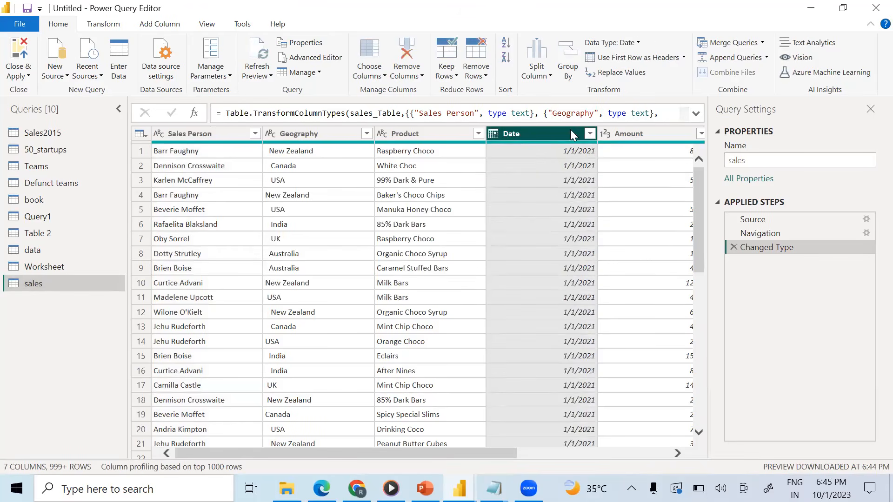
- Load the complete list of dates in the sales query's Date filter and apply it with all values selected
{"action": "left_click", "coordinate": [589, 134]}
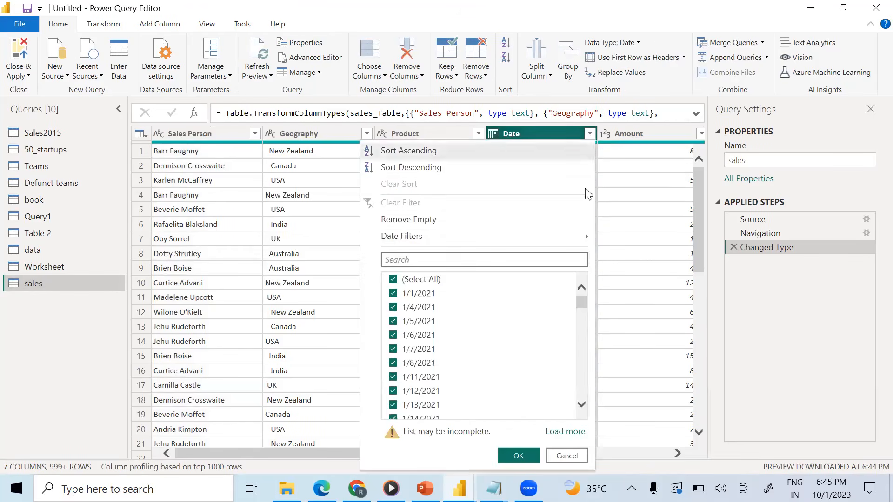
{"action": "left_click_drag", "start_coordinate": [583, 305], "coordinate": [583, 391]}
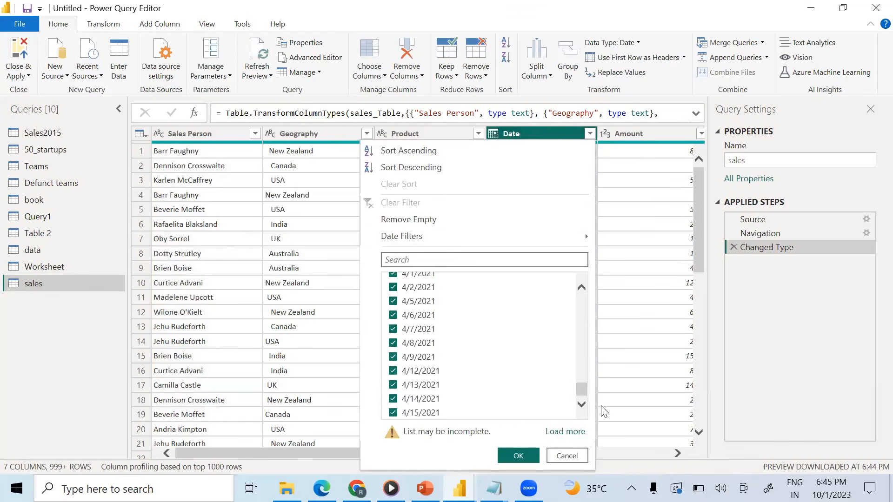
{"action": "left_click", "coordinate": [579, 433]}
{"action": "left_click_drag", "start_coordinate": [581, 301], "coordinate": [586, 434]}
{"action": "left_click", "coordinate": [517, 456]}
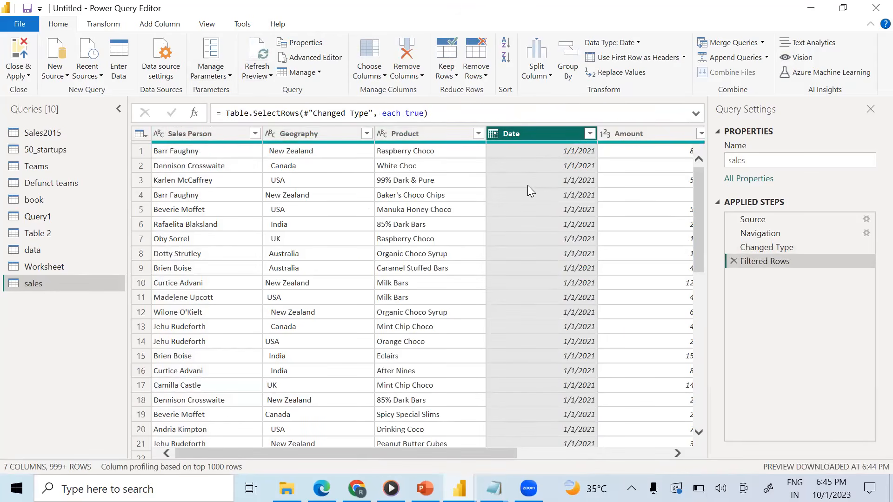
- Change the data type of the Amount column in the sales query to Fixed decimal number
{"action": "left_click_drag", "start_coordinate": [479, 451], "coordinate": [637, 440]}
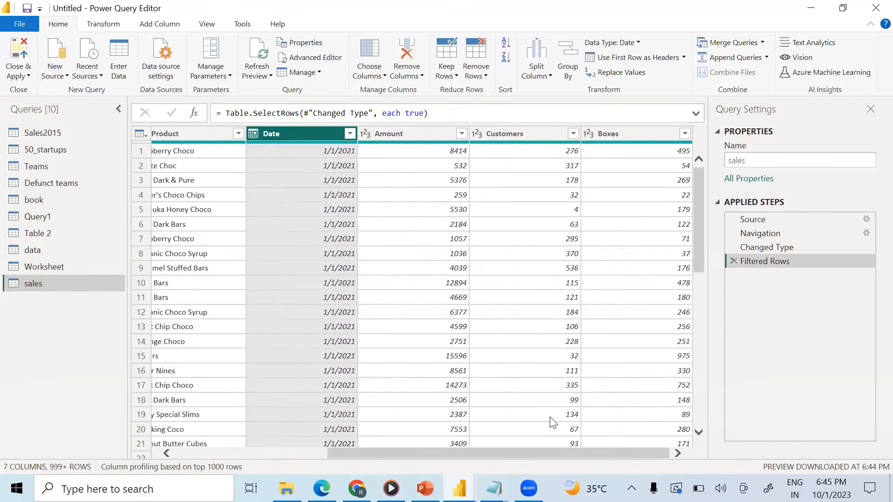
{"action": "left_click", "coordinate": [394, 132]}
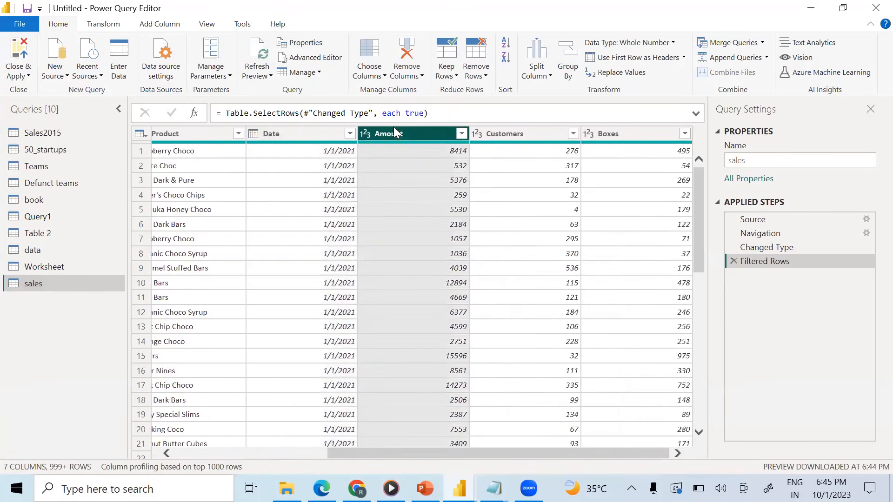
{"action": "left_click", "coordinate": [366, 135]}
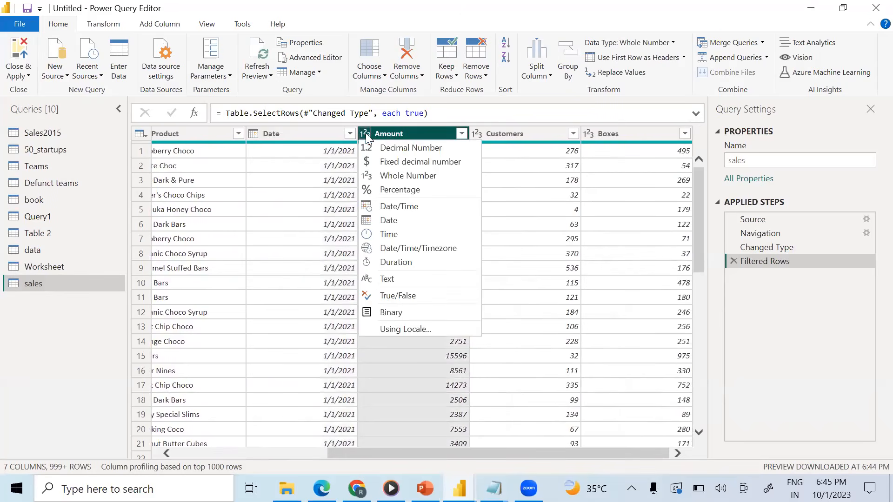
{"action": "left_click", "coordinate": [430, 161]}
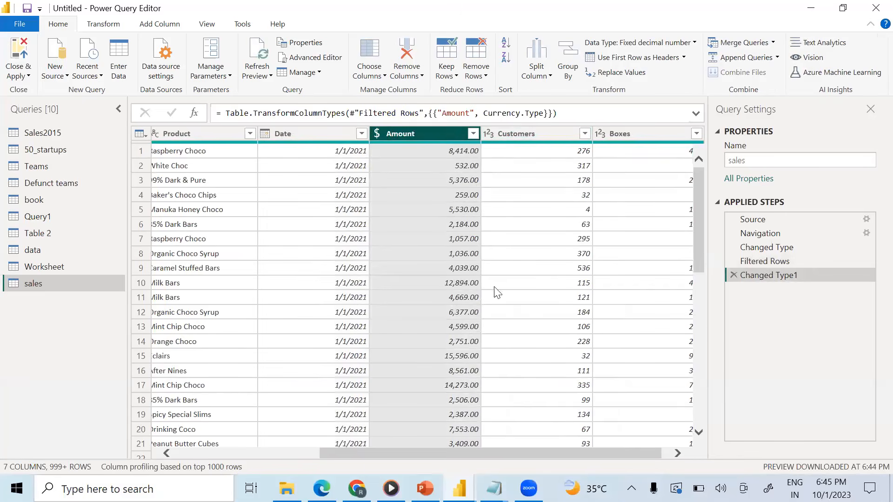
- Examine the Geography column's filter list and rows in the sales query for repeated country names and leading spaces
{"action": "left_click_drag", "start_coordinate": [640, 453], "coordinate": [653, 450]}
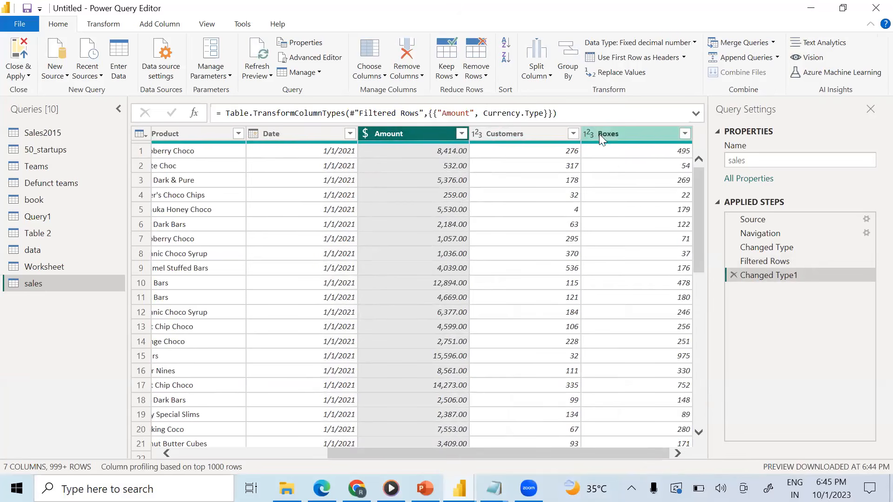
{"action": "left_click_drag", "start_coordinate": [520, 452], "coordinate": [328, 447]}
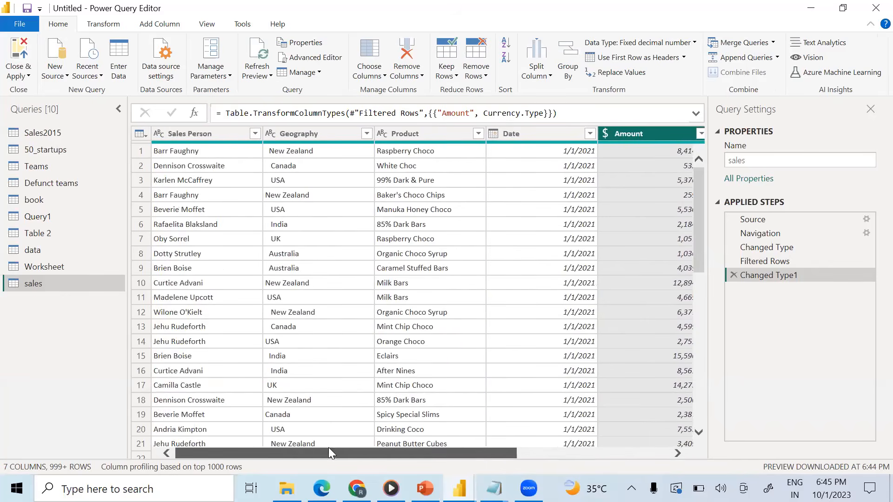
{"action": "left_click", "coordinate": [307, 129]}
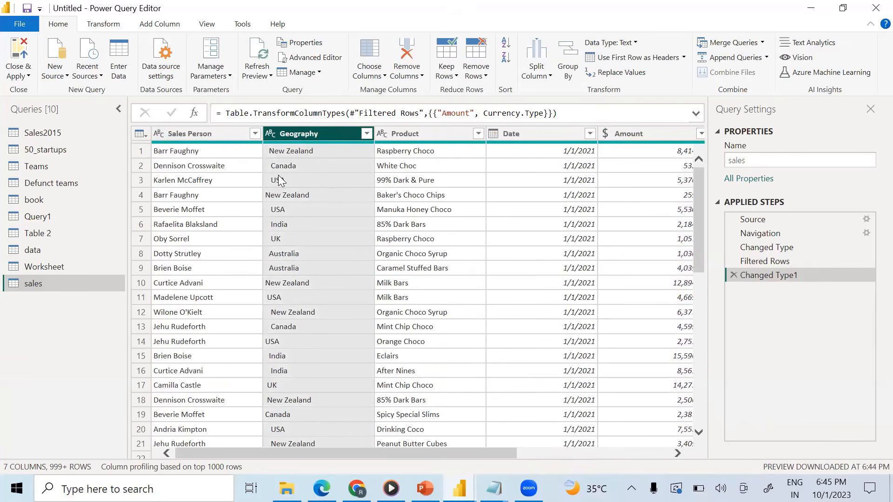
{"action": "left_click", "coordinate": [367, 134]}
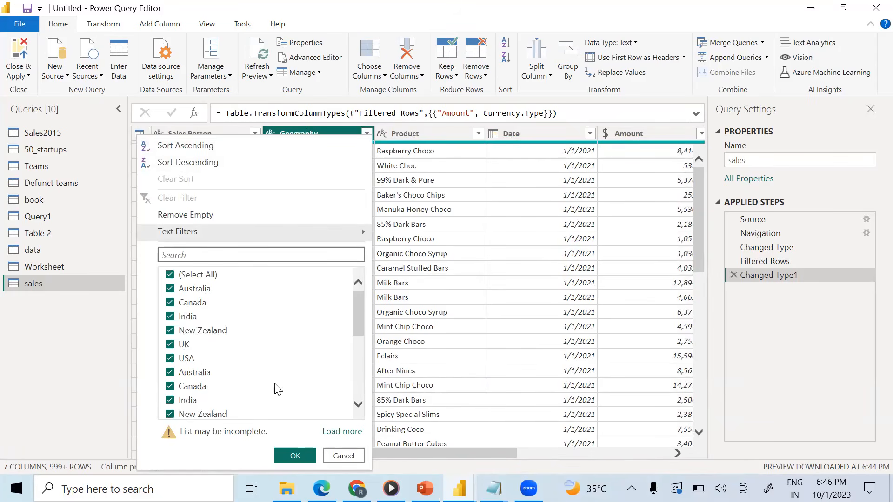
{"action": "scroll", "coordinate": [356, 330], "scroll_direction": "down", "scroll_amount": 3}
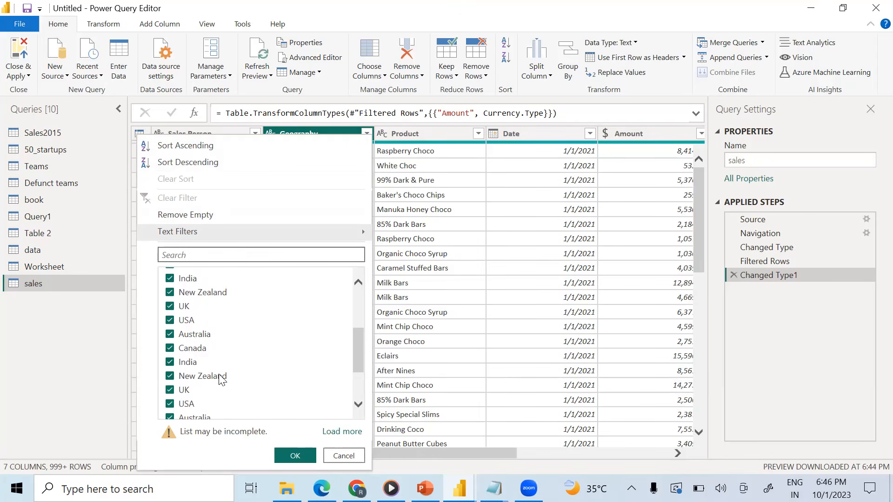
{"action": "scroll", "coordinate": [202, 373], "scroll_direction": "down", "scroll_amount": 1}
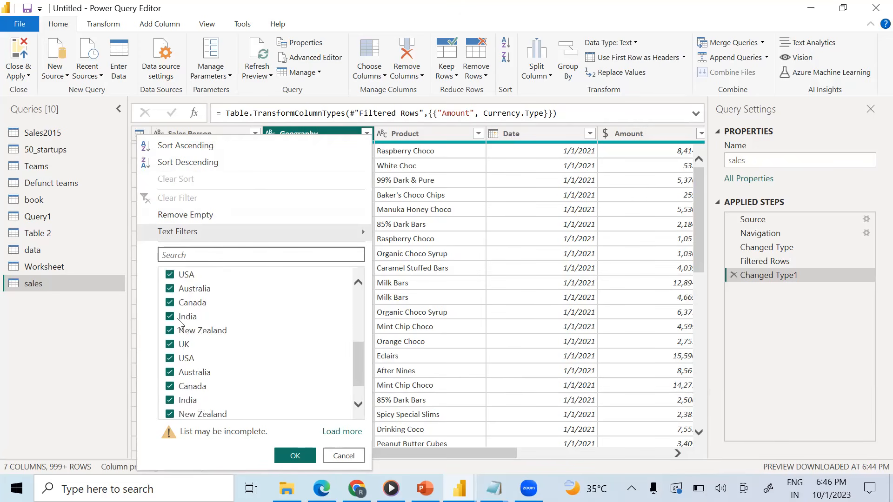
{"action": "left_click", "coordinate": [61, 324]}
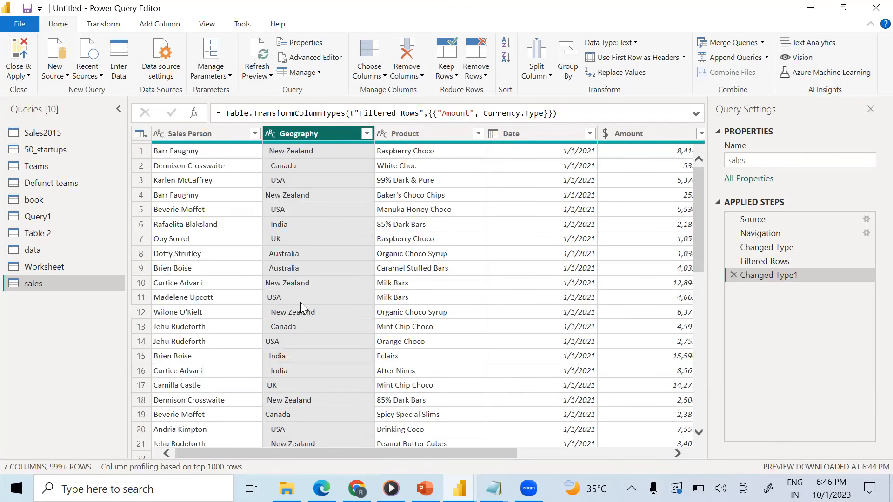
{"action": "scroll", "coordinate": [301, 302], "scroll_direction": "down", "scroll_amount": 7}
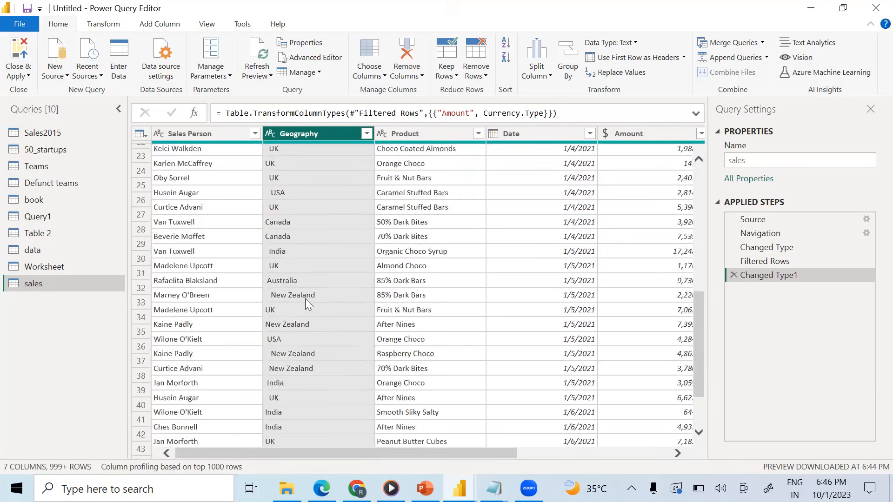
{"action": "scroll", "coordinate": [305, 298], "scroll_direction": "down", "scroll_amount": 2}
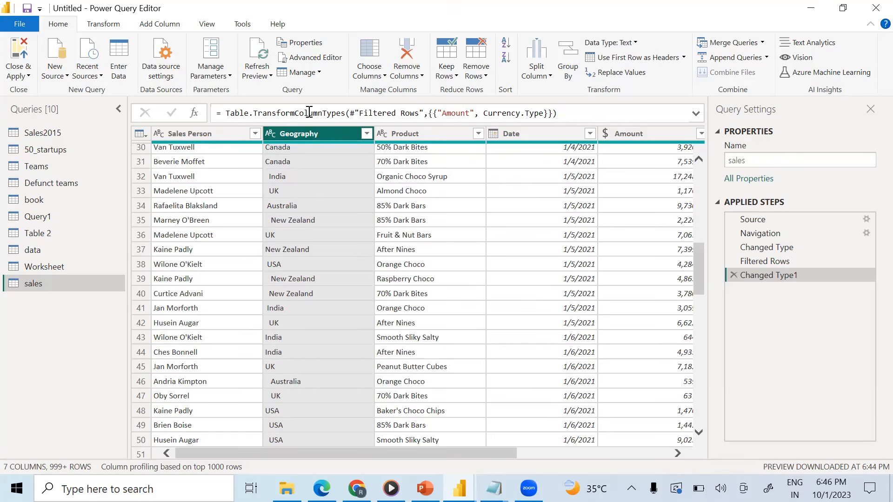
- Apply the Trim transformation to the Geography column of the sales query
{"action": "right_click", "coordinate": [303, 134]}
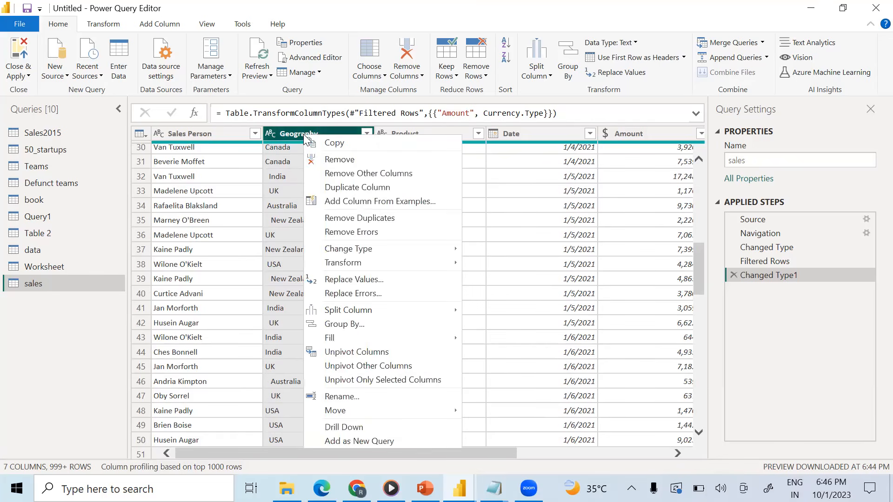
{"action": "mouse_move", "coordinate": [338, 309]}
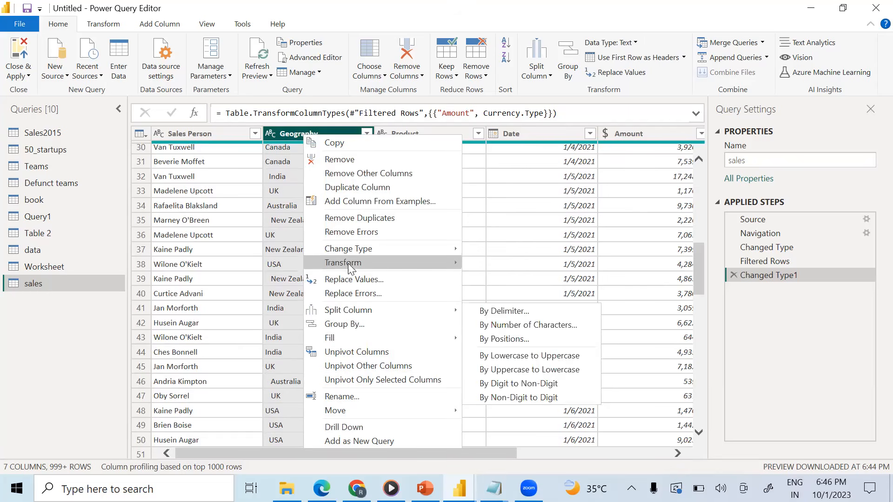
{"action": "mouse_move", "coordinate": [351, 265]}
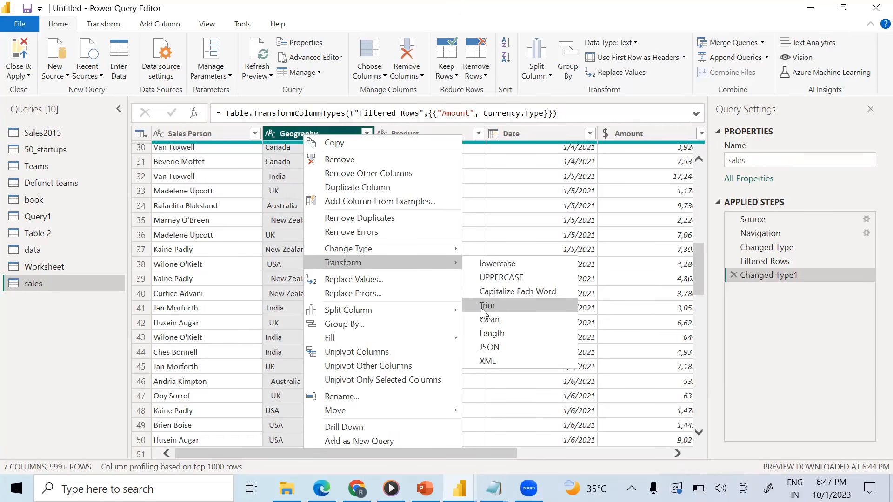
{"action": "left_click", "coordinate": [281, 133]}
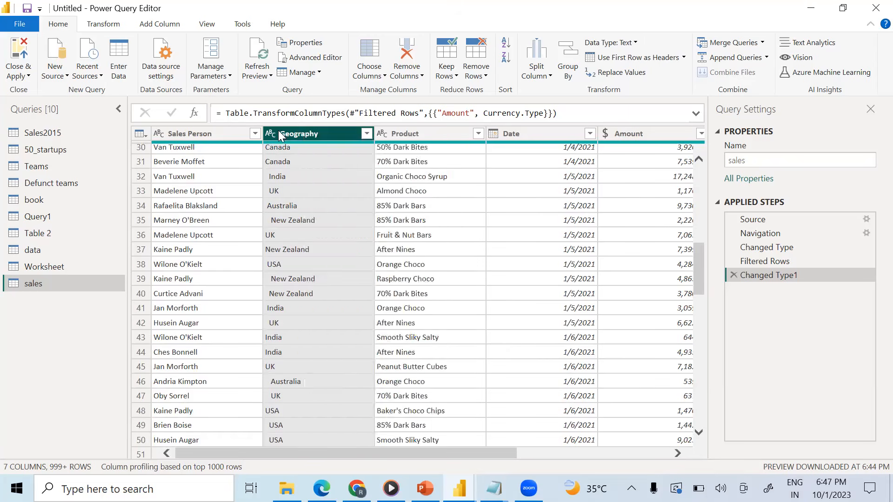
{"action": "right_click", "coordinate": [279, 132]}
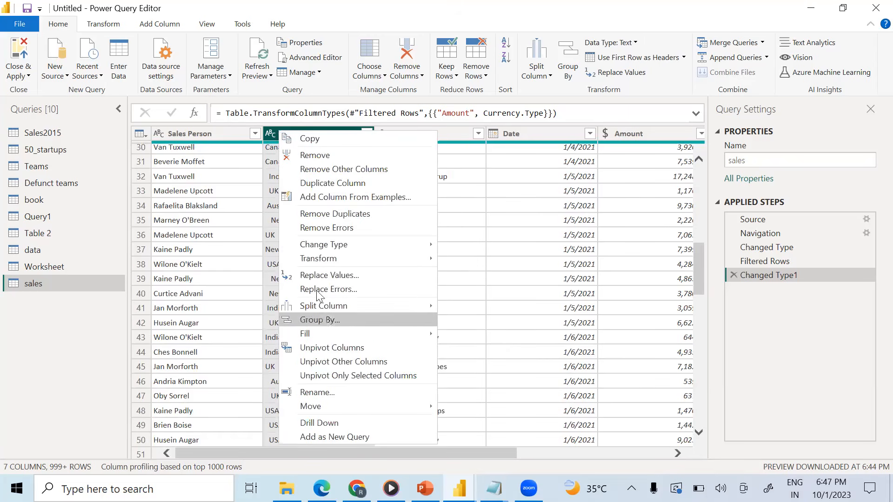
{"action": "mouse_move", "coordinate": [311, 259]}
{"action": "left_click", "coordinate": [465, 301]}
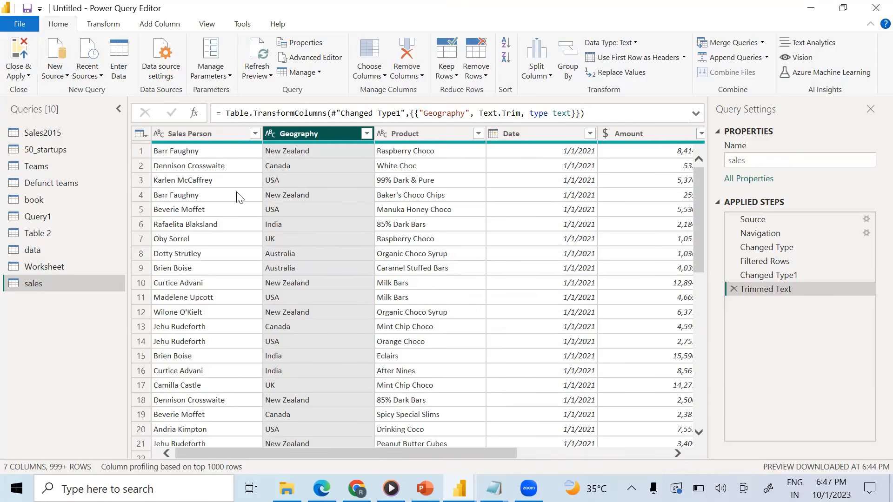
- Load the full filter list of the Sales Person column and examine its values without applying a filter
{"action": "left_click_drag", "start_coordinate": [492, 455], "coordinate": [441, 444]}
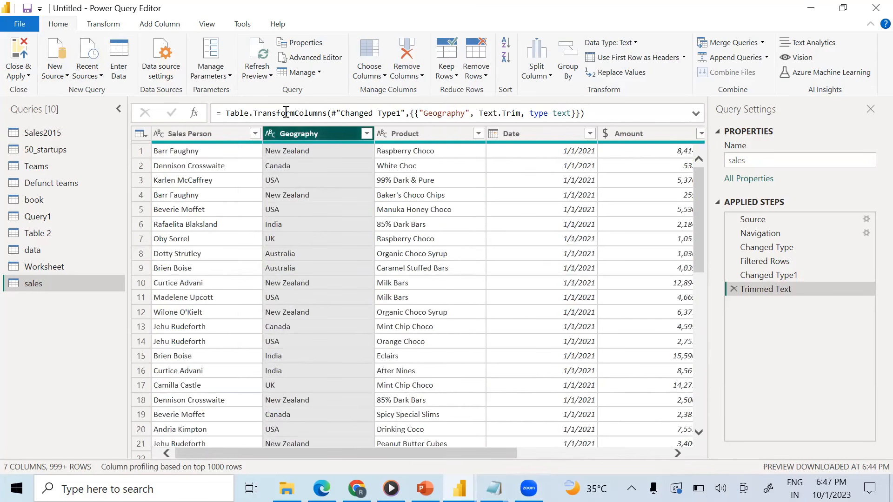
{"action": "left_click", "coordinate": [255, 133]}
{"action": "left_click", "coordinate": [230, 432]}
{"action": "left_click_drag", "start_coordinate": [246, 320], "coordinate": [250, 400]}
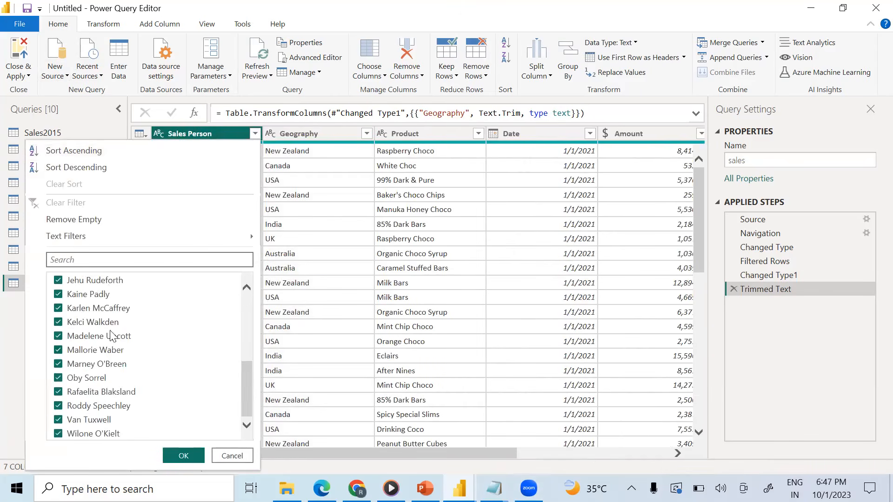
{"action": "left_click", "coordinate": [10, 351]}
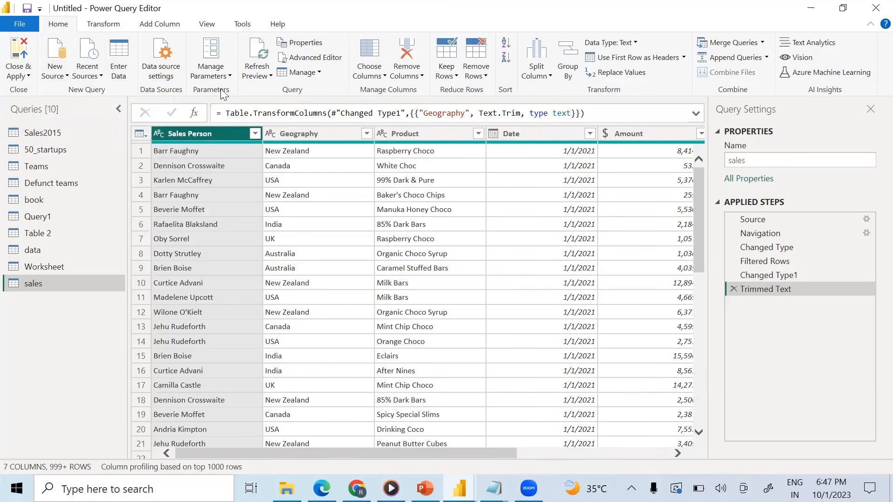
- Close the Power Query Editor and apply all query changes to the report
{"action": "left_click", "coordinate": [21, 50]}
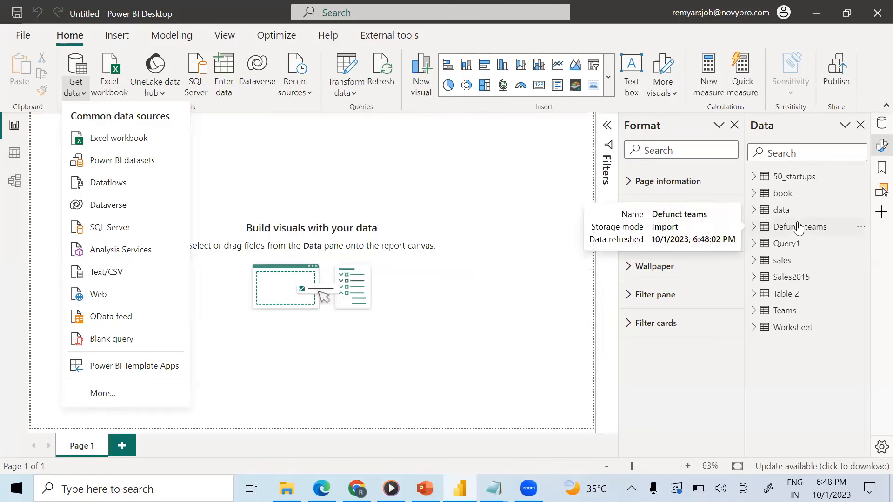
{"action": "left_click", "coordinate": [468, 228]}
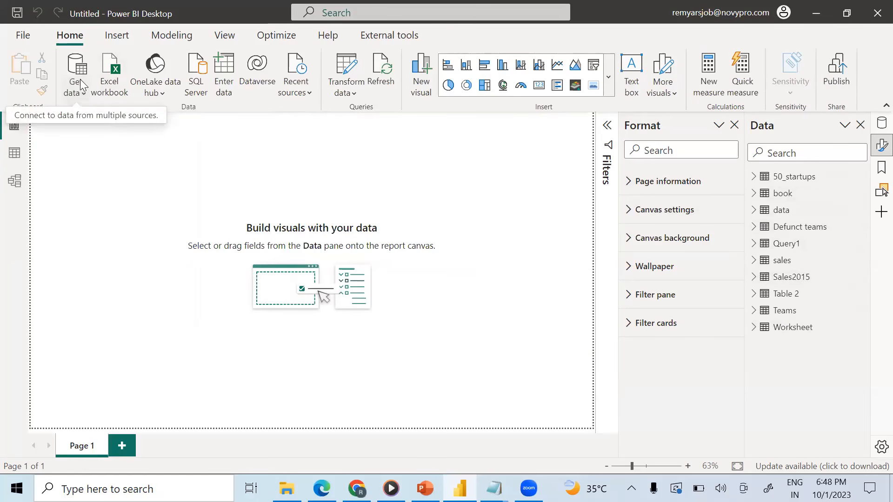
- Try to load the Worksheet table from the Excel workbook dataclean4_2_chocolate directly into the report
{"action": "left_click", "coordinate": [78, 93]}
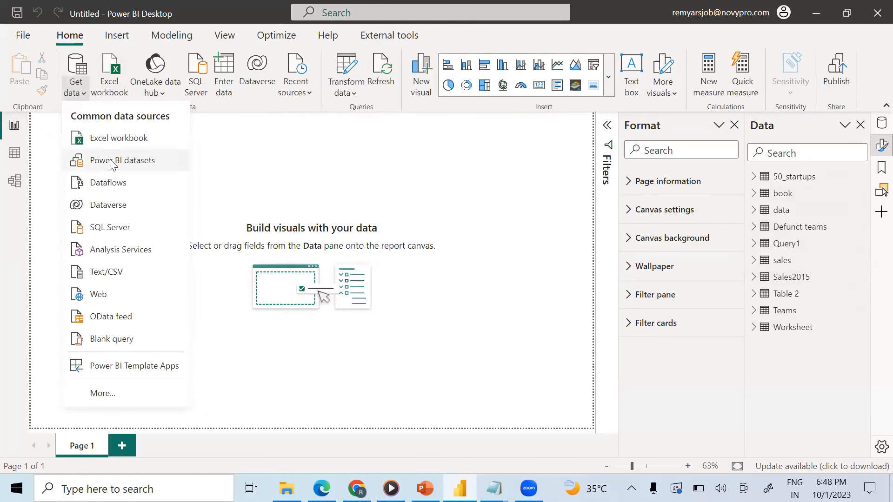
{"action": "left_click", "coordinate": [98, 138]}
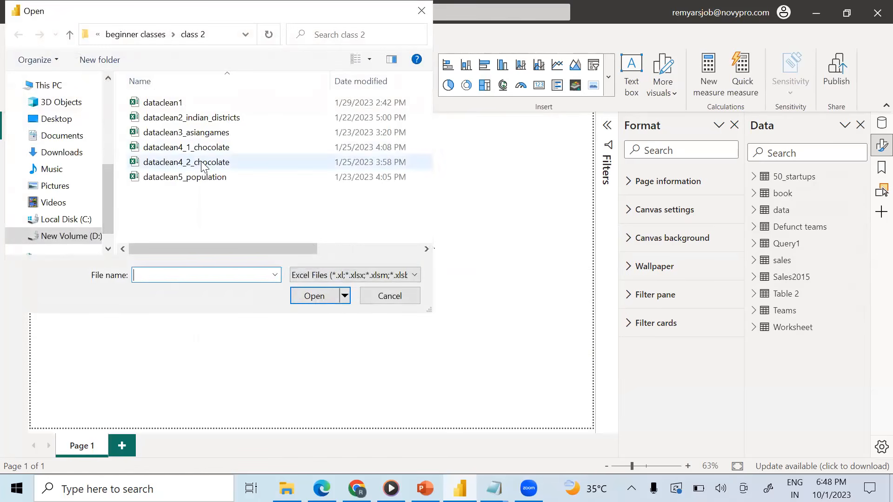
{"action": "left_click", "coordinate": [171, 163]}
{"action": "left_click", "coordinate": [314, 296]}
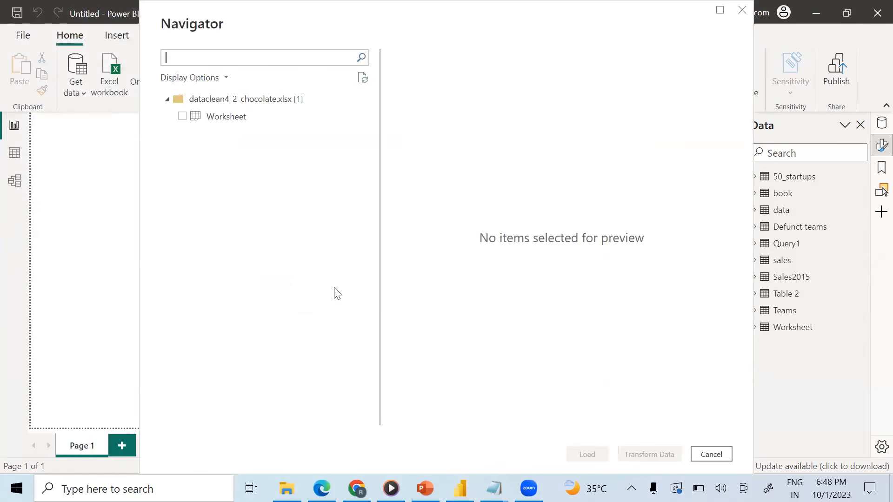
{"action": "left_click", "coordinate": [182, 116]}
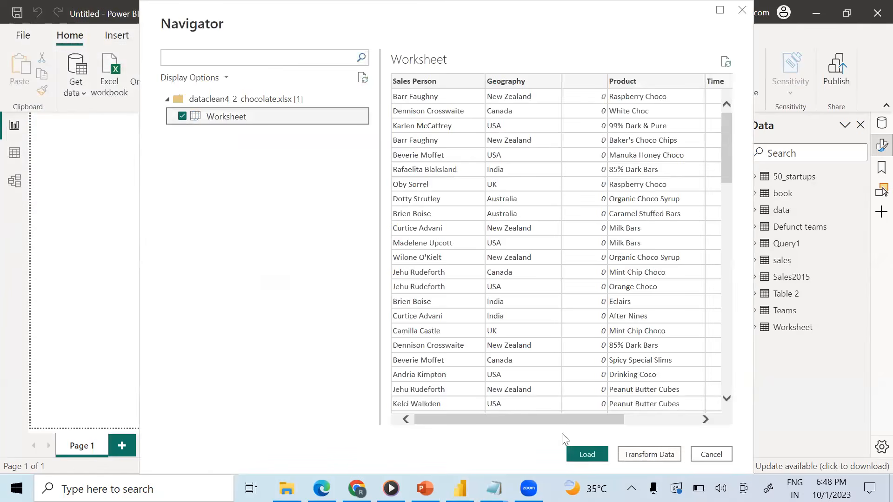
{"action": "left_click", "coordinate": [588, 452]}
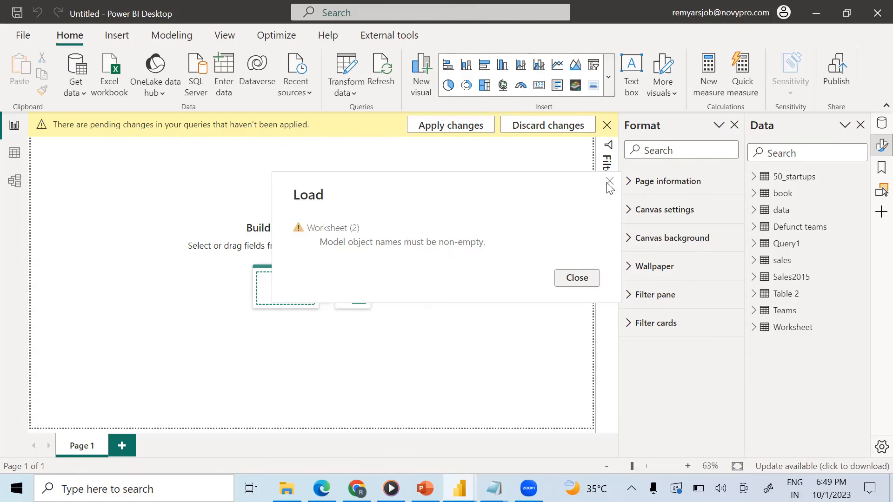
{"action": "left_click", "coordinate": [575, 282]}
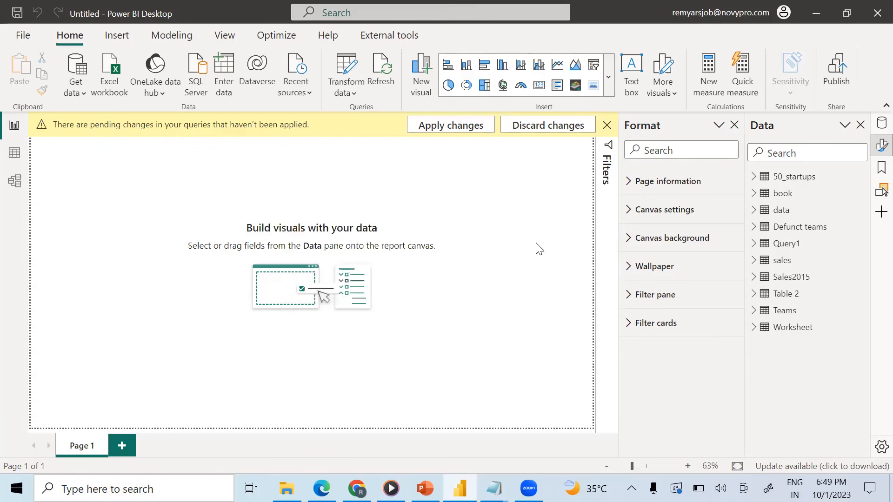
- Discard the pending query changes and reopen the Power Query Editor
{"action": "left_click", "coordinate": [539, 125]}
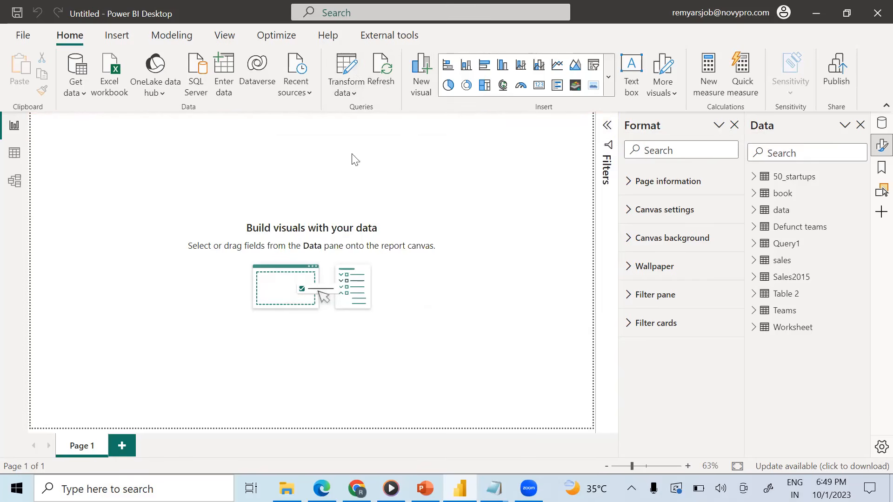
{"action": "left_click", "coordinate": [347, 68]}
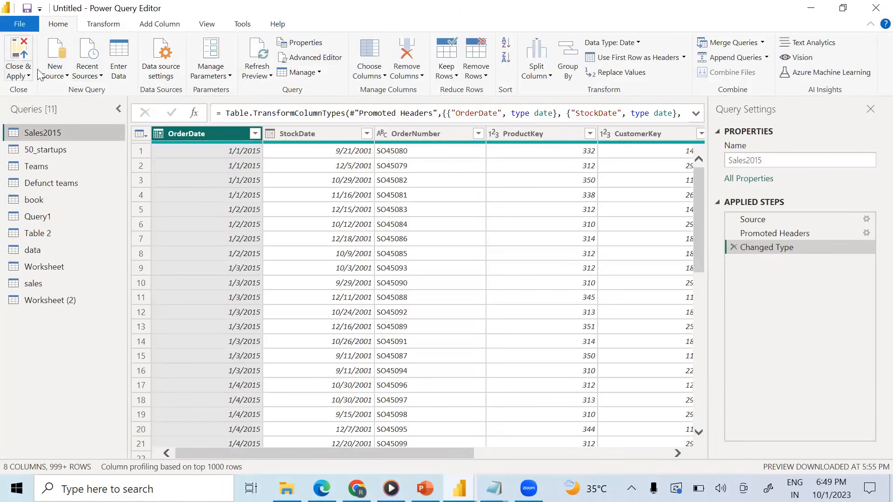
- Import the Worksheet table from the Excel workbook dataclean4_2_chocolate as a new query
{"action": "left_click", "coordinate": [56, 71]}
{"action": "left_click", "coordinate": [93, 111]}
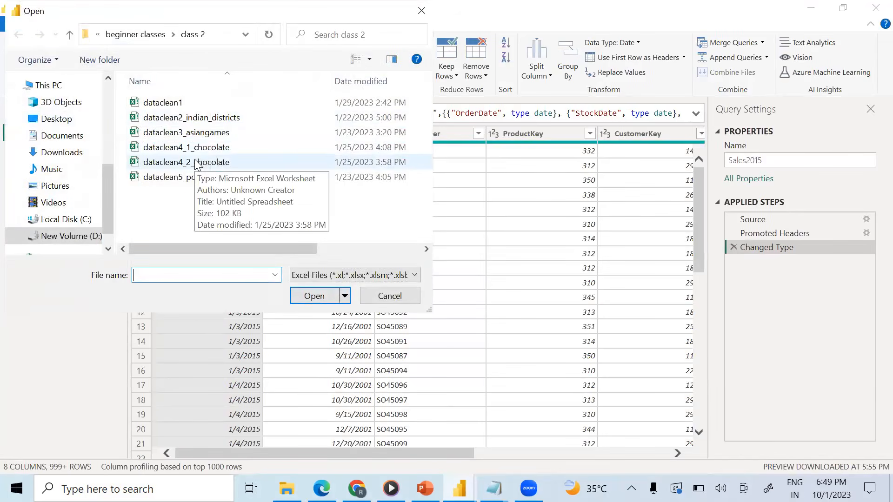
{"action": "left_click", "coordinate": [187, 163]}
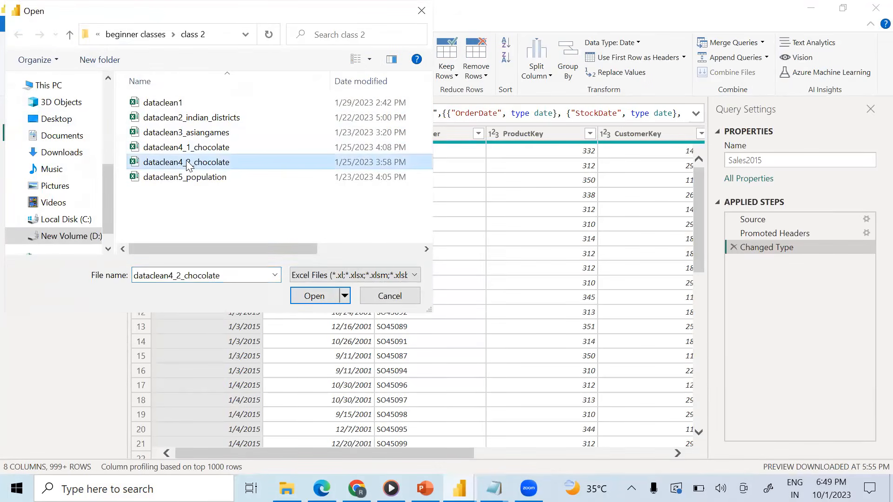
{"action": "left_click", "coordinate": [316, 297]}
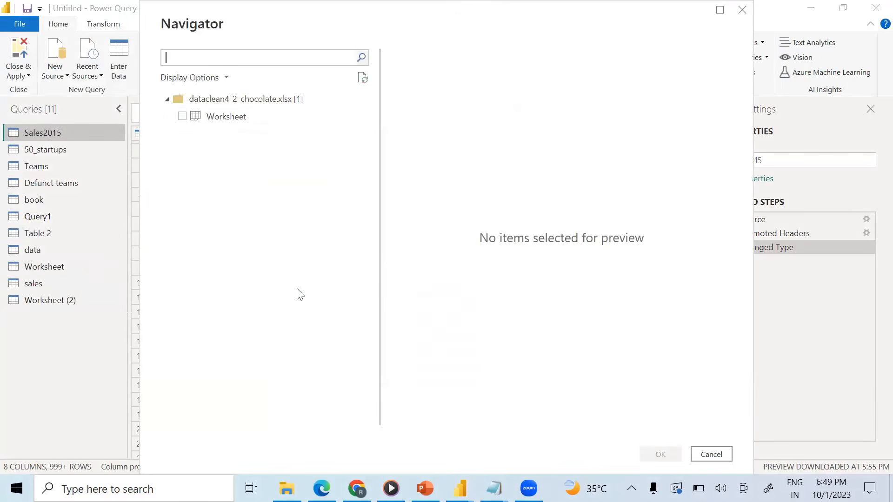
{"action": "left_click", "coordinate": [183, 117]}
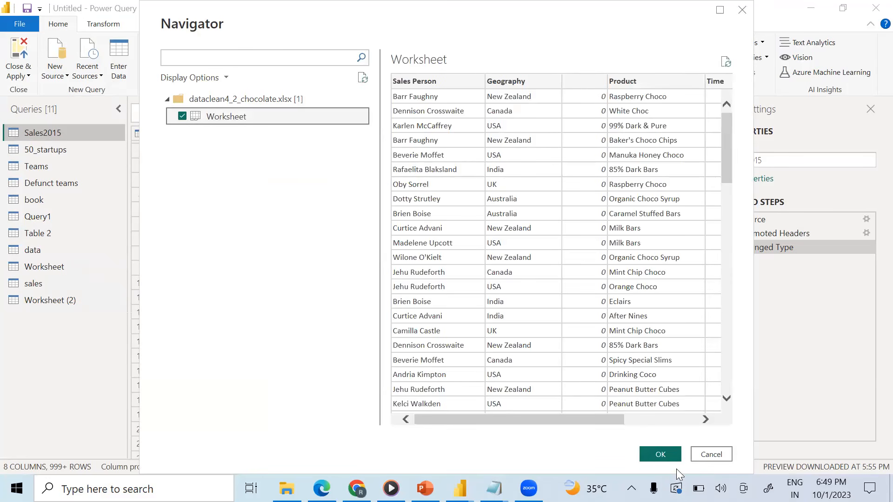
{"action": "left_click", "coordinate": [659, 450]}
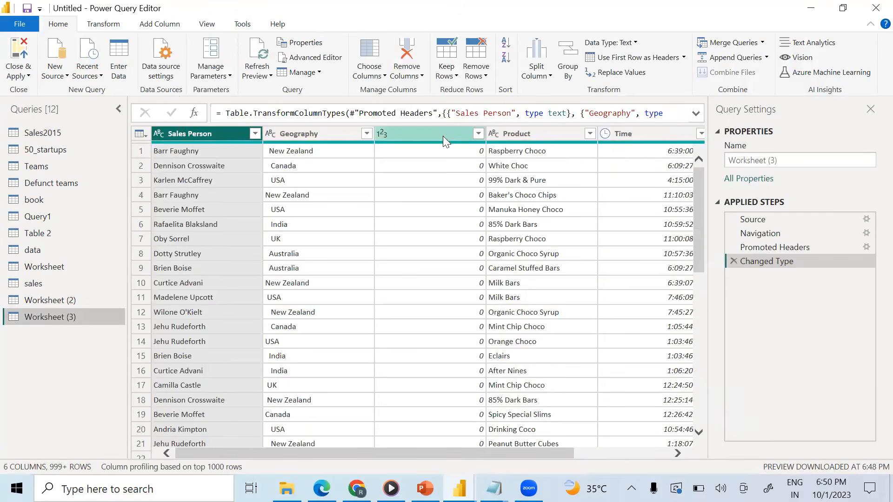
- Remove the unnamed column between Geography and Product, and trim the text in the Geography column
{"action": "right_click", "coordinate": [428, 133]}
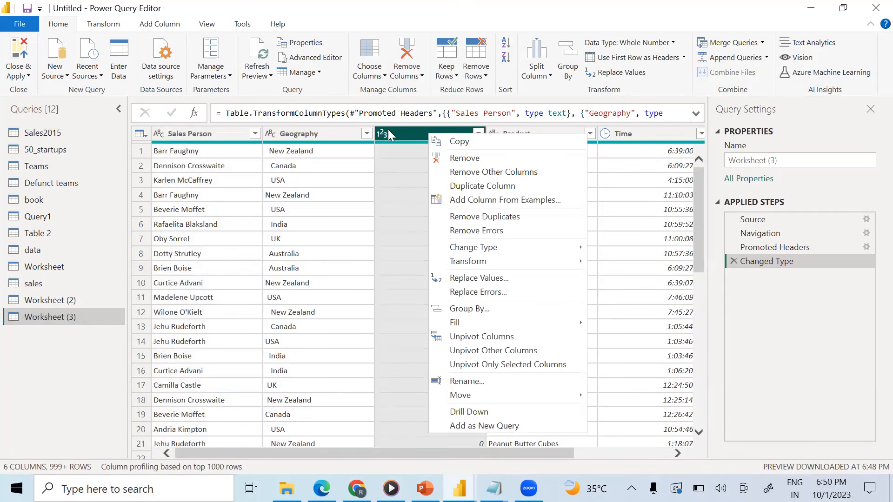
{"action": "left_click", "coordinate": [460, 158]}
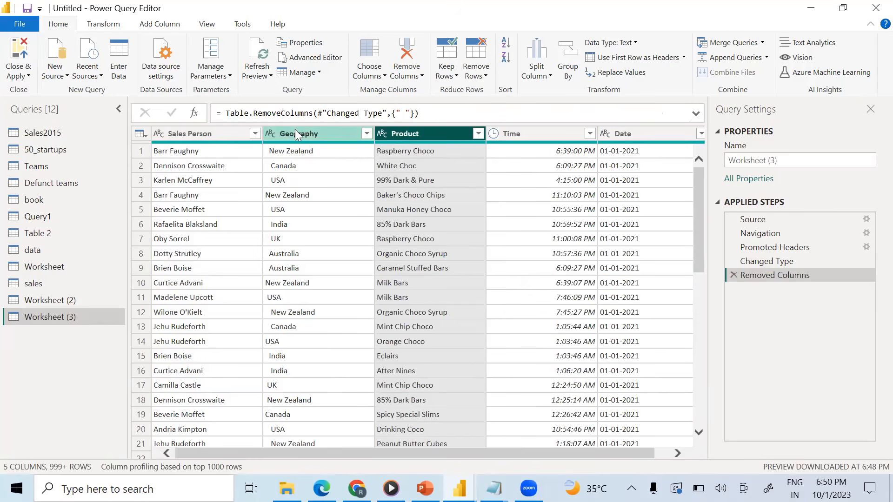
{"action": "left_click", "coordinate": [367, 134]}
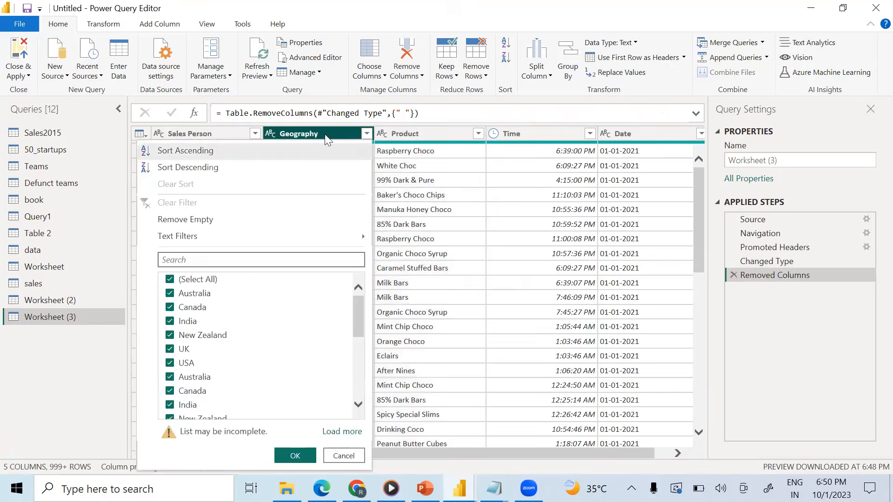
{"action": "left_click", "coordinate": [311, 138]}
{"action": "right_click", "coordinate": [311, 135]}
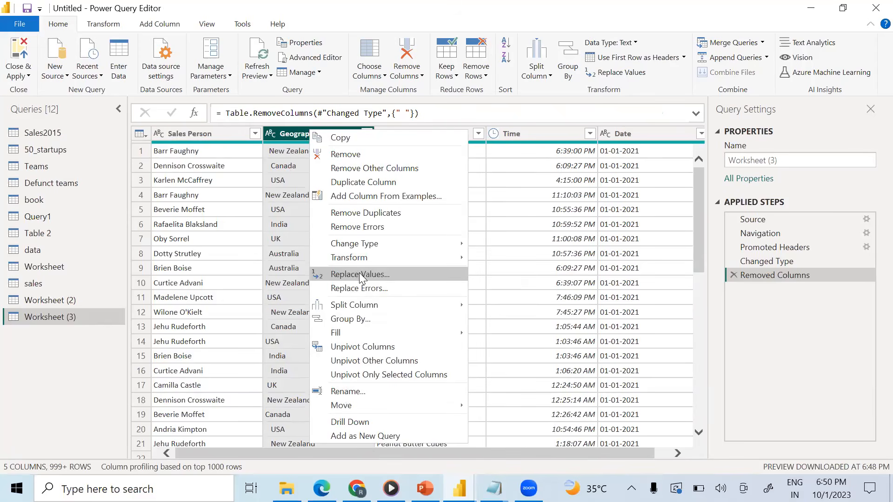
{"action": "mouse_move", "coordinate": [349, 257]}
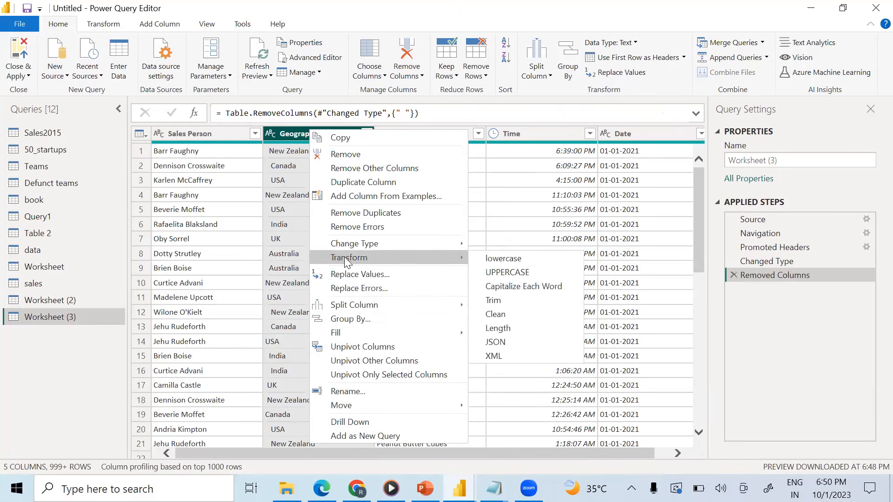
{"action": "left_click", "coordinate": [496, 301]}
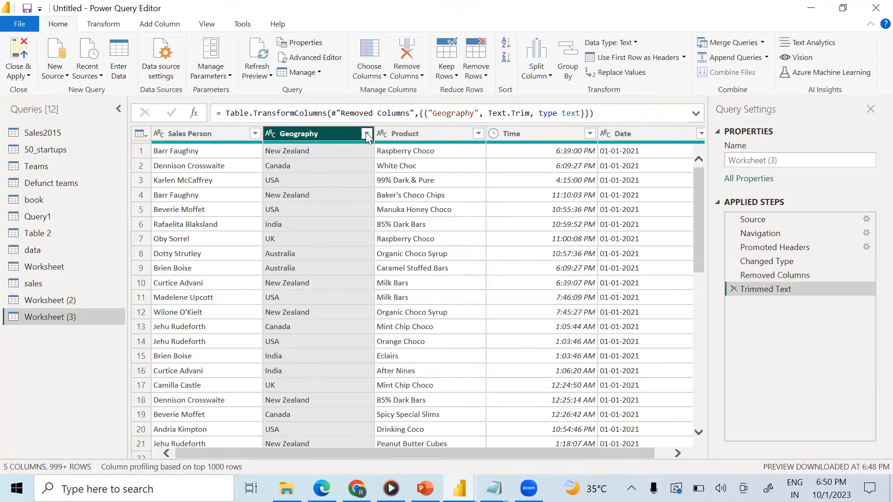
- Examine the full list of distinct Geography values and look through the column's rows for inconsistent country spellings
{"action": "left_click", "coordinate": [366, 134]}
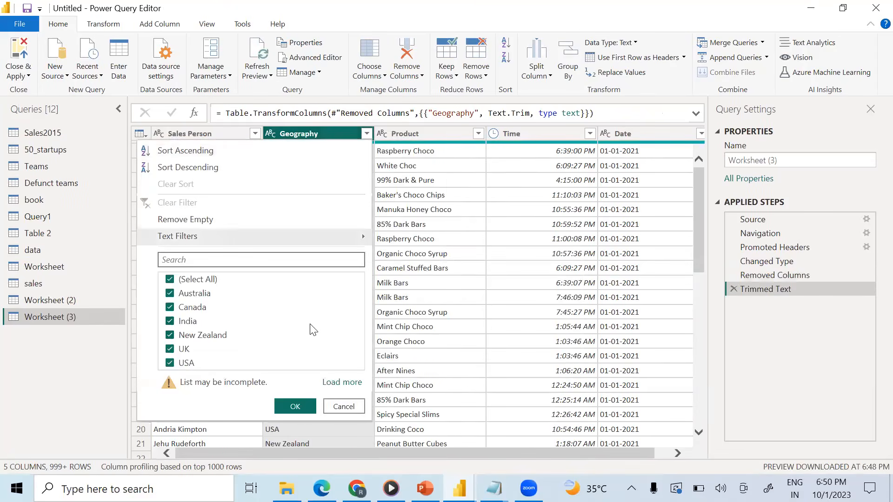
{"action": "left_click", "coordinate": [341, 382]}
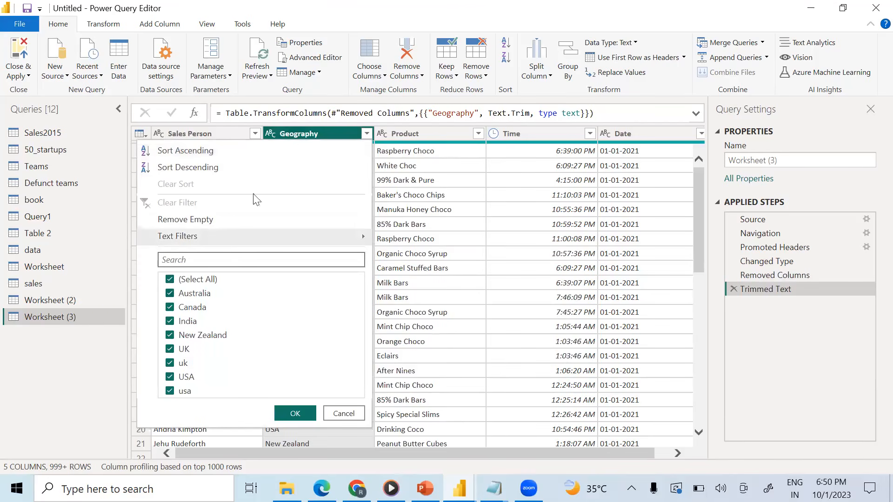
{"action": "left_click", "coordinate": [299, 131]}
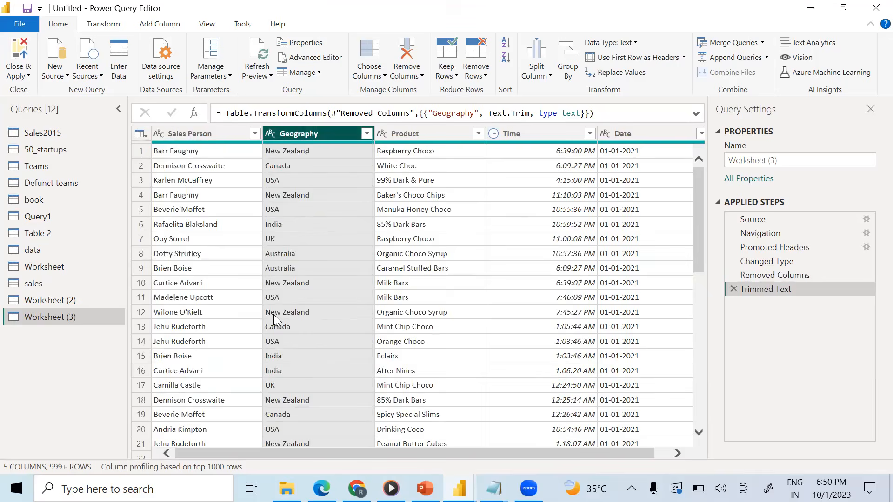
{"action": "scroll", "coordinate": [273, 314], "scroll_direction": "down", "scroll_amount": 10}
{"action": "scroll", "coordinate": [274, 314], "scroll_direction": "down", "scroll_amount": 20}
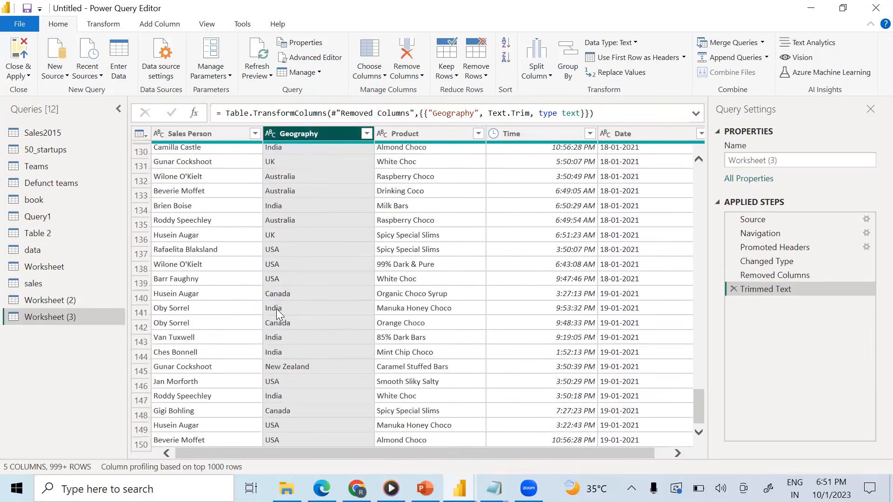
{"action": "scroll", "coordinate": [276, 313], "scroll_direction": "down", "scroll_amount": 5}
{"action": "left_click_drag", "start_coordinate": [697, 358], "coordinate": [696, 458]}
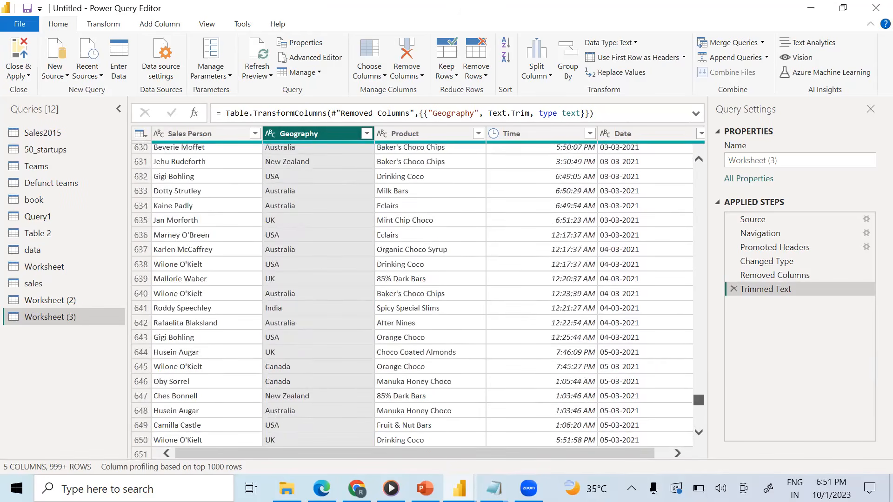
{"action": "scroll", "coordinate": [286, 306], "scroll_direction": "down", "scroll_amount": 6}
{"action": "scroll", "coordinate": [286, 306], "scroll_direction": "down", "scroll_amount": 8}
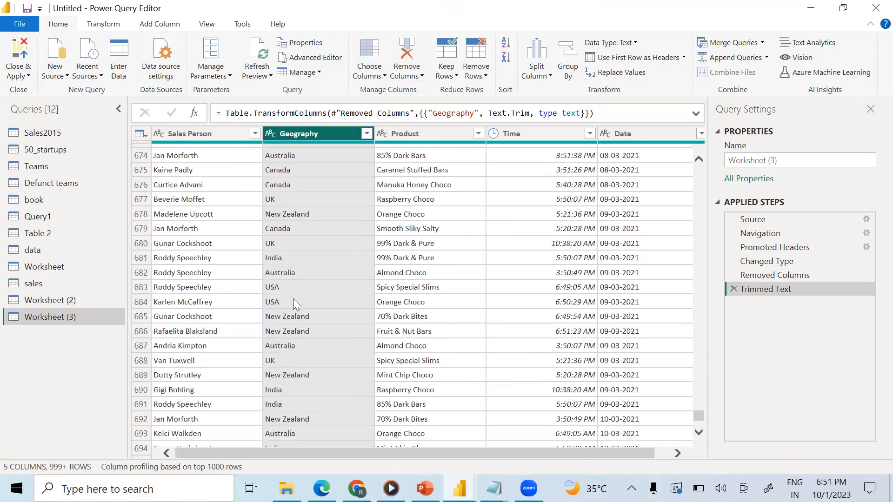
- Load the complete Geography value list and filter the column to show only the lowercase uk rows
{"action": "left_click", "coordinate": [366, 134]}
{"action": "left_click", "coordinate": [170, 279]}
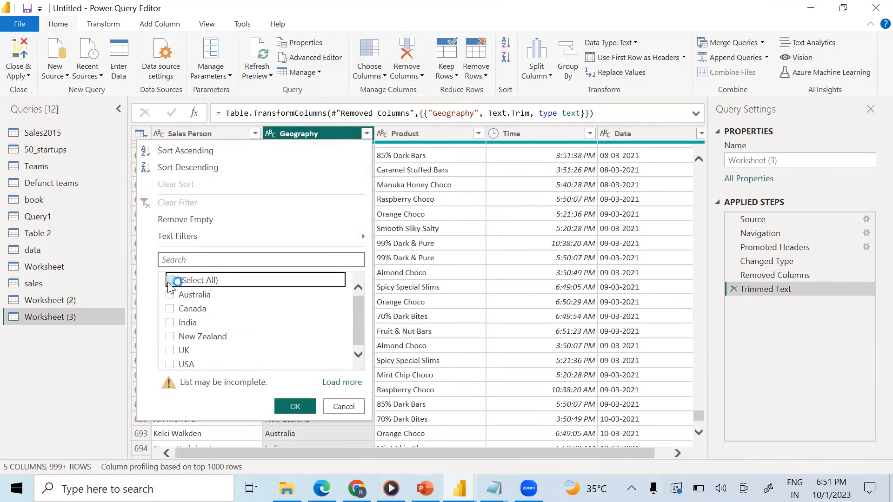
{"action": "left_click", "coordinate": [338, 385]}
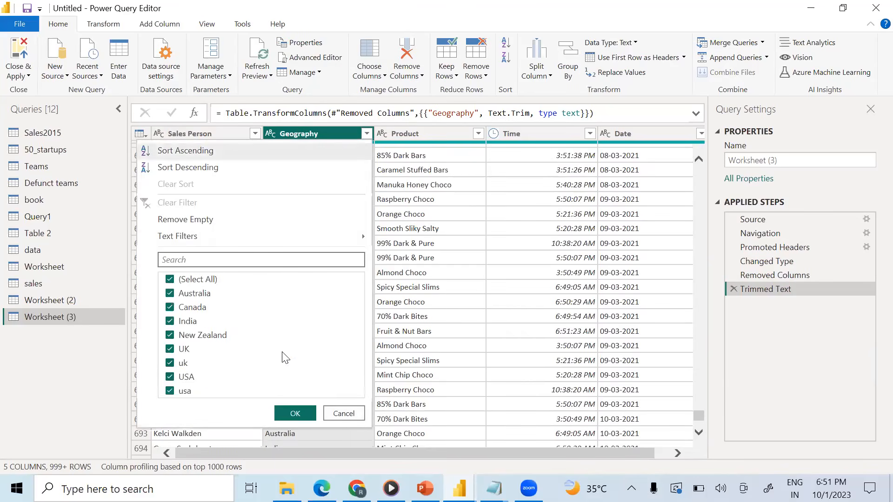
{"action": "left_click", "coordinate": [169, 364]}
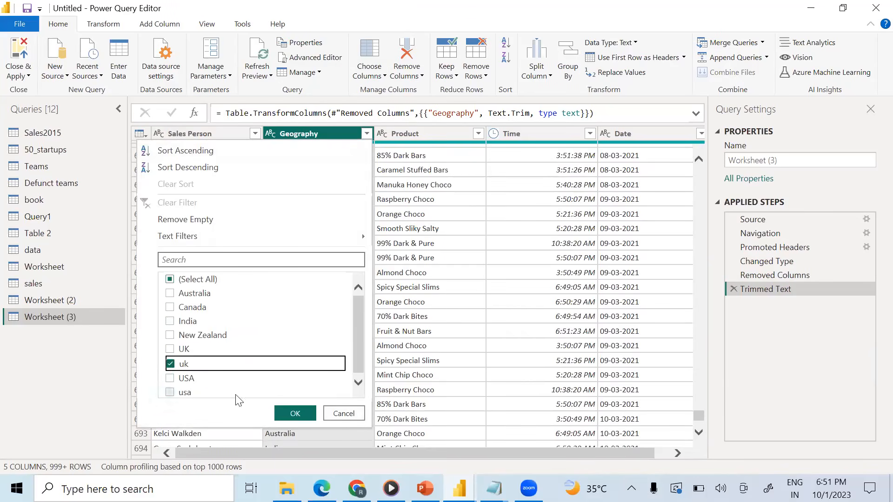
{"action": "left_click", "coordinate": [294, 413]}
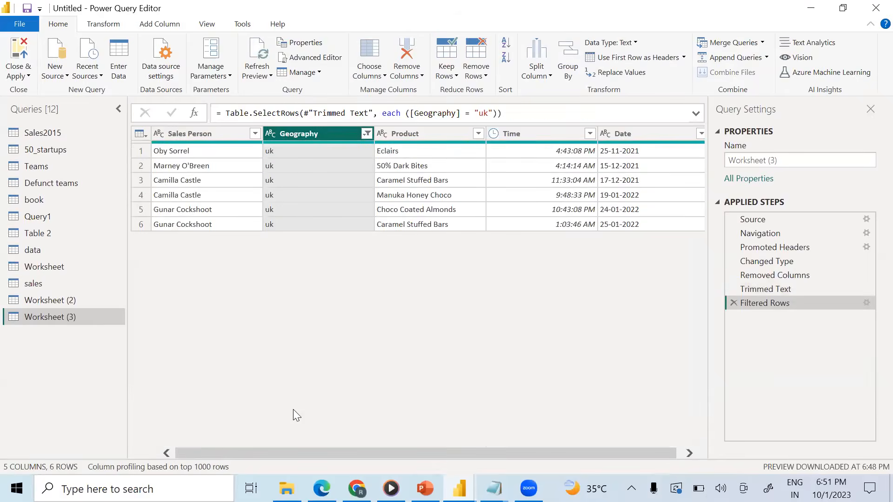
- Replace uk with UK in the Geography column and delete the Filtered Rows step from the query
{"action": "left_click", "coordinate": [283, 149]}
{"action": "right_click", "coordinate": [282, 149]}
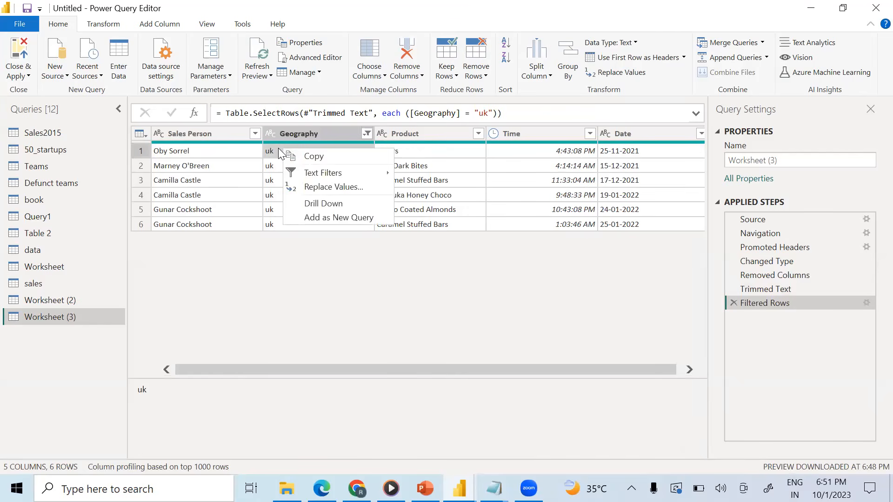
{"action": "left_click", "coordinate": [323, 187]}
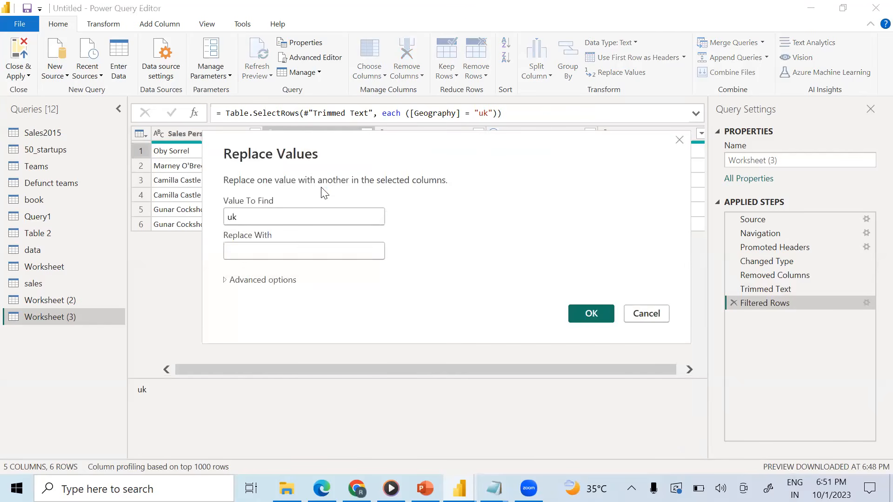
{"action": "type", "text": "UK"}
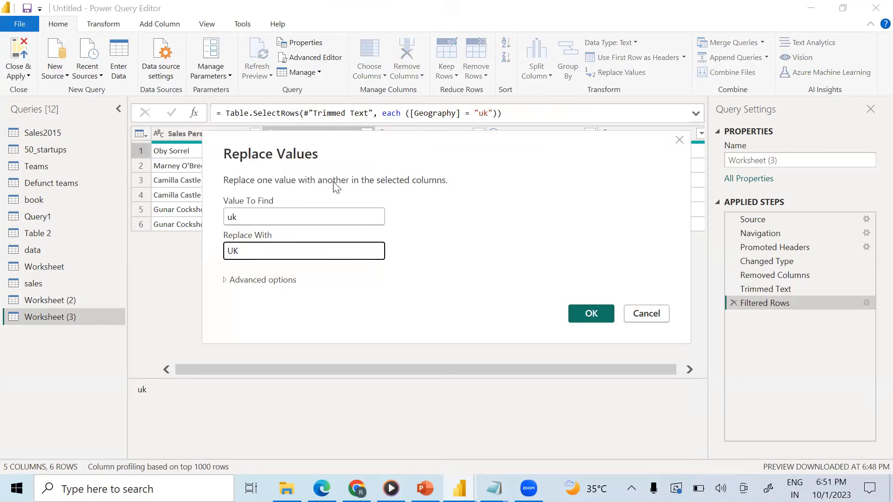
{"action": "left_click", "coordinate": [589, 314]}
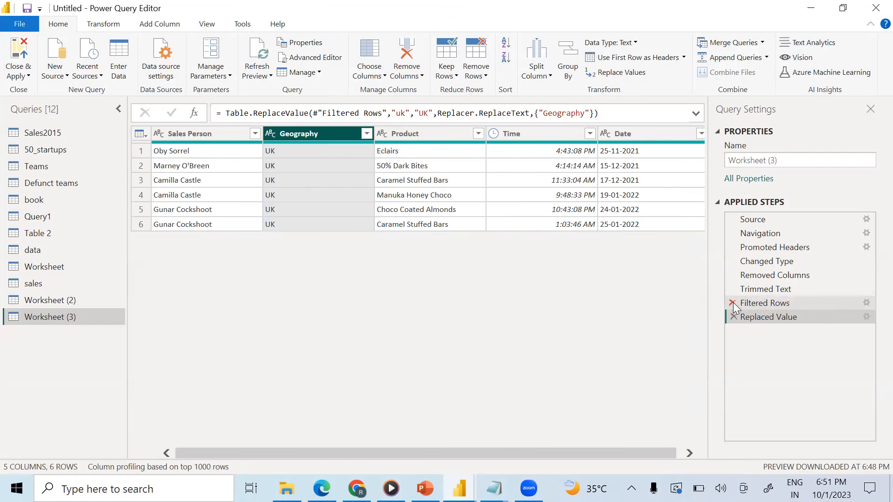
{"action": "left_click", "coordinate": [733, 302]}
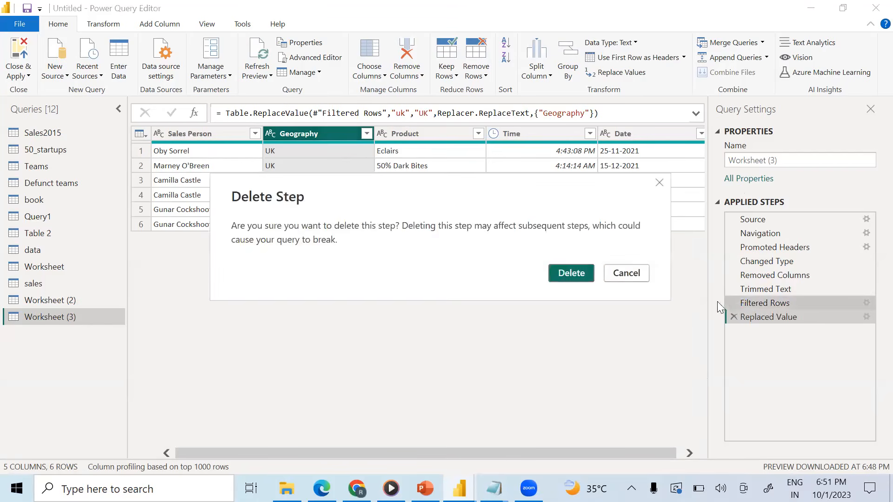
{"action": "left_click", "coordinate": [577, 273]}
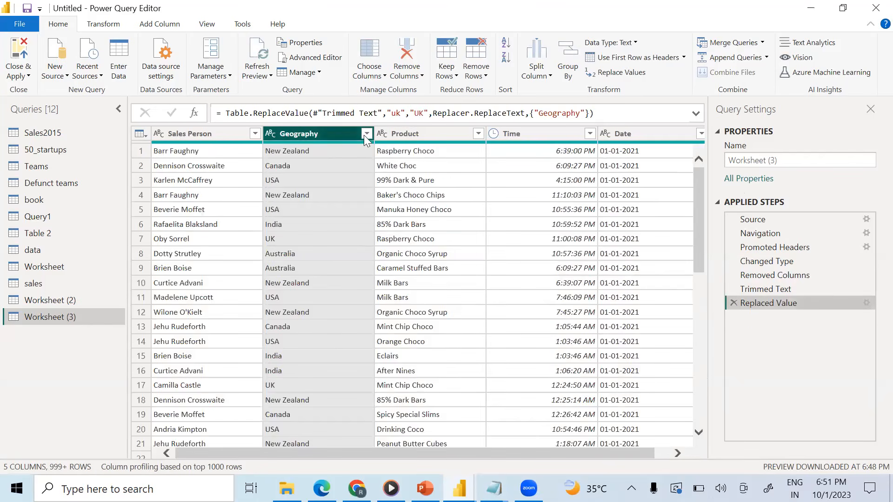
- Load the complete Geography value list and filter the column to show only the lowercase usa rows
{"action": "left_click", "coordinate": [366, 134]}
{"action": "left_click", "coordinate": [348, 382]}
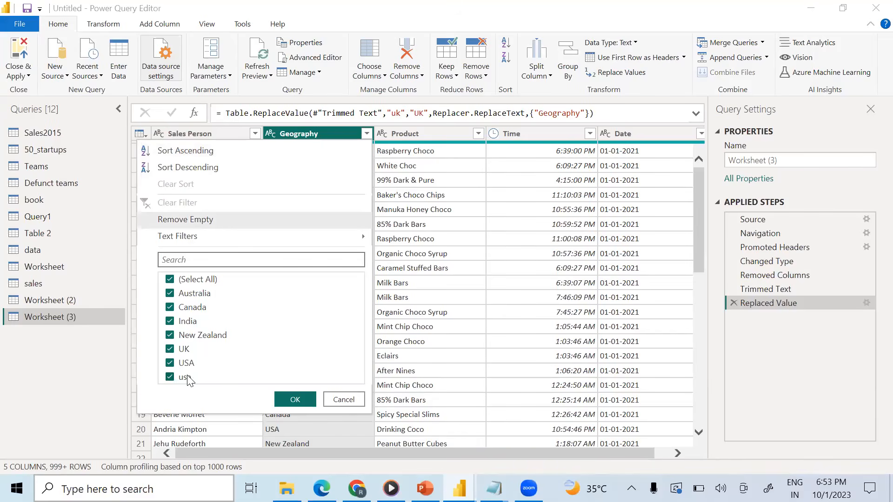
{"action": "left_click", "coordinate": [172, 279]}
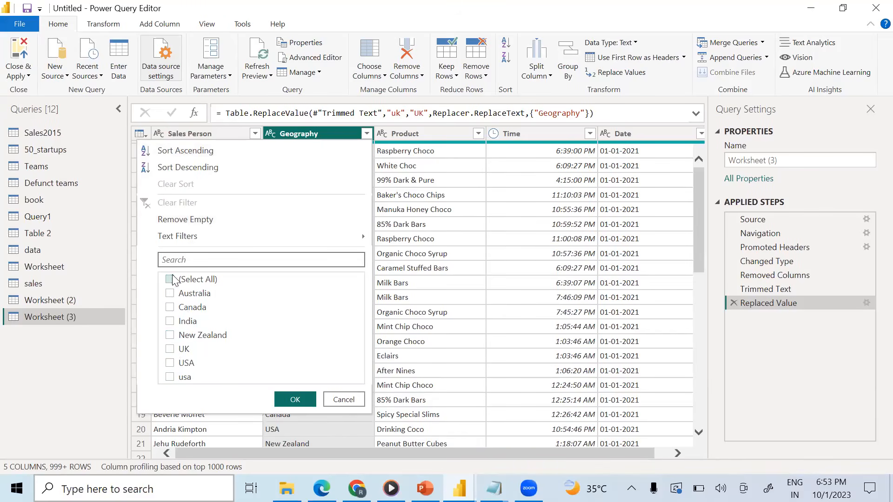
{"action": "left_click", "coordinate": [170, 377]}
{"action": "left_click", "coordinate": [287, 403]}
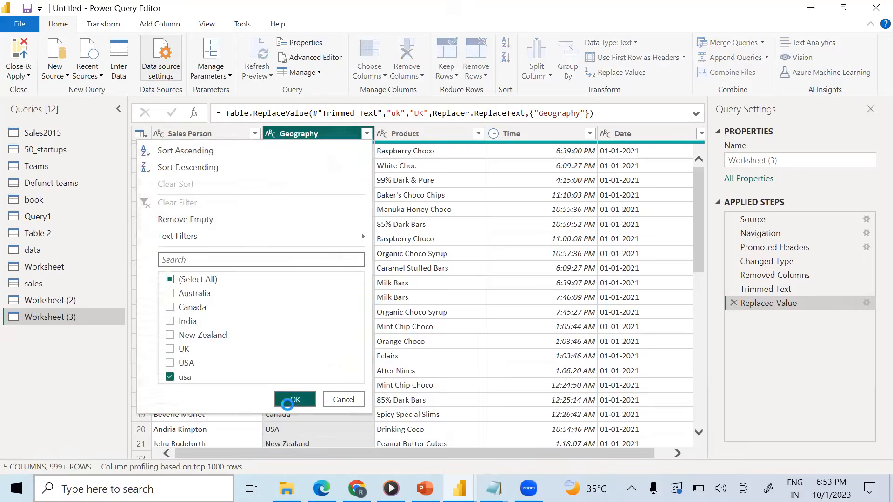
- Replace usa with USA in the Geography column and delete the Filtered Rows step from the query
{"action": "right_click", "coordinate": [276, 150]}
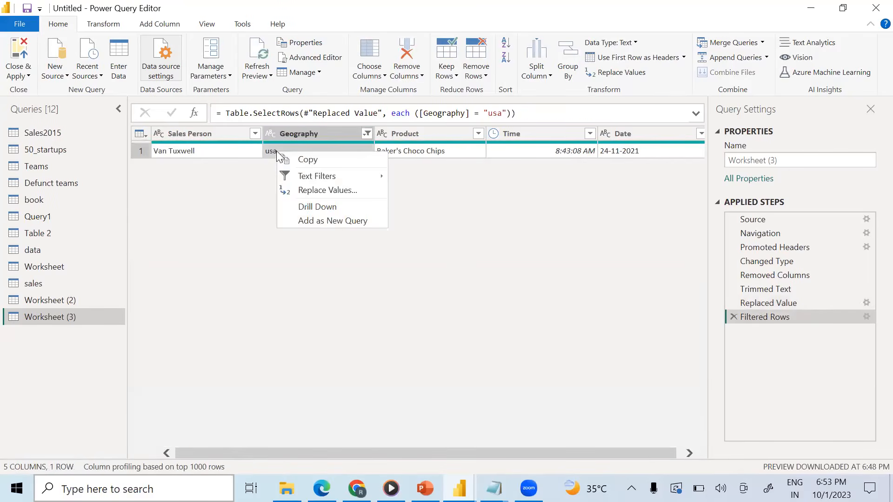
{"action": "left_click", "coordinate": [318, 191]}
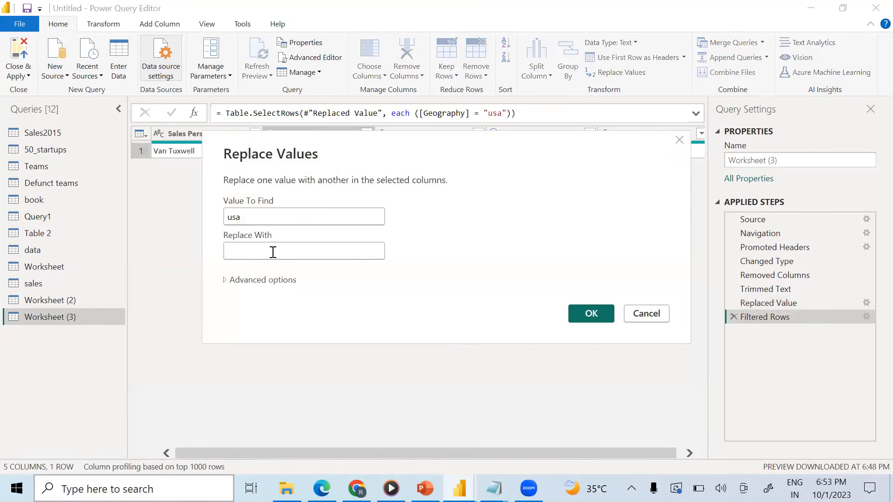
{"action": "left_click", "coordinate": [273, 252]}
{"action": "type", "text": "USA"}
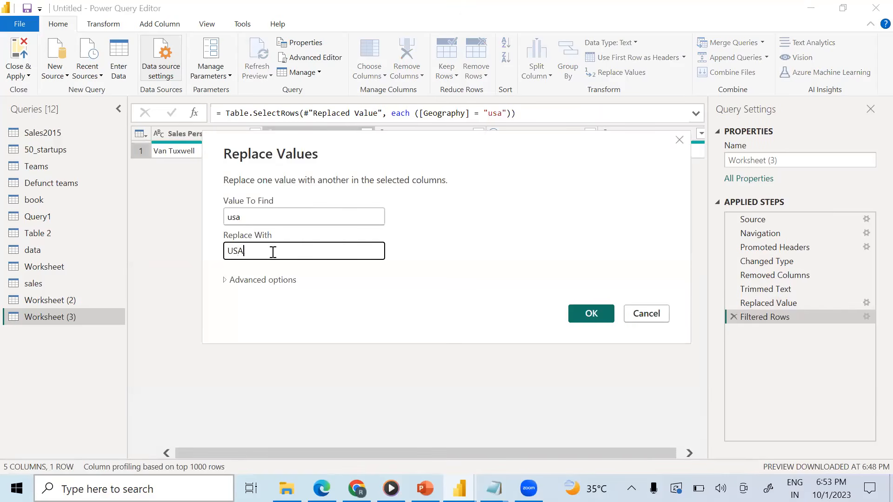
{"action": "left_click", "coordinate": [587, 314]}
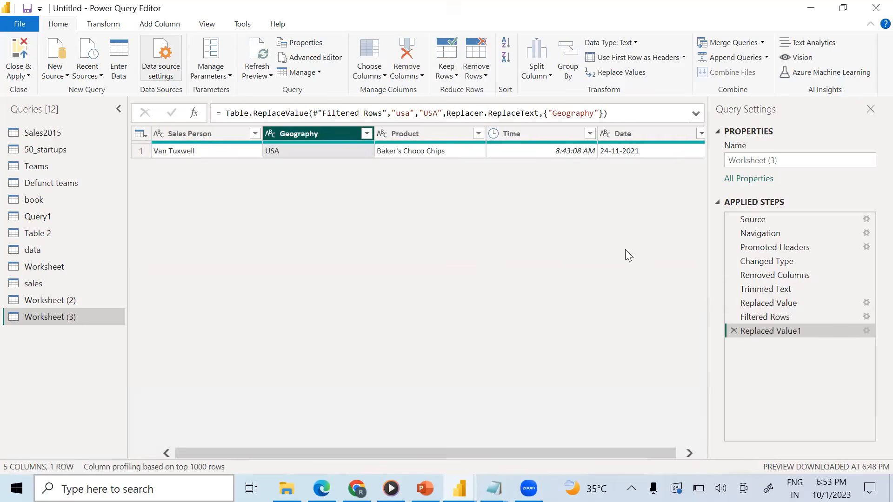
{"action": "left_click", "coordinate": [733, 316]}
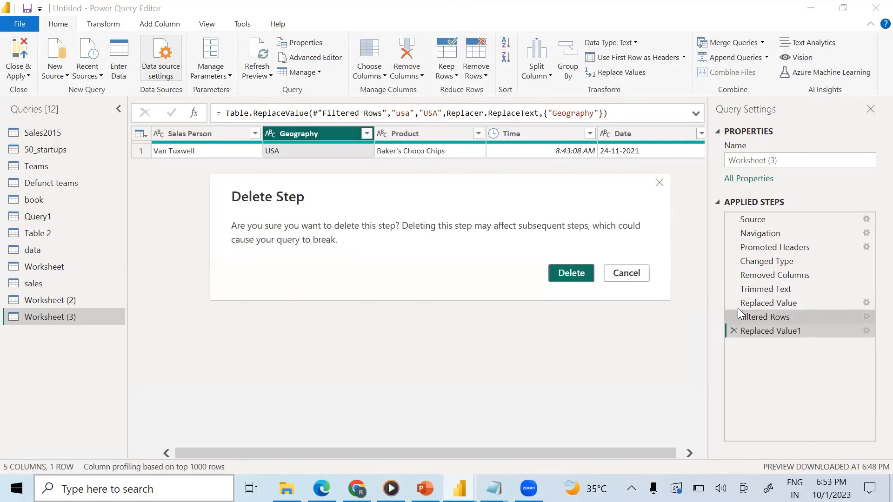
{"action": "left_click", "coordinate": [571, 273]}
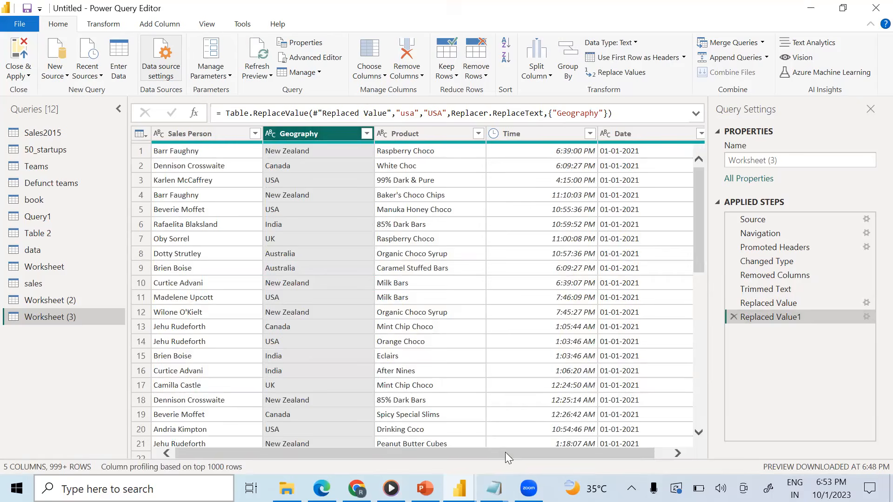
- Try converting the Date column to the Date data type, and delete that type-change step from the query
{"action": "left_click_drag", "start_coordinate": [505, 452], "coordinate": [577, 464]}
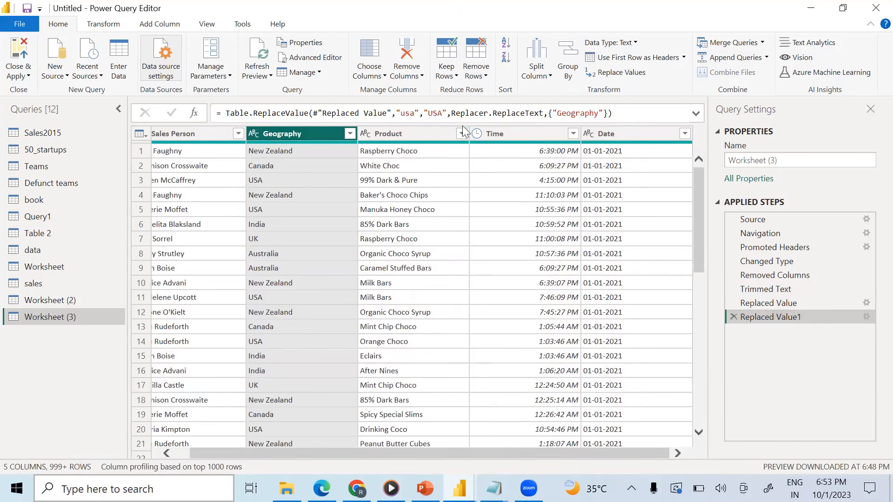
{"action": "left_click", "coordinate": [477, 135]}
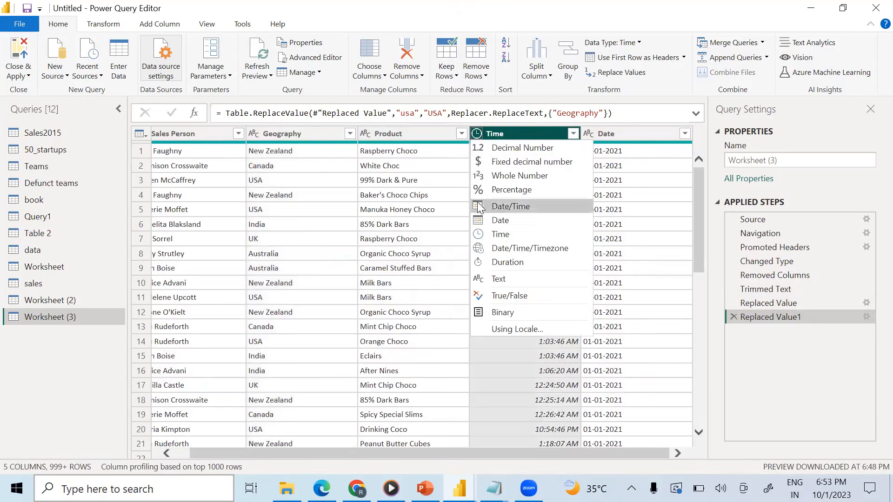
{"action": "left_click", "coordinate": [366, 134]}
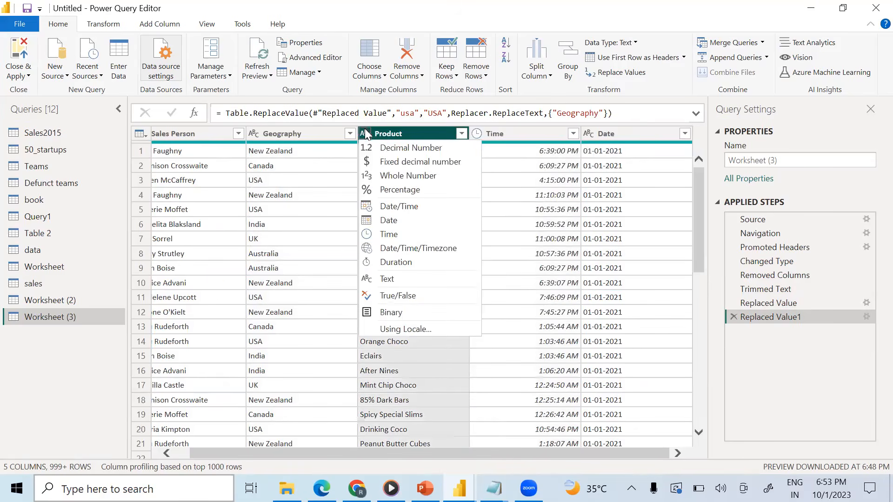
{"action": "left_click", "coordinate": [586, 134]}
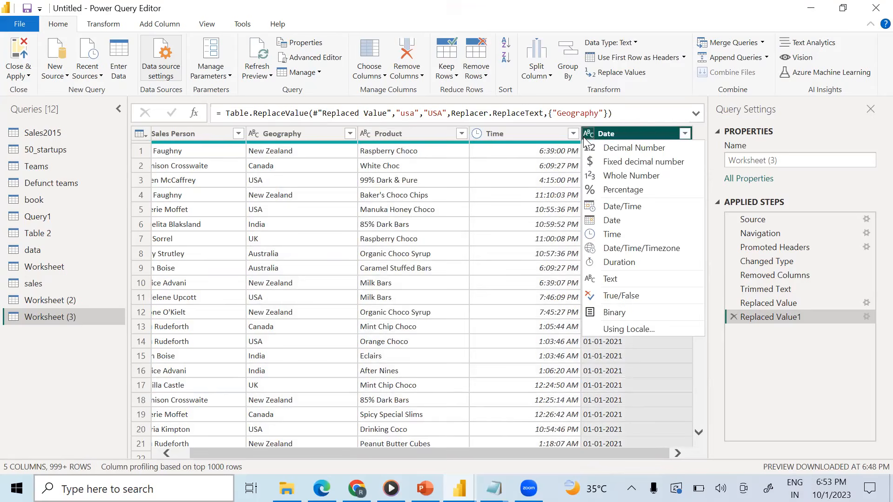
{"action": "left_click", "coordinate": [605, 221]}
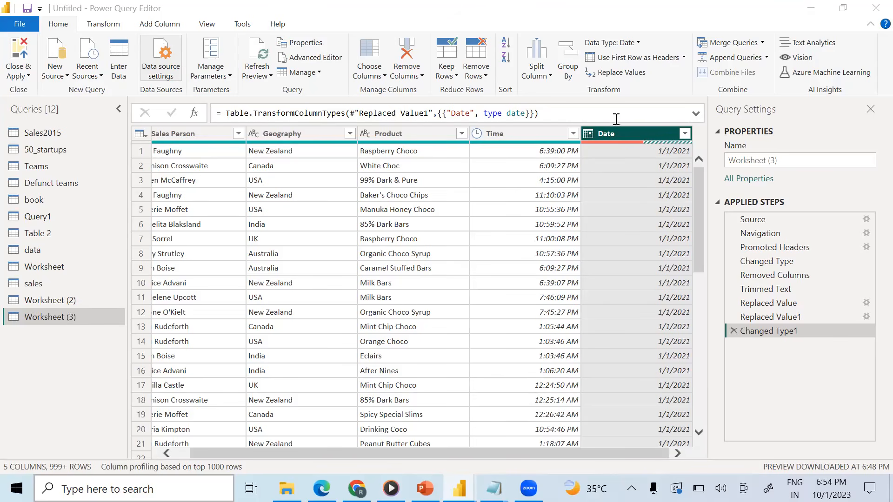
{"action": "left_click", "coordinate": [733, 330]}
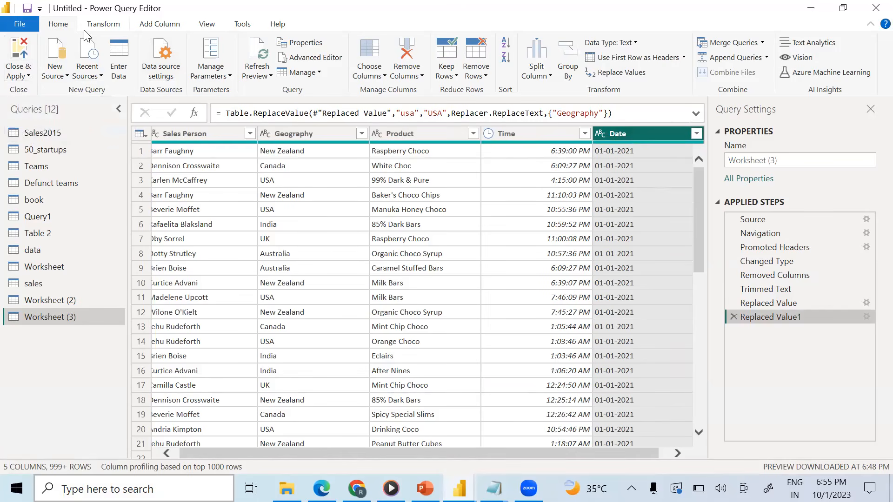
- Close the query editor while applying its changes, and show the loaded tables in Table view
{"action": "left_click", "coordinate": [18, 49]}
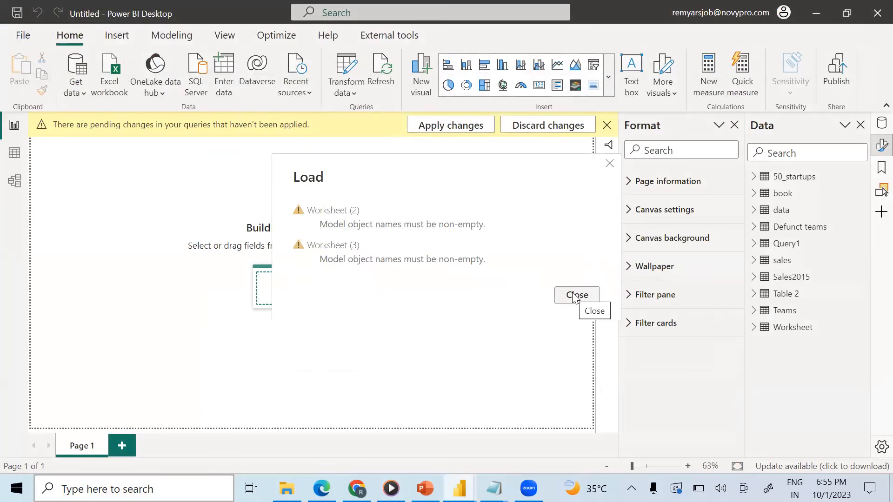
{"action": "left_click", "coordinate": [609, 163]}
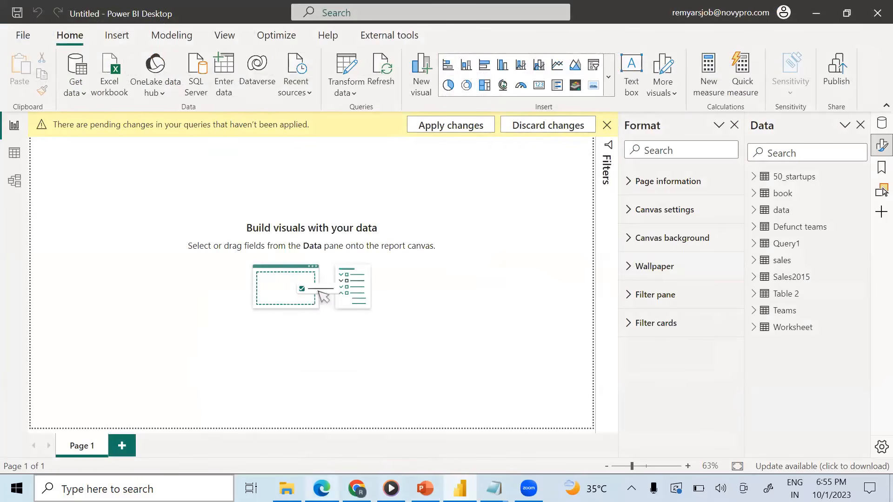
{"action": "left_click", "coordinate": [459, 489]}
{"action": "left_click", "coordinate": [459, 488]}
{"action": "left_click", "coordinate": [787, 330]}
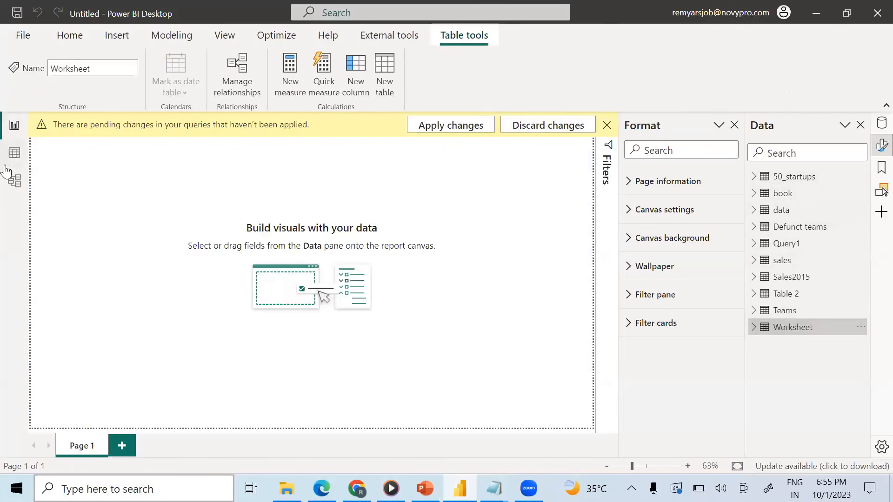
{"action": "left_click", "coordinate": [18, 157]}
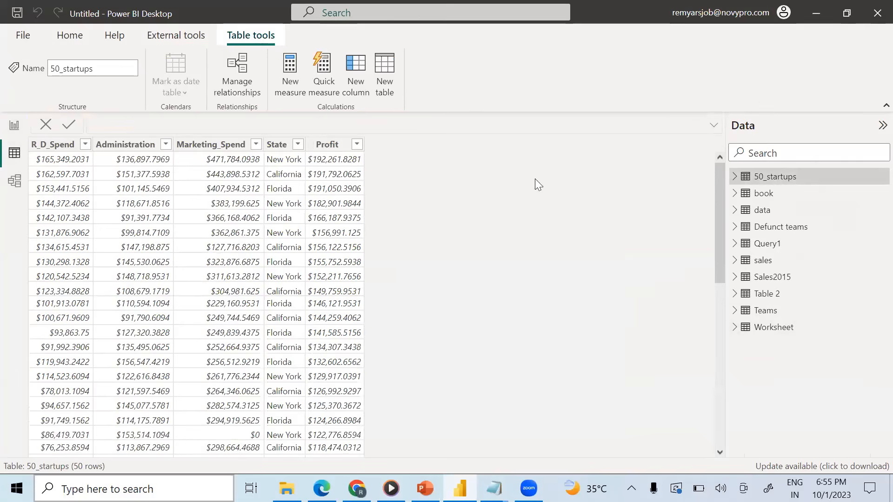
- Check the current file's import locale in the regional settings options
{"action": "left_click", "coordinate": [23, 35]}
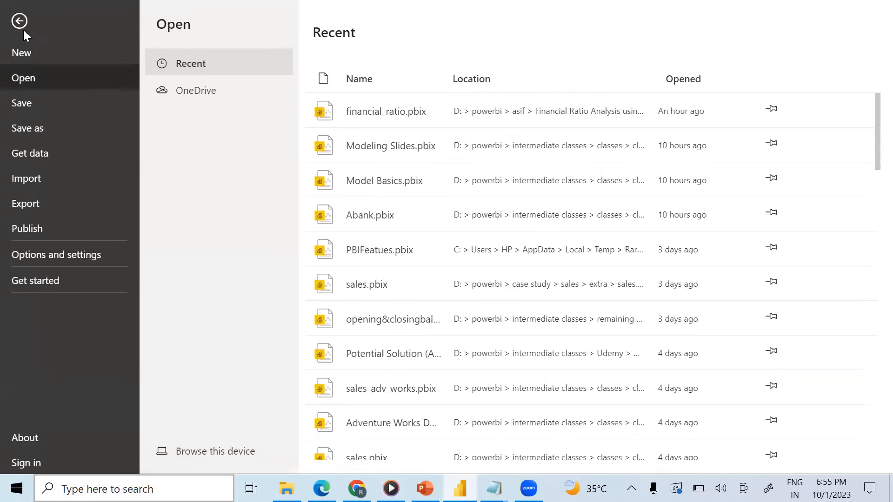
{"action": "left_click", "coordinate": [43, 255]}
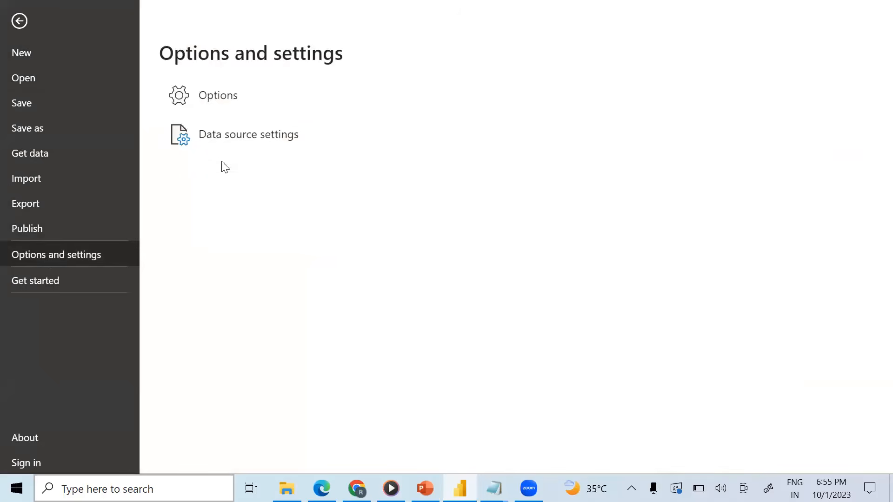
{"action": "left_click", "coordinate": [237, 96]}
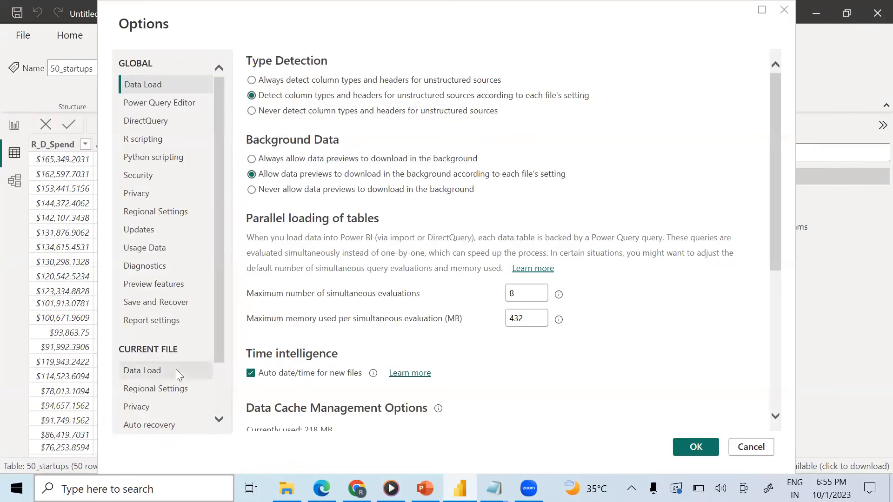
{"action": "left_click", "coordinate": [145, 394]}
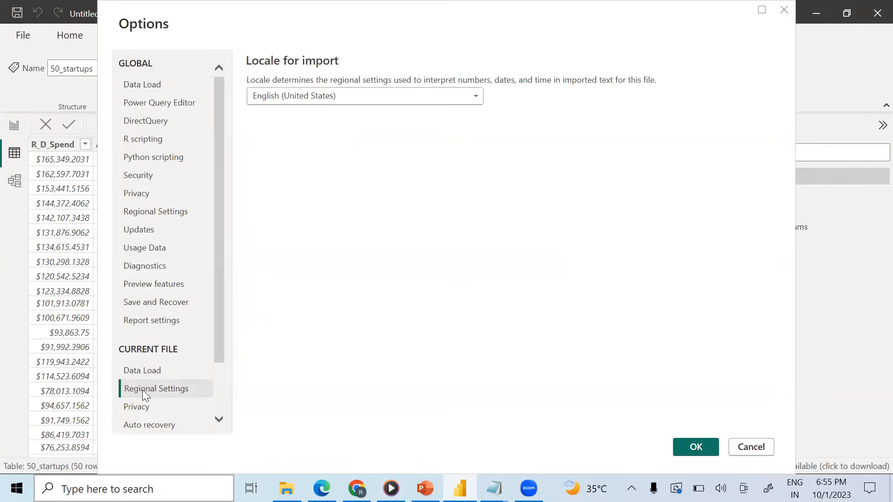
{"action": "left_click", "coordinate": [785, 10]}
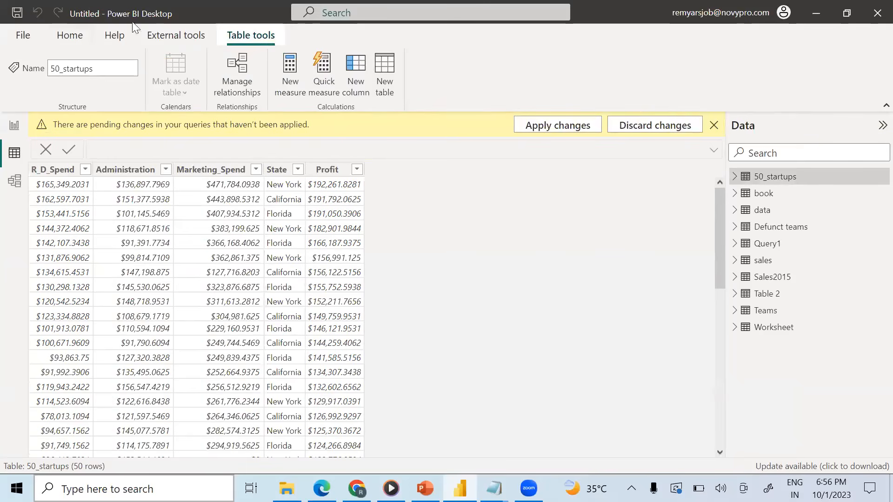
- Set the current file's import locale to English (United Kingdom) and apply the pending query changes
{"action": "left_click", "coordinate": [22, 35]}
{"action": "left_click", "coordinate": [43, 254]}
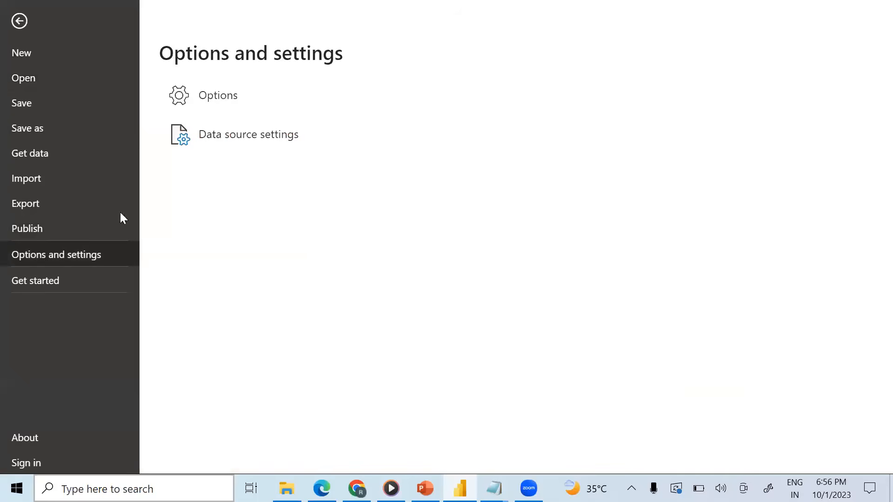
{"action": "left_click", "coordinate": [228, 93]}
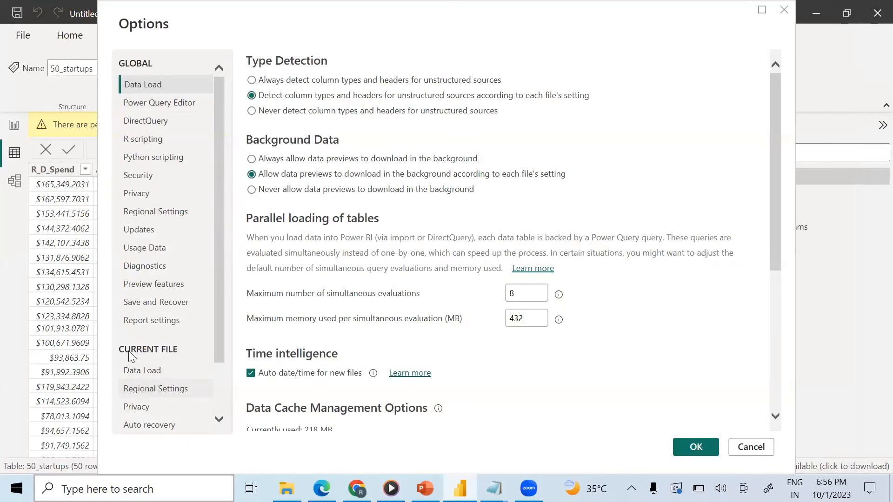
{"action": "left_click", "coordinate": [151, 393]}
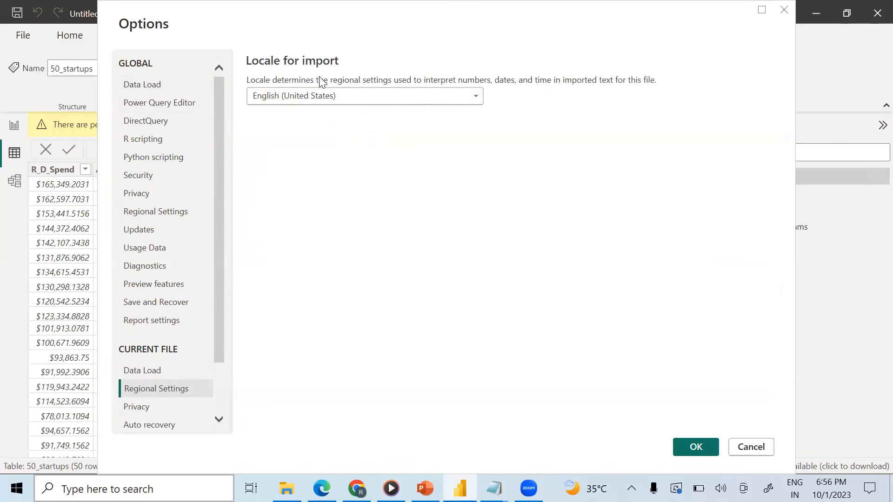
{"action": "left_click", "coordinate": [351, 95]}
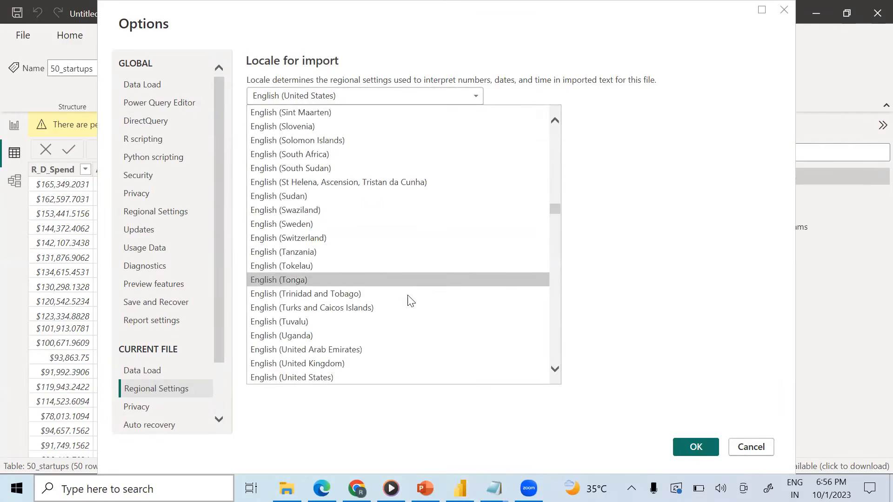
{"action": "left_click", "coordinate": [306, 364]}
{"action": "left_click", "coordinate": [695, 447]}
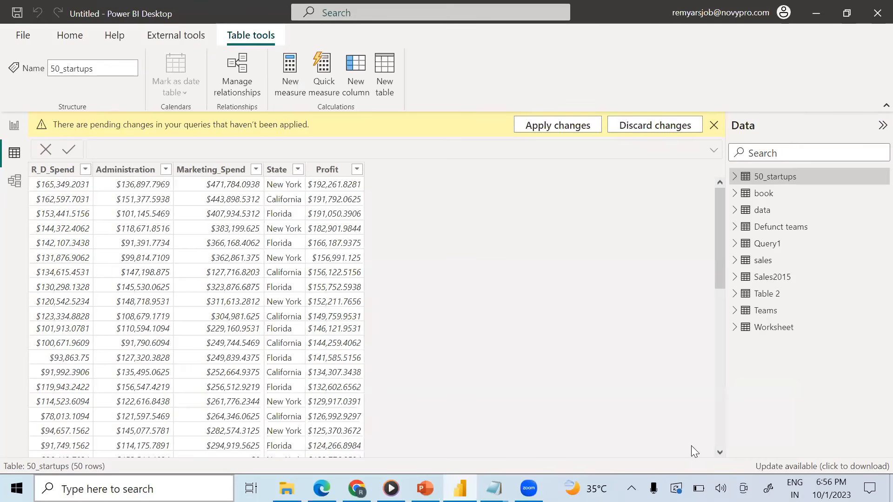
{"action": "left_click", "coordinate": [556, 124]}
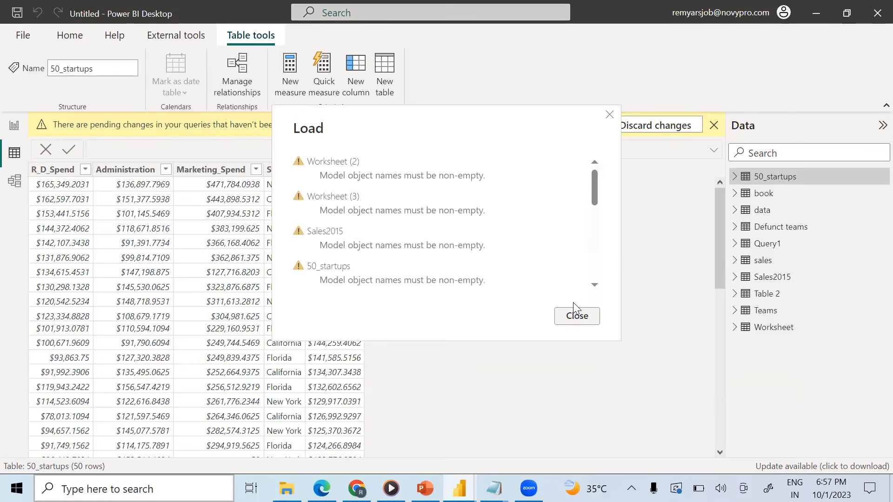
{"action": "left_click", "coordinate": [574, 316]}
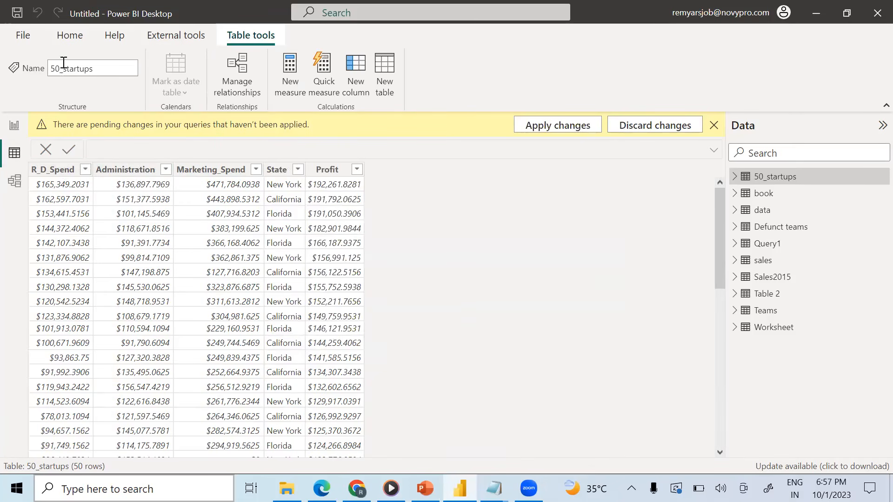
- Import the Worksheet sheet from the dataclean4_2_chocolate Excel workbook and open it for transformation in Power Query
{"action": "left_click", "coordinate": [68, 36]}
{"action": "left_click", "coordinate": [95, 86]}
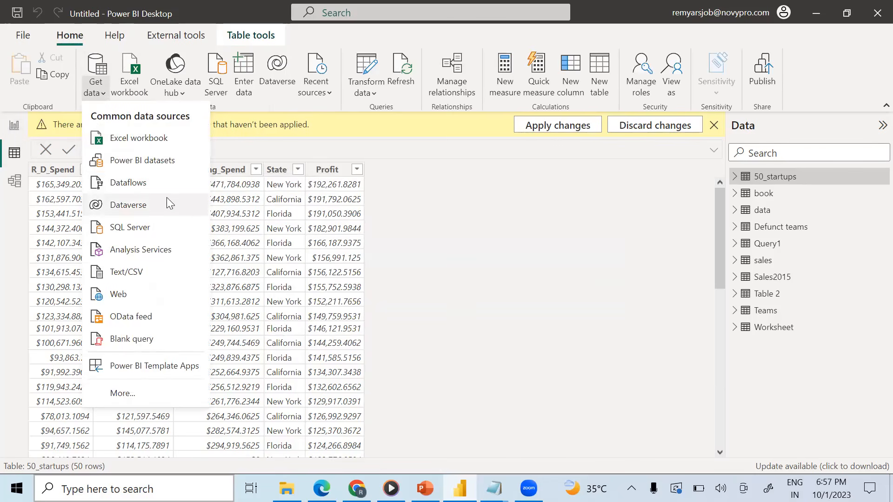
{"action": "left_click", "coordinate": [114, 136]}
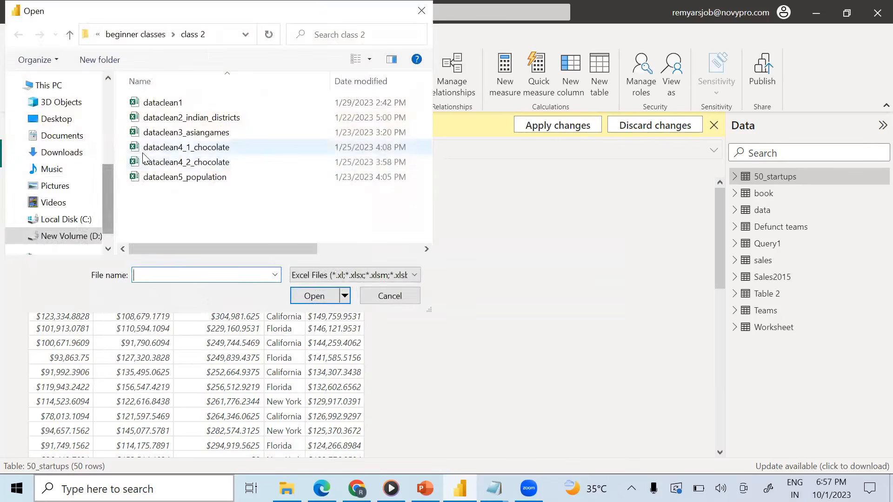
{"action": "left_click", "coordinate": [156, 162]}
{"action": "left_click", "coordinate": [313, 300]}
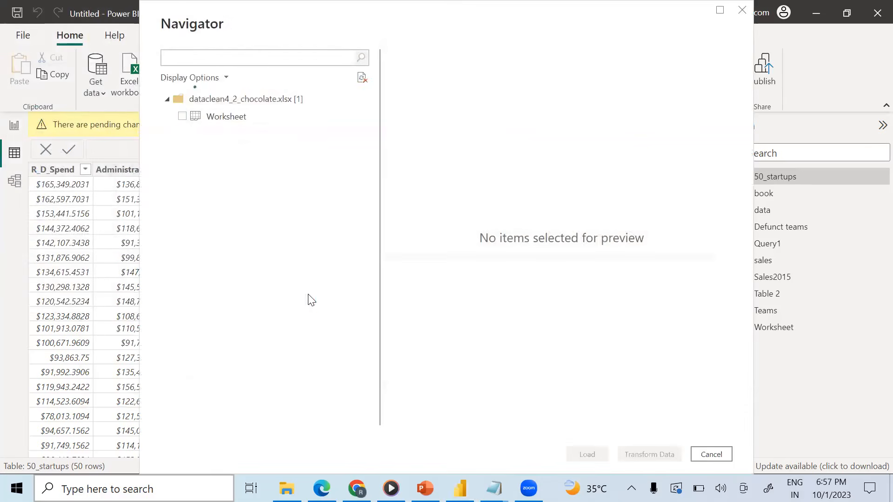
{"action": "left_click", "coordinate": [182, 116]}
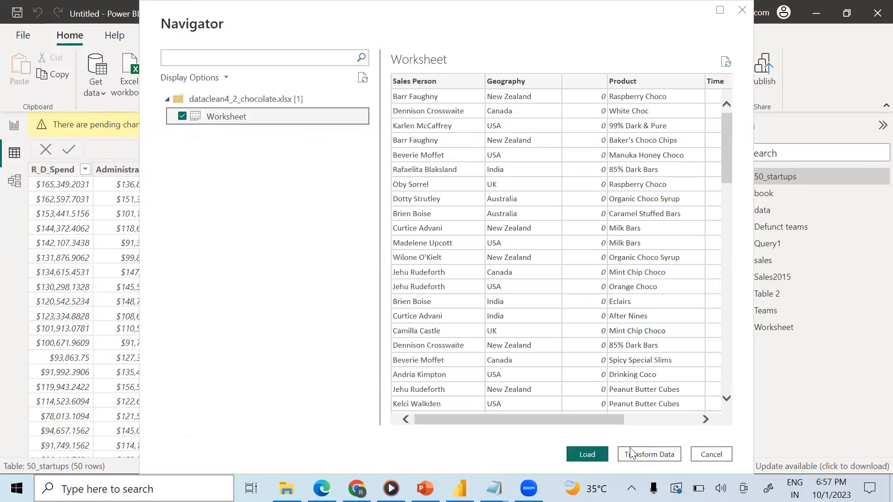
{"action": "left_click", "coordinate": [648, 454]}
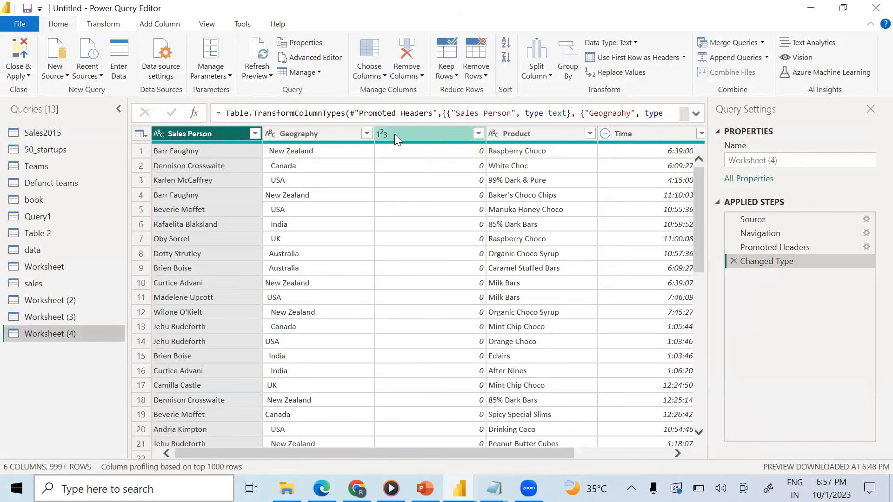
- Remove the unnamed column of zeros between Geography and Product from the Worksheet (4) query
{"action": "left_click", "coordinate": [395, 134]}
{"action": "right_click", "coordinate": [394, 134]}
{"action": "left_click", "coordinate": [425, 160]}
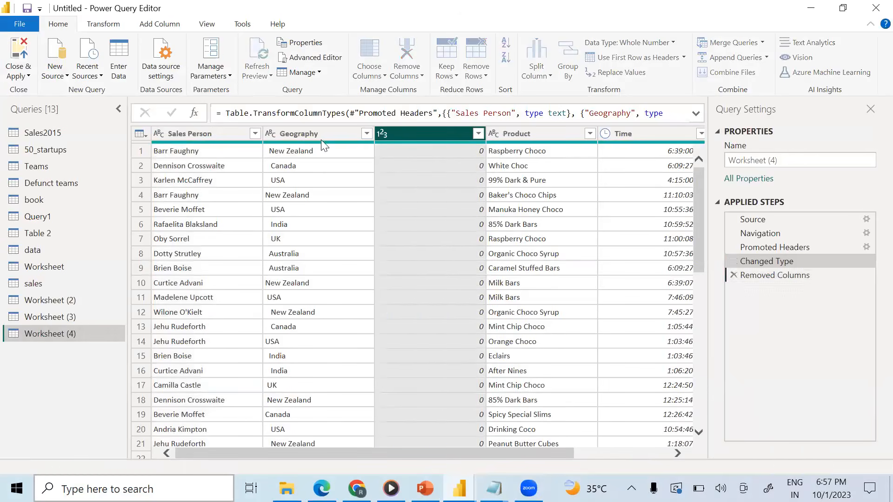
- Trim leading and trailing spaces from the Geography column of the Worksheet (4) query
{"action": "left_click", "coordinate": [271, 135]}
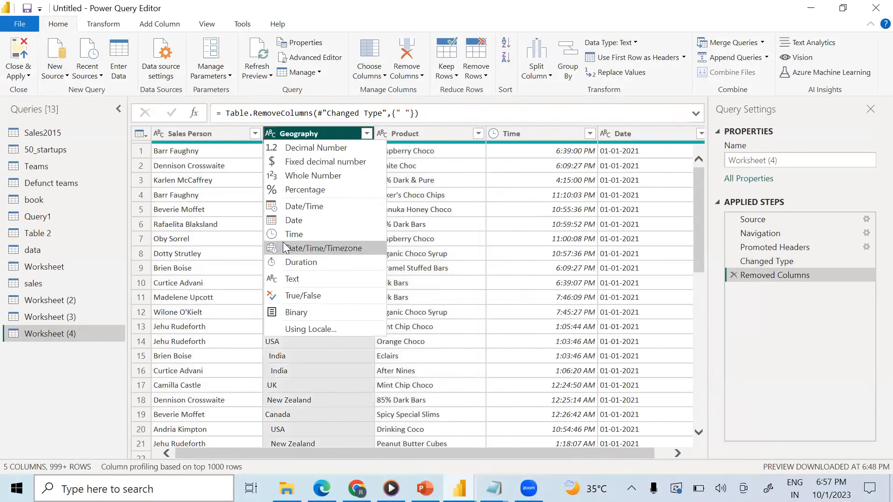
{"action": "left_click", "coordinate": [307, 134]}
{"action": "right_click", "coordinate": [307, 133]}
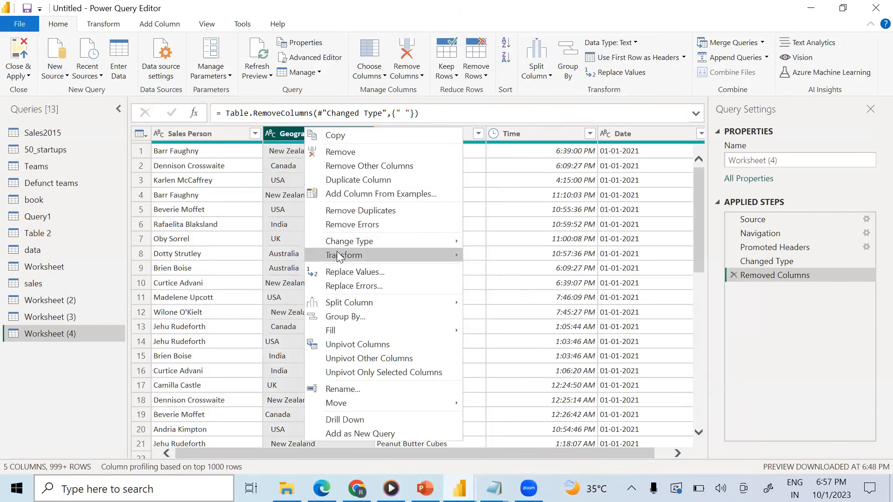
{"action": "mouse_move", "coordinate": [356, 255]}
{"action": "left_click", "coordinate": [498, 300]}
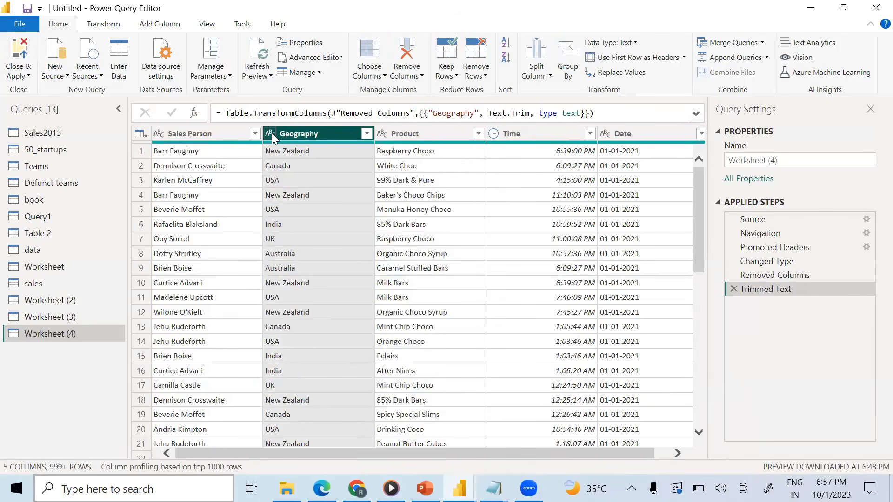
- Change the data type of the Date column in Worksheet (4) from text to Date
{"action": "left_click_drag", "start_coordinate": [490, 454], "coordinate": [539, 457]}
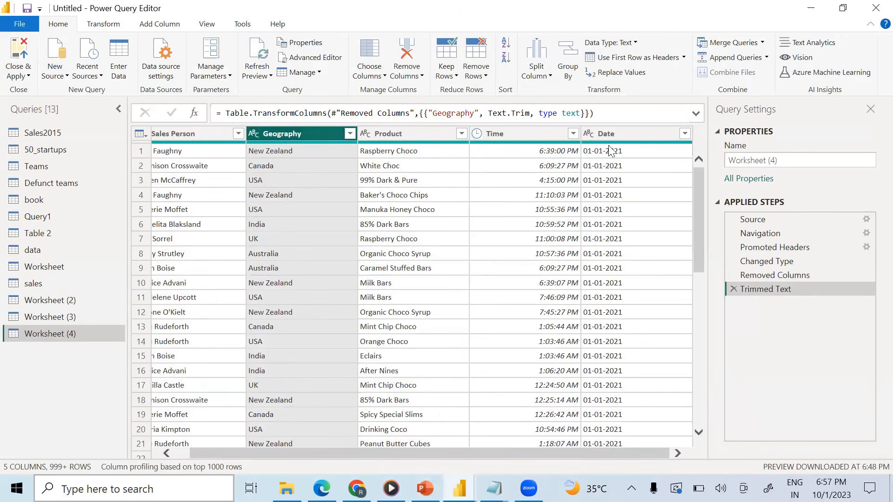
{"action": "left_click", "coordinate": [589, 133]}
{"action": "left_click", "coordinate": [604, 220]}
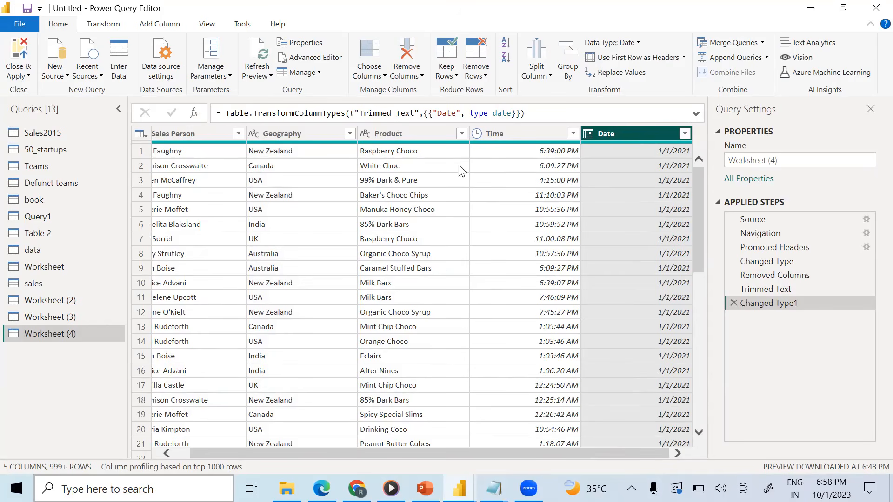
- Import the Worksheet sheet from the dataclean5_population Excel workbook as a new query
{"action": "left_click", "coordinate": [55, 75]}
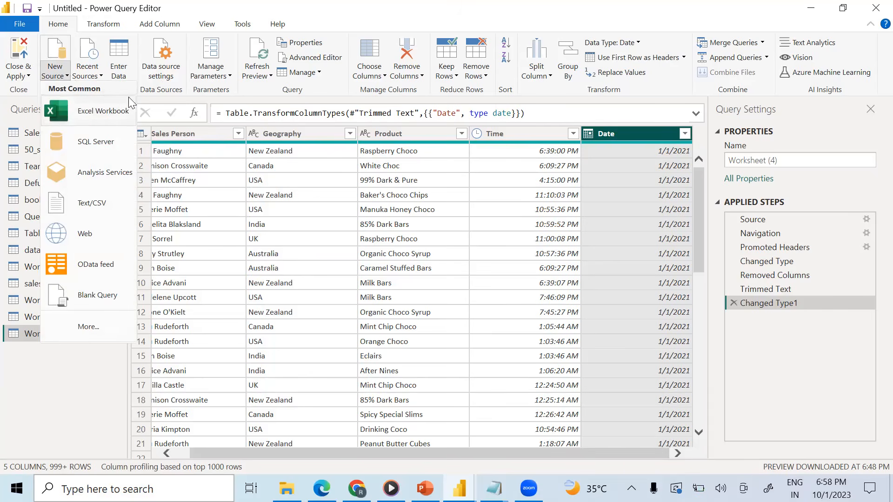
{"action": "left_click", "coordinate": [94, 111]}
{"action": "left_click", "coordinate": [181, 177]}
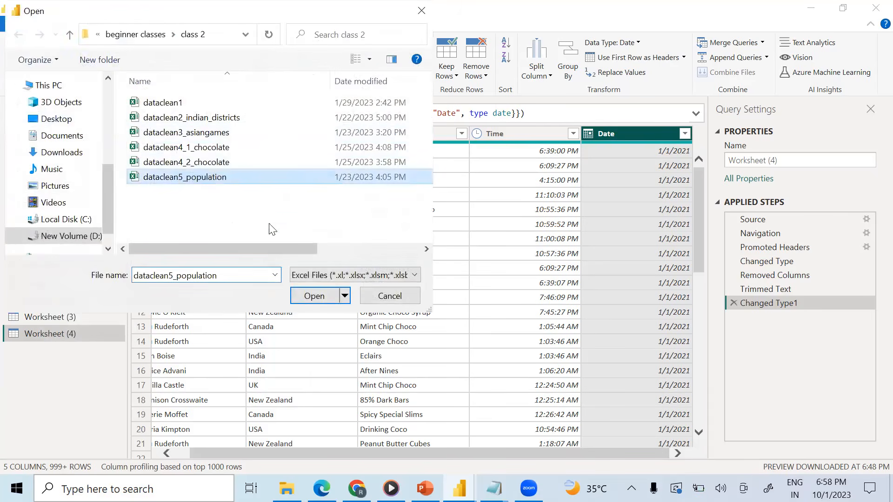
{"action": "left_click", "coordinate": [308, 297]}
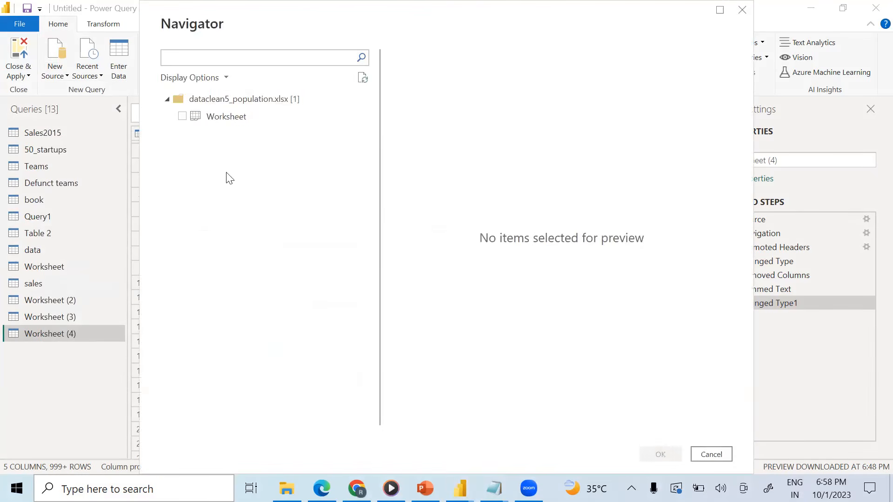
{"action": "left_click", "coordinate": [182, 116]}
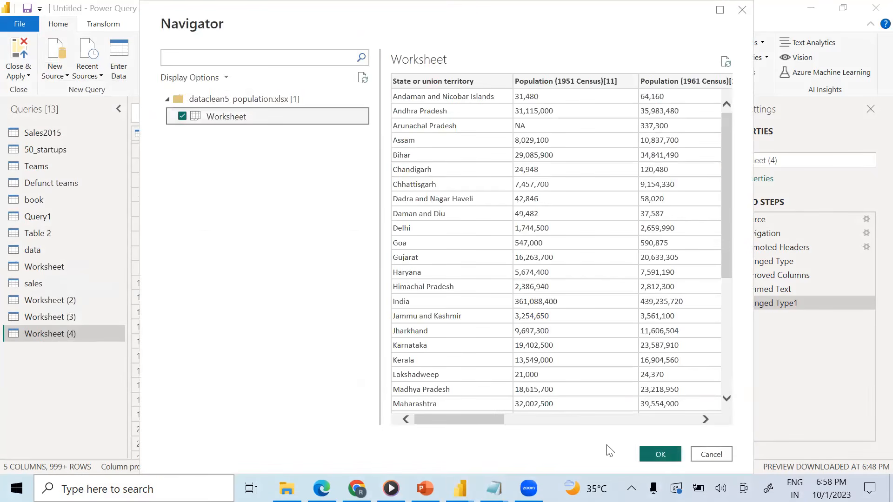
{"action": "left_click", "coordinate": [648, 454]}
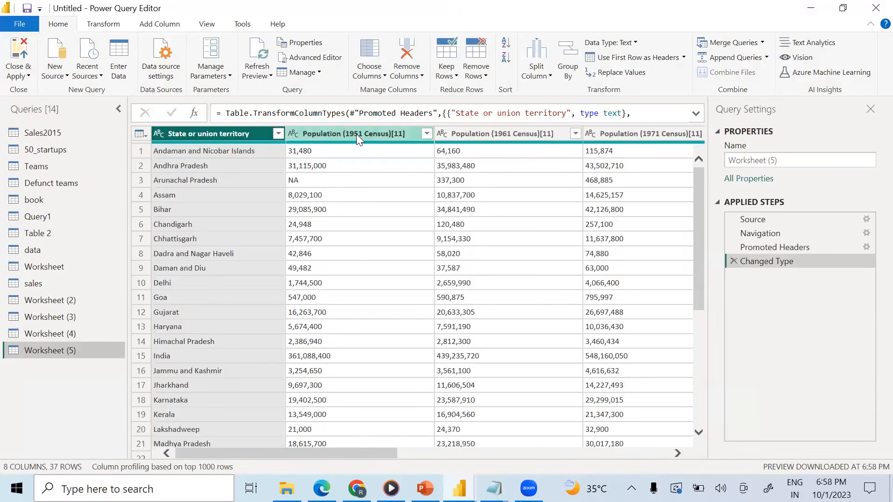
- Examine the state rows and census-year population columns of the Worksheet (5) query, including the available unpivot options
{"action": "left_click_drag", "start_coordinate": [401, 447], "coordinate": [382, 458]}
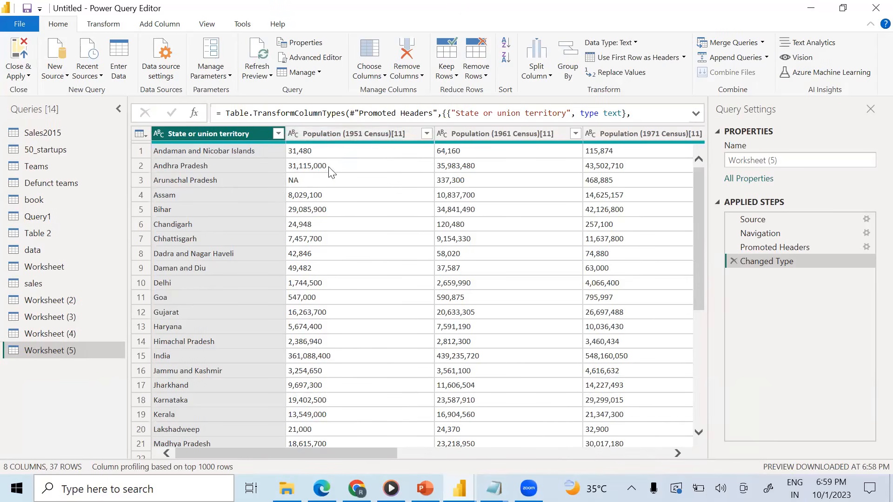
{"action": "scroll", "coordinate": [298, 289], "scroll_direction": "down", "scroll_amount": 5}
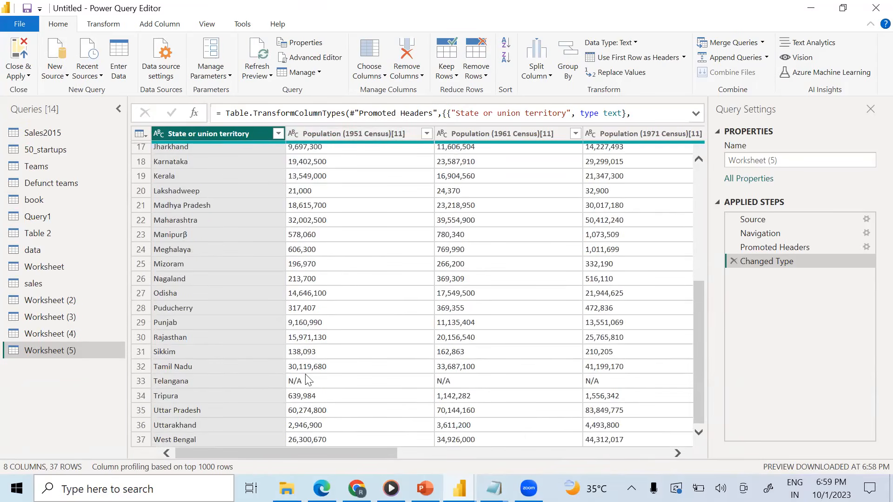
{"action": "left_click_drag", "start_coordinate": [394, 449], "coordinate": [296, 441]}
{"action": "right_click", "coordinate": [201, 131]}
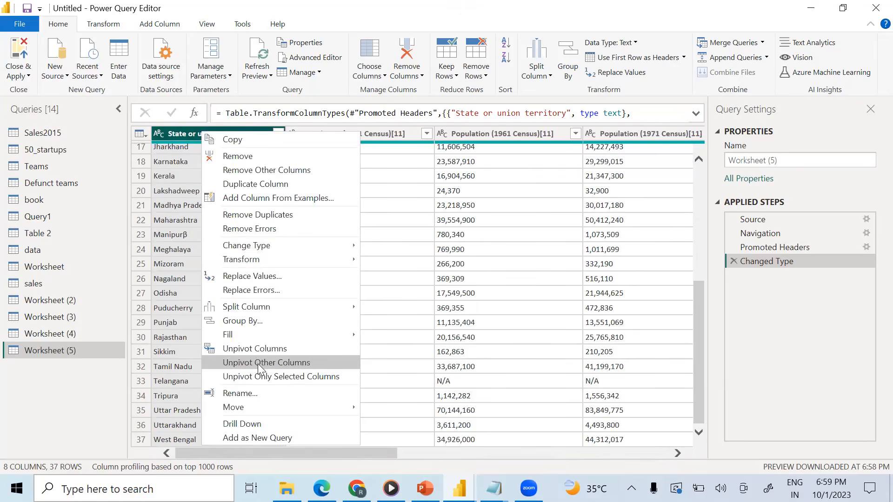
{"action": "left_click", "coordinate": [378, 132]}
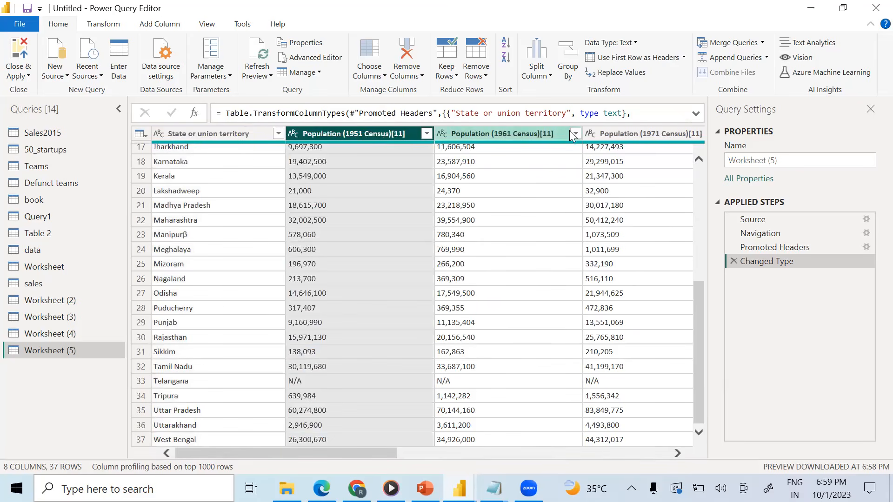
{"action": "left_click_drag", "start_coordinate": [391, 454], "coordinate": [352, 465]}
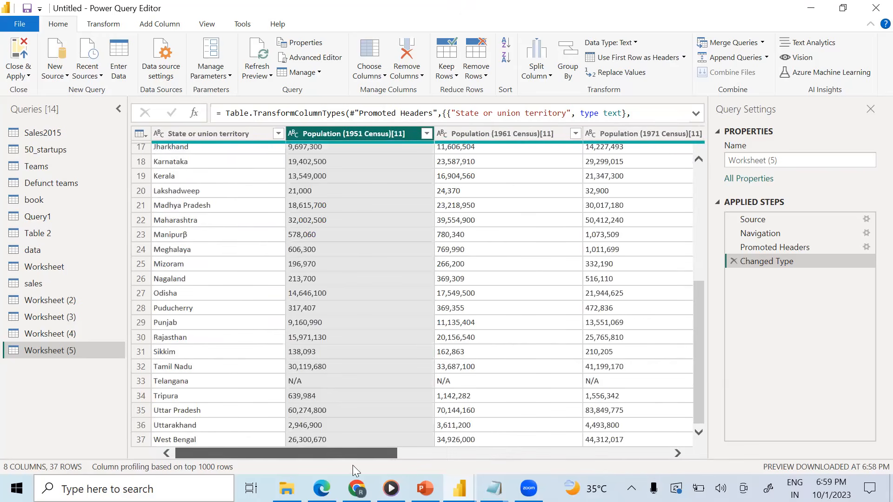
{"action": "left_click", "coordinate": [200, 138], "text": "ctrl"}
{"action": "scroll", "coordinate": [174, 200], "scroll_direction": "up", "scroll_amount": 5}
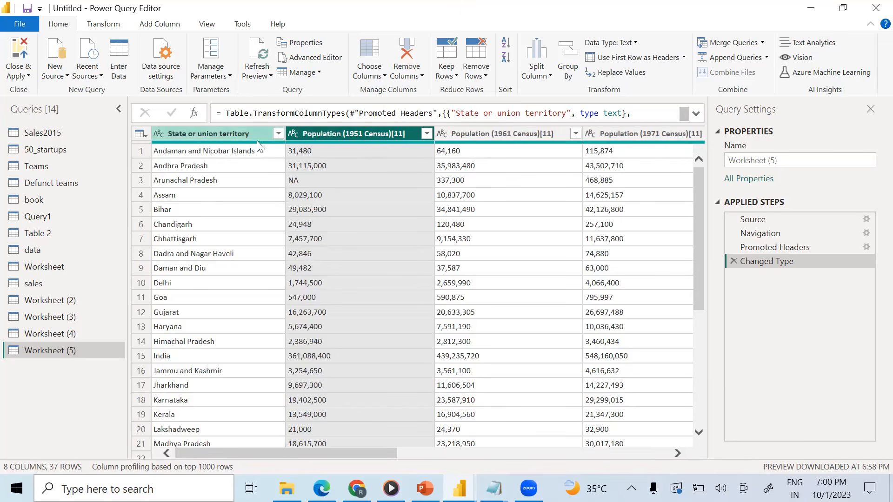
- Unpivot all columns other than State or union territory in the Worksheet (5) query
{"action": "left_click", "coordinate": [224, 133]}
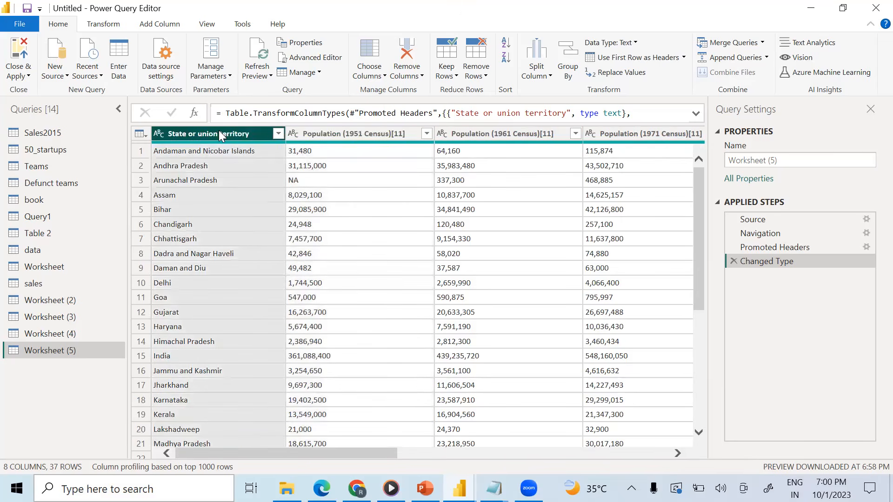
{"action": "right_click", "coordinate": [219, 134]}
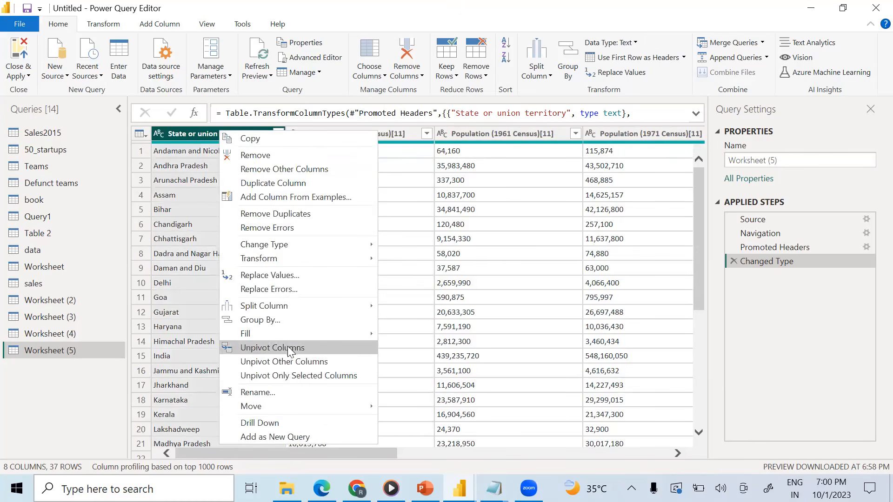
{"action": "left_click", "coordinate": [283, 361]}
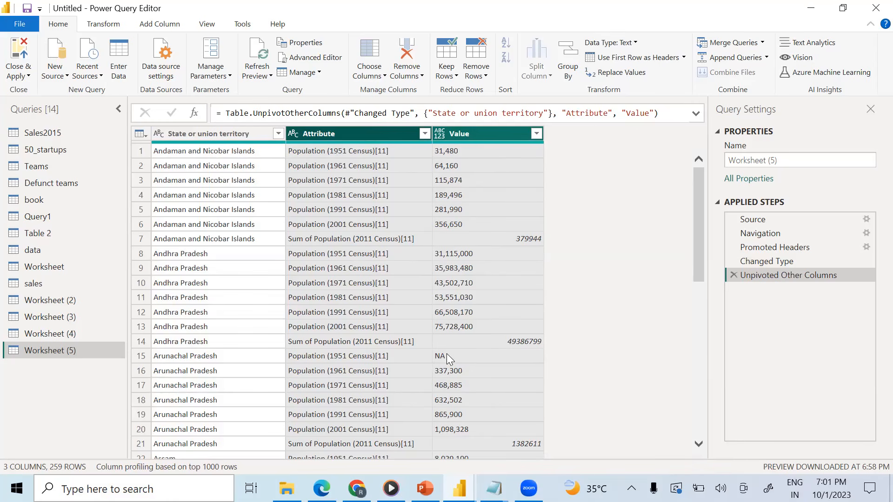
- Filter the Value column to exclude the rows containing N/A and NA
{"action": "left_click", "coordinate": [536, 133]}
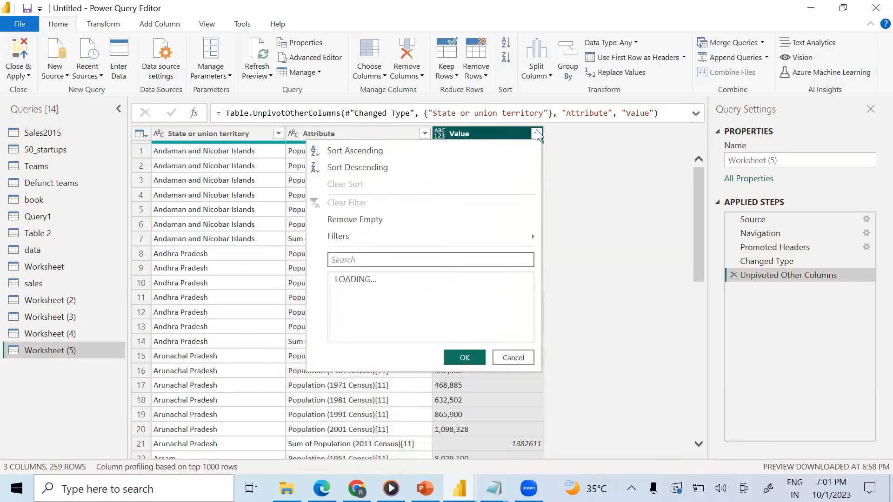
{"action": "scroll", "coordinate": [485, 309], "scroll_direction": "down", "scroll_amount": 3}
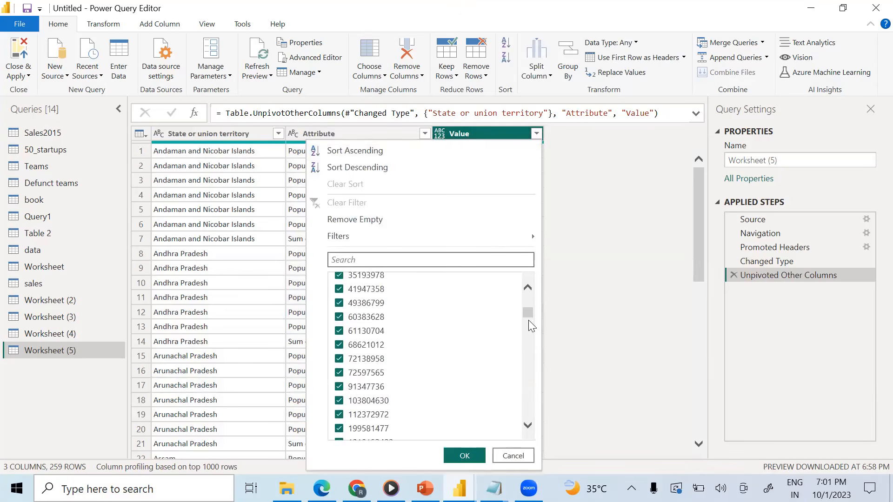
{"action": "left_click_drag", "start_coordinate": [528, 320], "coordinate": [528, 417]}
{"action": "left_click", "coordinate": [339, 433]}
{"action": "left_click", "coordinate": [339, 420]}
{"action": "left_click", "coordinate": [464, 455]}
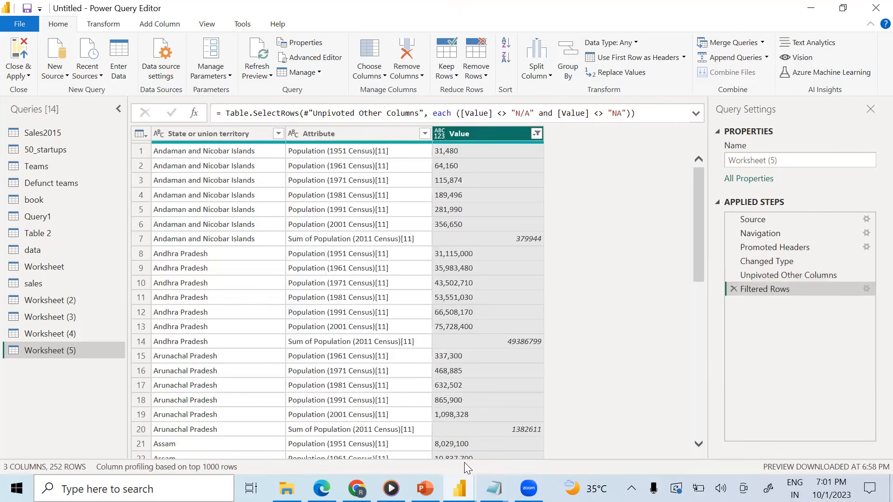
- Change the data type of the Value column to Whole Number
{"action": "left_click", "coordinate": [440, 133]}
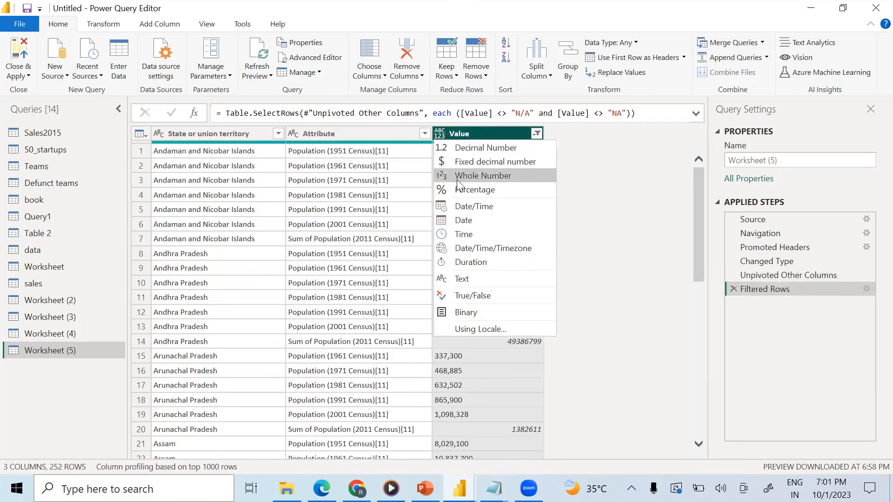
{"action": "left_click", "coordinate": [458, 177]}
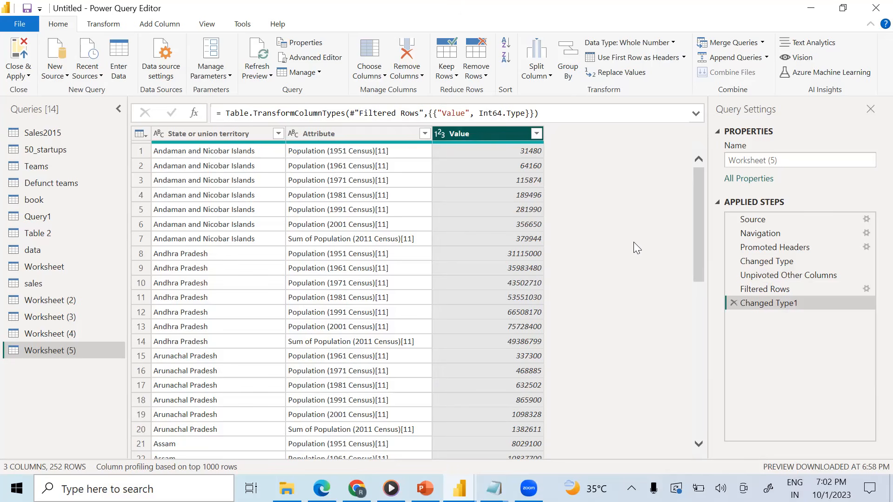
{"action": "left_click", "coordinate": [440, 134]}
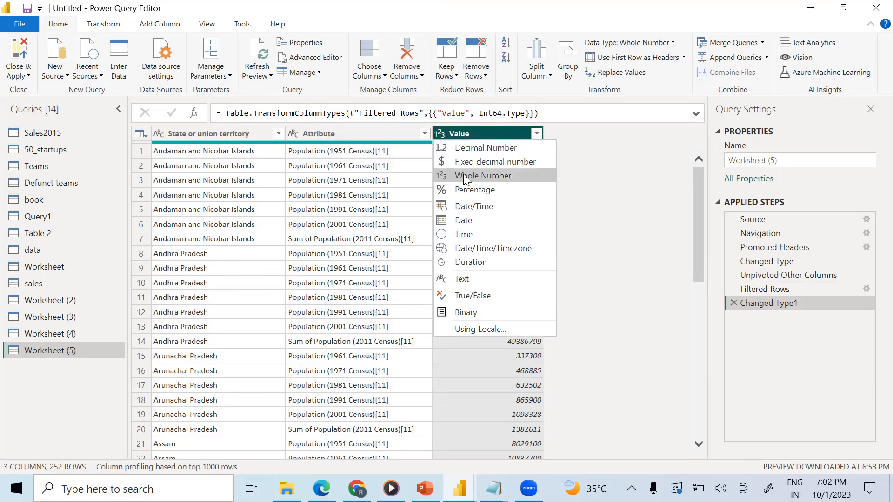
{"action": "left_click", "coordinate": [622, 193]}
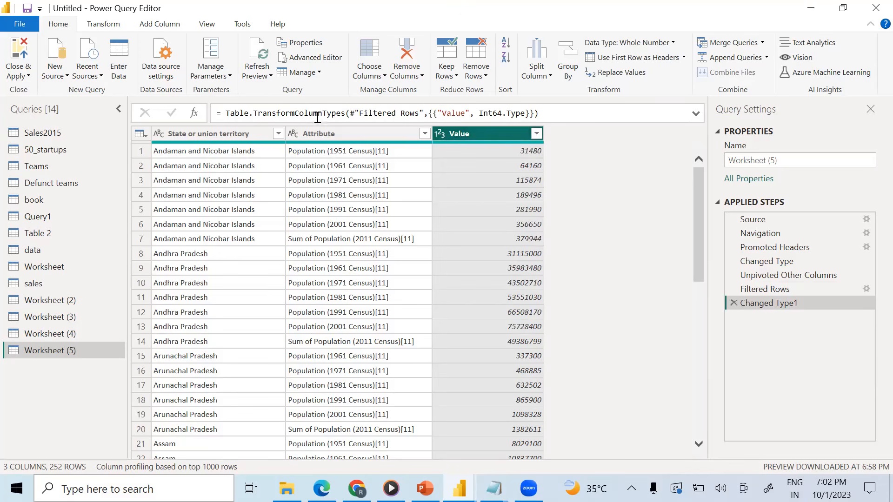
- Extract the census year in the Attribute column as the text between an opening parenthesis "(" and a space
{"action": "right_click", "coordinate": [330, 135]}
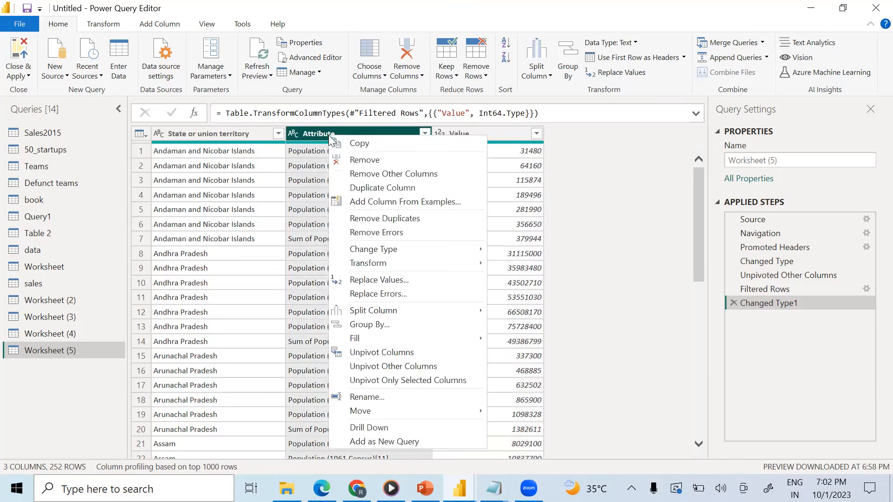
{"action": "left_click", "coordinate": [319, 131]}
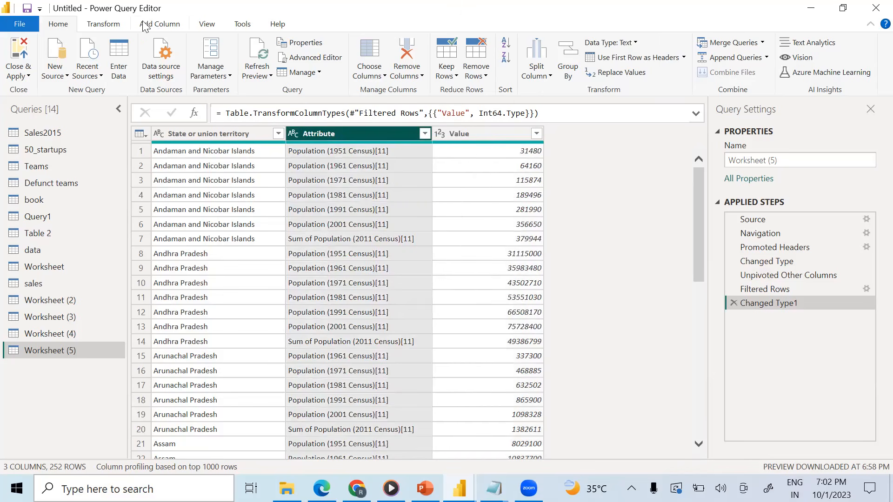
{"action": "left_click", "coordinate": [114, 27]}
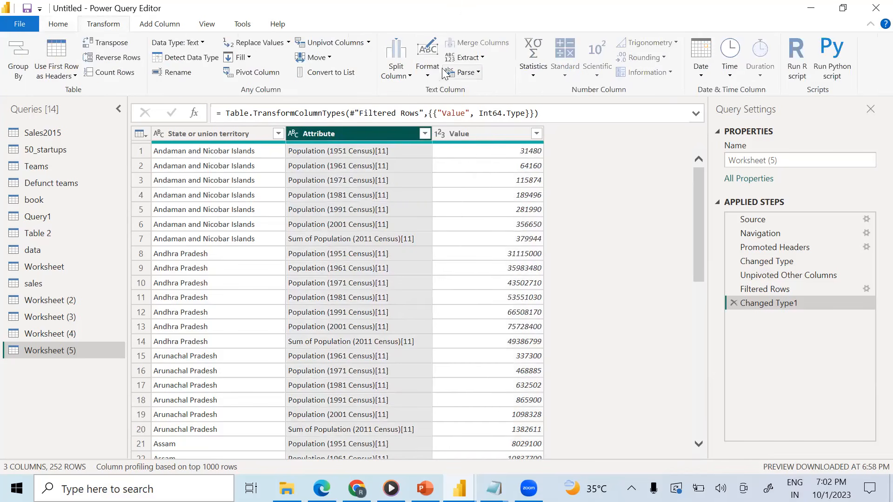
{"action": "left_click", "coordinate": [482, 60]}
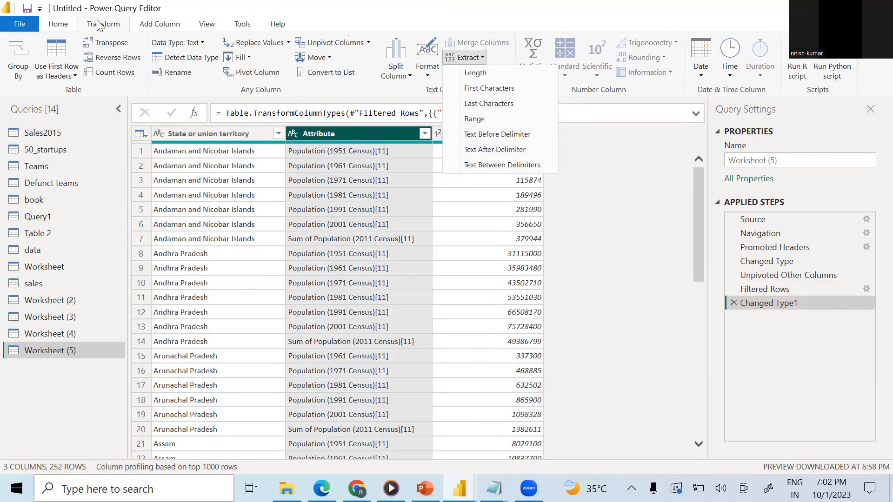
{"action": "left_click", "coordinate": [52, 28]}
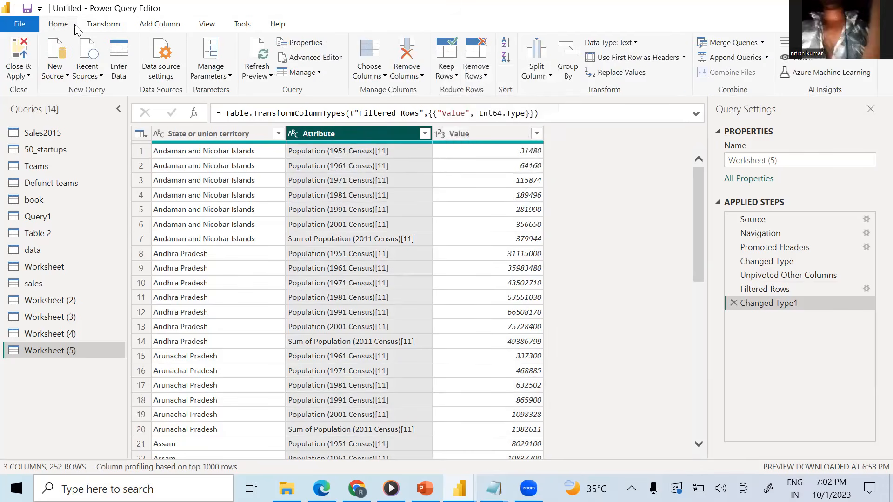
{"action": "left_click", "coordinate": [102, 27]}
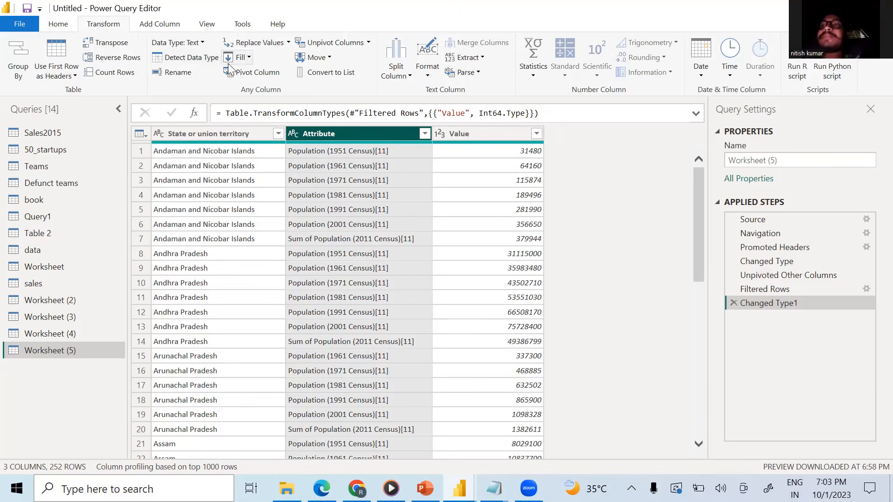
{"action": "left_click", "coordinate": [476, 58]}
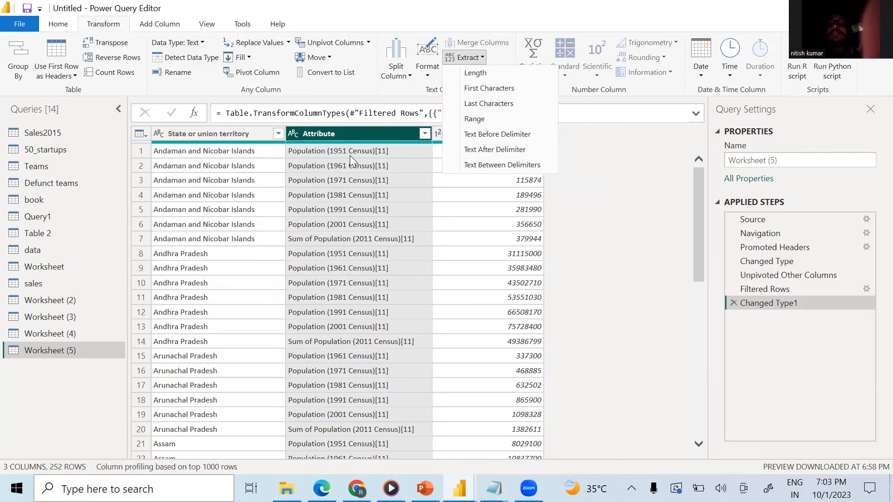
{"action": "left_click", "coordinate": [479, 166]}
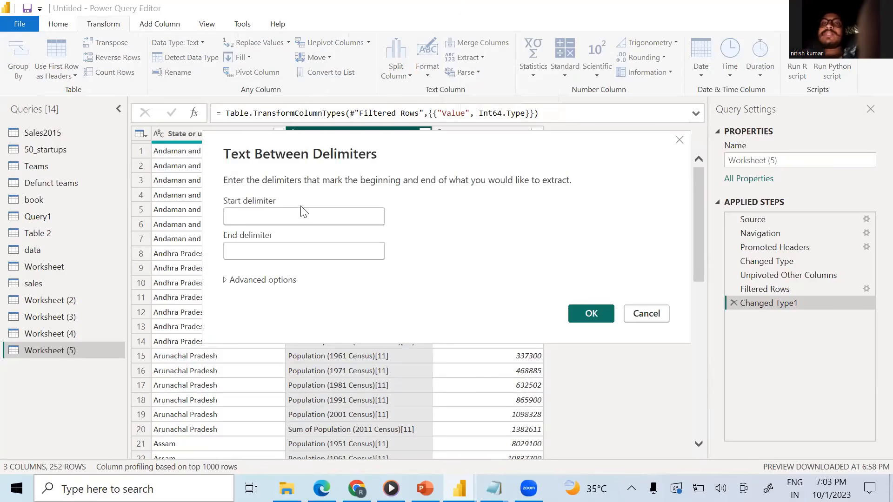
{"action": "left_click", "coordinate": [301, 215]}
{"action": "type", "text": "("}
{"action": "left_click", "coordinate": [259, 252]}
{"action": "left_click", "coordinate": [258, 253]}
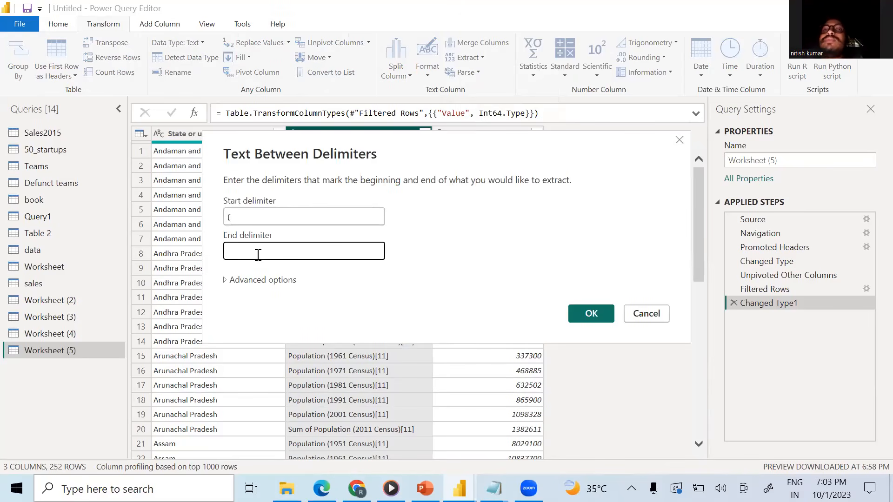
{"action": "left_click", "coordinate": [591, 313]}
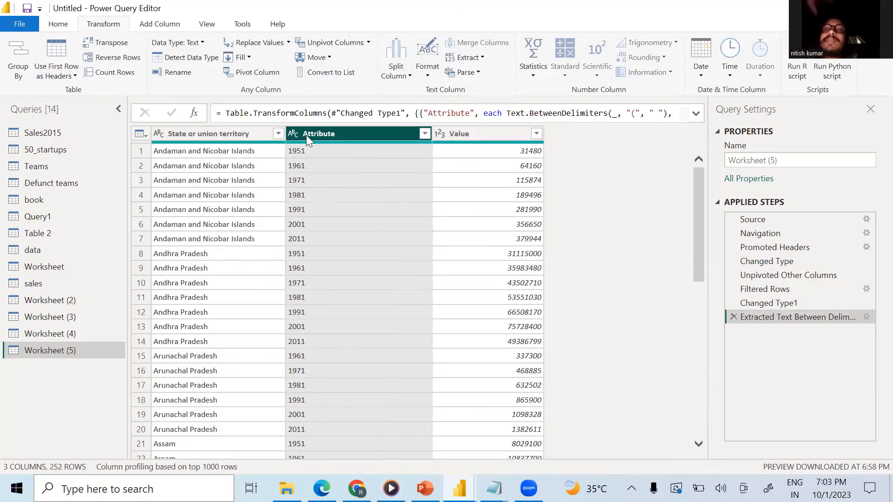